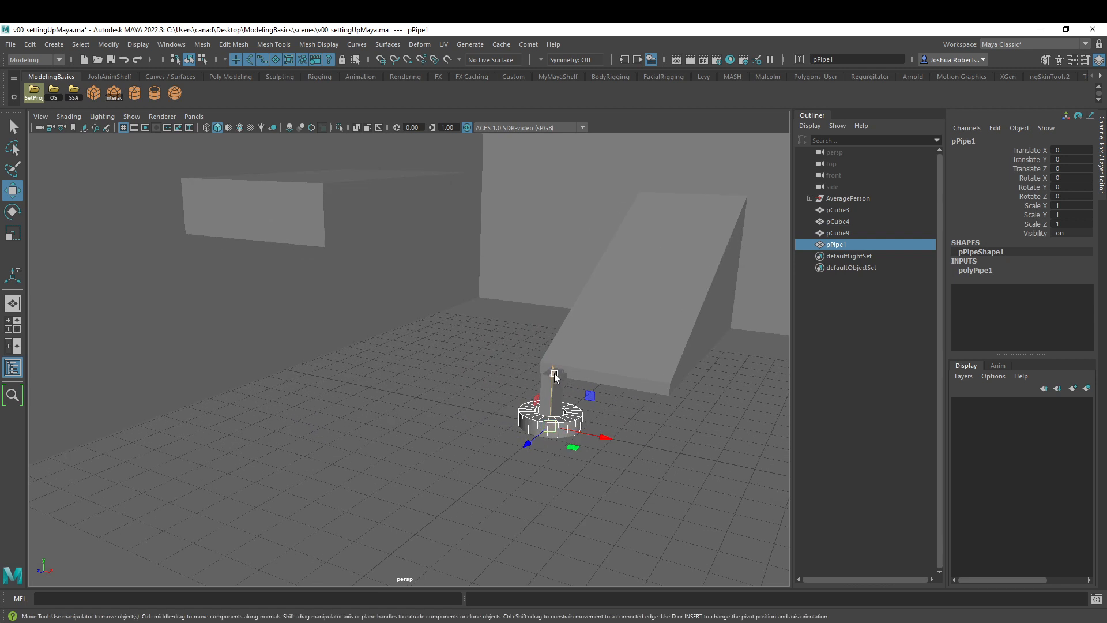
# Step: Raise the pipe to about Y 2.95 and set its Z rotation to 90
pyautogui.moveTo(555, 372); pyautogui.dragTo(614, 311)
pyautogui.press('e')
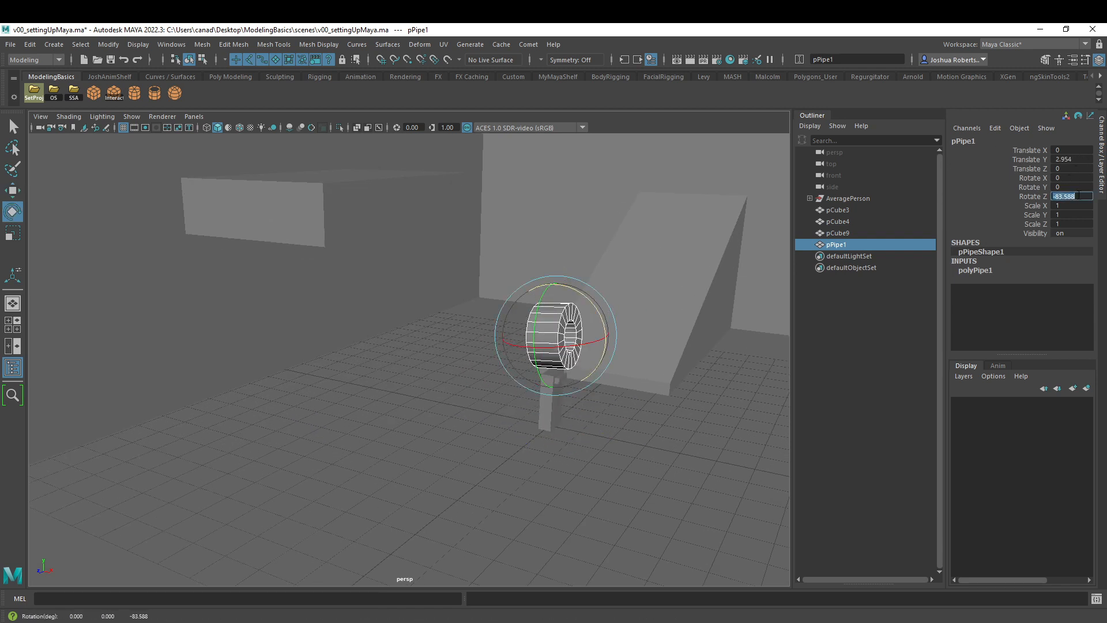
pyautogui.write('90')
pyautogui.press('Return')
# Step: Move the pipe along the X axis to about -4.72, clear of the scene's center
pyautogui.keyDown('alt'); pyautogui.moveTo(544, 274); pyautogui.dragTo(598, 265); pyautogui.keyUp('alt')
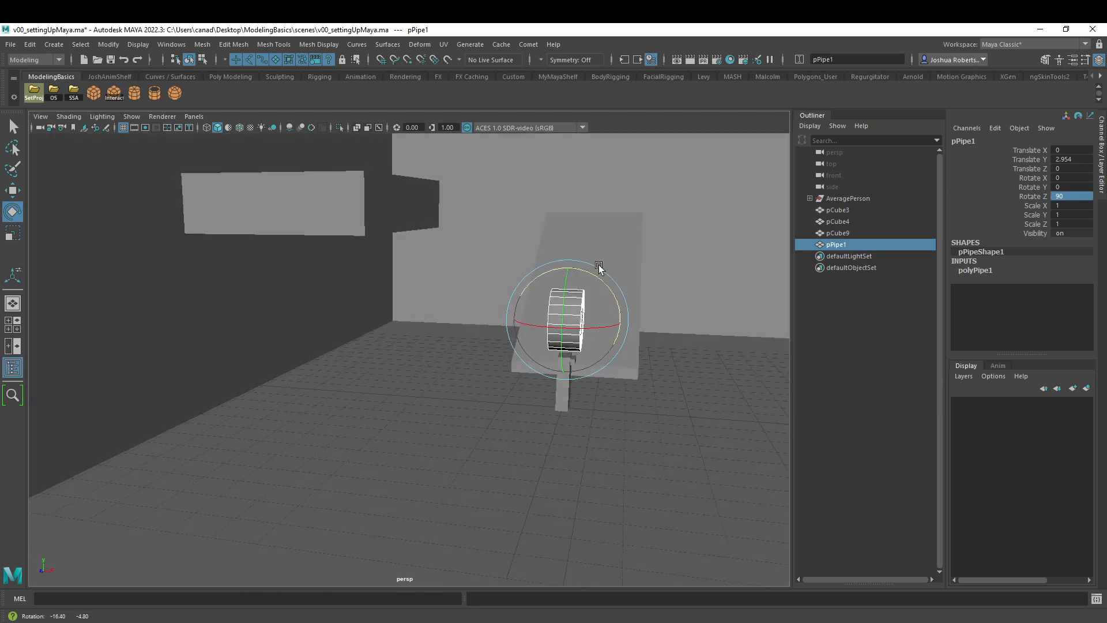
pyautogui.press('w')
pyautogui.moveTo(624, 321); pyautogui.dragTo(483, 320)
pyautogui.keyDown('alt'); pyautogui.moveTo(505, 298); pyautogui.dragTo(452, 306); pyautogui.keyUp('alt')
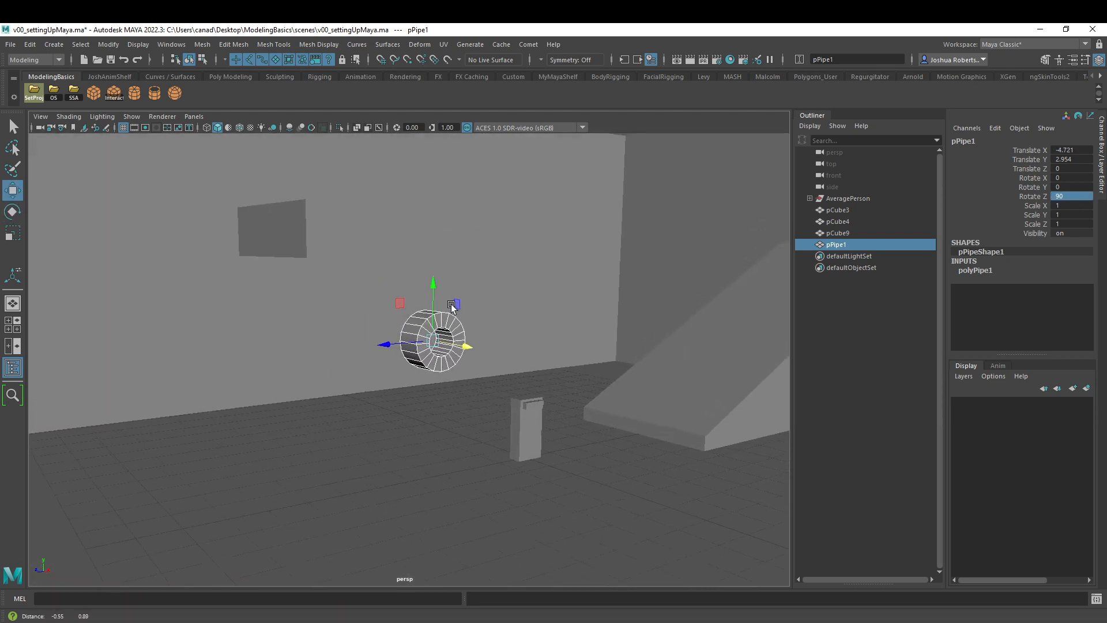
pyautogui.keyDown('alt'); pyautogui.moveTo(452, 307); pyautogui.dragTo(628, 312, button='right'); pyautogui.keyUp('alt')
# Step: Delete the faces of the pipe's lower half, leaving an arch, and return to object mode
pyautogui.keyDown('alt'); pyautogui.moveTo(627, 311); pyautogui.dragTo(452, 329); pyautogui.keyUp('alt')
pyautogui.moveTo(430, 331); pyautogui.dragTo(420, 367, button='right')
pyautogui.moveTo(358, 398); pyautogui.dragTo(527, 331)
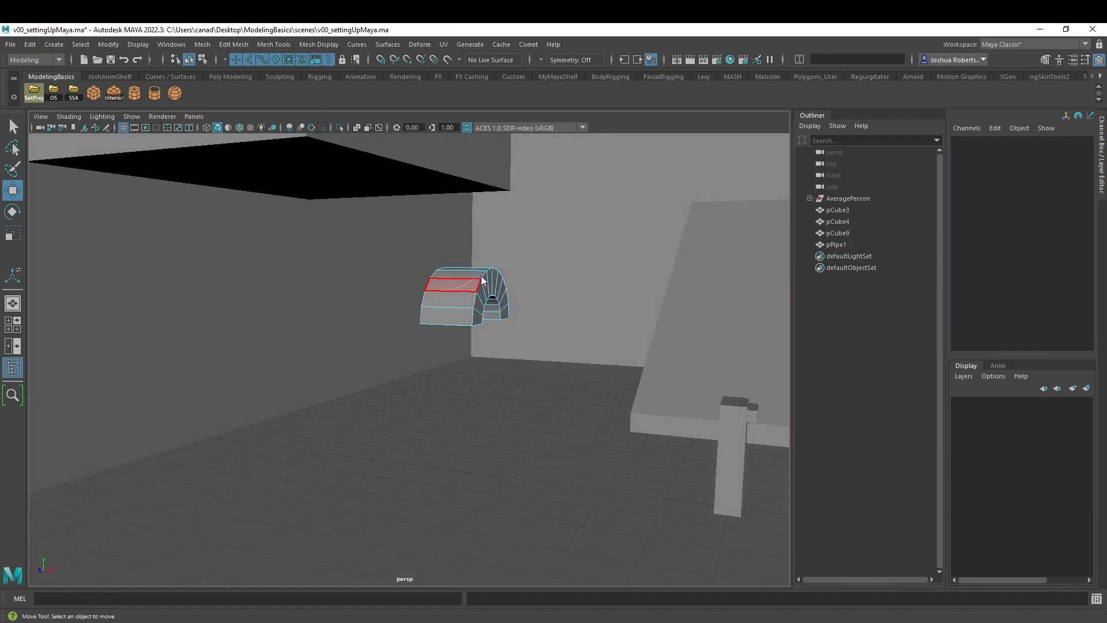
pyautogui.moveTo(461, 291); pyautogui.dragTo(506, 272, button='right')
# Step: Move the arch to about X -5.53 and scale it to about 2.27 in X and Z and 0.83 in Y
pyautogui.keyDown('alt'); pyautogui.moveTo(506, 277); pyautogui.dragTo(445, 317); pyautogui.keyUp('alt')
pyautogui.press('r')
pyautogui.press('w')
pyautogui.moveTo(516, 320)
pyautogui.mouseDown()
pyautogui.moveTo(447, 319)
pyautogui.moveTo(494, 313)
pyautogui.moveTo(461, 306)
pyautogui.moveTo(398, 370)
pyautogui.moveTo(389, 351)
pyautogui.moveTo(502, 321)
pyautogui.mouseUp()
pyautogui.press('r')
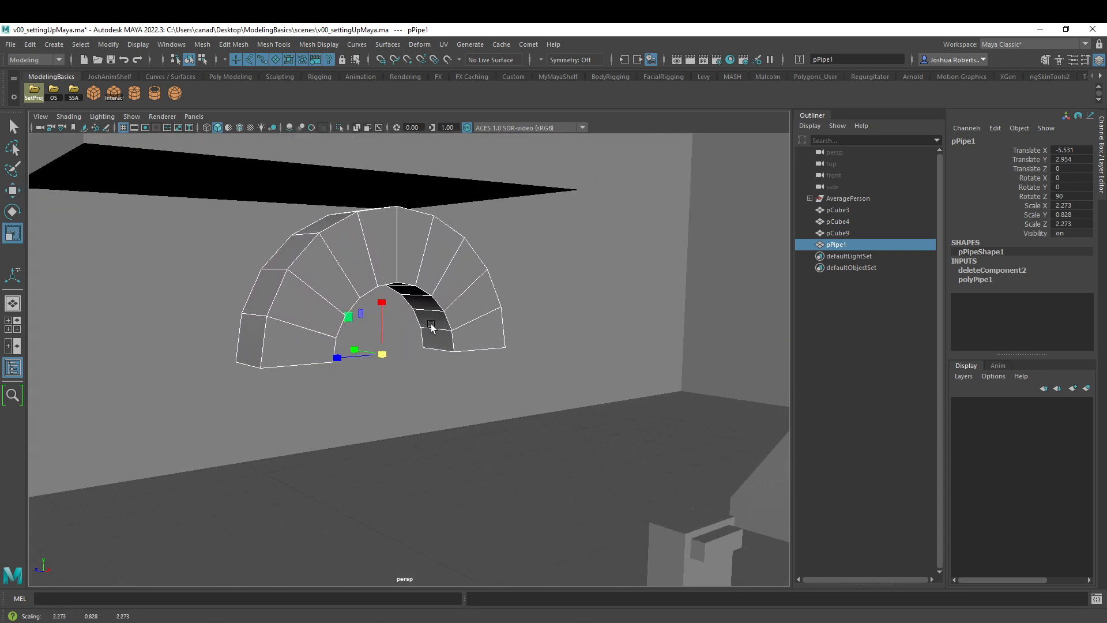
# Step: Select all the faces along the inner underside of the arch
pyautogui.moveTo(440, 326); pyautogui.dragTo(440, 358, button='right')
pyautogui.click(437, 339)
pyautogui.keyDown('alt'); pyautogui.moveTo(413, 306); pyautogui.dragTo(282, 317); pyautogui.keyUp('alt')
pyautogui.keyDown('shift'); pyautogui.doubleClick(344, 332); pyautogui.keyUp('shift')
pyautogui.keyDown('alt'); pyautogui.moveTo(369, 340); pyautogui.dragTo(393, 304); pyautogui.keyUp('alt')
pyautogui.keyDown('alt'); pyautogui.moveTo(392, 304); pyautogui.dragTo(454, 327, button='right'); pyautogui.keyUp('alt')
pyautogui.click(450, 329)
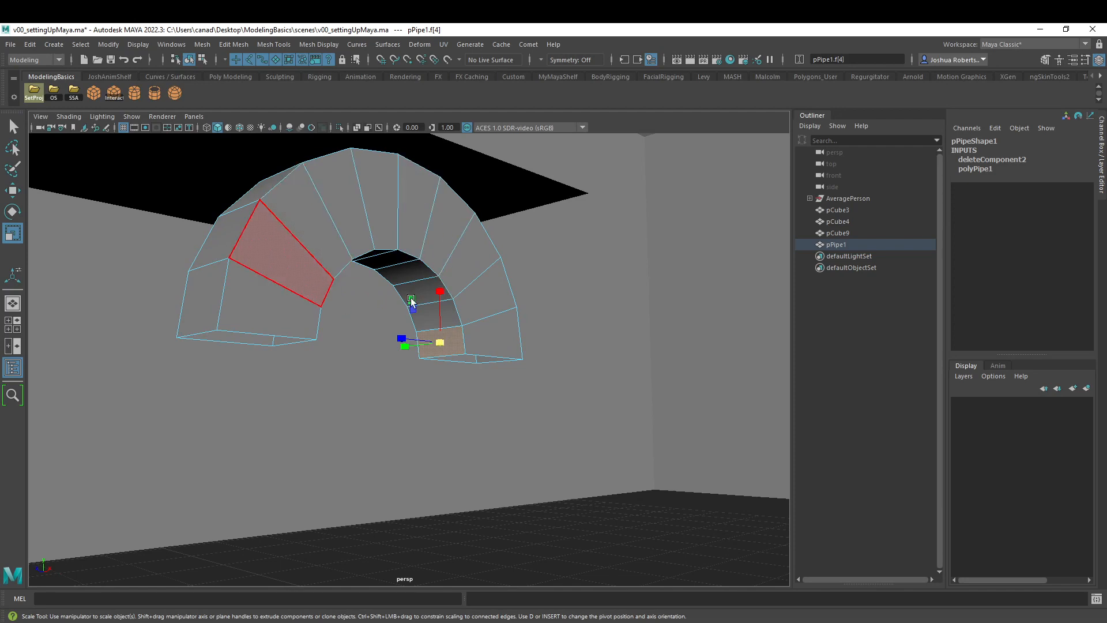
pyautogui.keyDown('alt'); pyautogui.moveTo(410, 301); pyautogui.dragTo(340, 316); pyautogui.keyUp('alt')
pyautogui.keyDown('shift'); pyautogui.doubleClick(323, 349); pyautogui.keyUp('shift')
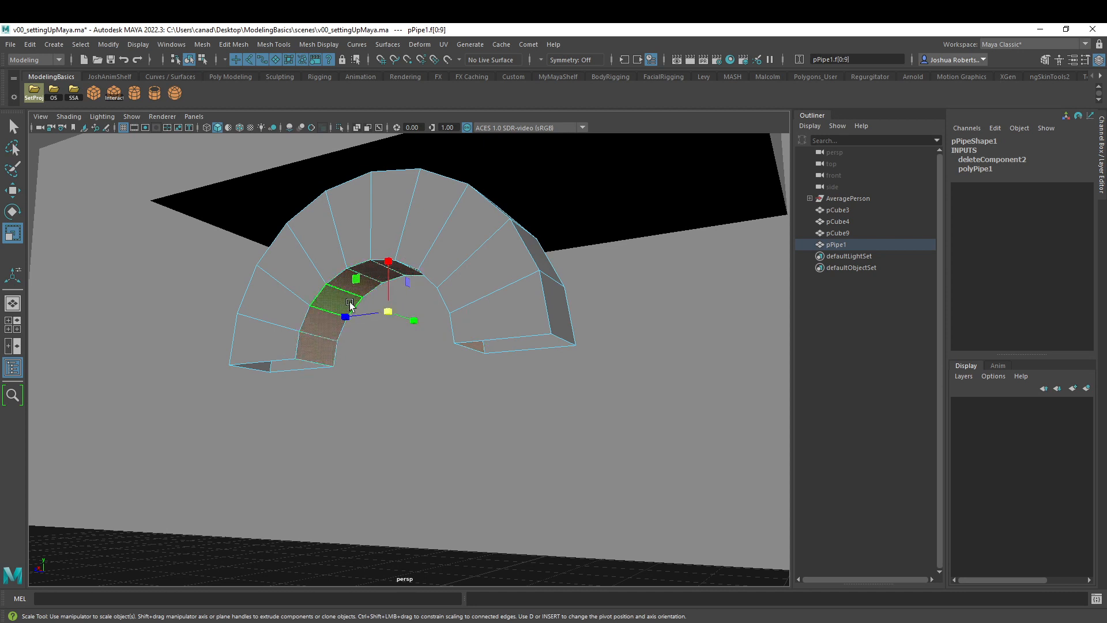
# Step: Scale the selected inner faces outward and adjust their height to make the arch band thinner
pyautogui.keyDown('alt'); pyautogui.moveTo(416, 280); pyautogui.dragTo(435, 267); pyautogui.keyUp('alt')
pyautogui.press('w')
pyautogui.press('r')
pyautogui.moveTo(428, 216); pyautogui.dragTo(295, 334)
pyautogui.press('w')
pyautogui.press('r')
pyautogui.press('w')
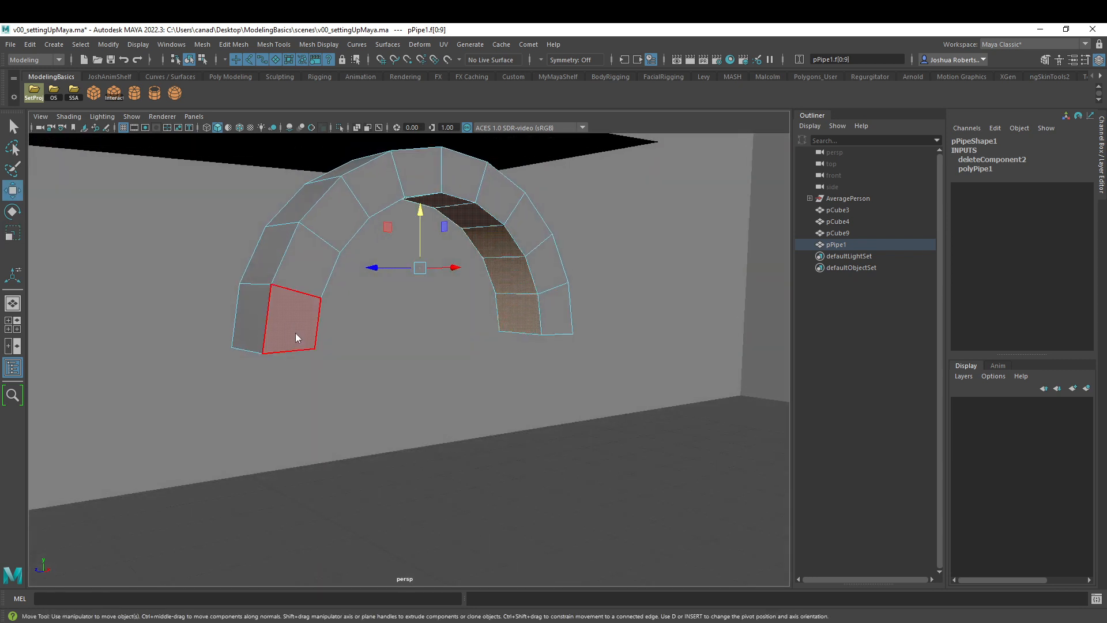
# Step: Select the open bottom border edges of both arch ends and scale them flat vertically
pyautogui.moveTo(295, 332); pyautogui.dragTo(352, 315, button='right')
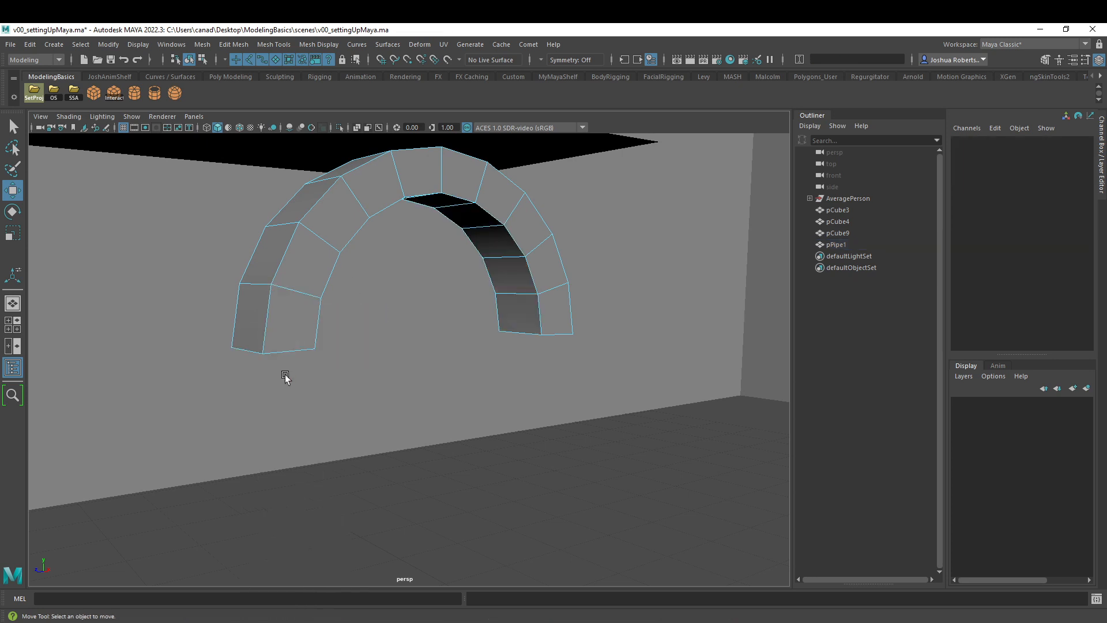
pyautogui.click(290, 351)
pyautogui.keyDown('shift'); pyautogui.doubleClick(551, 330); pyautogui.keyUp('shift')
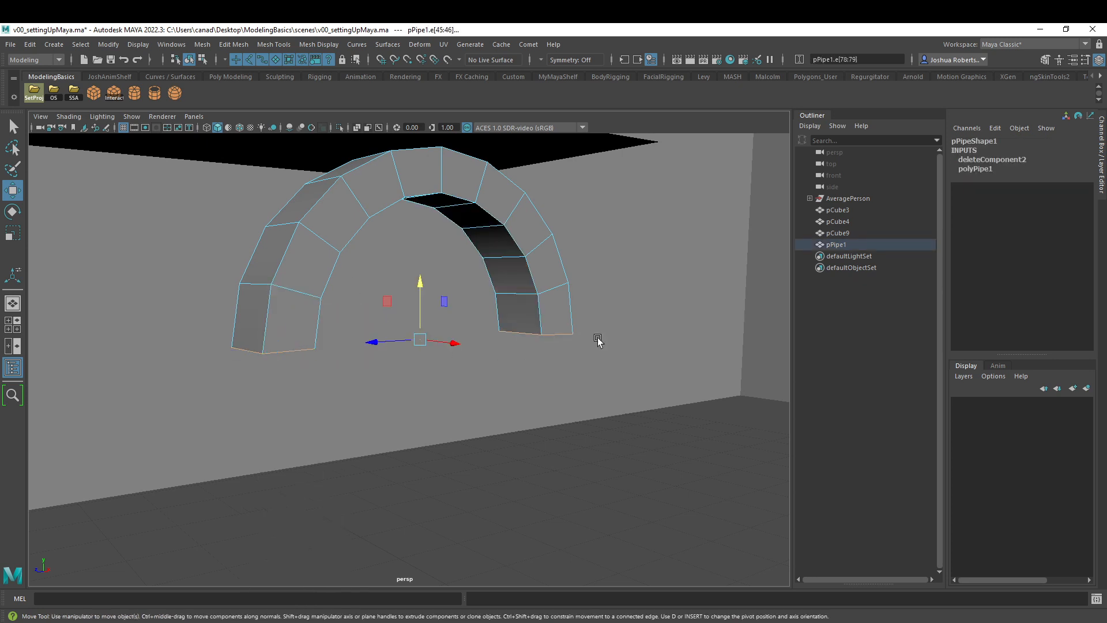
pyautogui.keyDown('alt'); pyautogui.moveTo(597, 339); pyautogui.dragTo(432, 367); pyautogui.keyUp('alt')
pyautogui.press('r')
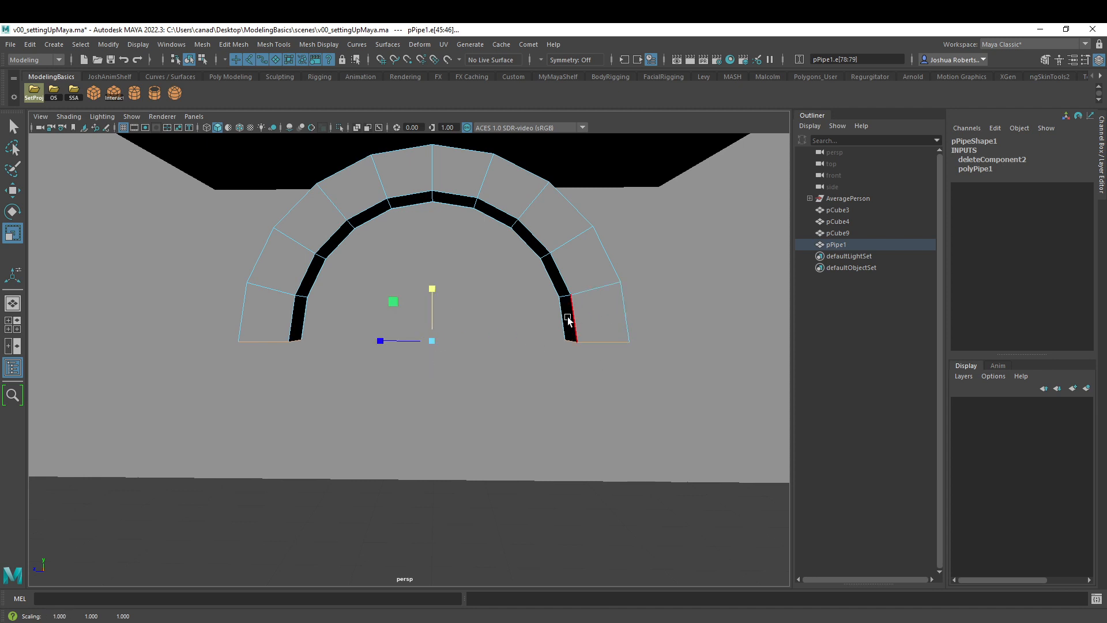
pyautogui.keyDown('alt'); pyautogui.moveTo(372, 349); pyautogui.dragTo(458, 353); pyautogui.keyUp('alt')
pyautogui.press('w')
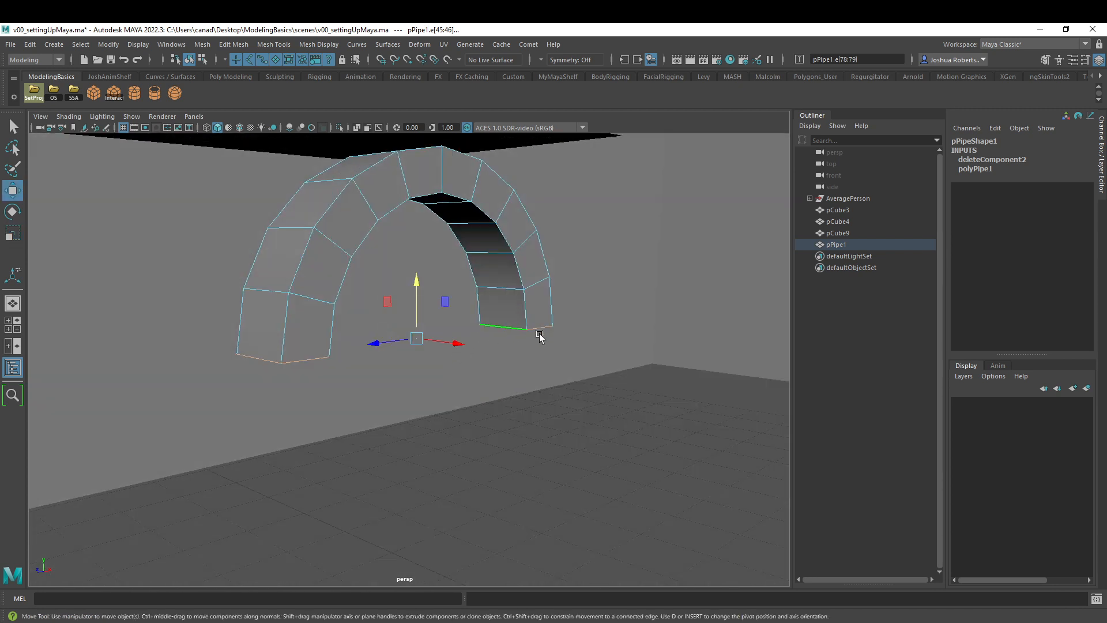
# Step: Return to object mode and raise the arch to about Y 3.40
pyautogui.keyDown('alt'); pyautogui.moveTo(541, 336); pyautogui.dragTo(476, 309, button='right'); pyautogui.keyUp('alt')
pyautogui.keyDown('alt'); pyautogui.moveTo(477, 309); pyautogui.dragTo(499, 351, button='middle'); pyautogui.keyUp('alt')
pyautogui.moveTo(445, 263); pyautogui.dragTo(486, 250, button='right')
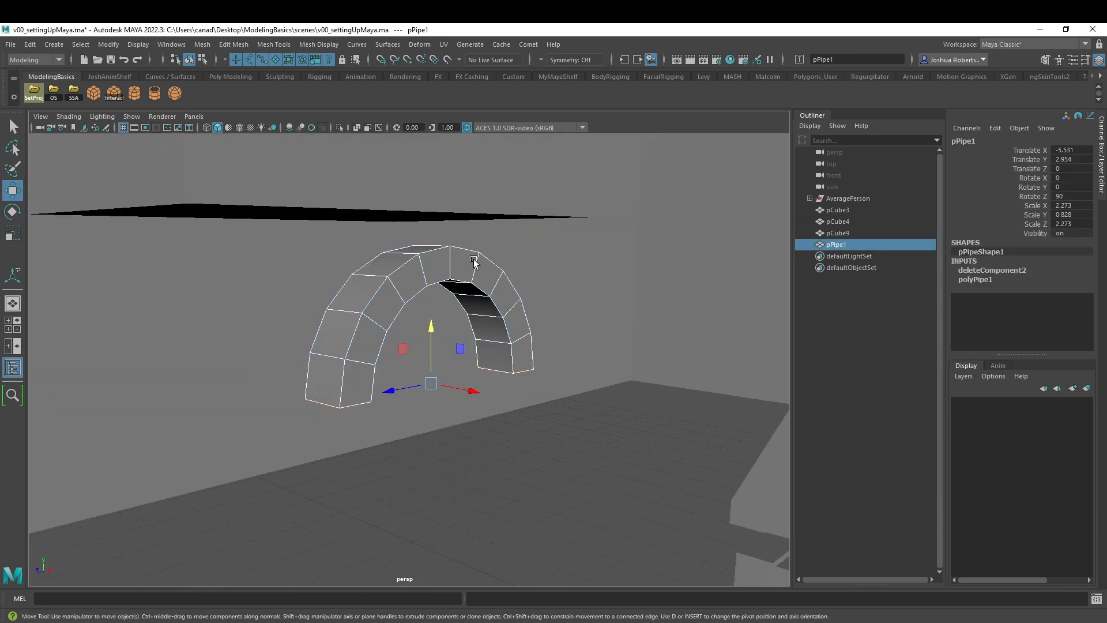
pyautogui.moveTo(431, 325); pyautogui.dragTo(477, 295)
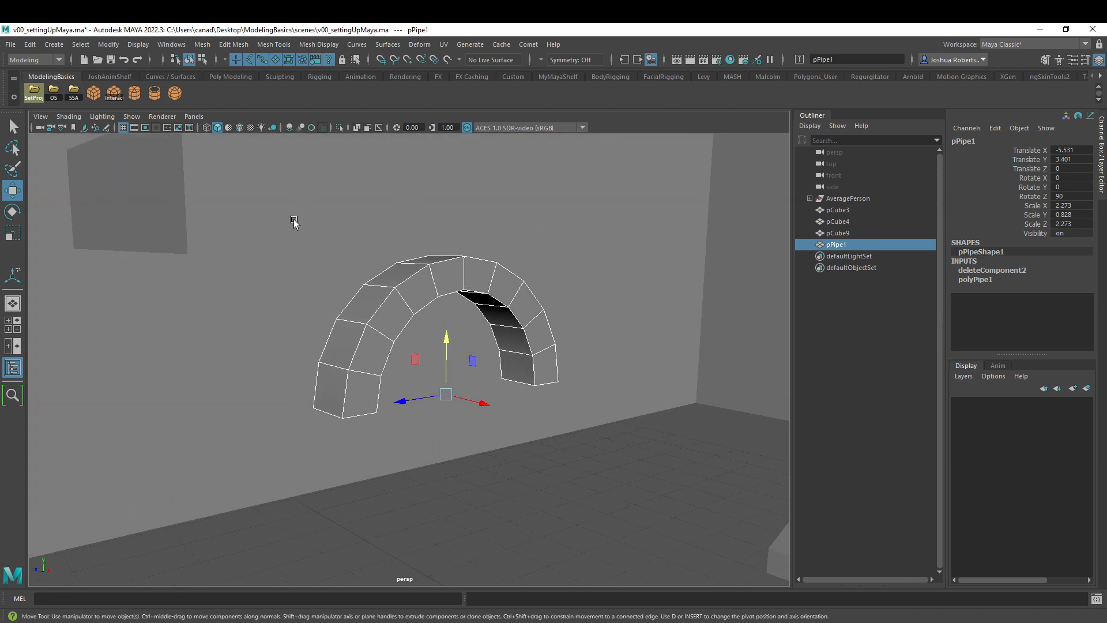
# Step: Add the mesh Extrude command to the ModelingBasics shelf
pyautogui.click(203, 44)
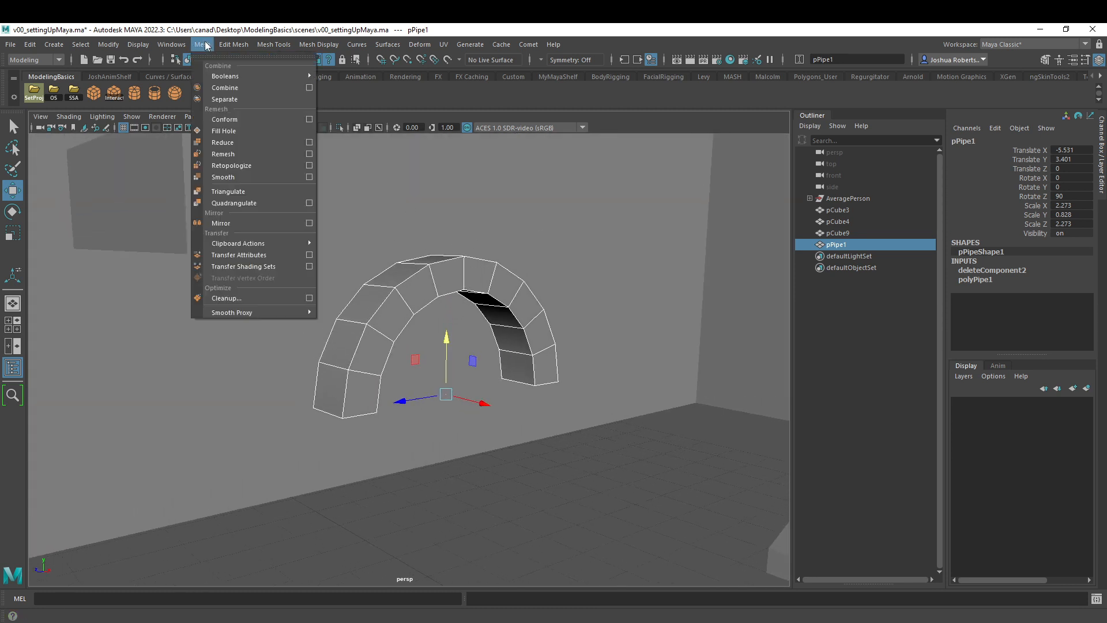
pyautogui.moveTo(229, 48)
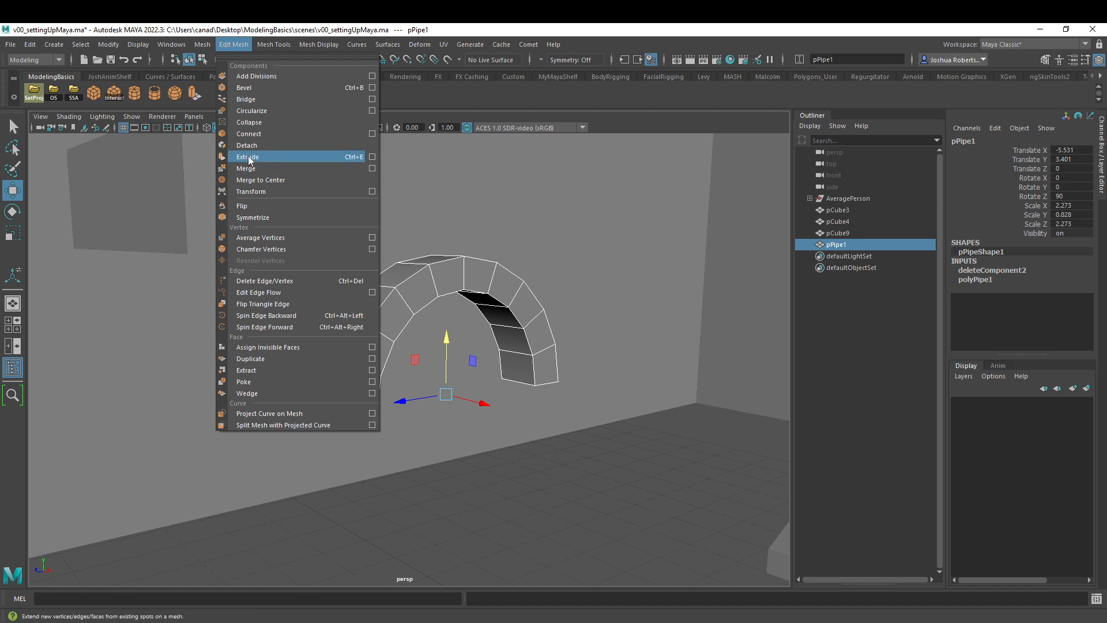
pyautogui.click(196, 72)
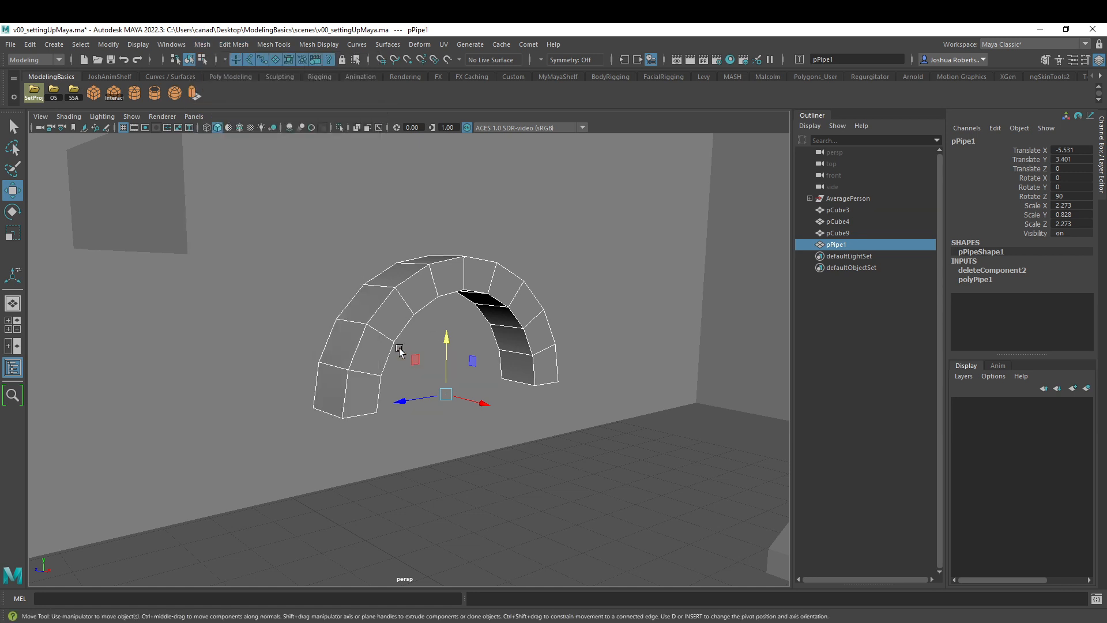
# Step: Select the open bottom edges of both arch ends and apply Extrude to them
pyautogui.keyDown('alt'); pyautogui.moveTo(355, 347); pyautogui.dragTo(370, 323); pyautogui.keyUp('alt')
pyautogui.moveTo(369, 323); pyautogui.dragTo(368, 292, button='right')
pyautogui.click(371, 401)
pyautogui.moveTo(426, 394)
pyautogui.keyDown('alt'); pyautogui.mouseDown()
pyautogui.moveTo(445, 358)
pyautogui.moveTo(439, 398)
pyautogui.mouseUp(); pyautogui.keyUp('alt')
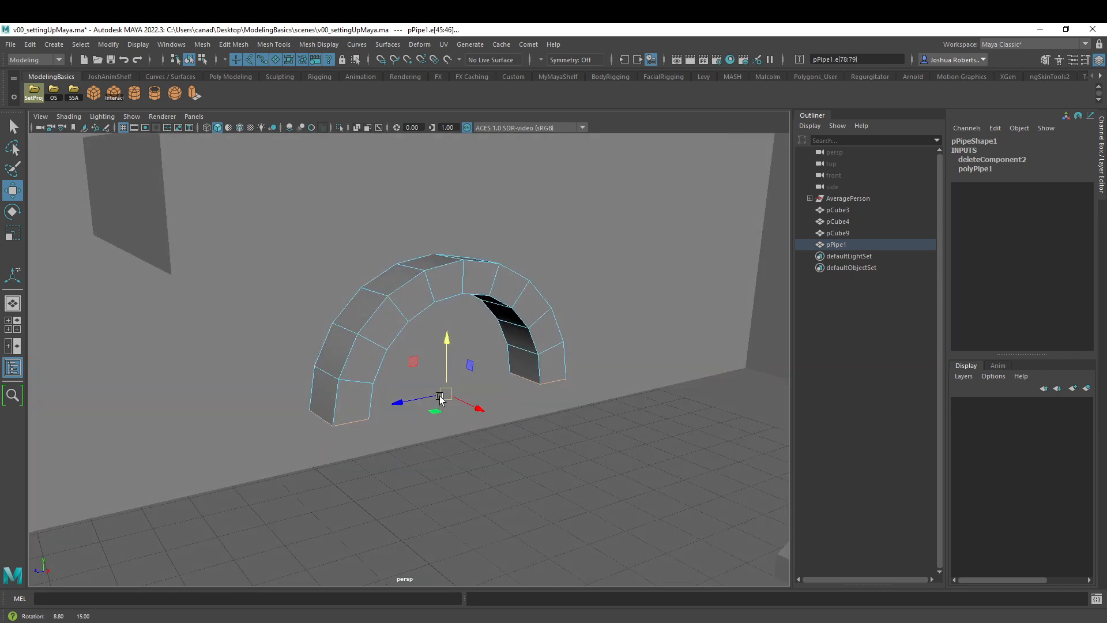
pyautogui.click(195, 95)
pyautogui.keyDown('alt'); pyautogui.moveTo(584, 333); pyautogui.dragTo(527, 321); pyautogui.keyUp('alt')
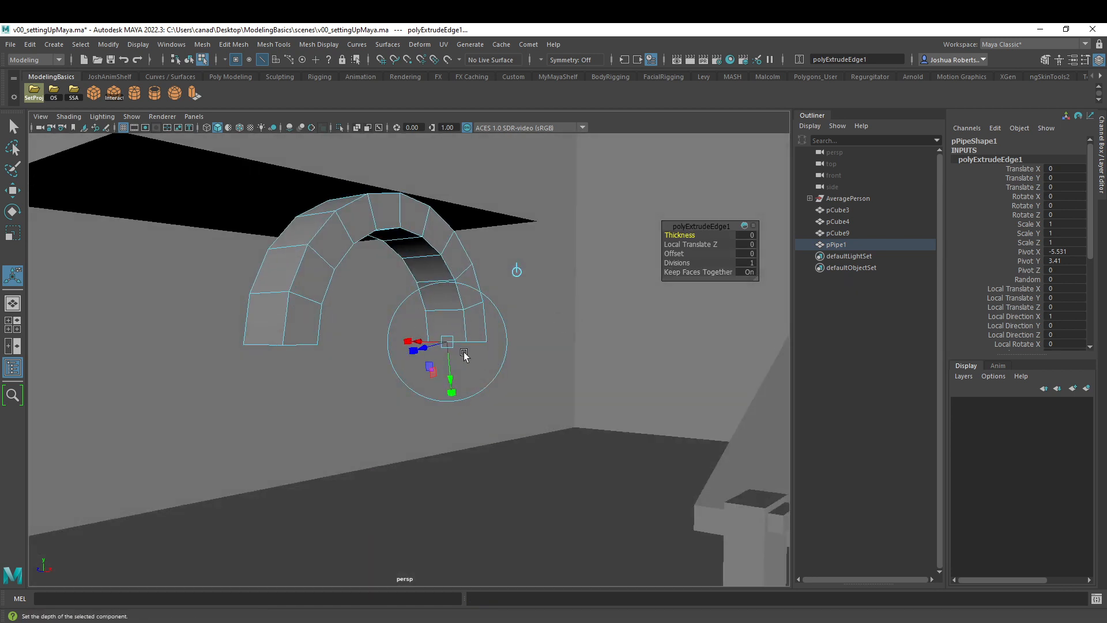
pyautogui.scroll(5, 464, 358)
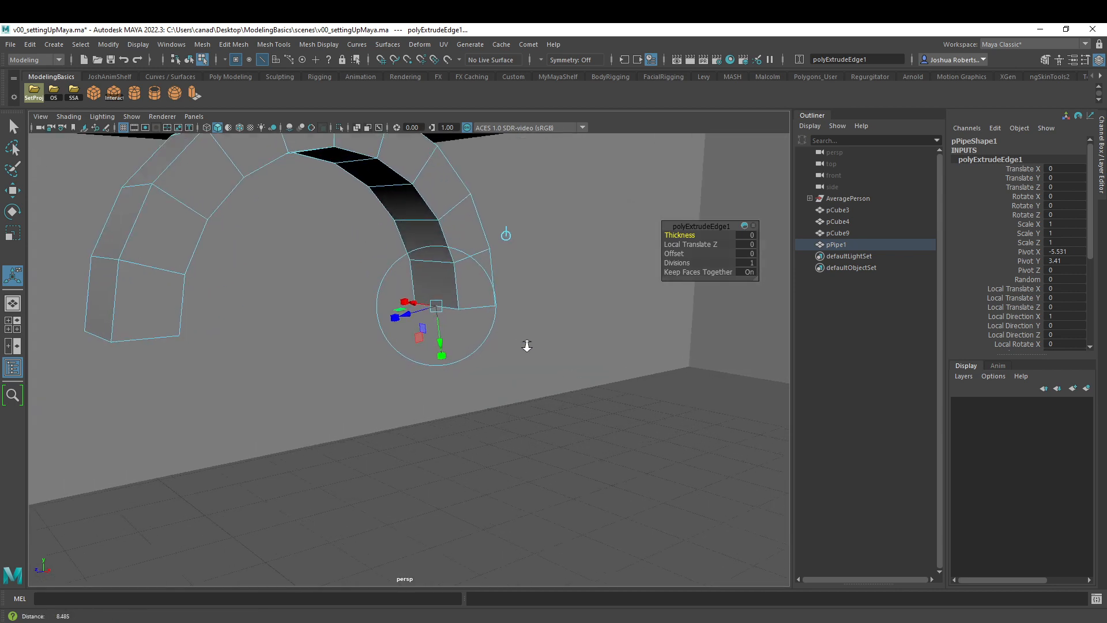
pyautogui.keyDown('alt'); pyautogui.moveTo(465, 330); pyautogui.dragTo(418, 276); pyautogui.keyUp('alt')
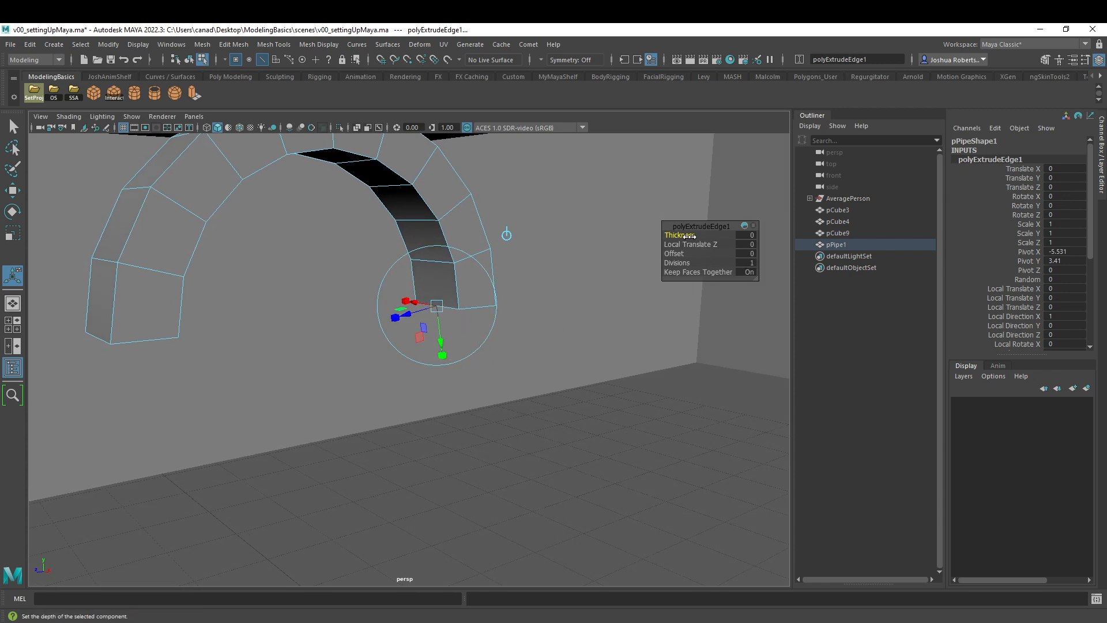
# Step: Try the edge extrusion's Thickness, a Local Translate Z of 3 and an Offset of 1.7, undoing each trial
pyautogui.moveTo(682, 234)
pyautogui.mouseDown()
pyautogui.moveTo(705, 234)
pyautogui.moveTo(692, 234)
pyautogui.mouseUp()
pyautogui.keyDown('alt'); pyautogui.moveTo(520, 262); pyautogui.dragTo(521, 273); pyautogui.keyUp('alt')
pyautogui.hotkey('ctrl', 'z')
pyautogui.moveTo(679, 243); pyautogui.dragTo(690, 241)
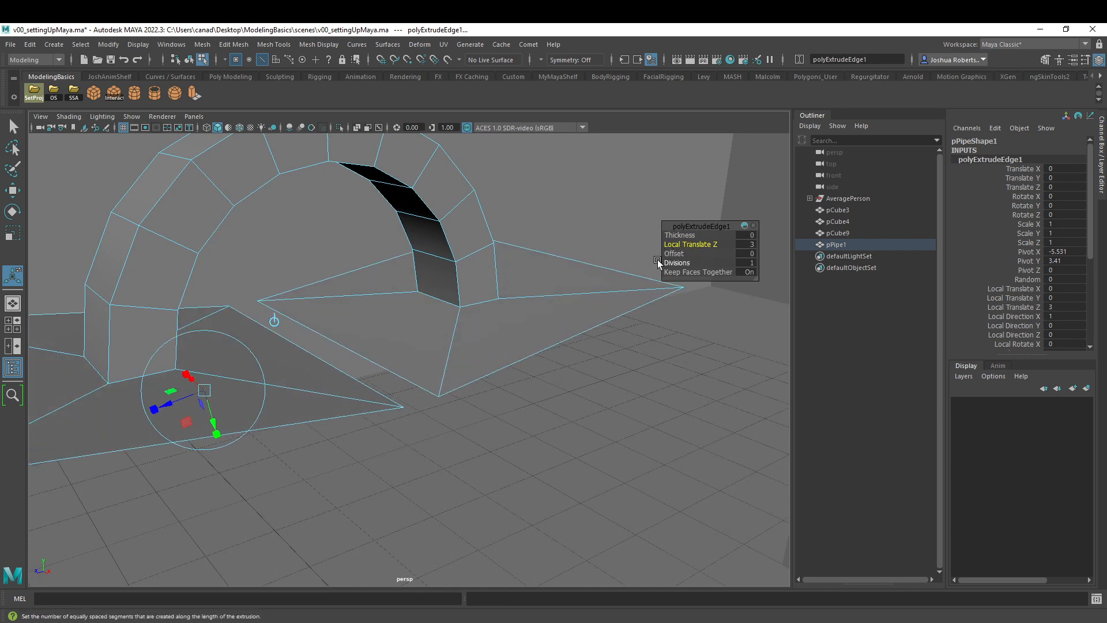
pyautogui.hotkey('ctrl', 'z')
pyautogui.moveTo(672, 253); pyautogui.dragTo(473, 284)
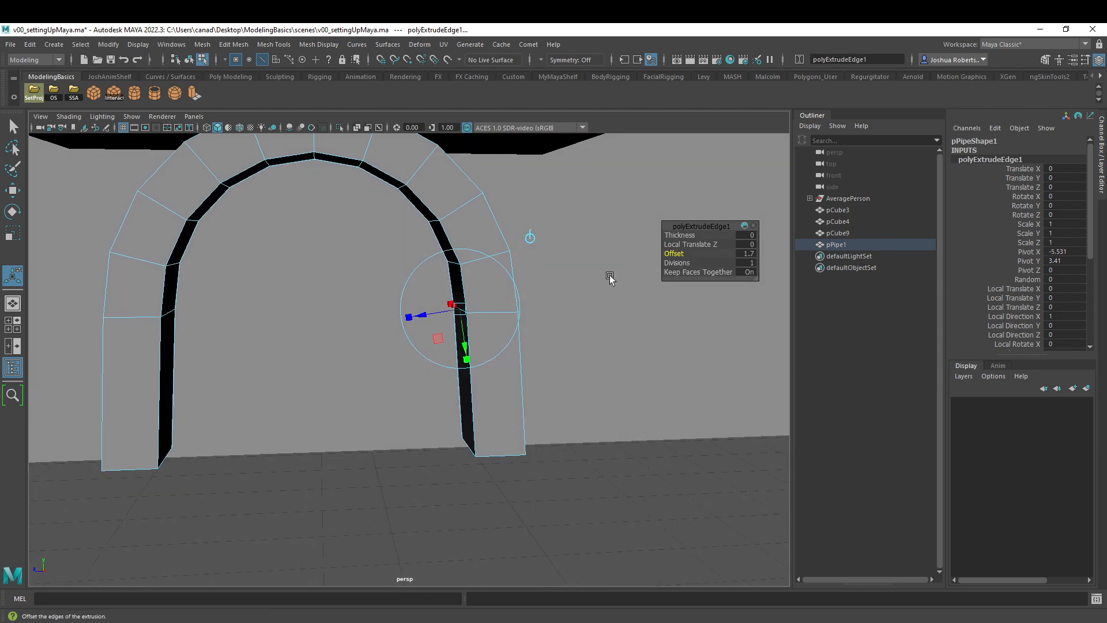
pyautogui.hotkey('ctrl', 'z')
pyautogui.keyDown('alt'); pyautogui.moveTo(496, 271); pyautogui.dragTo(521, 272); pyautogui.keyUp('alt')
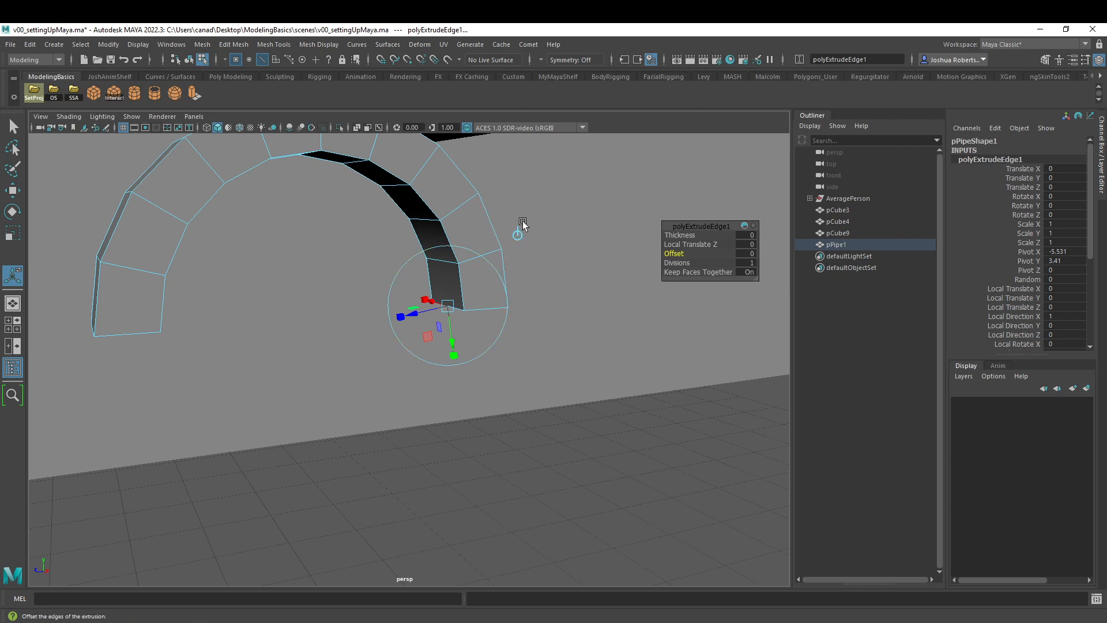
# Step: Switch the extrude manipulator to world axes, extend the arch legs down 3.41 units to the floor, and return to object mode
pyautogui.click(517, 235)
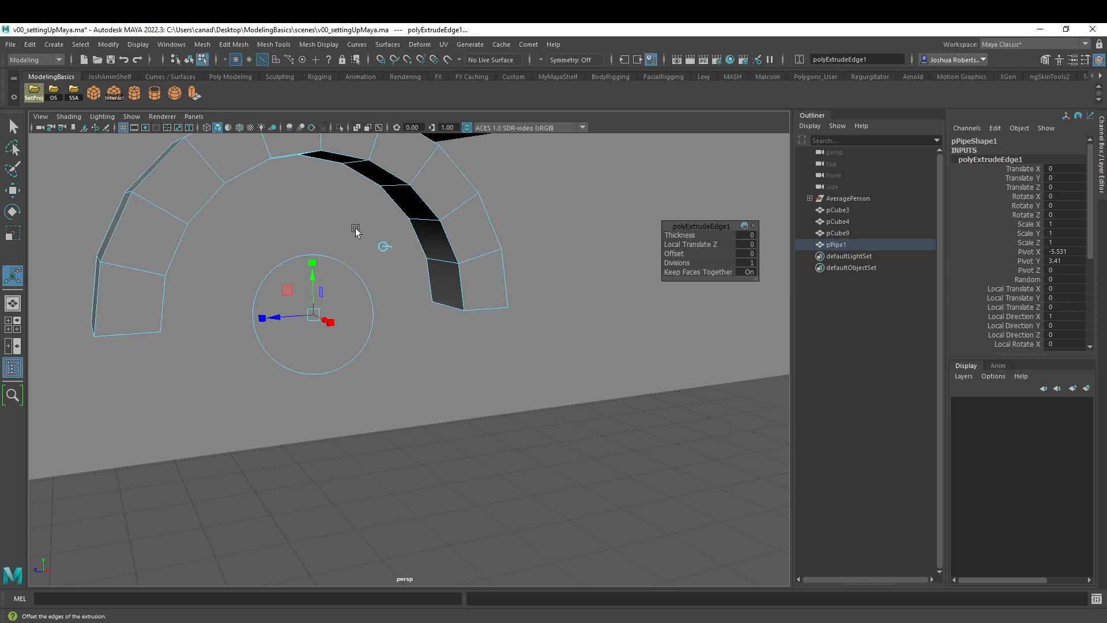
pyautogui.keyDown('alt'); pyautogui.moveTo(356, 231); pyautogui.dragTo(309, 319); pyautogui.keyUp('alt')
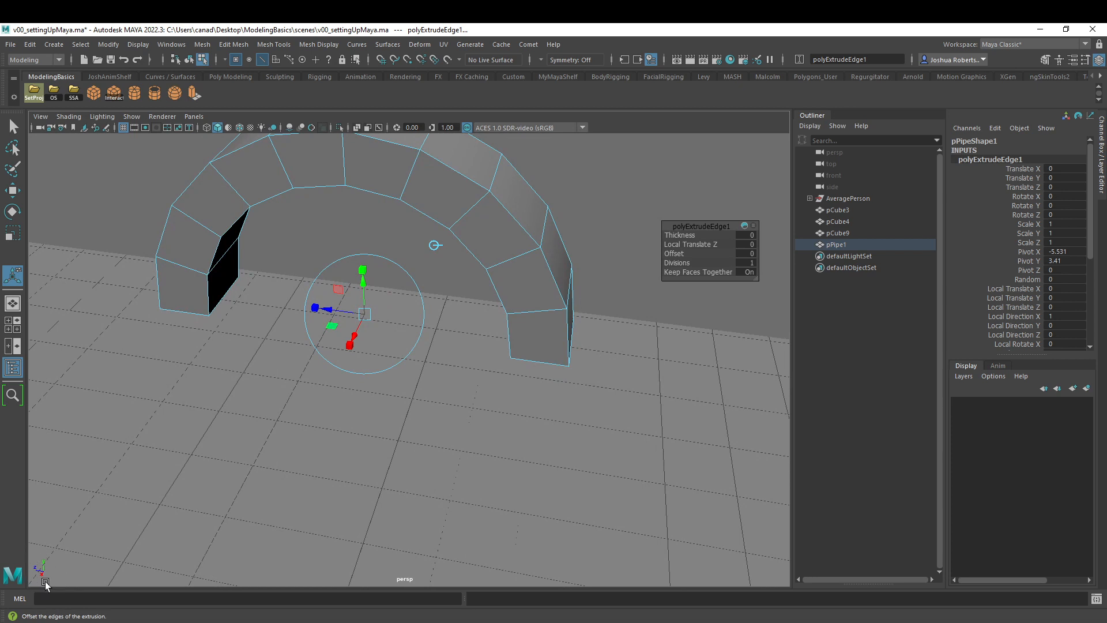
pyautogui.keyDown('alt'); pyautogui.moveTo(64, 571); pyautogui.dragTo(92, 539); pyautogui.keyUp('alt')
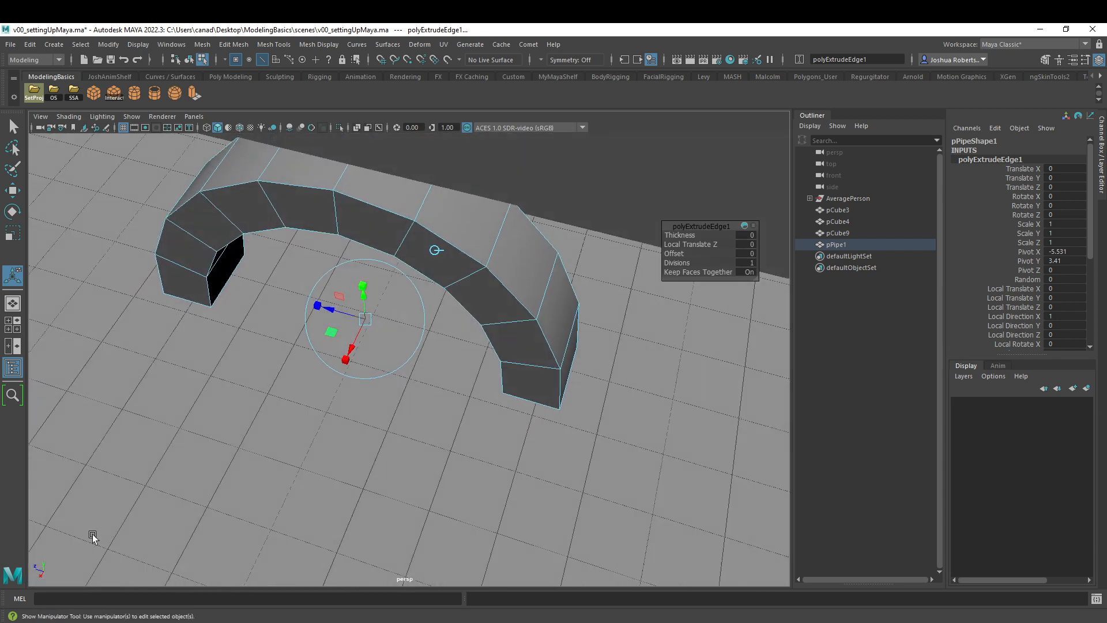
pyautogui.keyDown('alt'); pyautogui.moveTo(273, 479); pyautogui.dragTo(335, 316); pyautogui.keyUp('alt')
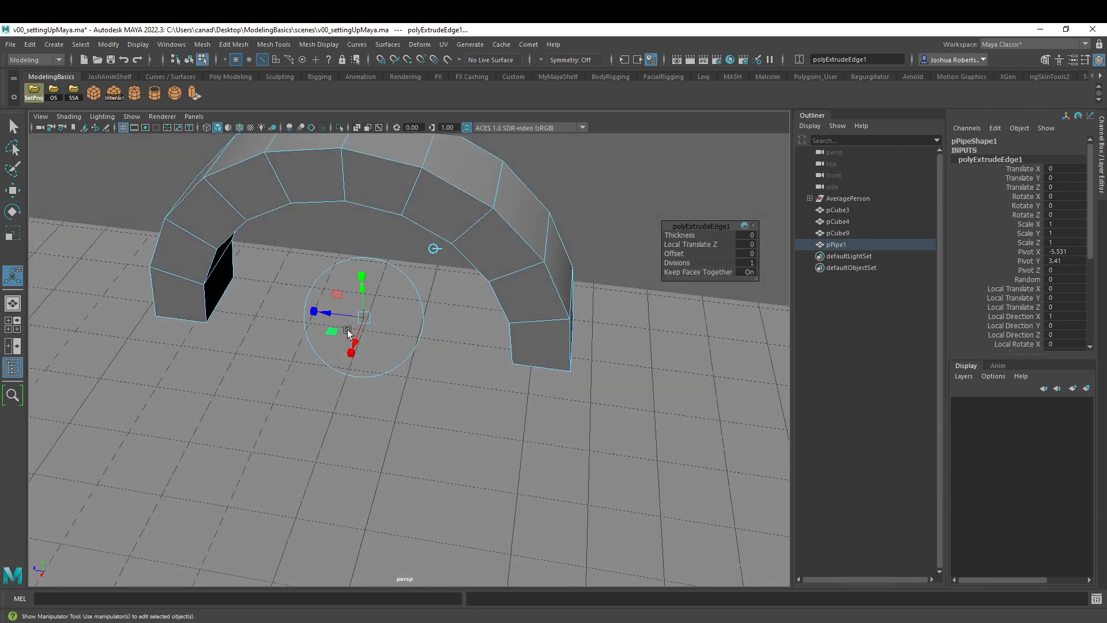
pyautogui.keyDown('alt'); pyautogui.moveTo(362, 357); pyautogui.dragTo(390, 327); pyautogui.keyUp('alt')
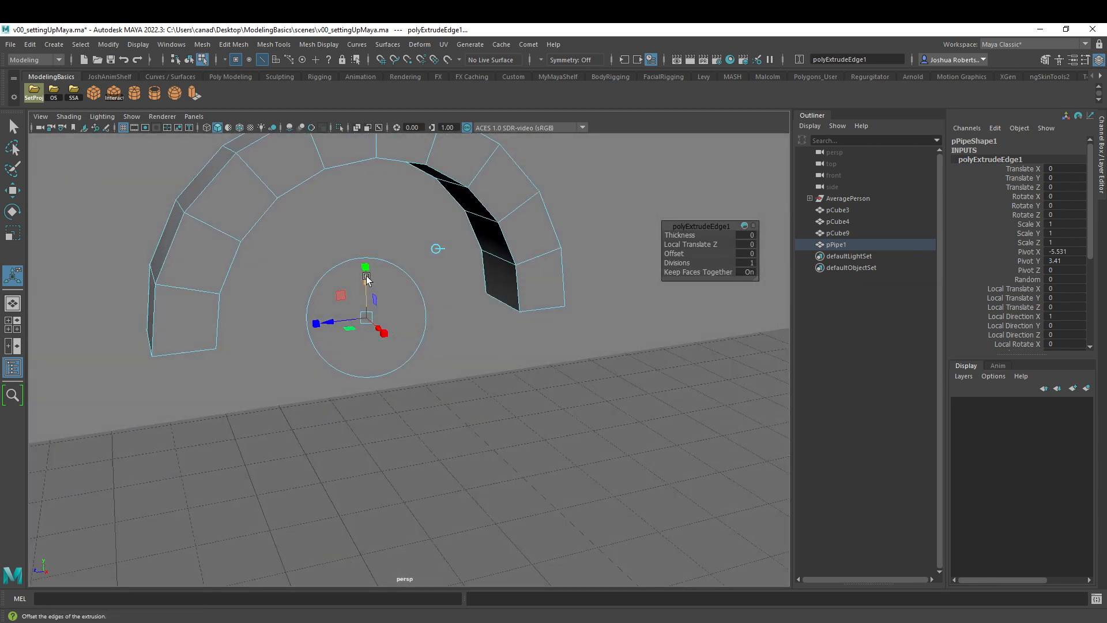
pyautogui.moveTo(366, 282); pyautogui.dragTo(390, 436)
pyautogui.keyDown('alt'); pyautogui.moveTo(390, 436); pyautogui.dragTo(393, 305, button='middle'); pyautogui.keyUp('alt')
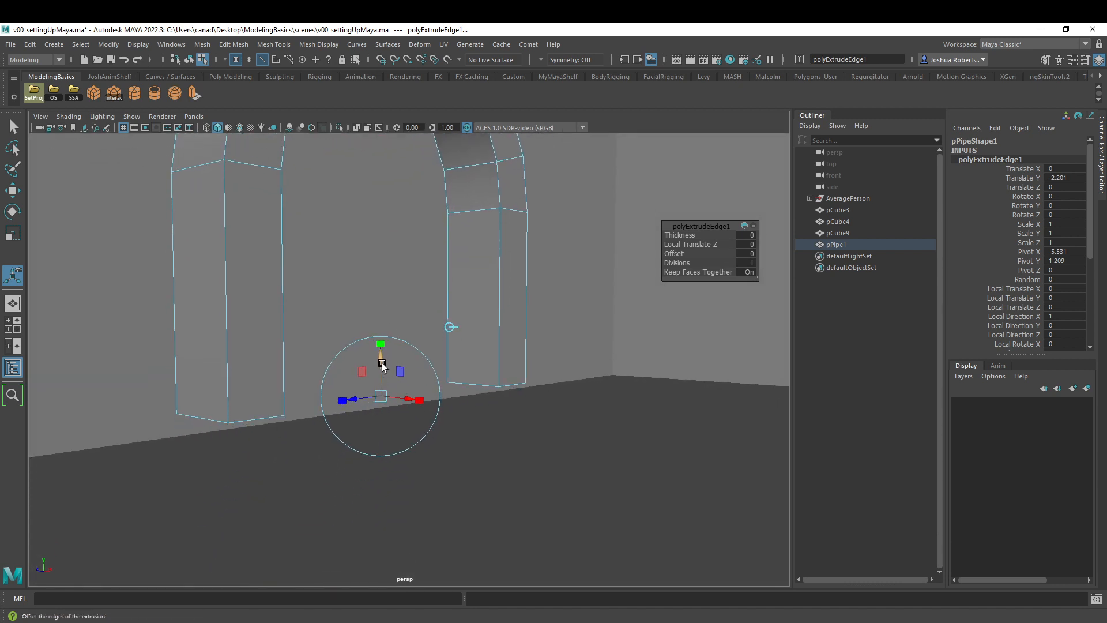
pyautogui.moveTo(381, 360); pyautogui.dragTo(383, 457)
pyautogui.scroll(-3, 371, 355)
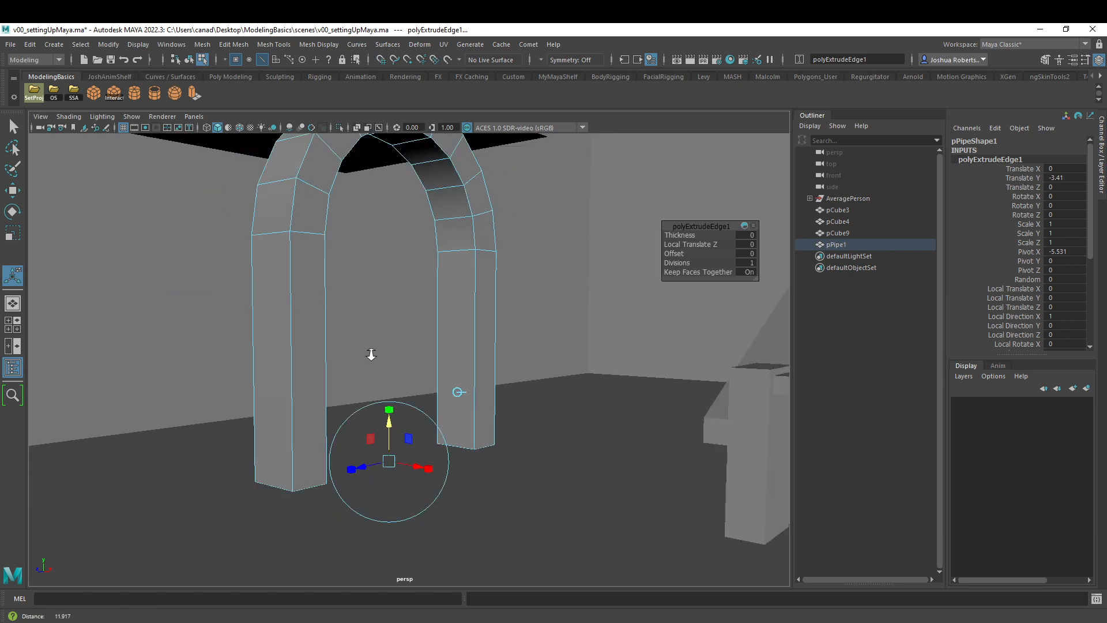
pyautogui.scroll(-3, 370, 355)
pyautogui.keyDown('alt'); pyautogui.moveTo(384, 352); pyautogui.dragTo(492, 321); pyautogui.keyUp('alt')
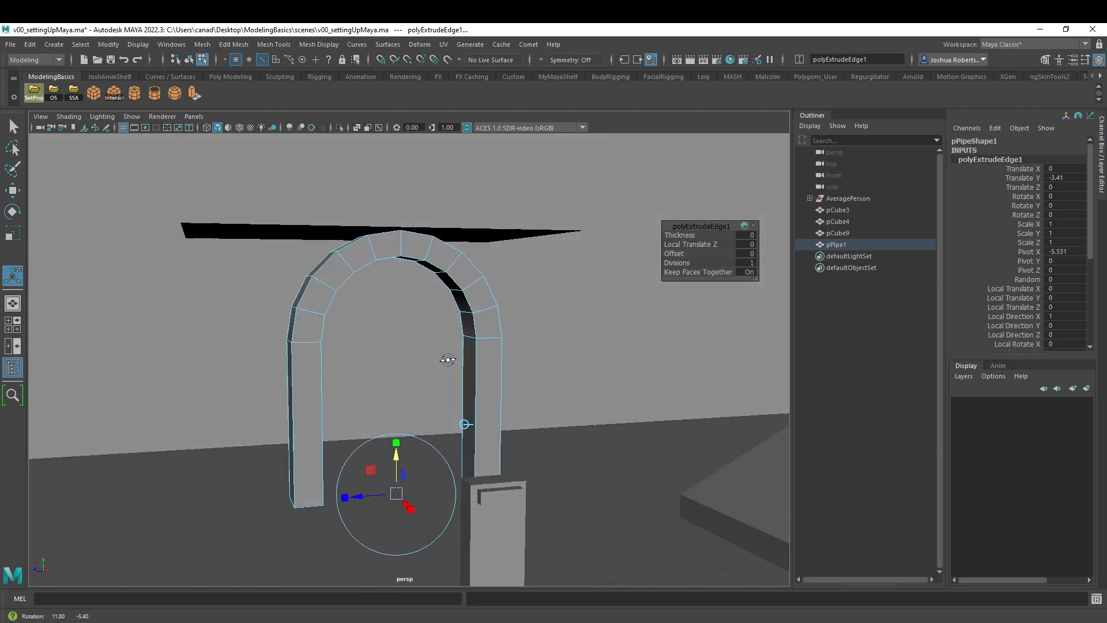
pyautogui.moveTo(470, 303); pyautogui.dragTo(507, 275, button='right')
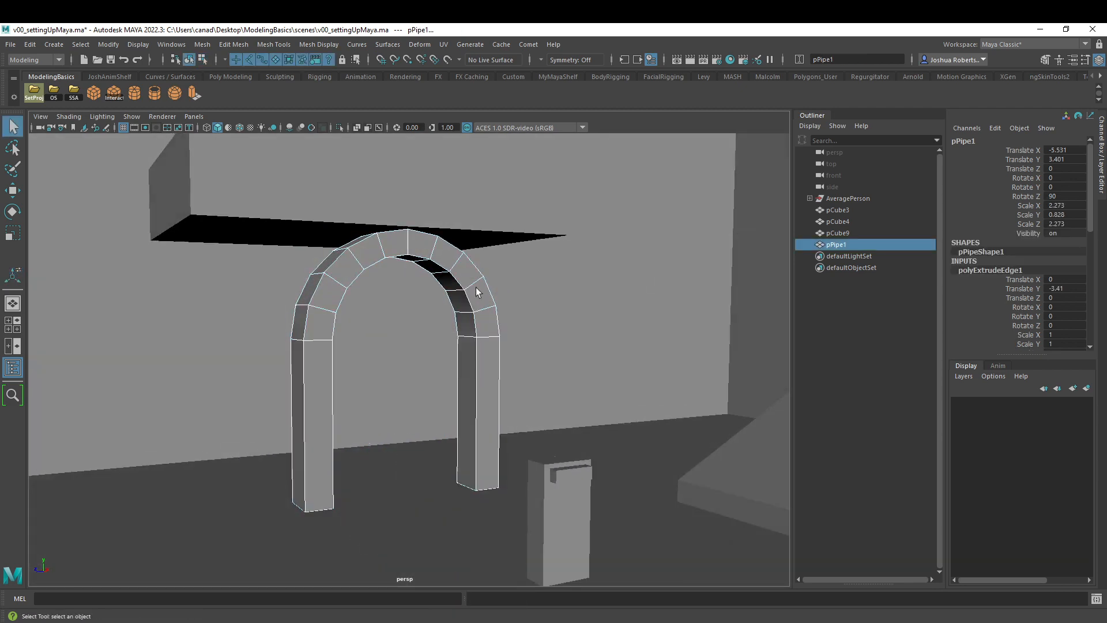
# Step: Shift the arch along Z to about -0.244 and relocate its pivot to the outer bottom corner of one leg
pyautogui.keyDown('alt'); pyautogui.moveTo(489, 288); pyautogui.dragTo(334, 397); pyautogui.keyUp('alt')
pyautogui.keyDown('alt'); pyautogui.moveTo(464, 375); pyautogui.dragTo(420, 426); pyautogui.keyUp('alt')
pyautogui.keyDown('alt'); pyautogui.moveTo(413, 487); pyautogui.dragTo(342, 407); pyautogui.keyUp('alt')
pyautogui.press('w')
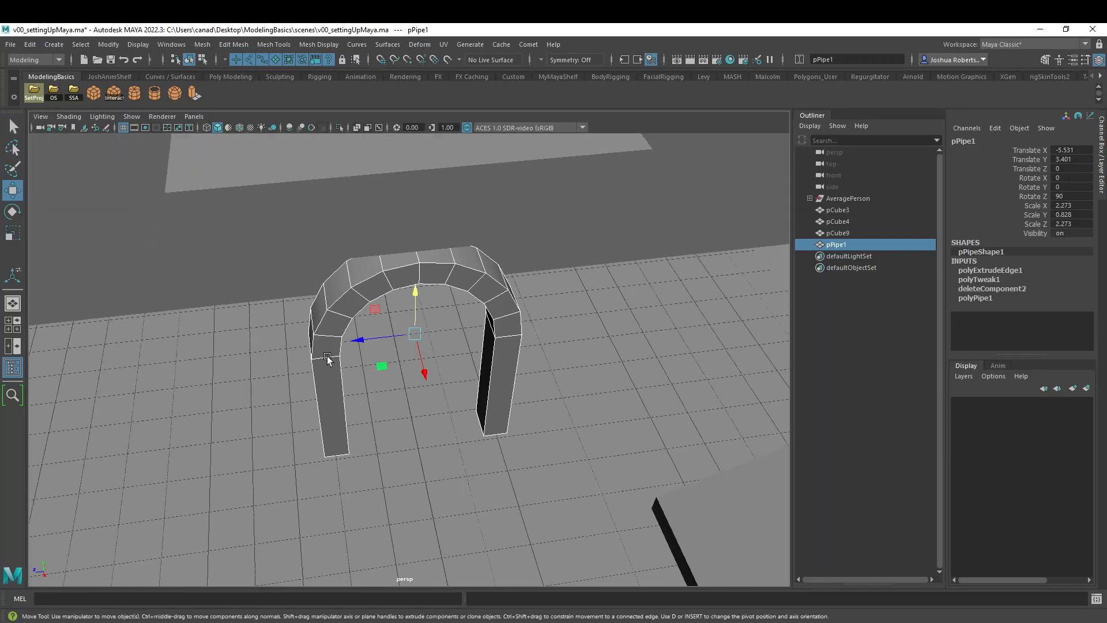
pyautogui.moveTo(364, 338); pyautogui.dragTo(386, 405)
pyautogui.press('d')
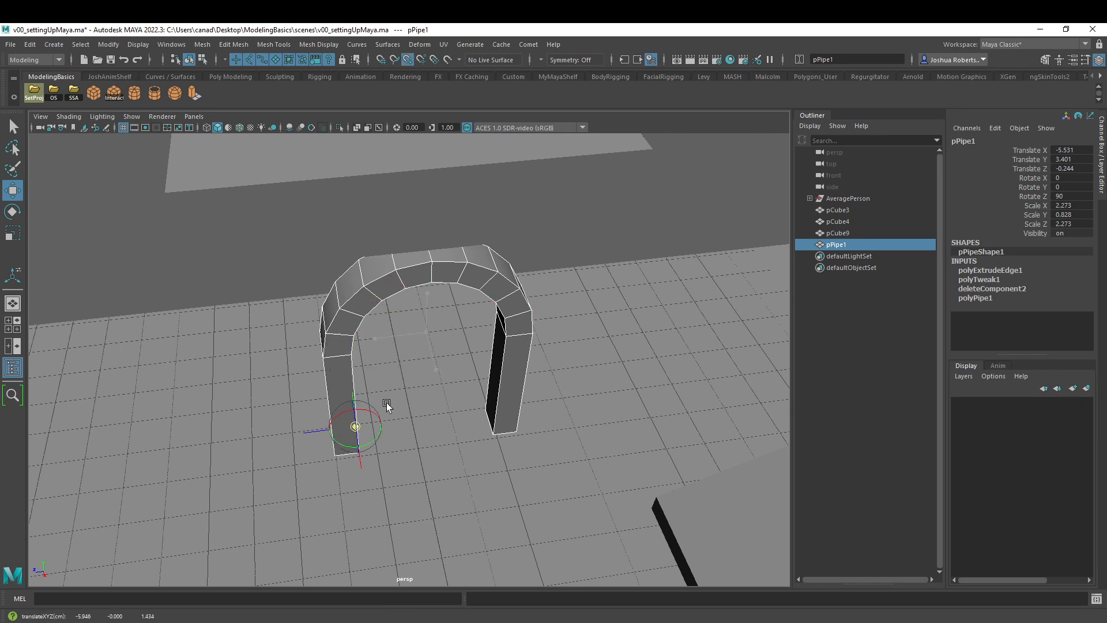
pyautogui.press('d')
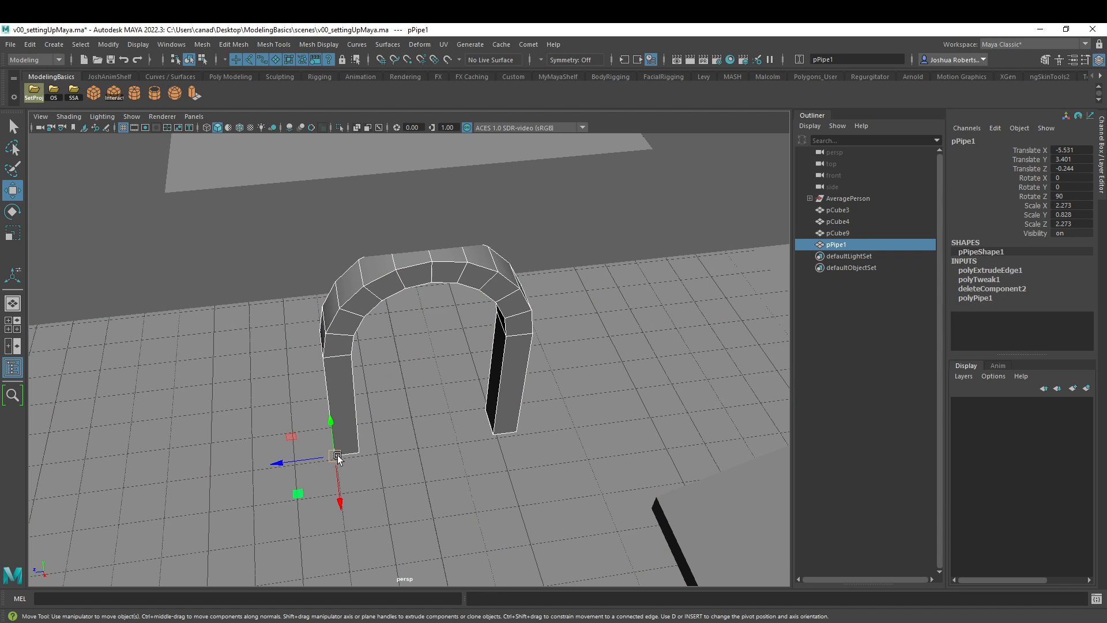
# Step: Snap the arch's leg corner to a grid intersection, placing it at Translate X -5.414 and Z -0.273
pyautogui.press('x')
pyautogui.moveTo(338, 455); pyautogui.dragTo(340, 462)
pyautogui.keyDown('alt'); pyautogui.moveTo(536, 350); pyautogui.dragTo(482, 367, button='middle'); pyautogui.keyUp('alt')
pyautogui.moveTo(482, 369)
pyautogui.keyDown('alt'); pyautogui.mouseDown()
pyautogui.moveTo(455, 376)
pyautogui.moveTo(468, 376)
pyautogui.mouseUp(); pyautogui.keyUp('alt')
# Step: Scale the arch up uniformly from its corner pivot to Scale X 2.489, Y 0.907 and Z 2.489
pyautogui.press('r')
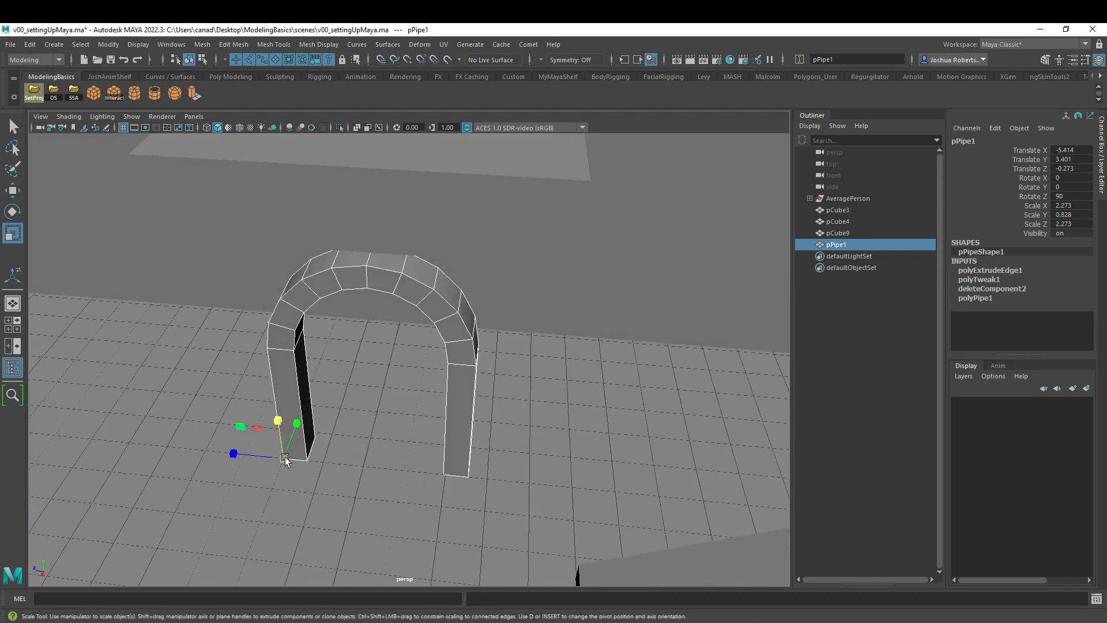
pyautogui.moveTo(285, 459); pyautogui.dragTo(308, 459)
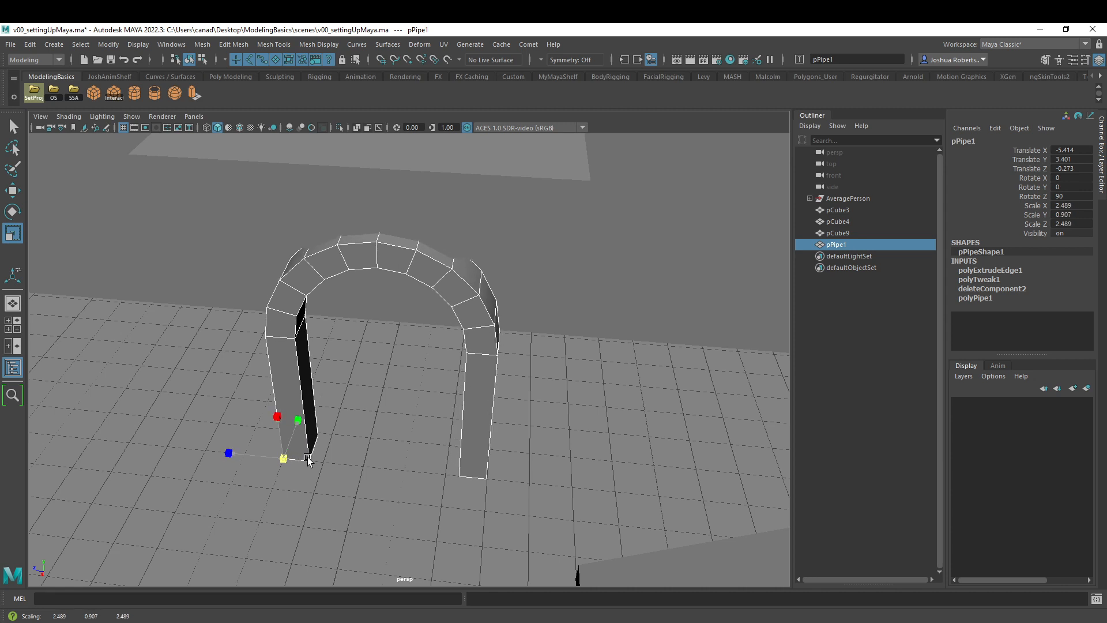
pyautogui.keyDown('alt'); pyautogui.moveTo(519, 462); pyautogui.dragTo(362, 392); pyautogui.keyUp('alt')
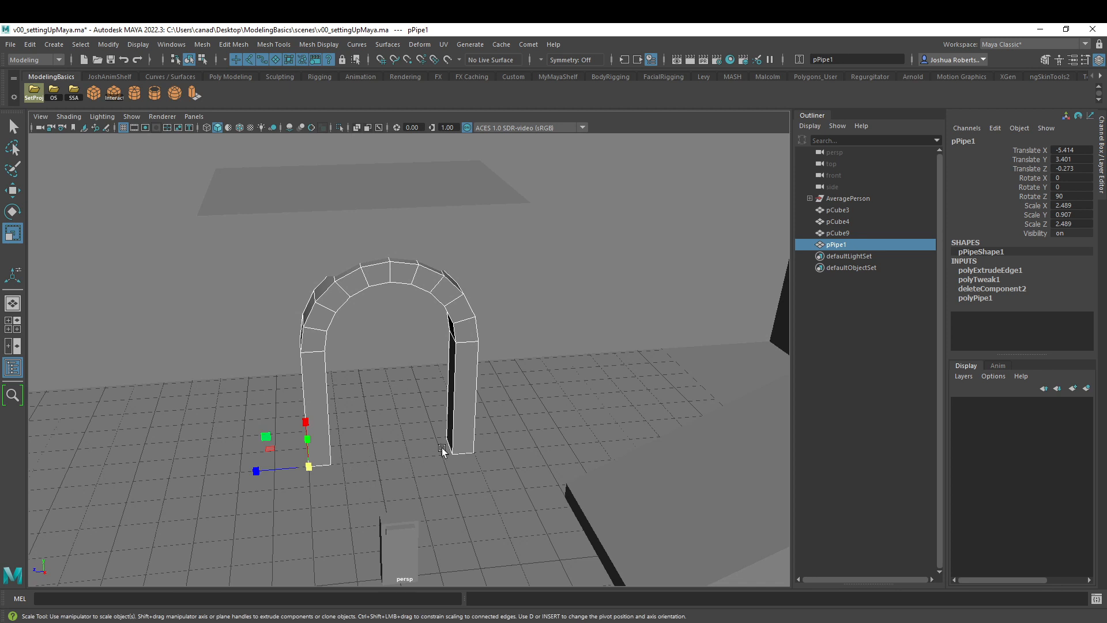
pyautogui.keyDown('alt'); pyautogui.moveTo(455, 448); pyautogui.dragTo(458, 442); pyautogui.keyUp('alt')
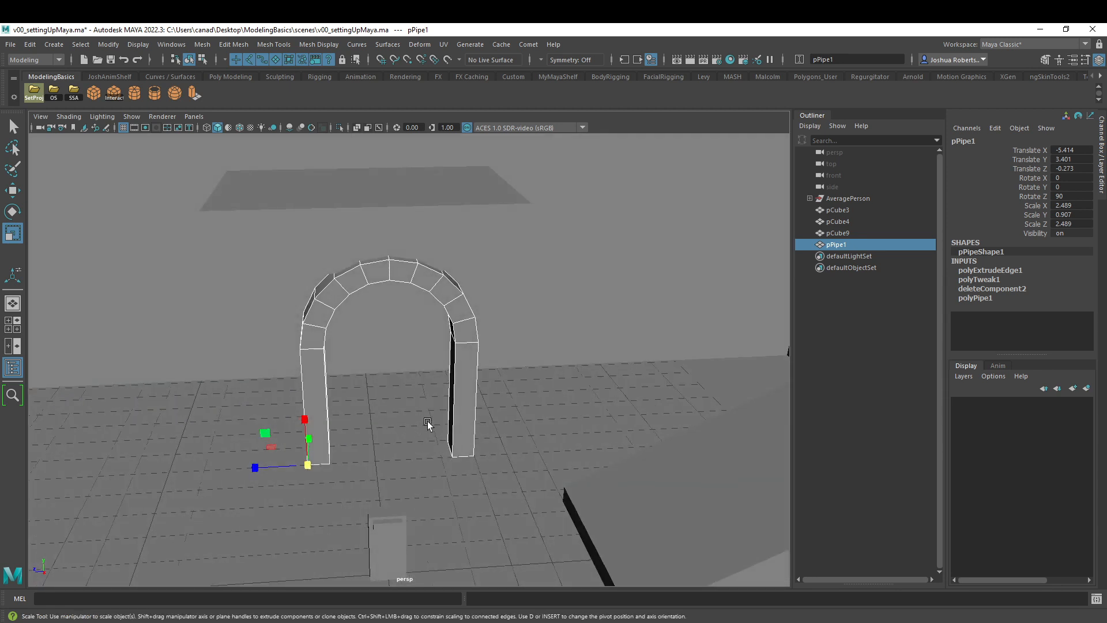
# Step: Move the arch along the Z axis to Translate Z 1.727
pyautogui.press('w')
pyautogui.moveTo(256, 468); pyautogui.dragTo(240, 468)
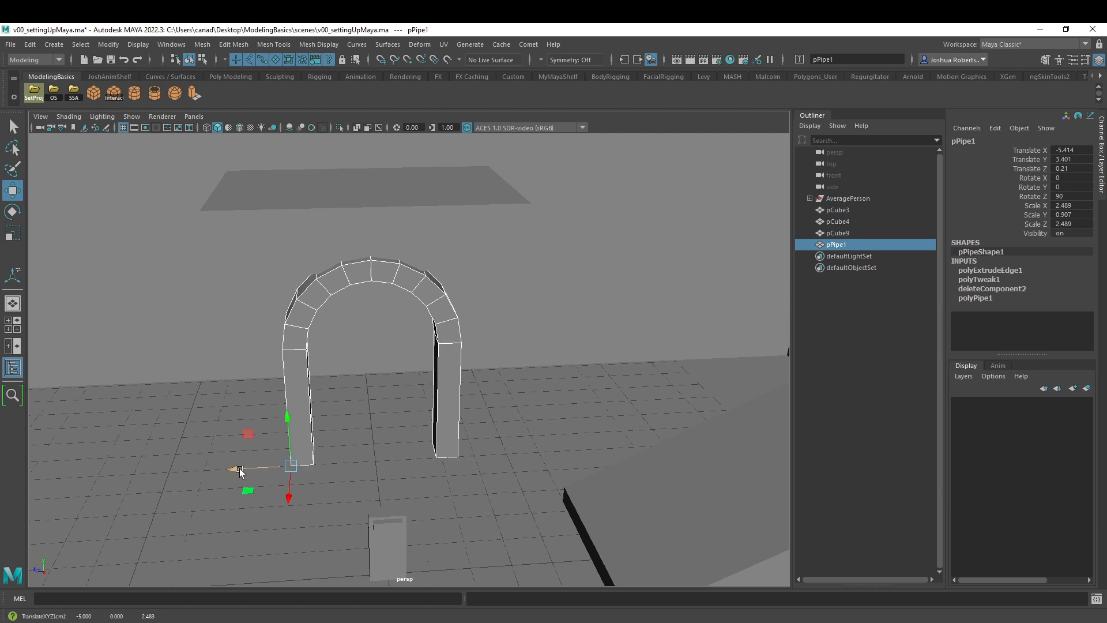
pyautogui.keyDown('alt'); pyautogui.moveTo(403, 462); pyautogui.dragTo(332, 468); pyautogui.keyUp('alt')
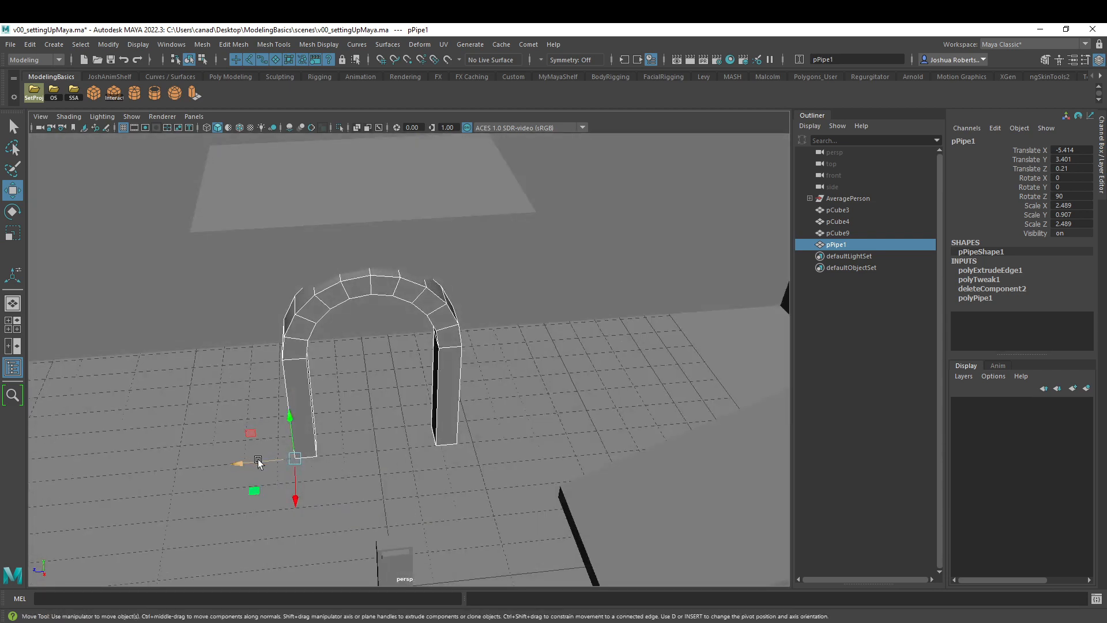
pyautogui.moveTo(258, 461); pyautogui.dragTo(177, 464)
# Step: Widen the arch along Z to Scale Z 3.989, fitting its far leg to the floor grid
pyautogui.press('r')
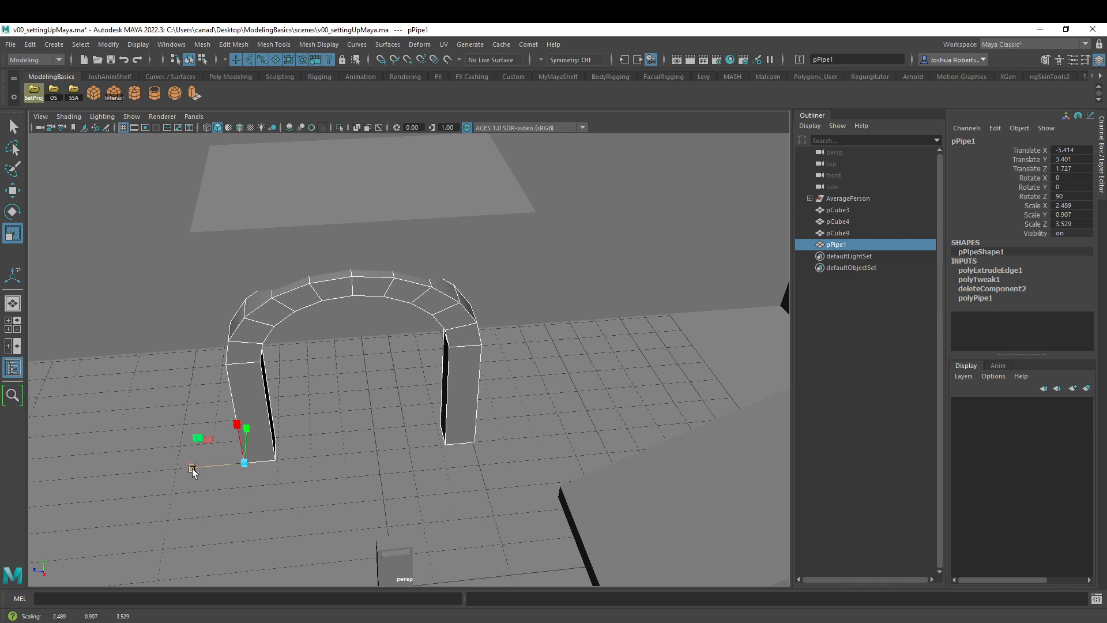
pyautogui.moveTo(192, 468); pyautogui.dragTo(541, 431)
pyautogui.keyDown('alt'); pyautogui.moveTo(541, 431); pyautogui.dragTo(511, 364, button='middle'); pyautogui.keyUp('alt')
pyautogui.keyDown('alt'); pyautogui.moveTo(511, 363); pyautogui.dragTo(538, 427, button='right'); pyautogui.keyUp('alt')
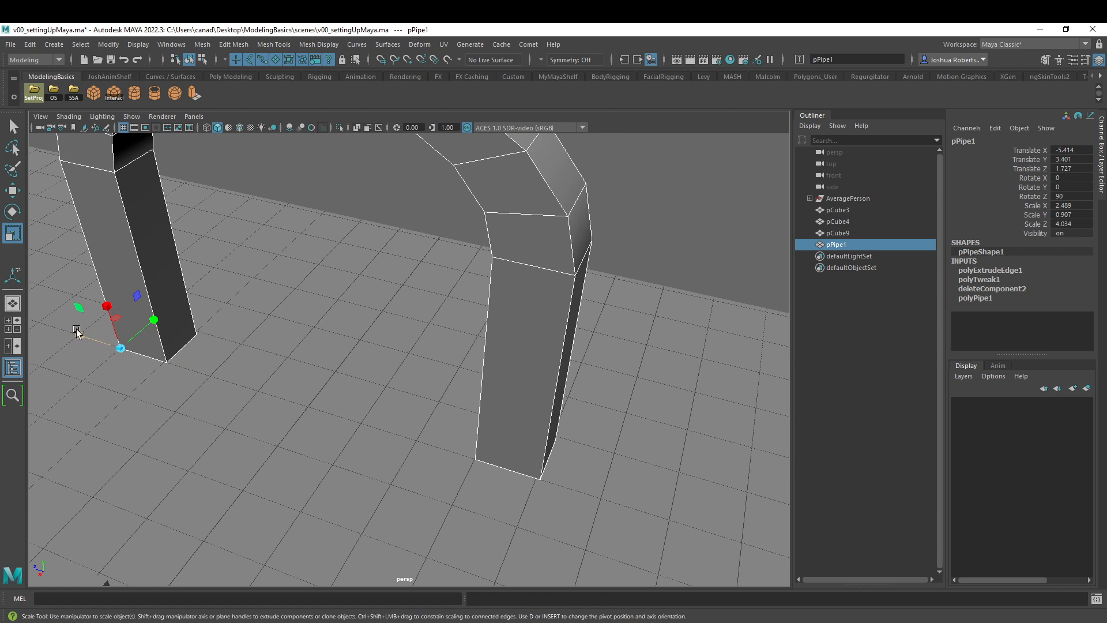
pyautogui.moveTo(79, 335); pyautogui.dragTo(78, 336)
pyautogui.keyDown('alt'); pyautogui.moveTo(287, 432); pyautogui.dragTo(502, 375); pyautogui.keyUp('alt')
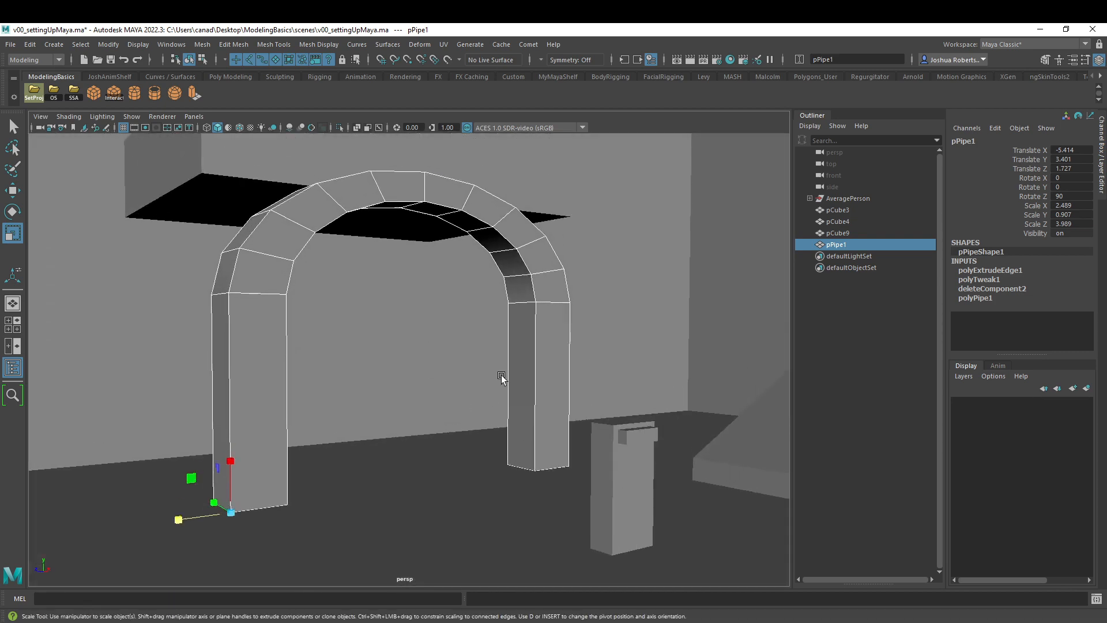
pyautogui.moveTo(515, 331); pyautogui.dragTo(521, 371, button='right')
pyautogui.keyDown('alt'); pyautogui.moveTo(366, 383); pyautogui.dragTo(438, 265); pyautogui.keyUp('alt')
pyautogui.click(332, 358)
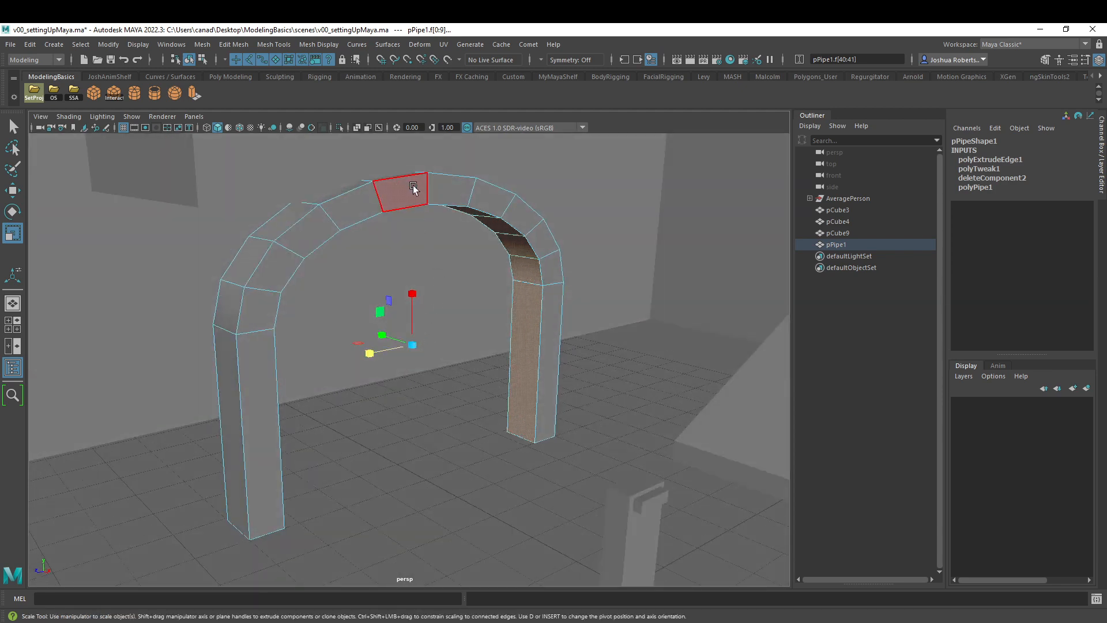
pyautogui.moveTo(419, 185); pyautogui.dragTo(476, 182, button='right')
pyautogui.keyDown('alt'); pyautogui.moveTo(541, 227); pyautogui.dragTo(452, 223); pyautogui.keyUp('alt')
pyautogui.moveTo(456, 234); pyautogui.dragTo(500, 211, button='right')
pyautogui.keyDown('alt'); pyautogui.moveTo(454, 244); pyautogui.dragTo(387, 279); pyautogui.keyUp('alt')
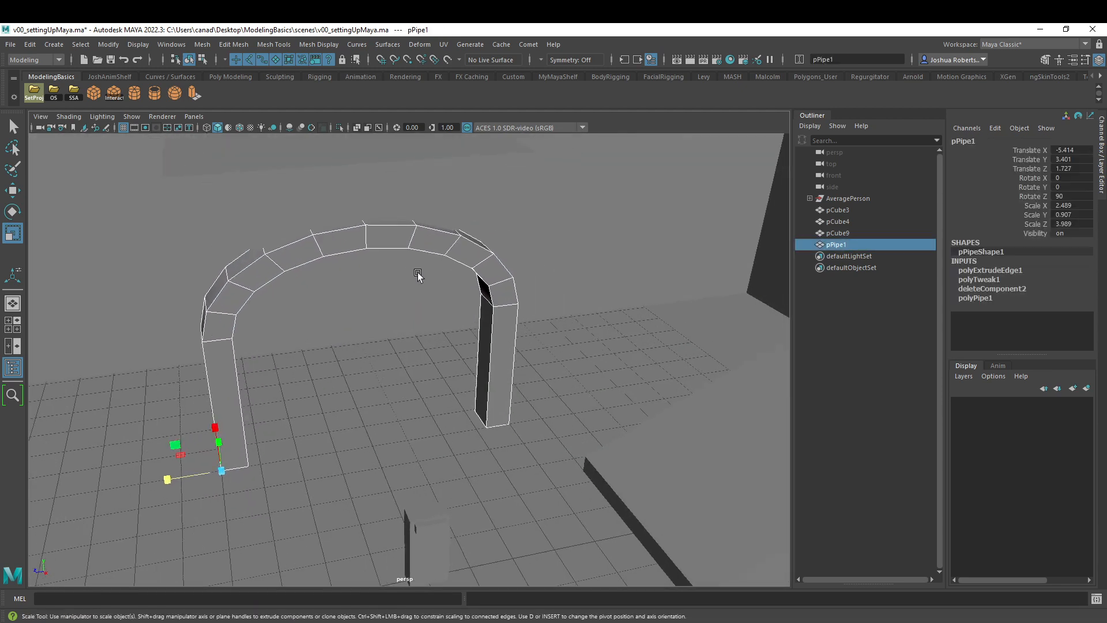
# Step: Duplicate the arch and slide the copy along Z beside the original, to Translate Z -6.252
pyautogui.press('w')
pyautogui.hotkey('ctrl', 'd')
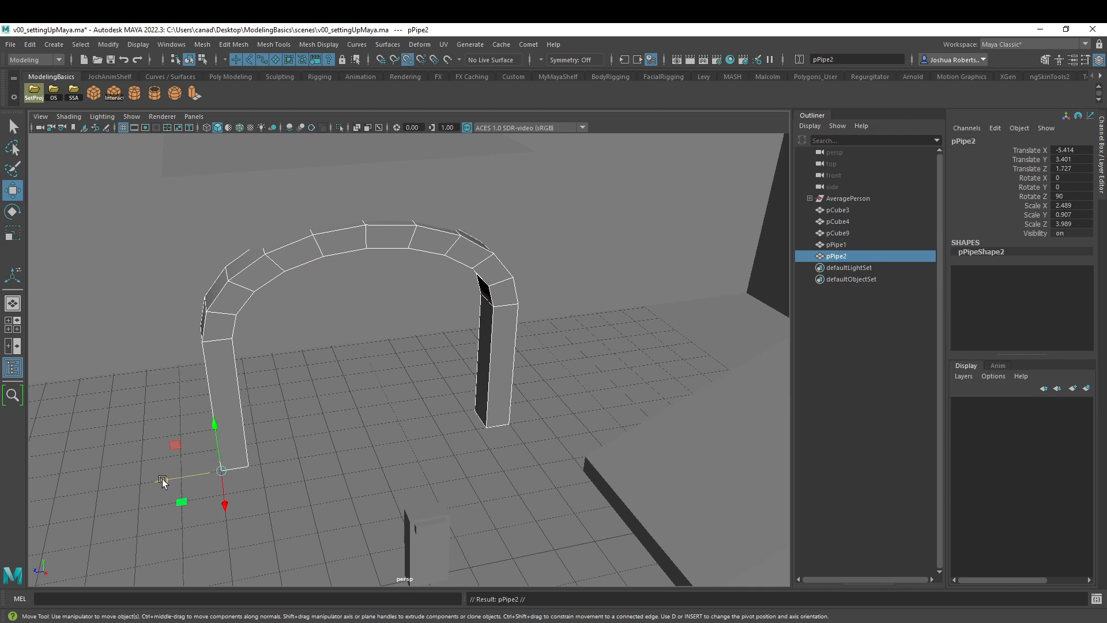
pyautogui.moveTo(173, 480); pyautogui.dragTo(527, 450)
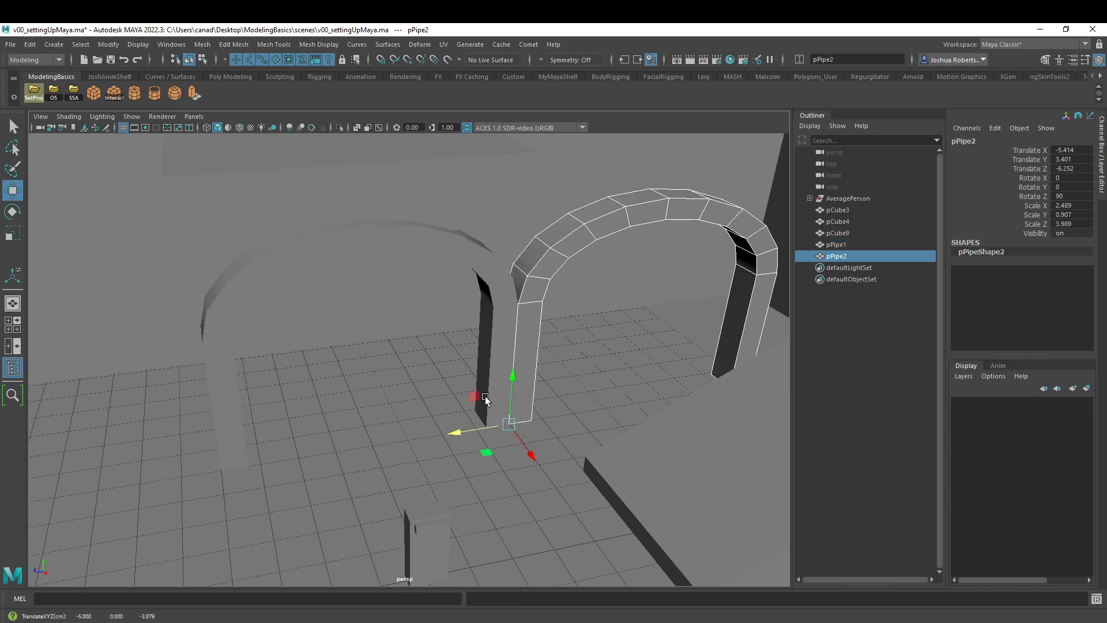
pyautogui.keyDown('alt'); pyautogui.moveTo(618, 309); pyautogui.dragTo(382, 340); pyautogui.keyUp('alt')
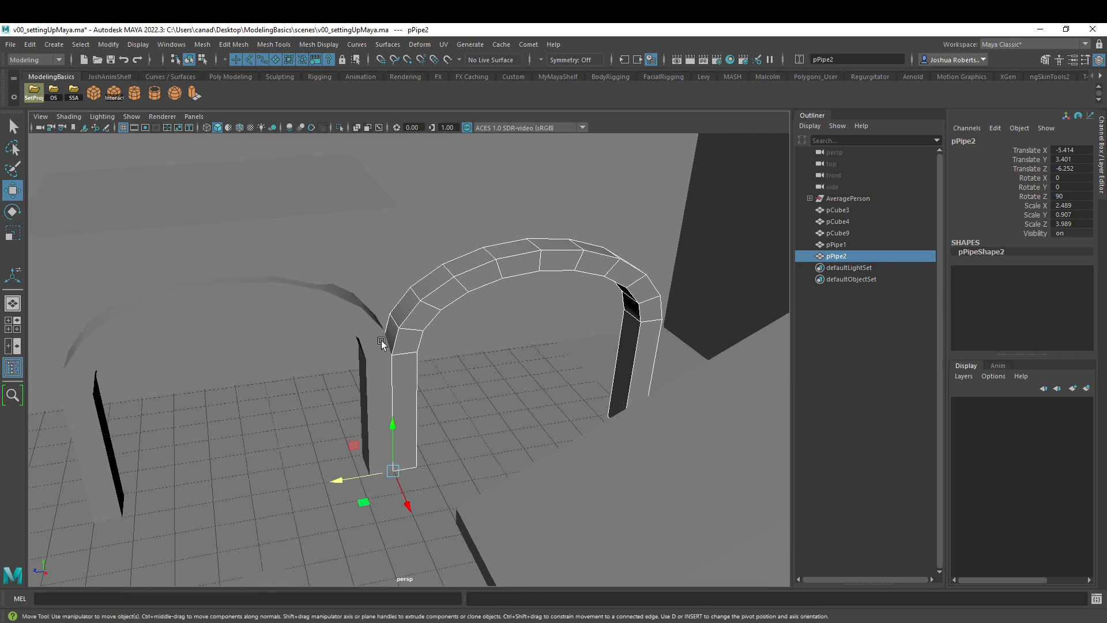
# Step: Select both arches and move them together along Z toward the room's open end, the original to Translate Z 13.784
pyautogui.keyDown('shift'); pyautogui.click(383, 341); pyautogui.keyUp('shift')
pyautogui.keyDown('alt'); pyautogui.moveTo(414, 376); pyautogui.dragTo(284, 378, button='right'); pyautogui.keyUp('alt')
pyautogui.keyDown('alt'); pyautogui.moveTo(285, 378); pyautogui.dragTo(175, 434); pyautogui.keyUp('alt')
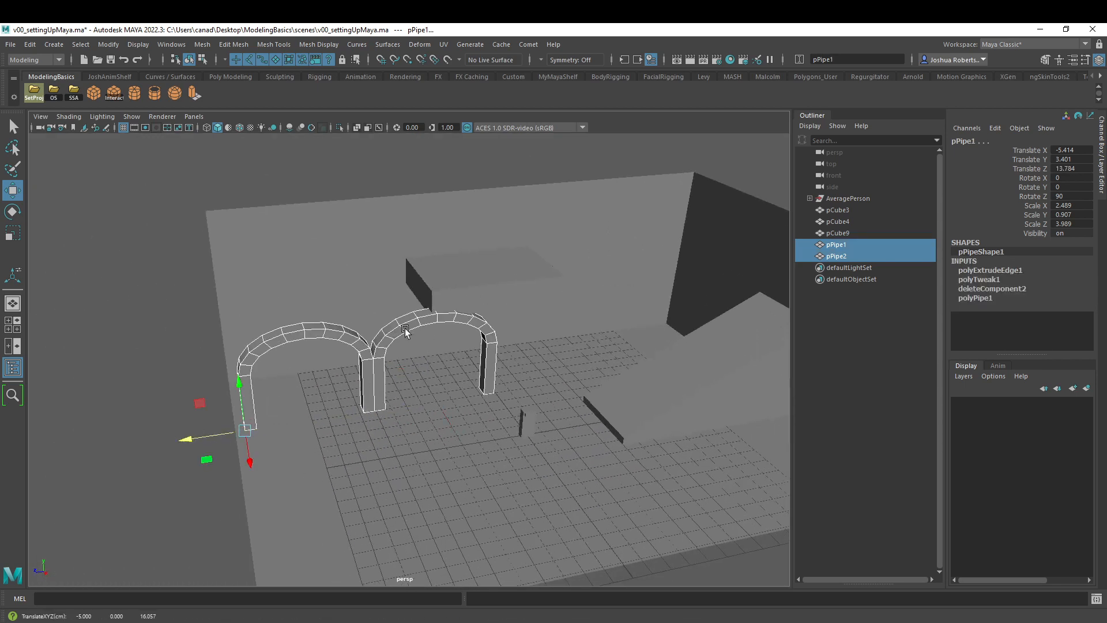
# Step: Duplicate the second arch and slide the copy along Z to continue the row, at Translate Z -2.174
pyautogui.click(373, 369)
pyautogui.hotkey('ctrl', 'd')
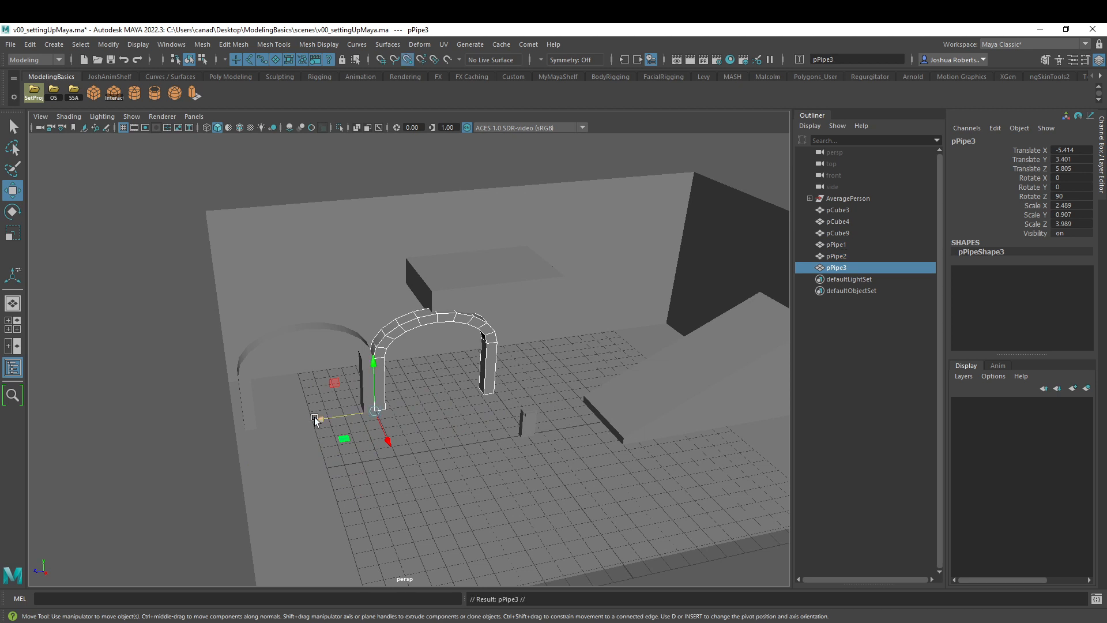
pyautogui.moveTo(314, 418); pyautogui.dragTo(516, 392)
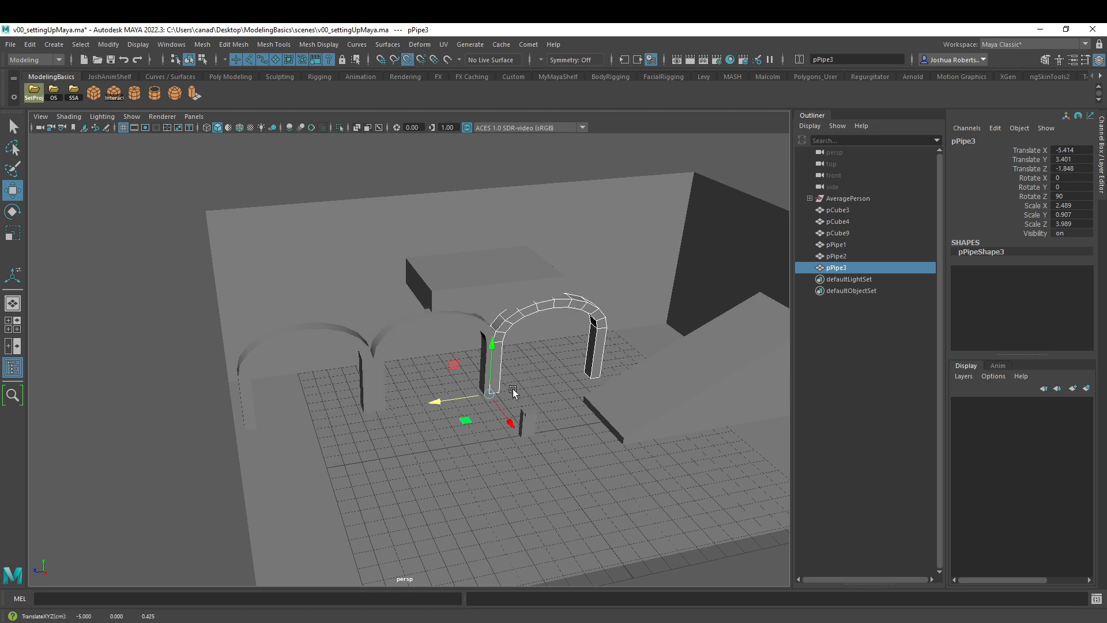
pyautogui.moveTo(440, 402); pyautogui.dragTo(492, 384)
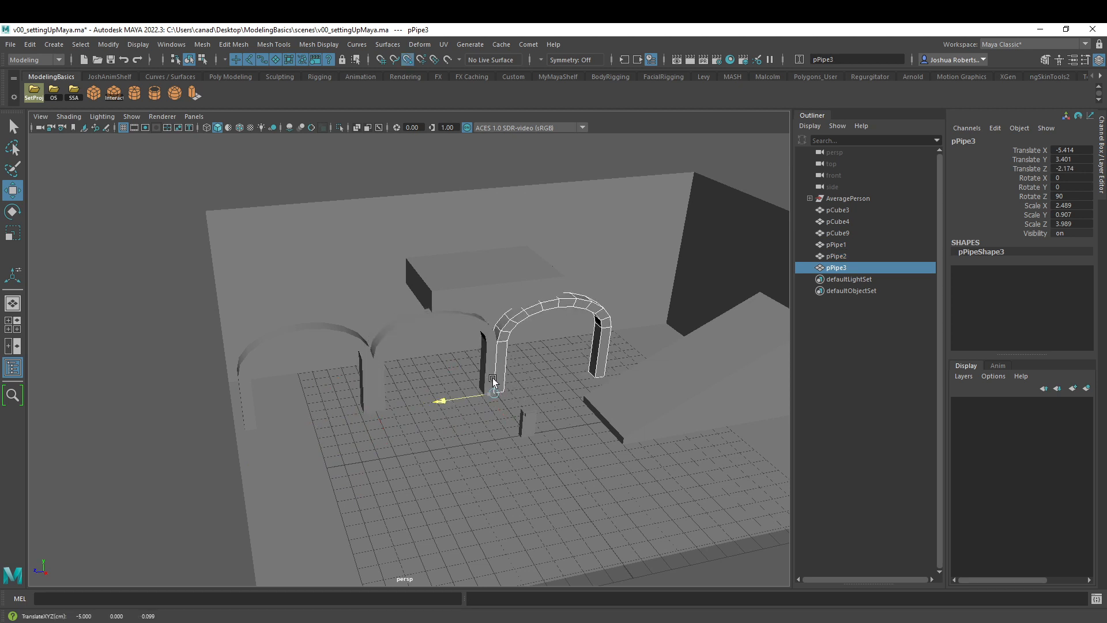
# Step: Realign the three arches along Z so their legs meet, at Translate Z 13.727, 5.727 and -2.273
pyautogui.keyDown('shift'); pyautogui.click(382, 359); pyautogui.keyUp('shift')
pyautogui.keyDown('shift'); pyautogui.click(357, 344); pyautogui.keyUp('shift')
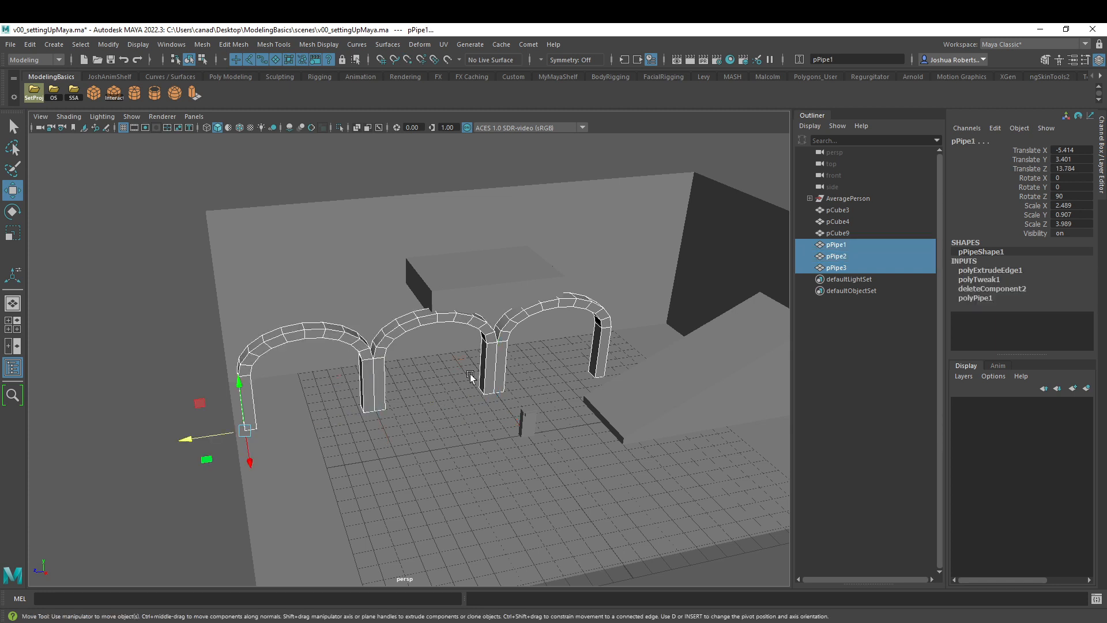
pyautogui.click(252, 350)
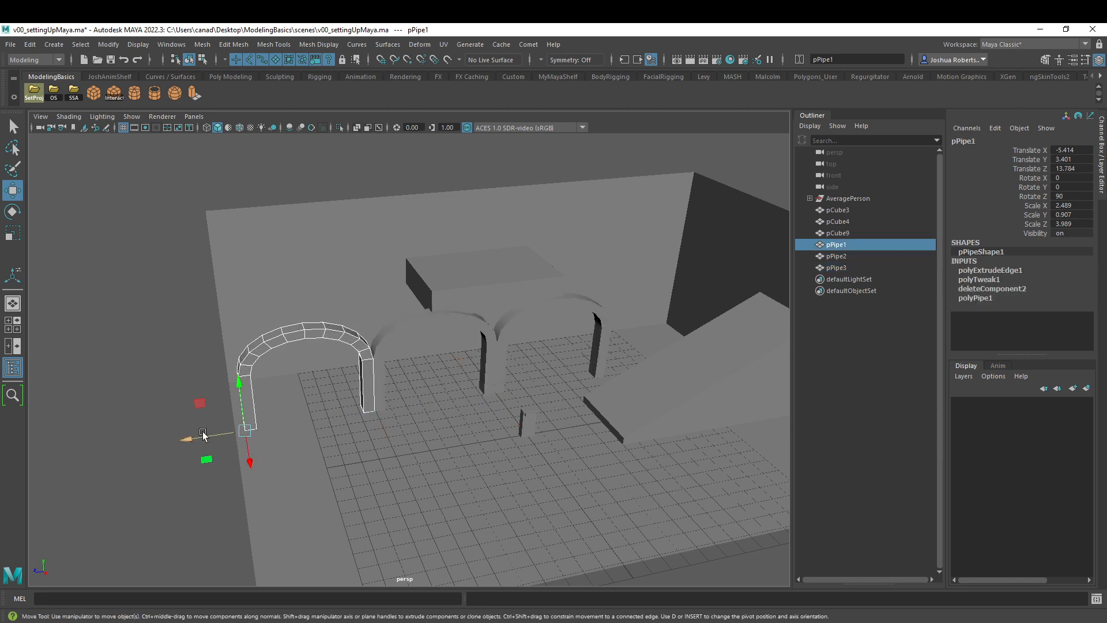
pyautogui.moveTo(193, 439); pyautogui.dragTo(254, 440)
pyautogui.click(404, 341)
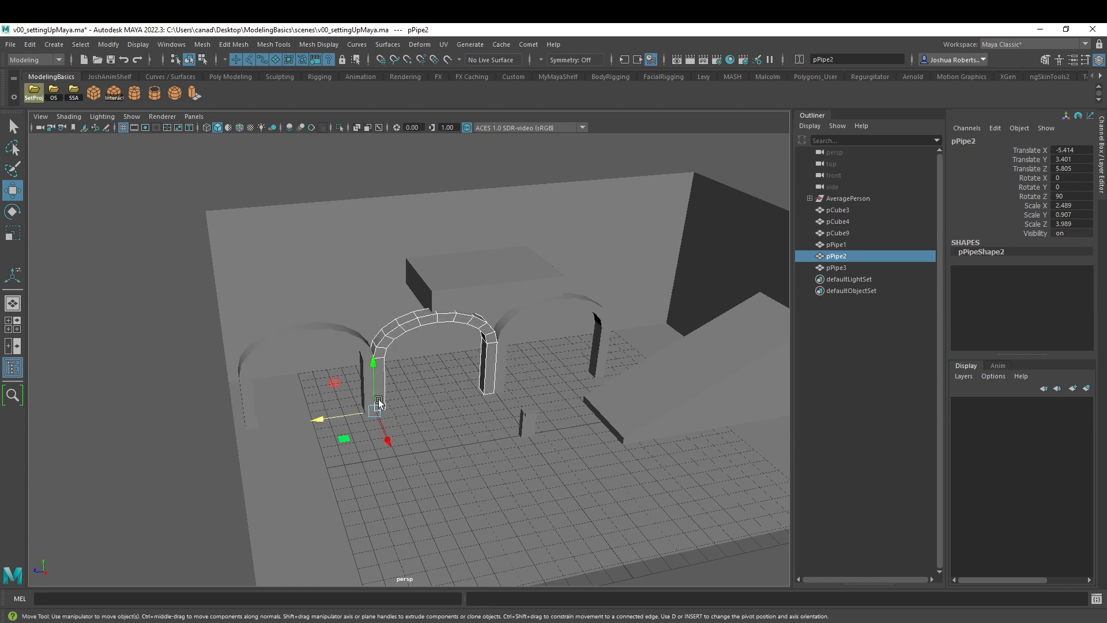
pyautogui.moveTo(322, 418); pyautogui.dragTo(434, 359)
pyautogui.click(508, 319)
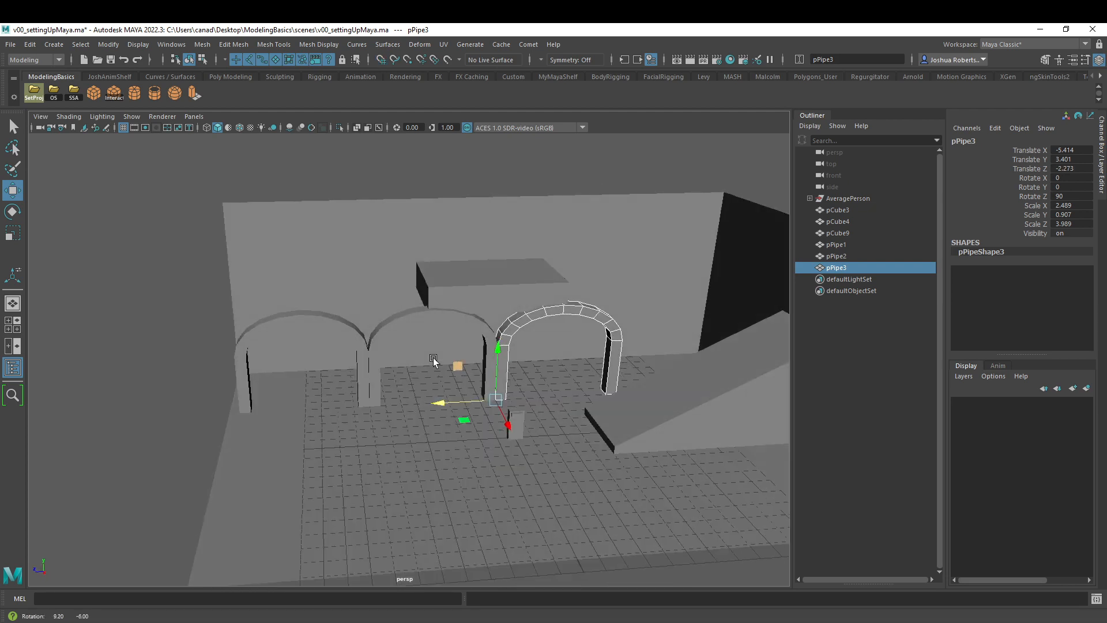
# Step: Duplicate the third arch and slide the copy along Z to Translate Z -10.273 as the fourth arch
pyautogui.keyDown('alt'); pyautogui.moveTo(434, 360); pyautogui.dragTo(678, 385, button='right'); pyautogui.keyUp('alt')
pyautogui.keyDown('alt'); pyautogui.moveTo(678, 385); pyautogui.dragTo(389, 385, button='middle'); pyautogui.keyUp('alt')
pyautogui.keyDown('alt'); pyautogui.moveTo(625, 358); pyautogui.dragTo(669, 369); pyautogui.keyUp('alt')
pyautogui.keyDown('alt'); pyautogui.moveTo(669, 369); pyautogui.dragTo(469, 350, button='right'); pyautogui.keyUp('alt')
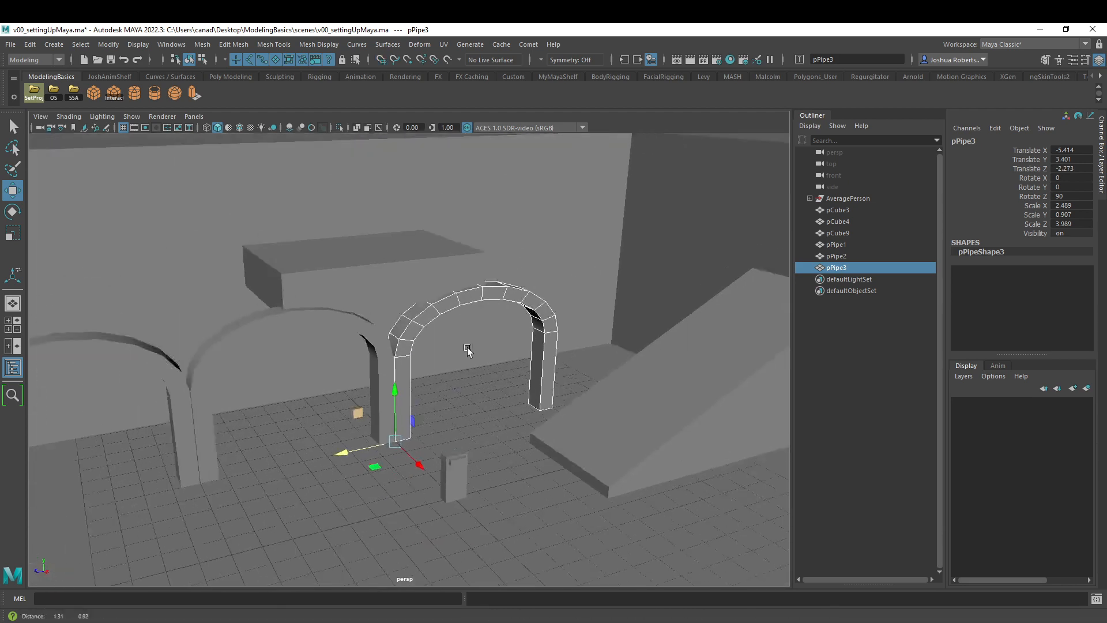
pyautogui.keyDown('alt'); pyautogui.moveTo(481, 375); pyautogui.dragTo(461, 416); pyautogui.keyUp('alt')
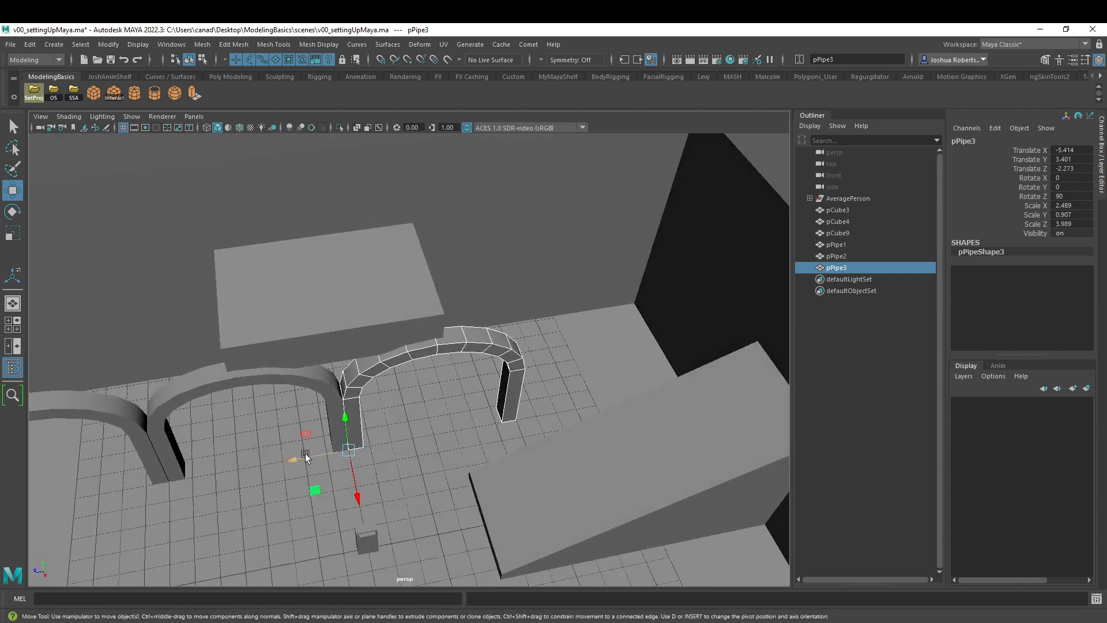
pyautogui.hotkey('ctrl', 'd')
pyautogui.moveTo(301, 457); pyautogui.dragTo(526, 438)
pyautogui.keyDown('alt'); pyautogui.moveTo(466, 380); pyautogui.dragTo(446, 293); pyautogui.keyUp('alt')
# Step: Stretch the raised slab pCube9 over the full row of arches, to Scale X 9.61, Y 1.014 and Z 34.497
pyautogui.click(493, 320)
pyautogui.press('r')
pyautogui.keyDown('alt'); pyautogui.moveTo(540, 298); pyautogui.dragTo(232, 322); pyautogui.keyUp('alt')
pyautogui.scroll(-5, 336, 354)
pyautogui.keyDown('alt'); pyautogui.moveTo(336, 354); pyautogui.dragTo(367, 336); pyautogui.keyUp('alt')
pyautogui.keyDown('alt'); pyautogui.moveTo(432, 361); pyautogui.dragTo(504, 399); pyautogui.keyUp('alt')
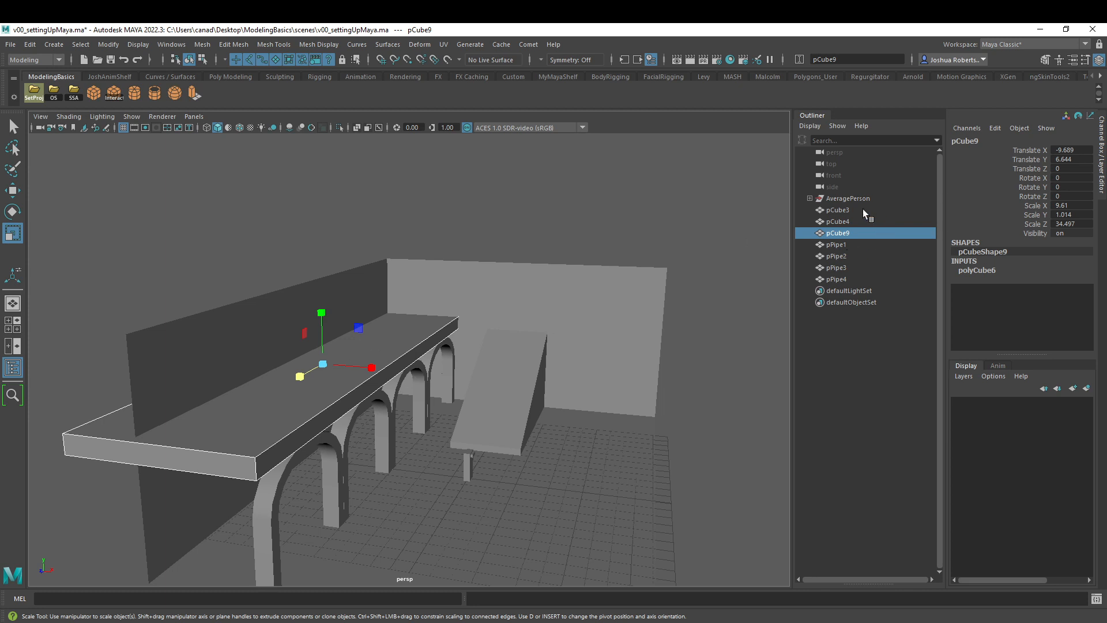
# Step: Go through the scene objects one by one in the Outliner, from pCube3 to pPipe4, to identify each
pyautogui.click(841, 211)
pyautogui.click(841, 223)
pyautogui.click(842, 234)
pyautogui.click(841, 245)
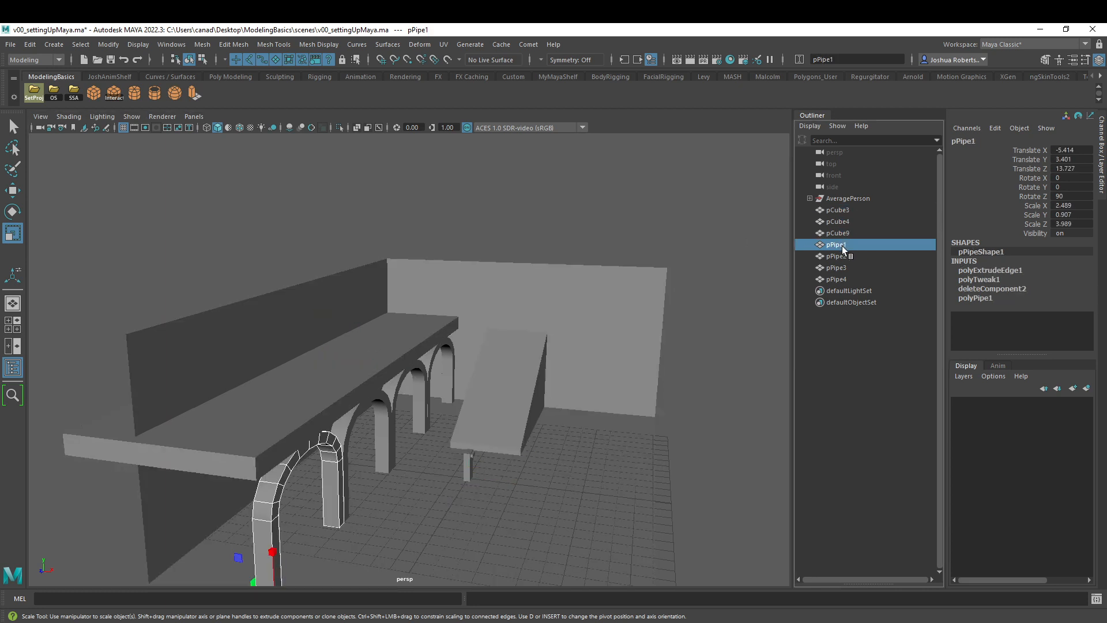
pyautogui.click(842, 256)
pyautogui.click(841, 267)
pyautogui.click(841, 279)
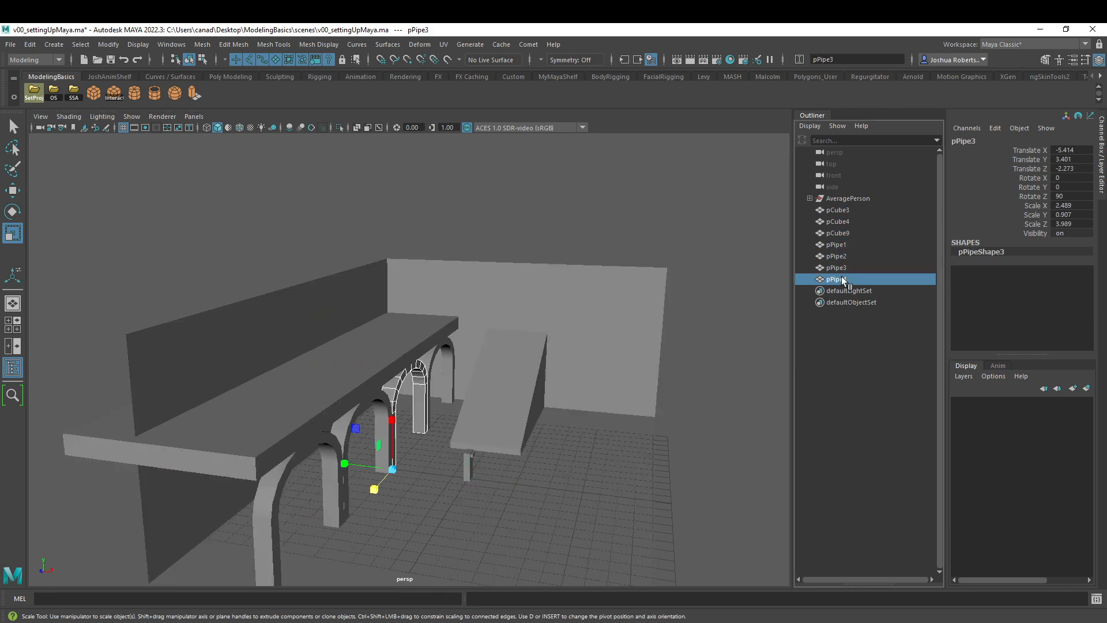
# Step: Select all four arches pPipe1 to pPipe4 together in the Outliner and expand the AveragePerson group
pyautogui.keyDown('shift'); pyautogui.click(837, 245); pyautogui.keyUp('shift')
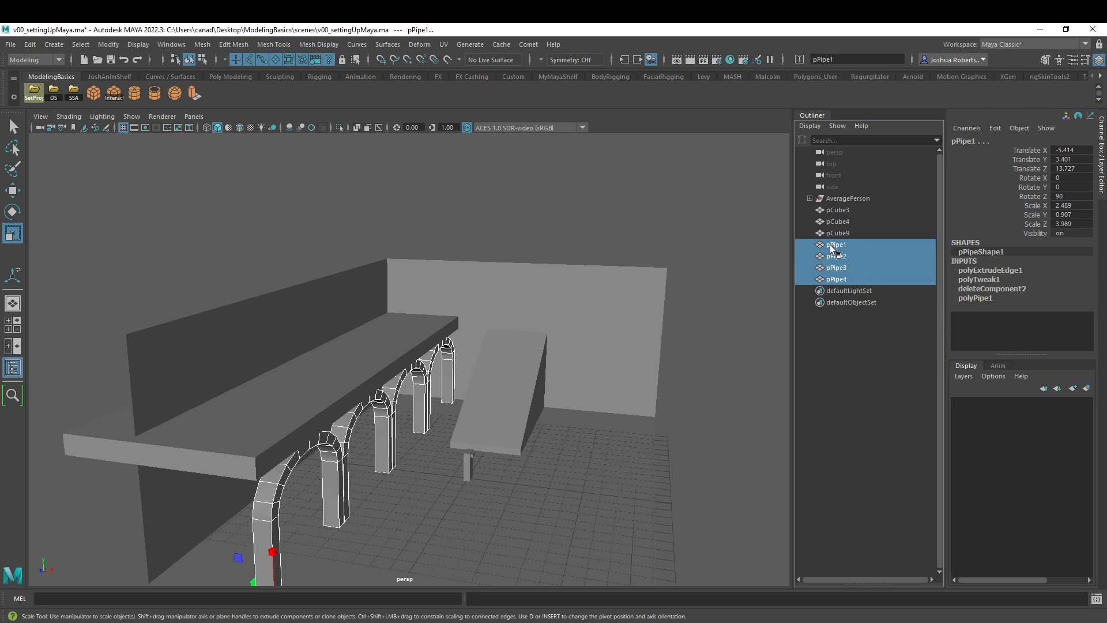
pyautogui.click(842, 246)
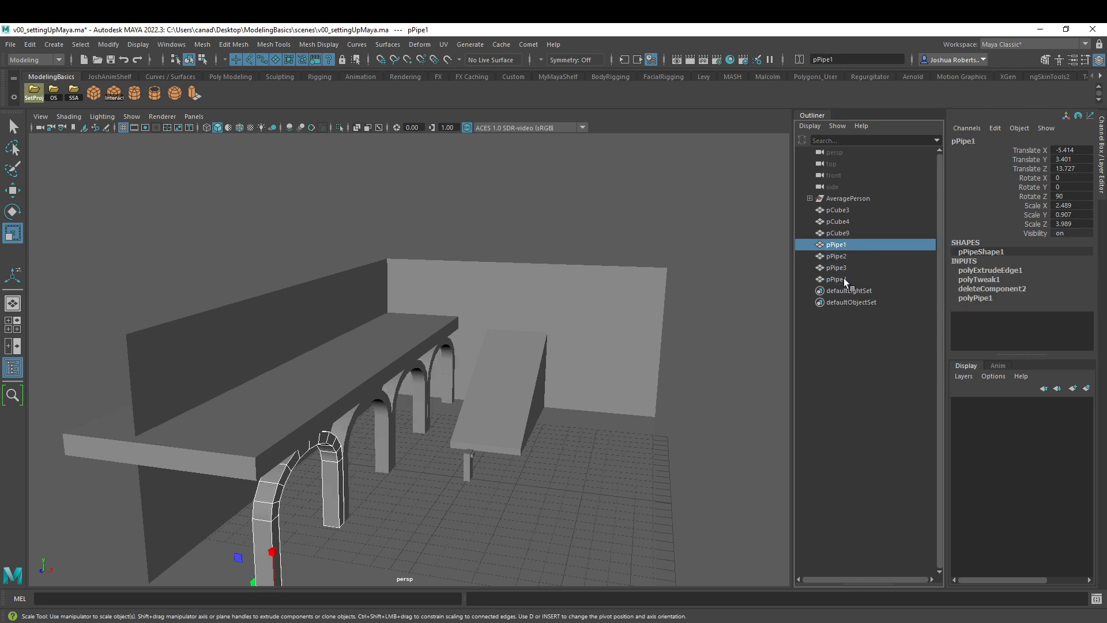
pyautogui.keyDown('ctrl'); pyautogui.click(842, 279); pyautogui.keyUp('ctrl')
pyautogui.keyDown('ctrl'); pyautogui.click(844, 268); pyautogui.keyUp('ctrl')
pyautogui.keyDown('ctrl'); pyautogui.click(842, 257); pyautogui.keyUp('ctrl')
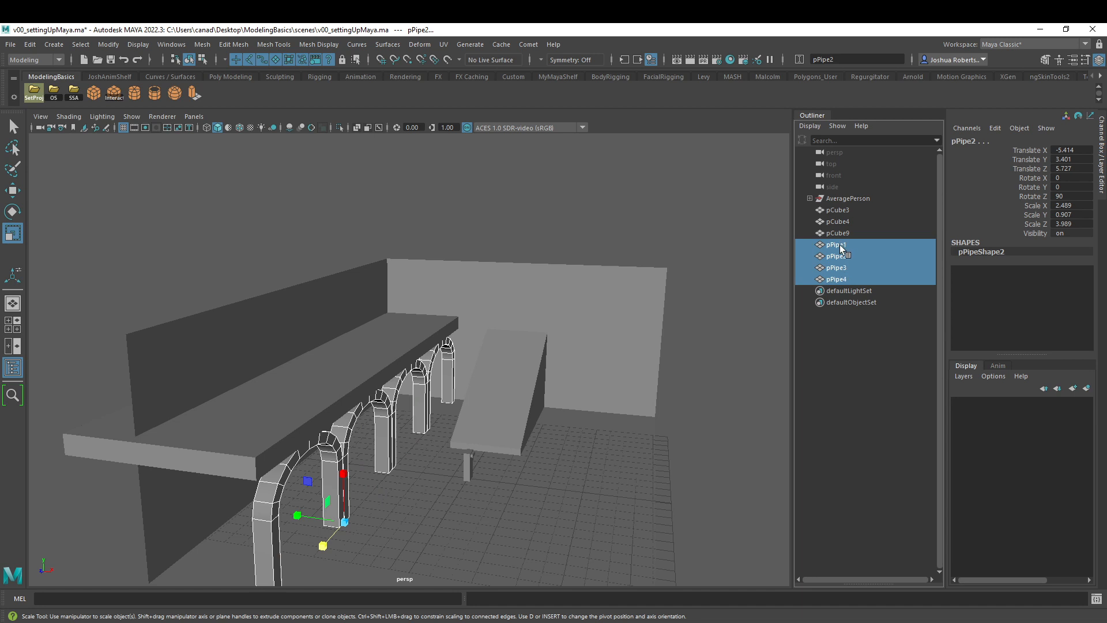
pyautogui.click(840, 244)
pyautogui.keyDown('shift'); pyautogui.click(838, 279); pyautogui.keyUp('shift')
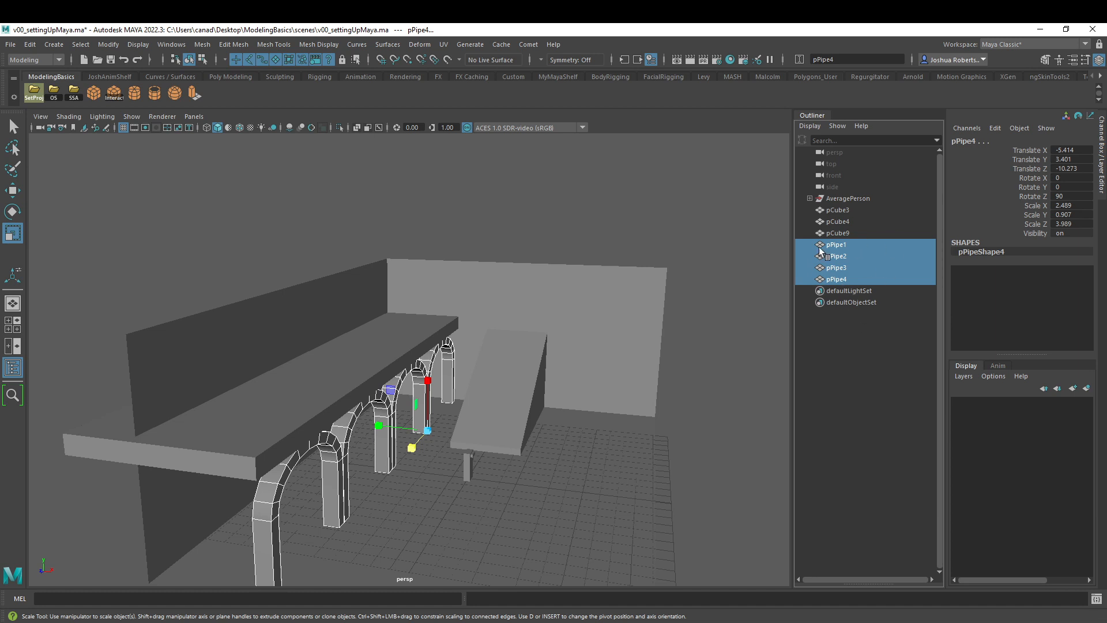
pyautogui.click(810, 198)
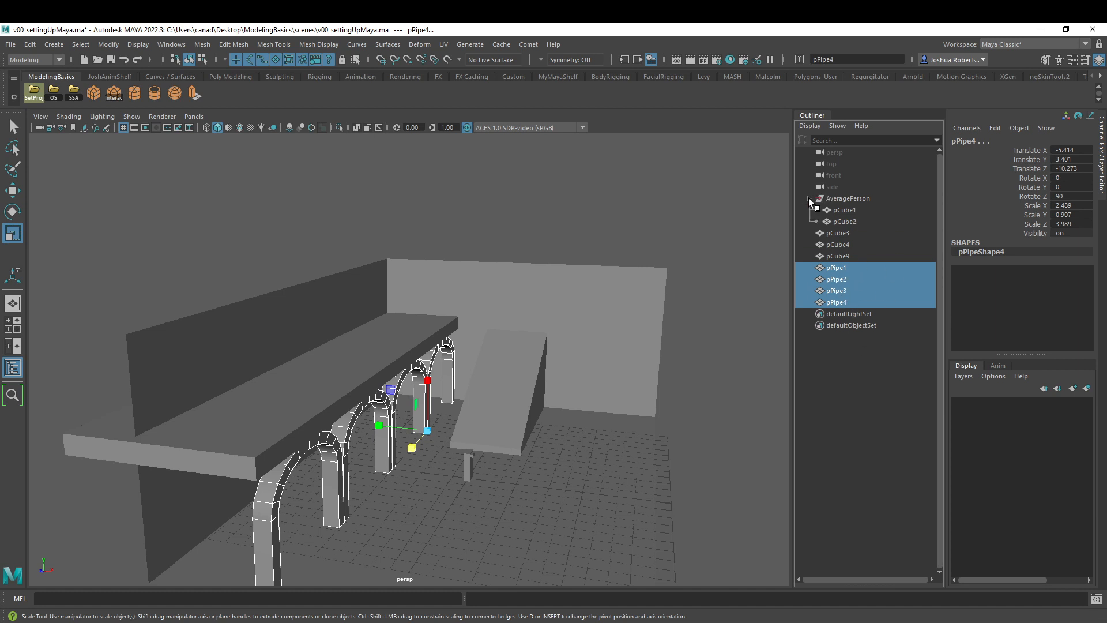
# Step: Collapse the AveragePerson group in the Outliner
pyautogui.moveTo(845, 222); pyautogui.dragTo(847, 290)
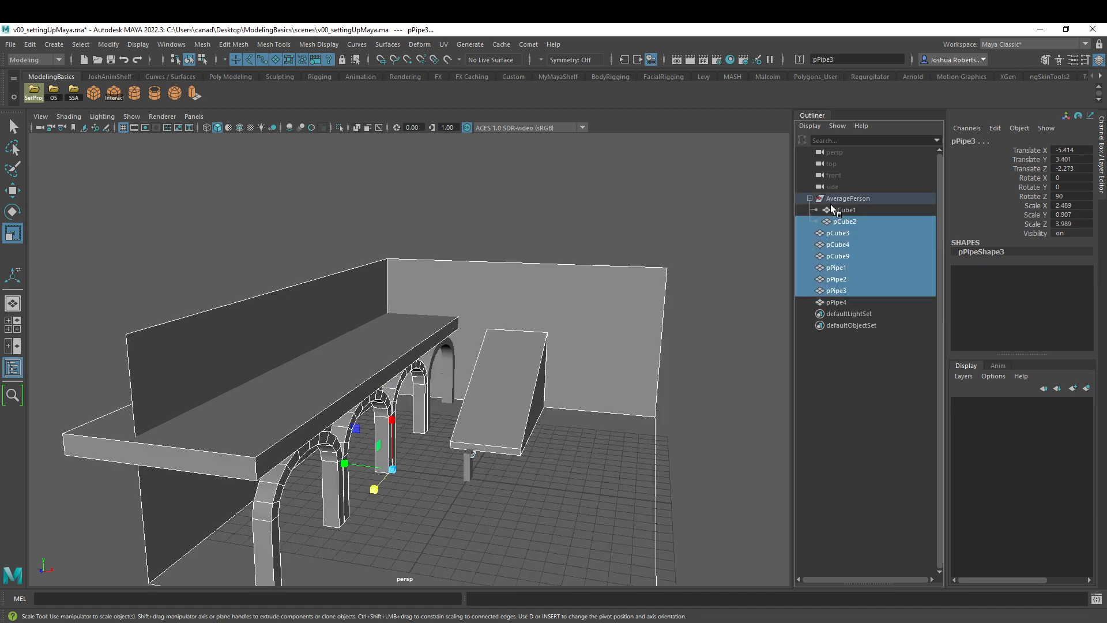
pyautogui.moveTo(841, 252); pyautogui.dragTo(843, 209)
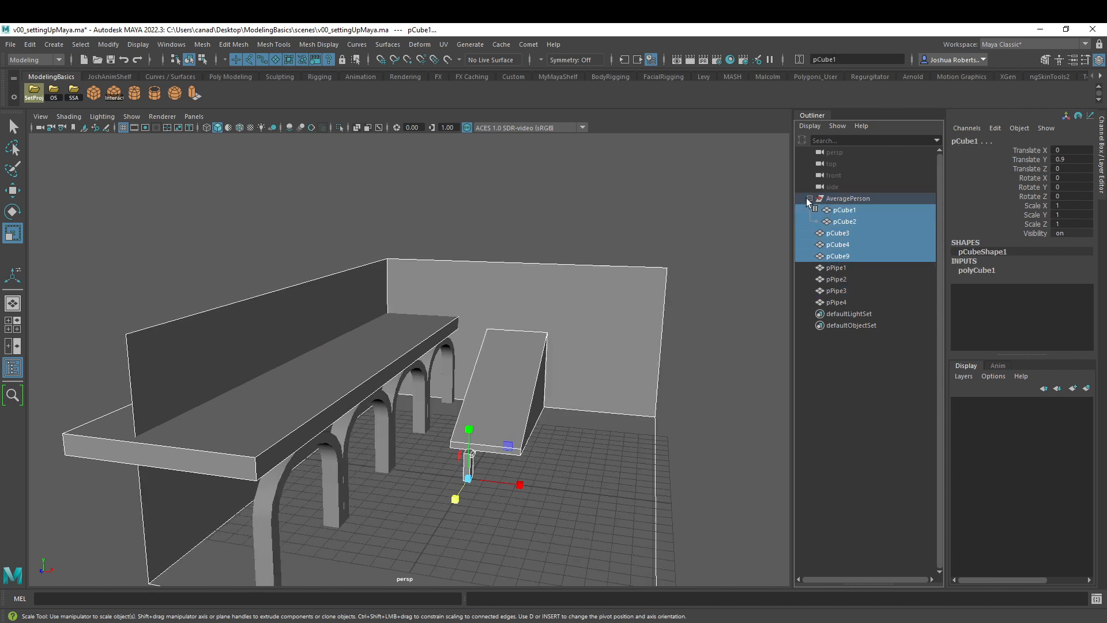
pyautogui.click(808, 198)
# Step: Group the four arches pPipe1 to pPipe4 together
pyautogui.click(837, 236)
pyautogui.click(834, 246)
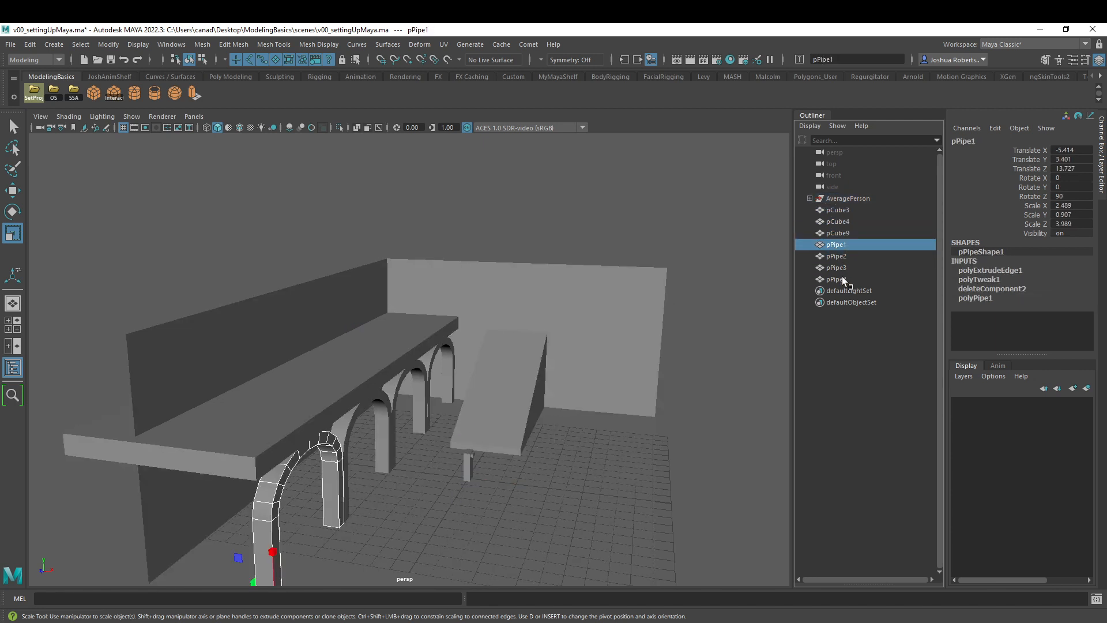
pyautogui.keyDown('shift'); pyautogui.click(842, 277); pyautogui.keyUp('shift')
pyautogui.click(850, 259)
pyautogui.click(838, 246)
pyautogui.keyDown('shift'); pyautogui.click(846, 280); pyautogui.keyUp('shift')
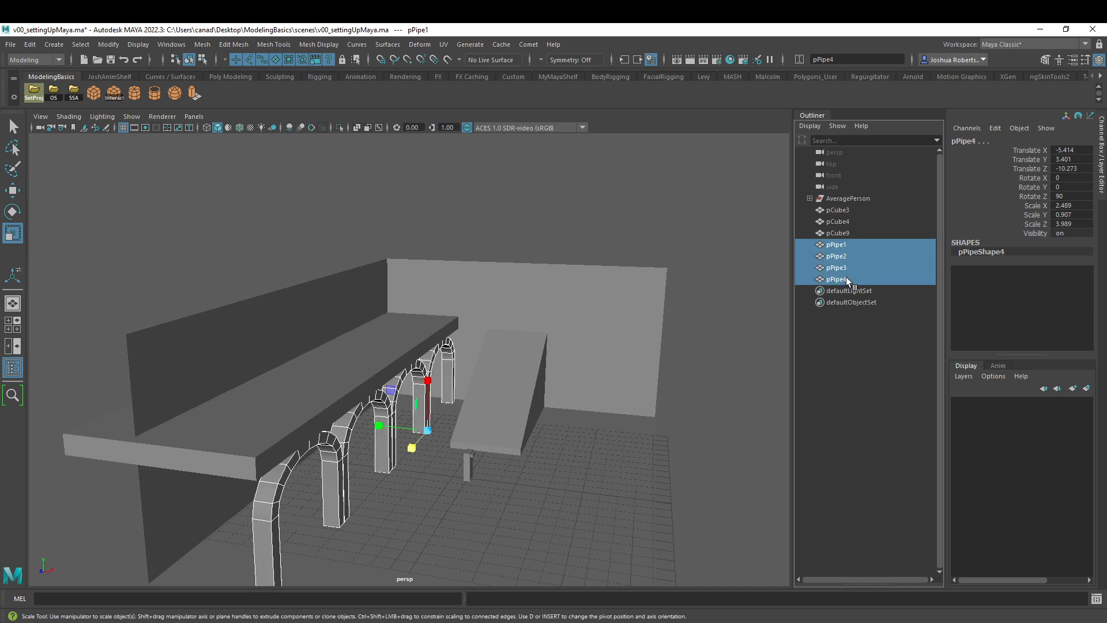
pyautogui.hotkey('ctrl', 'g')
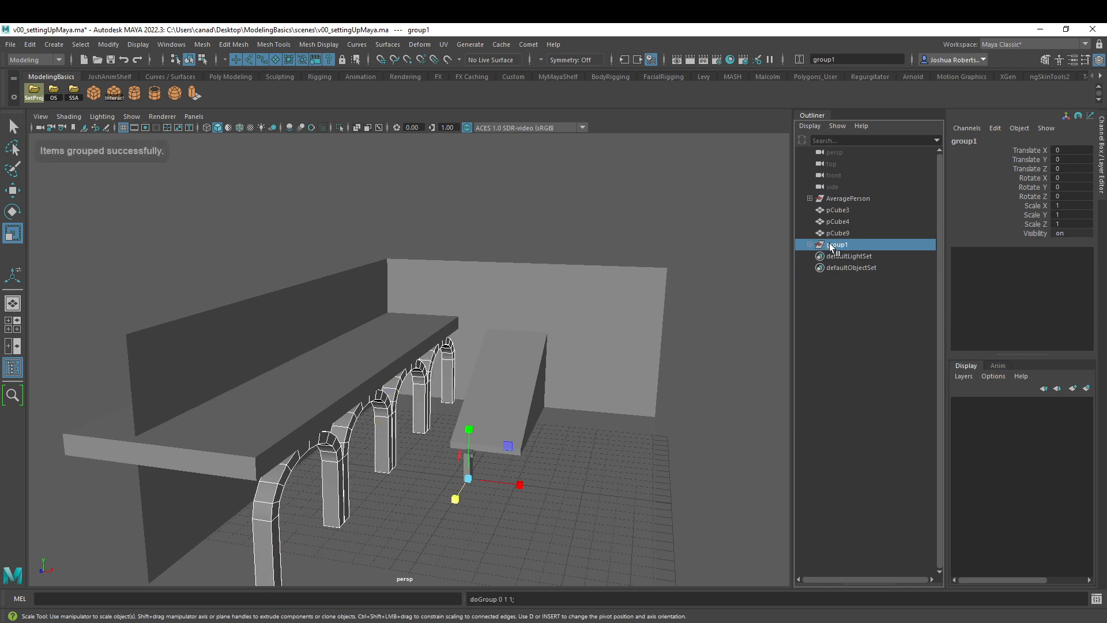
# Step: Rename the new group of four arches to arches
pyautogui.doubleClick(836, 245)
pyautogui.write('arch')
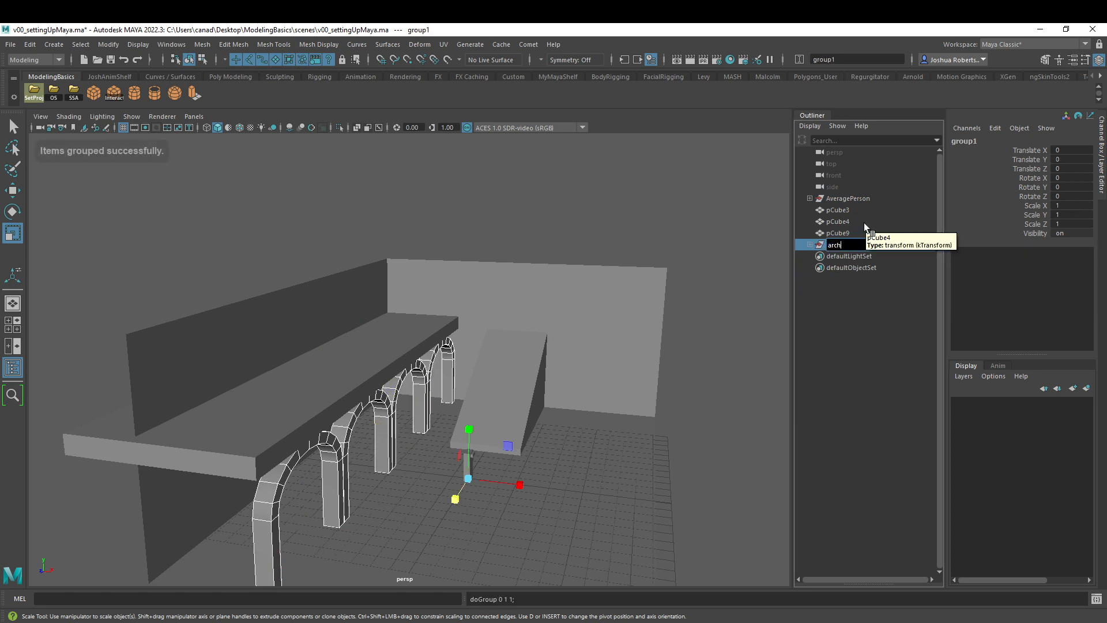
pyautogui.write('es')
pyautogui.press('Return')
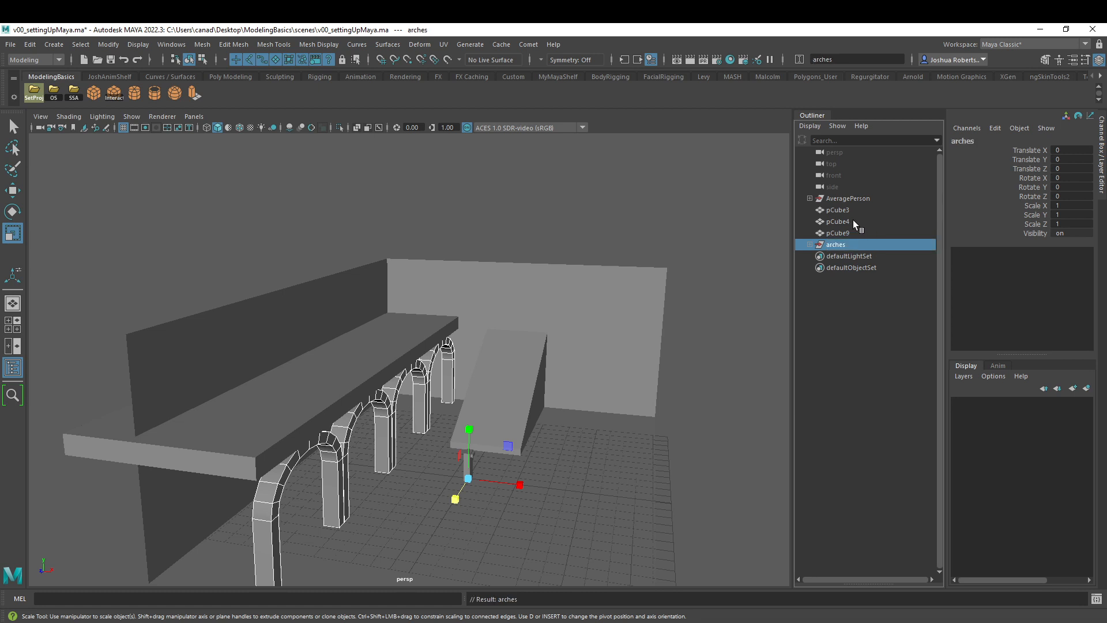
# Step: Rename the room object pCube3 to WallsFloor
pyautogui.click(840, 210)
pyautogui.doubleClick(839, 210)
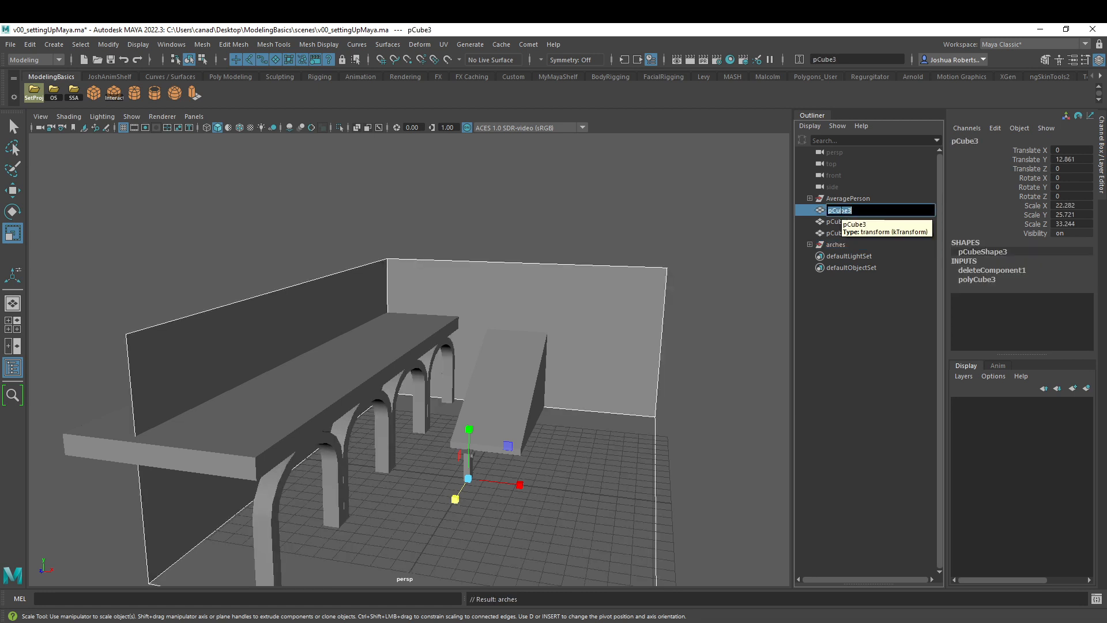
pyautogui.write('room')
pyautogui.press('Return')
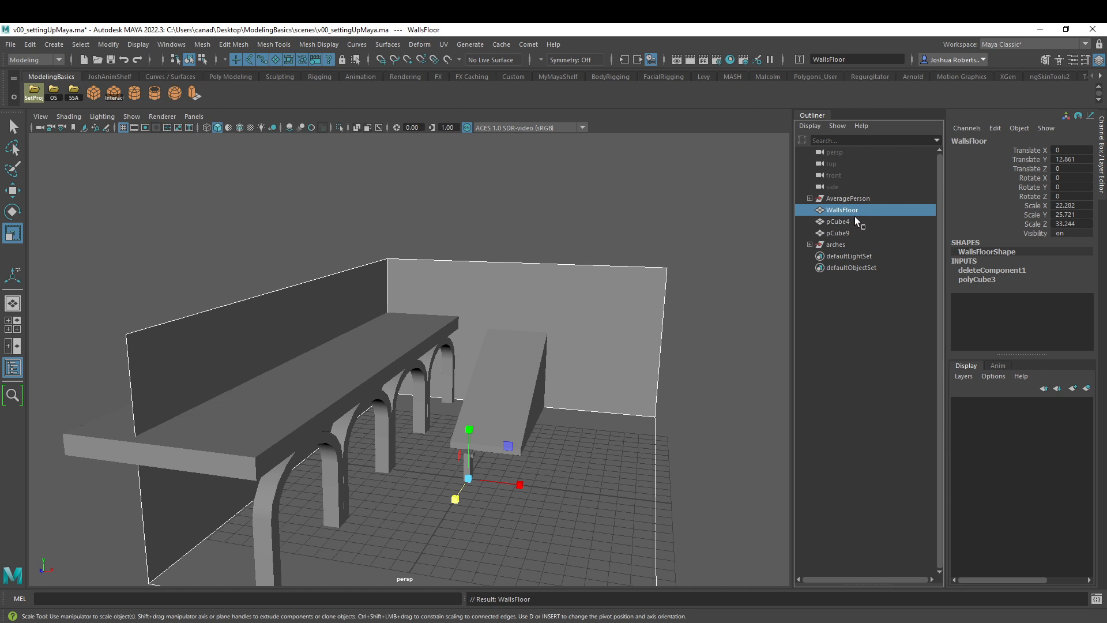
# Step: Rename the sloped block pCube4 to stairs
pyautogui.click(845, 222)
pyautogui.doubleClick(845, 223)
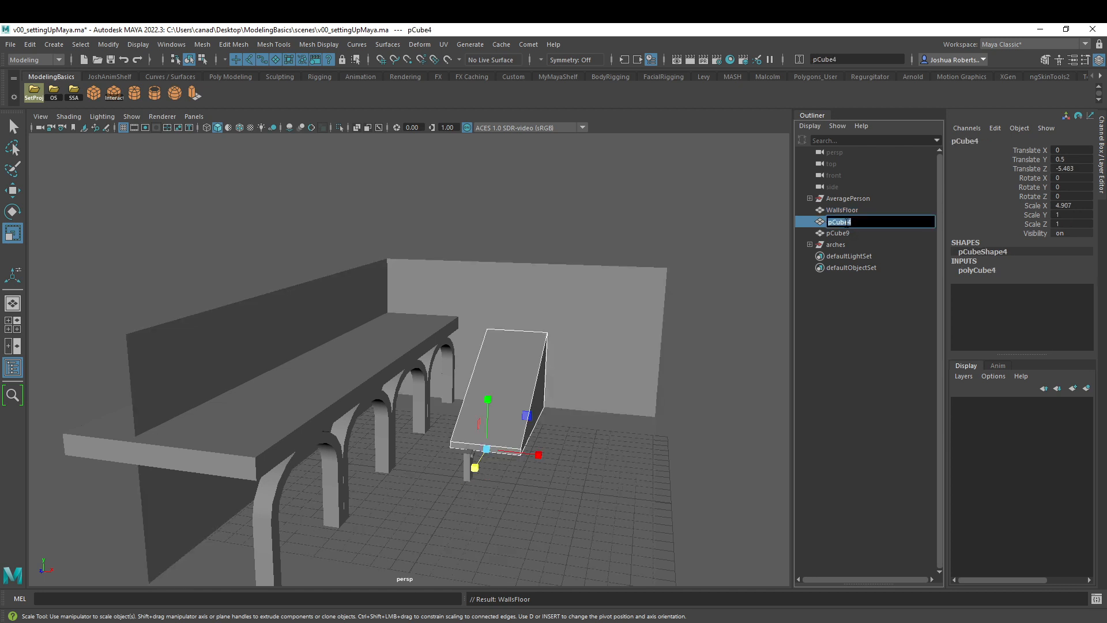
pyautogui.write('stairs')
pyautogui.press('Return')
# Step: Rename the raised slab pCube9 to upperFloor
pyautogui.click(850, 234)
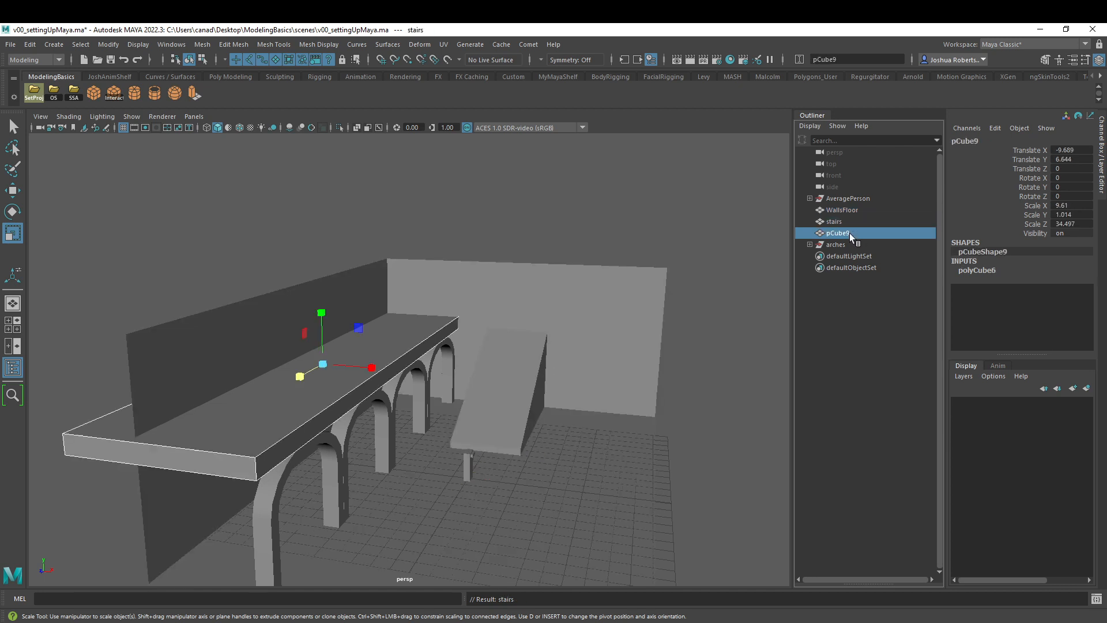
pyautogui.doubleClick(850, 233)
pyautogui.write('upperFl')
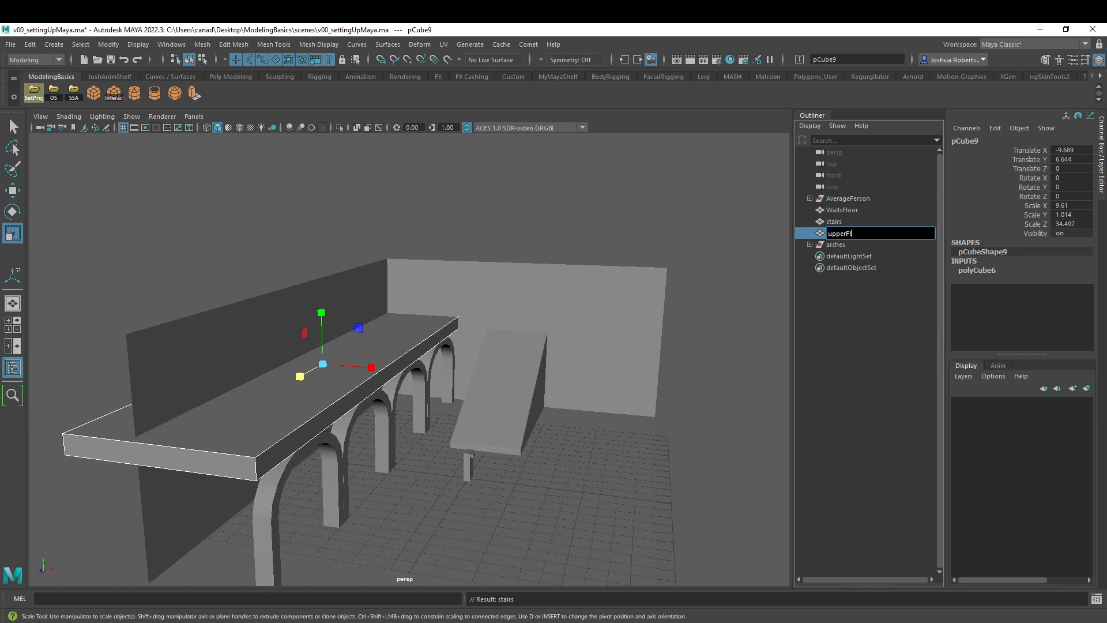
pyautogui.write('oor')
pyautogui.press('Return')
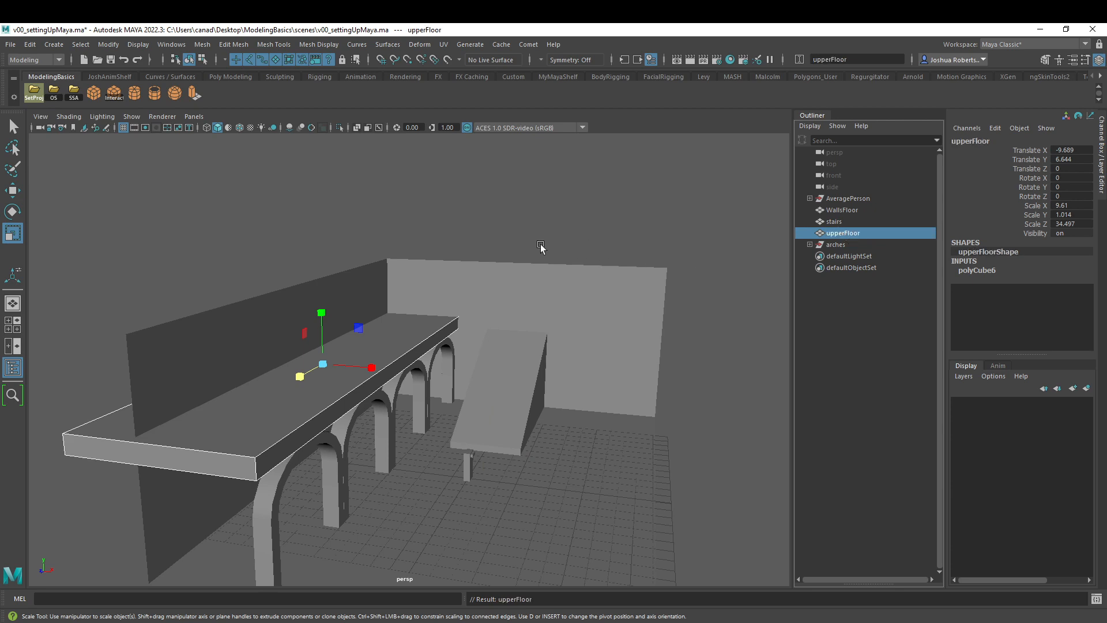
# Step: Group WallsFloor, stairs, upperFloor and arches together and name the group RoughBlockout
pyautogui.keyDown('alt'); pyautogui.moveTo(343, 336); pyautogui.dragTo(490, 242); pyautogui.keyUp('alt')
pyautogui.moveTo(836, 210); pyautogui.dragTo(832, 244)
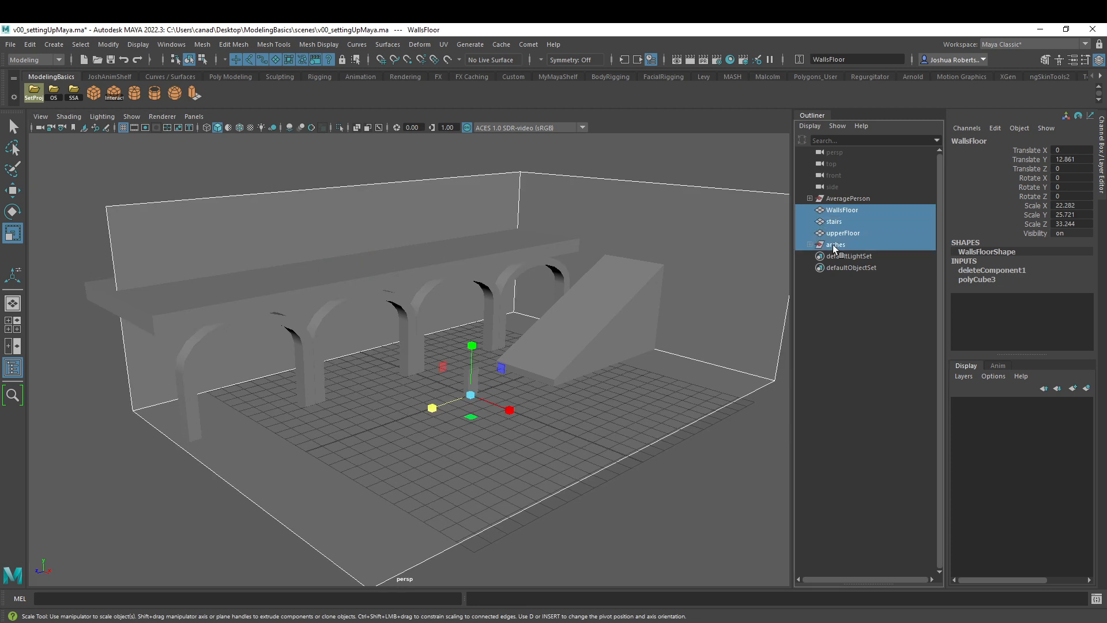
pyautogui.hotkey('ctrl', 'g')
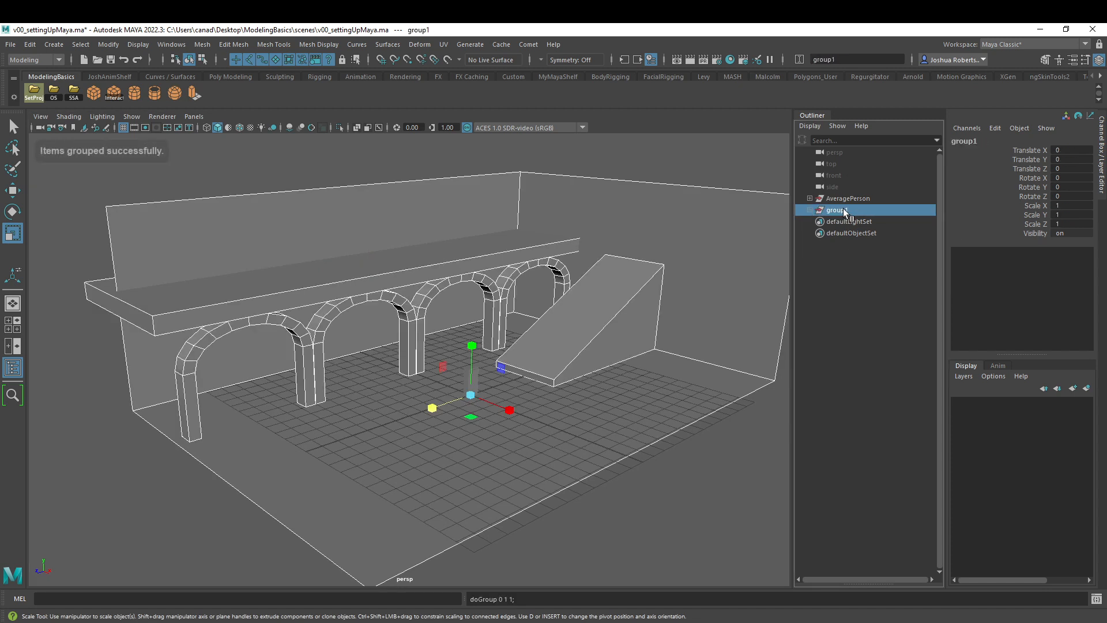
pyautogui.doubleClick(843, 210)
pyautogui.write('Rough')
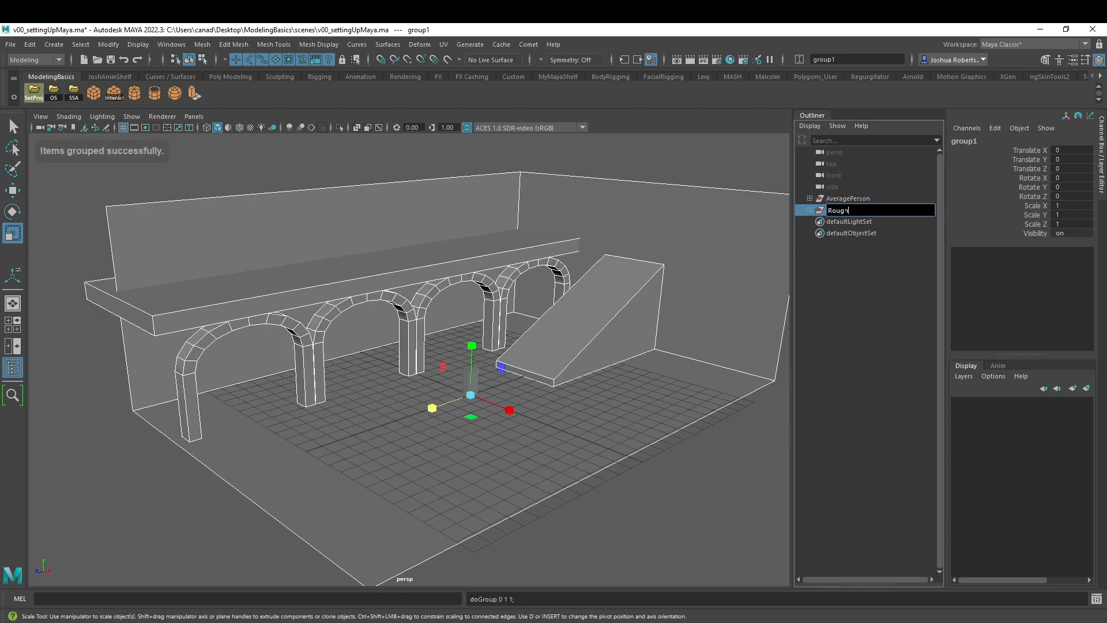
pyautogui.write('Blockout')
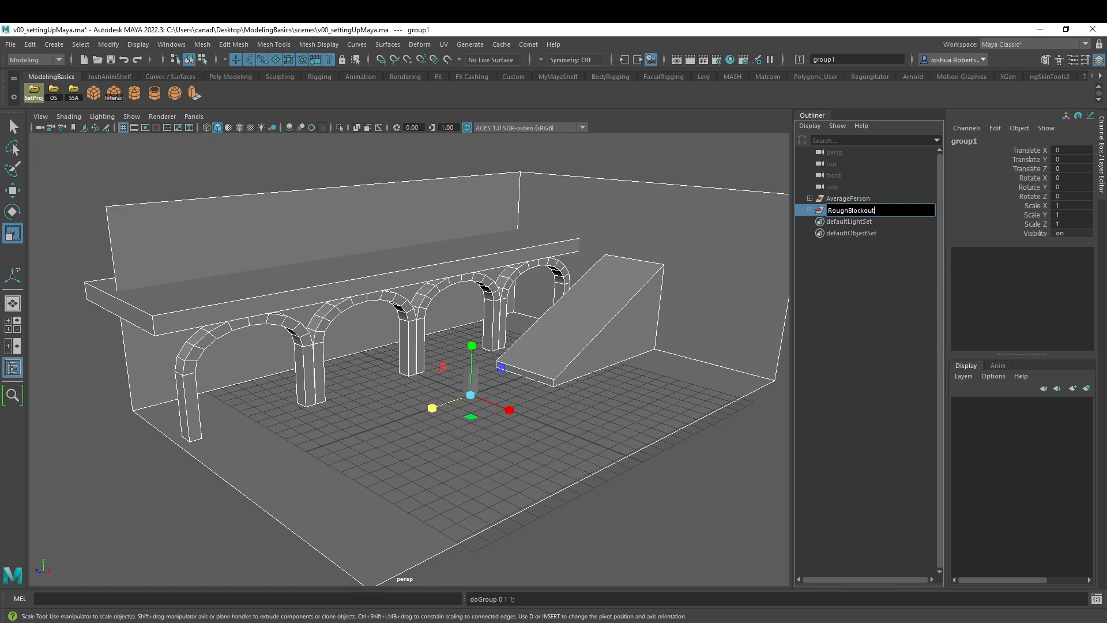
pyautogui.press('Return')
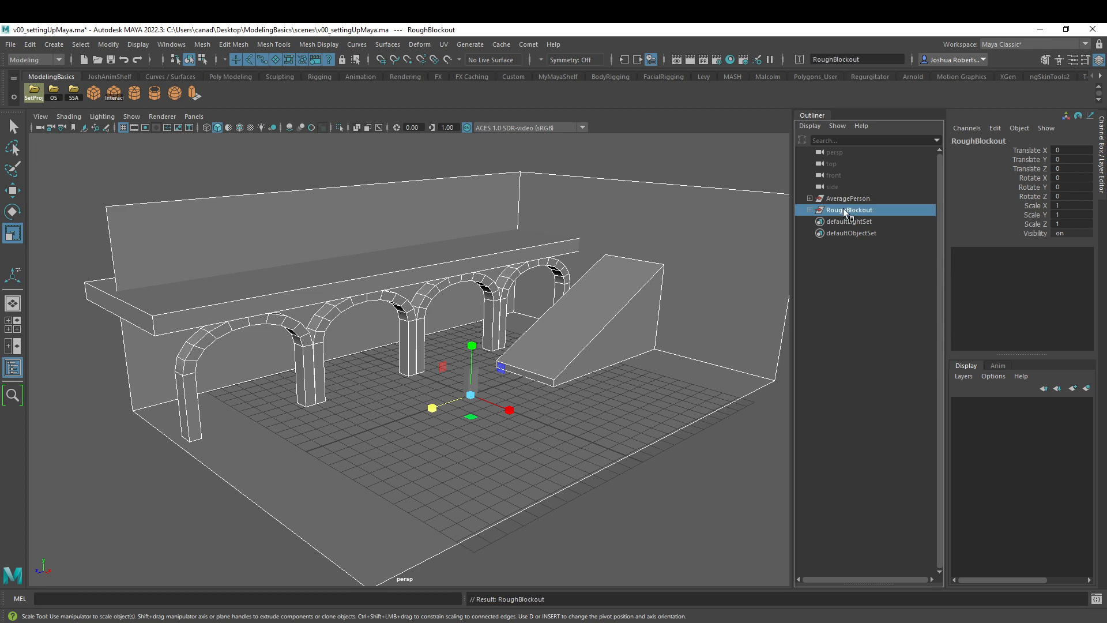
# Step: Expand the RoughBlockout group in the Outliner to list its objects
pyautogui.click(810, 210)
pyautogui.keyDown('alt'); pyautogui.moveTo(496, 285); pyautogui.dragTo(531, 276); pyautogui.keyUp('alt')
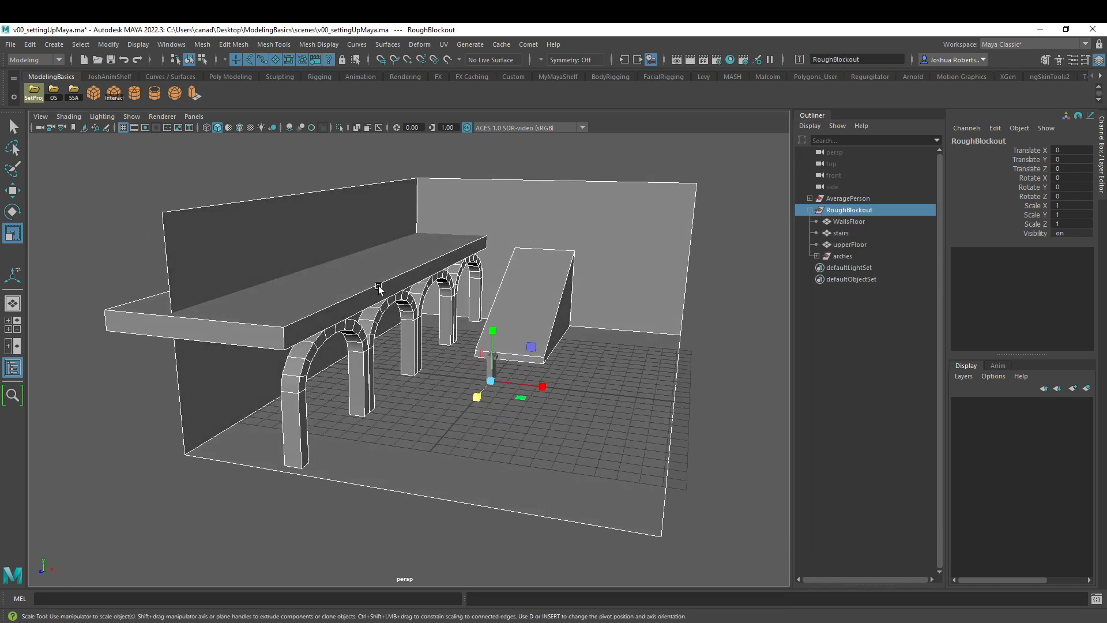
pyautogui.keyDown('alt'); pyautogui.moveTo(429, 238); pyautogui.dragTo(516, 268); pyautogui.keyUp('alt')
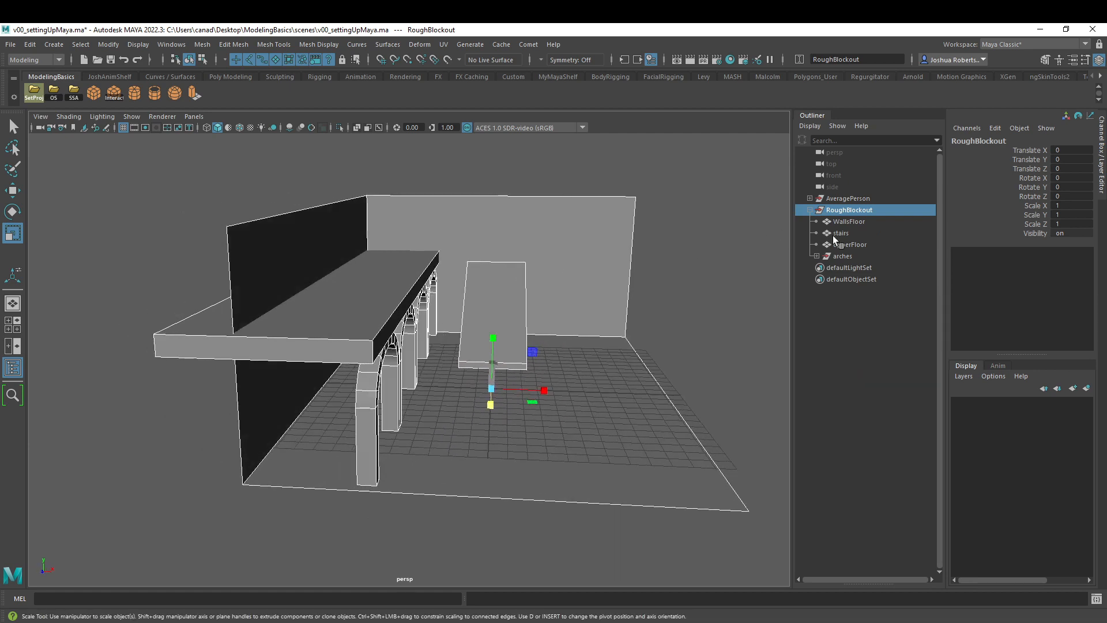
# Step: Group the upperFloor slab and the arches group together inside RoughBlockout
pyautogui.click(393, 280)
pyautogui.keyDown('alt'); pyautogui.moveTo(402, 345); pyautogui.dragTo(392, 328); pyautogui.keyUp('alt')
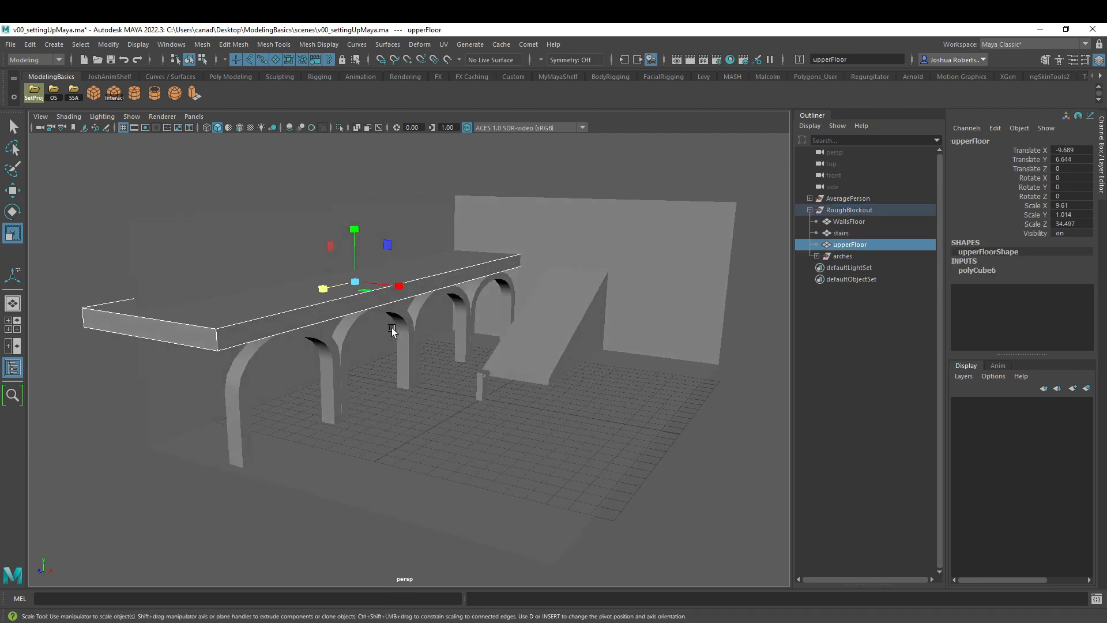
pyautogui.click(331, 340)
pyautogui.keyDown('shift'); pyautogui.click(358, 320); pyautogui.keyUp('shift')
pyautogui.keyDown('shift'); pyautogui.click(418, 309); pyautogui.keyUp('shift')
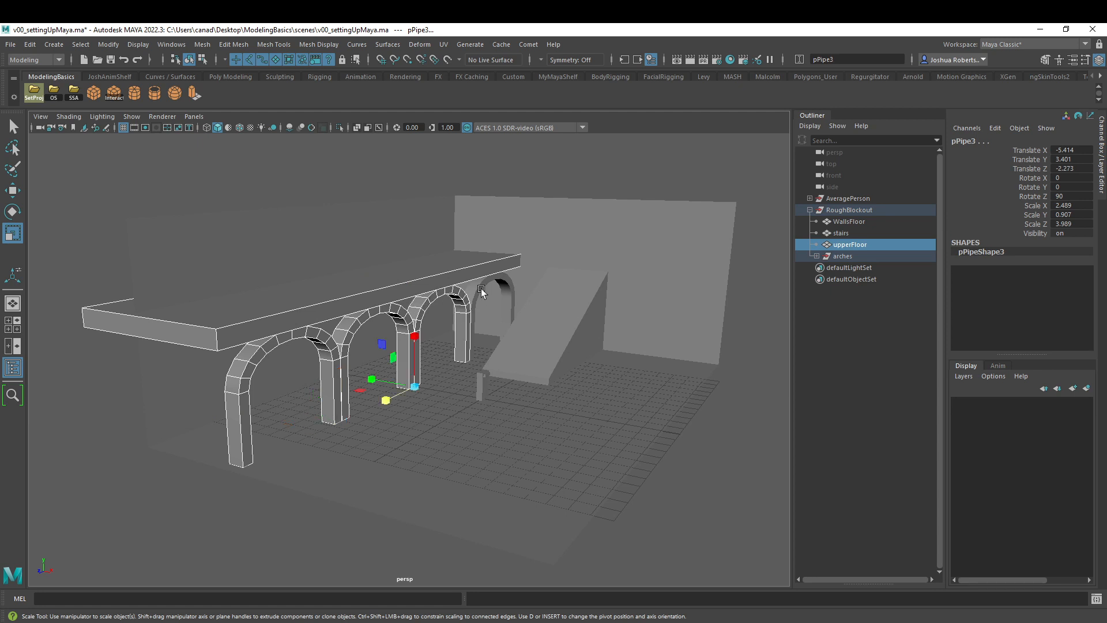
pyautogui.keyDown('shift'); pyautogui.click(479, 287); pyautogui.keyUp('shift')
pyautogui.keyDown('alt'); pyautogui.moveTo(479, 288); pyautogui.dragTo(558, 299); pyautogui.keyUp('alt')
pyautogui.keyDown('alt'); pyautogui.moveTo(574, 417); pyautogui.dragTo(519, 344); pyautogui.keyUp('alt')
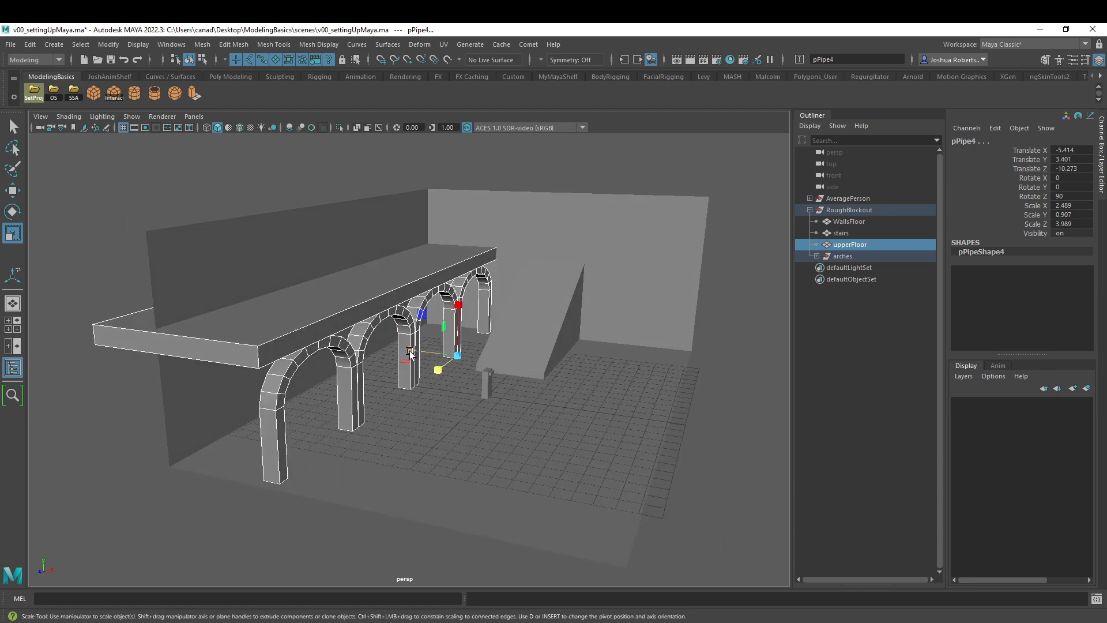
pyautogui.keyDown('shift'); pyautogui.click(842, 255); pyautogui.keyUp('shift')
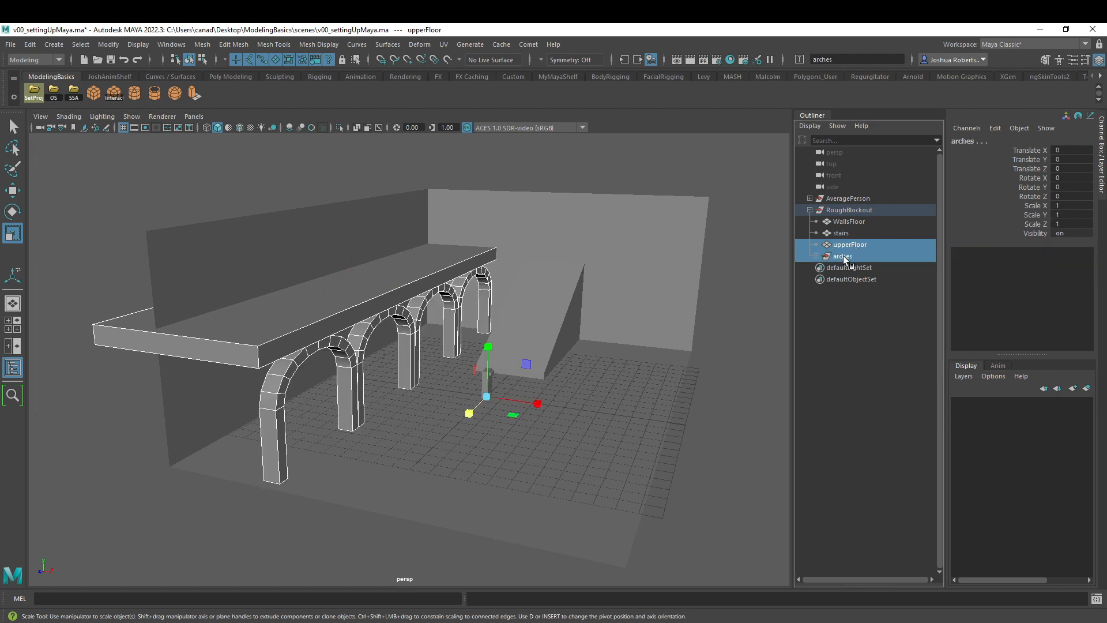
pyautogui.hotkey('ctrl', 'g')
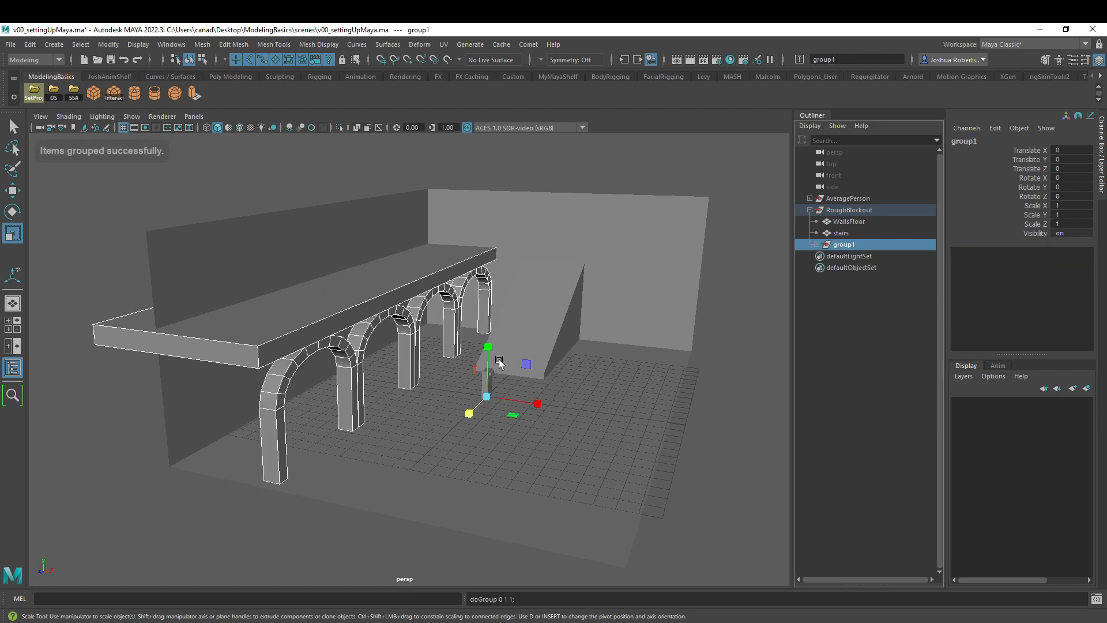
# Step: Duplicate the slab-and-arches group and mirror the copy to the opposite side of the room with Scale X -1
pyautogui.keyDown('alt'); pyautogui.moveTo(499, 361); pyautogui.dragTo(503, 415); pyautogui.keyUp('alt')
pyautogui.press('w')
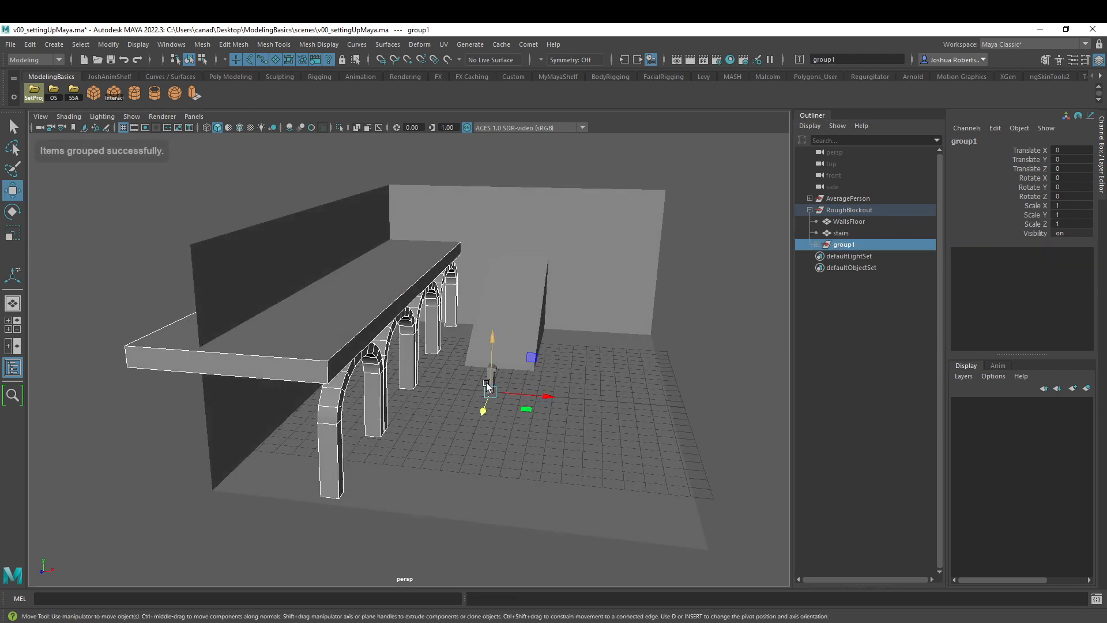
pyautogui.click(837, 248)
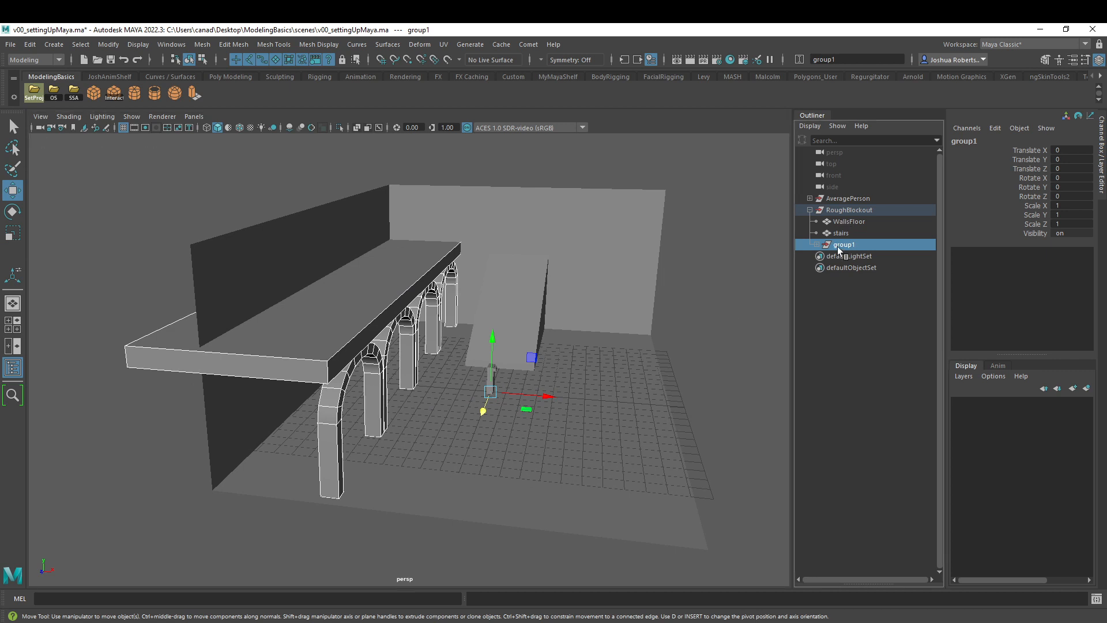
pyautogui.hotkey('ctrl', 'g')
pyautogui.press('r')
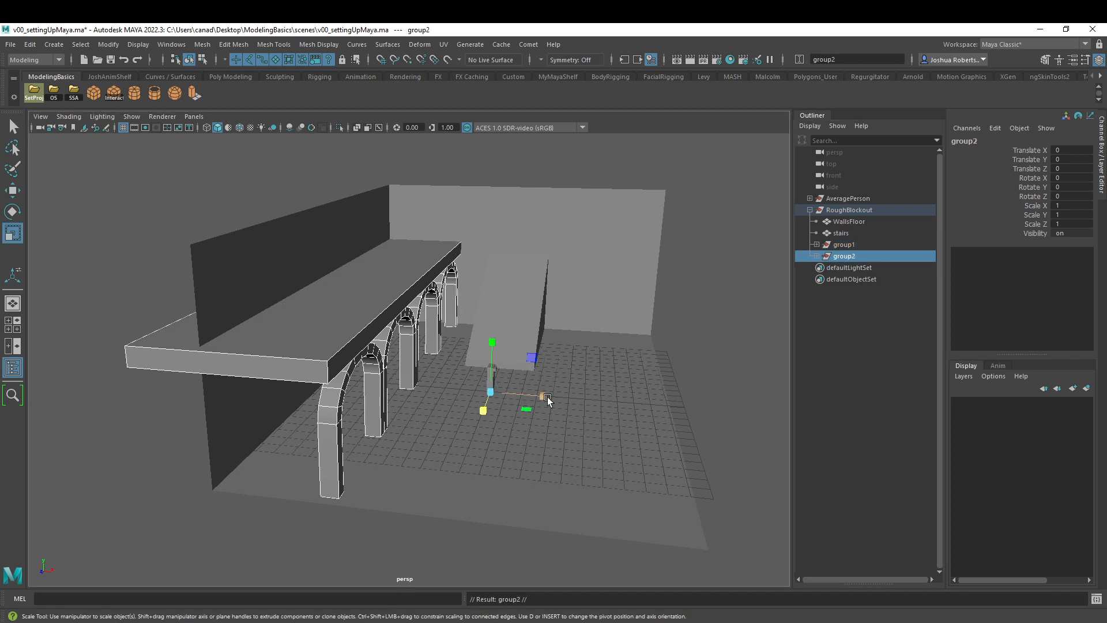
pyautogui.moveTo(547, 397); pyautogui.dragTo(450, 393)
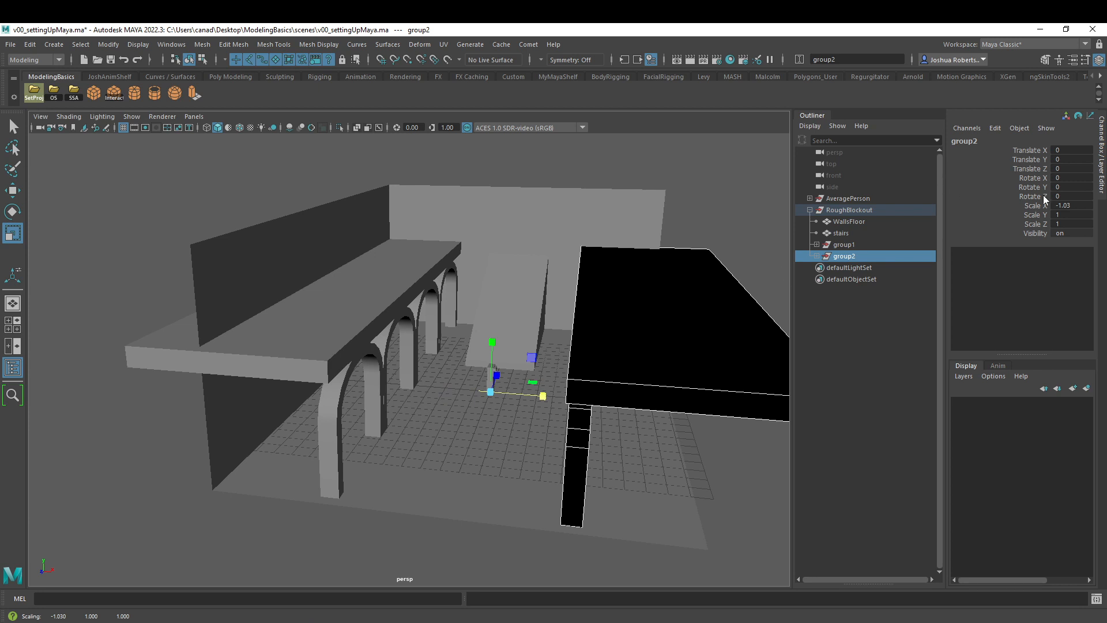
pyautogui.doubleClick(1072, 205)
pyautogui.press('Return')
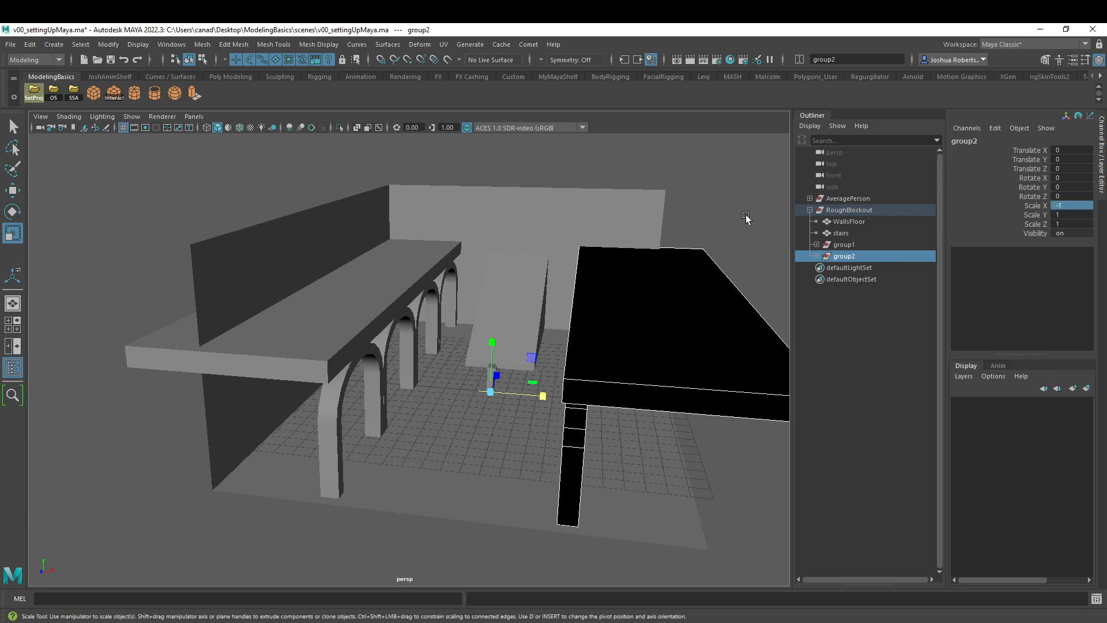
pyautogui.click(746, 217)
pyautogui.keyDown('alt'); pyautogui.moveTo(625, 279); pyautogui.dragTo(589, 343); pyautogui.keyUp('alt')
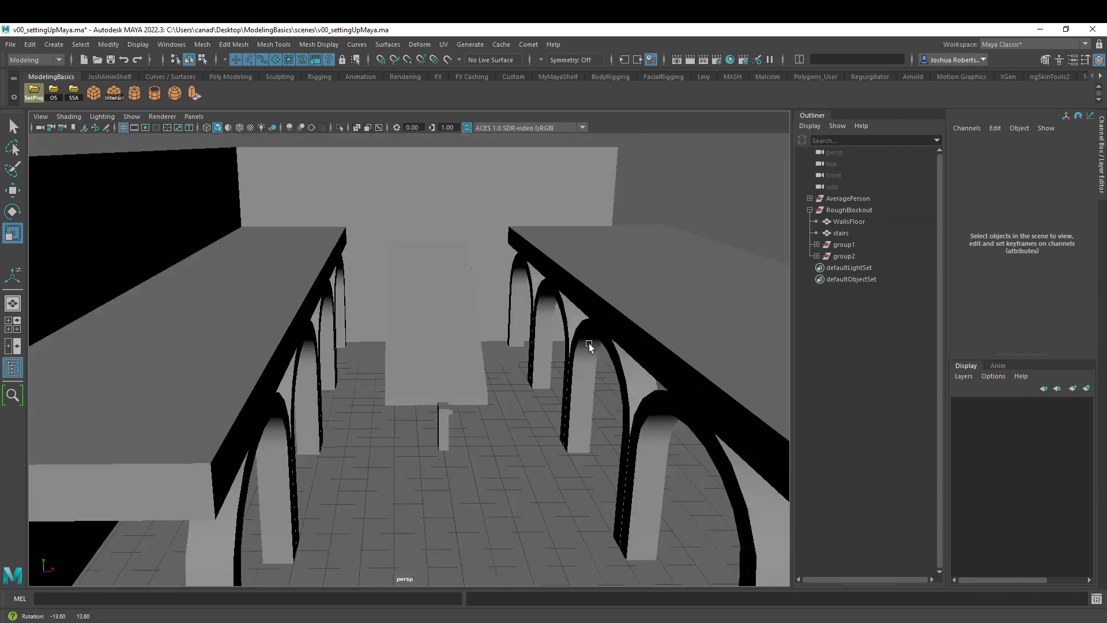
# Step: Delete the mirrored copy of the slab-and-arches group
pyautogui.click(843, 256)
pyautogui.press('Delete')
# Step: Rename the group holding the slab and arches to DuplicateParts
pyautogui.doubleClick(845, 245)
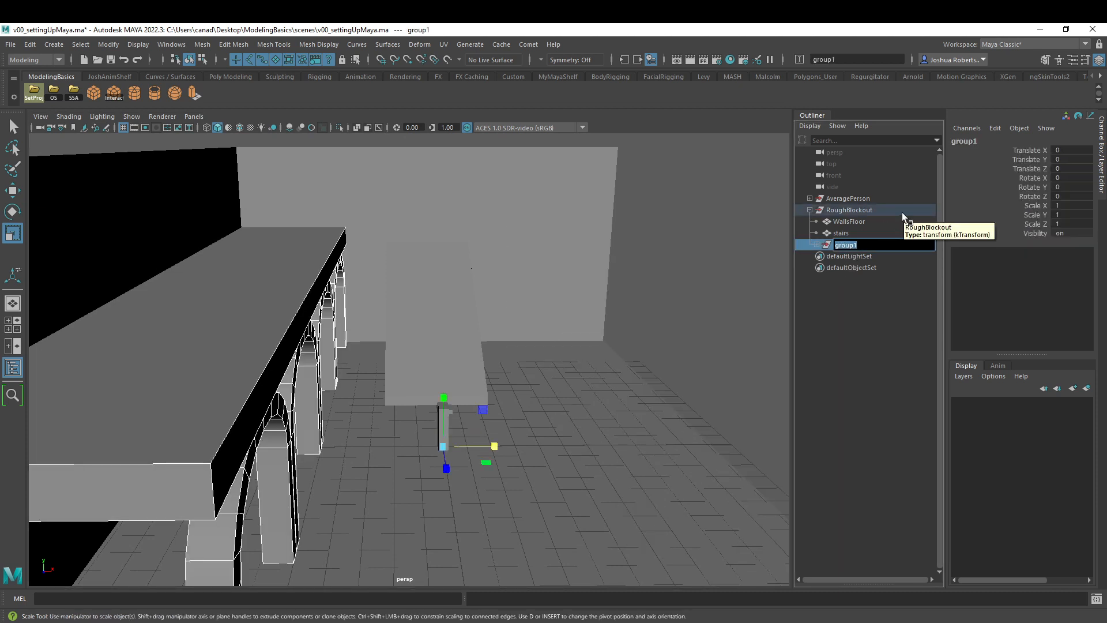
pyautogui.write('Scale')
pyautogui.press('BackSpace')
pyautogui.press('BackSpace')
pyautogui.press('BackSpace')
pyautogui.press('BackSpace')
pyautogui.press('BackSpace')
pyautogui.write('DuplicateParts')
pyautogui.press('Return')
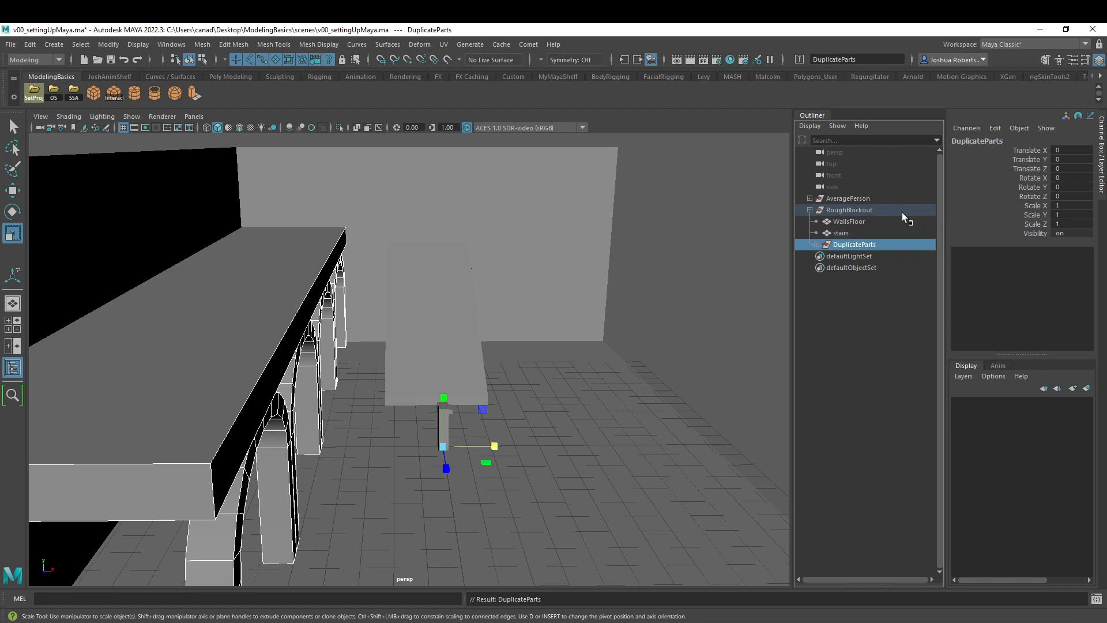
# Step: Group WallsFloor and stairs together inside RoughBlockout and rename the new group DONTDUPLICATEME
pyautogui.click(828, 231)
pyautogui.keyDown('shift'); pyautogui.click(840, 222); pyautogui.keyUp('shift')
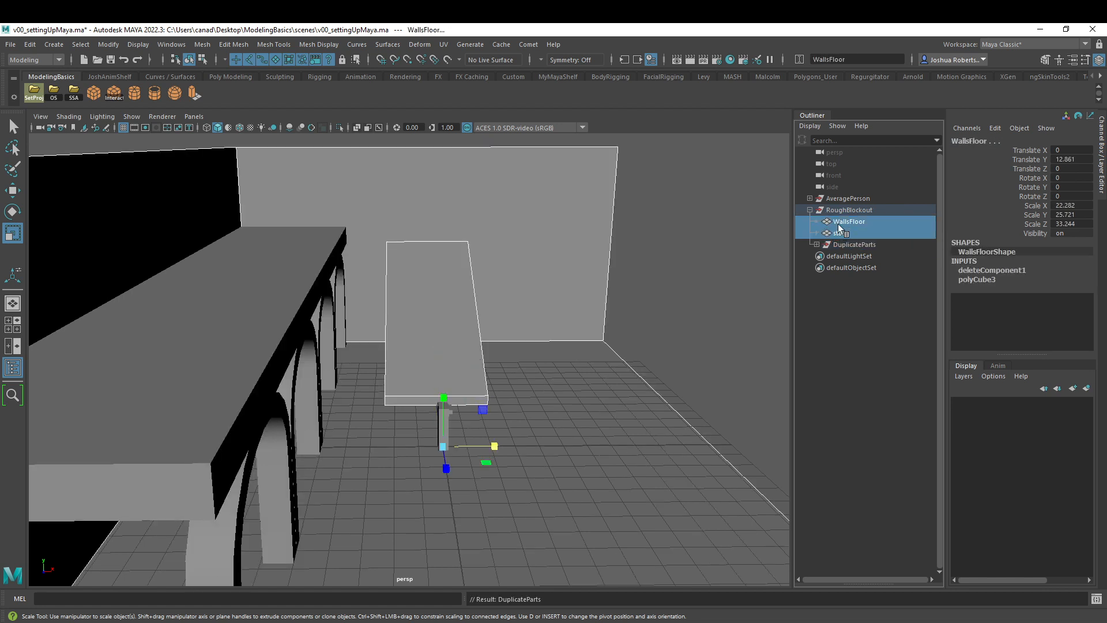
pyautogui.hotkey('ctrl', 'g')
pyautogui.doubleClick(842, 234)
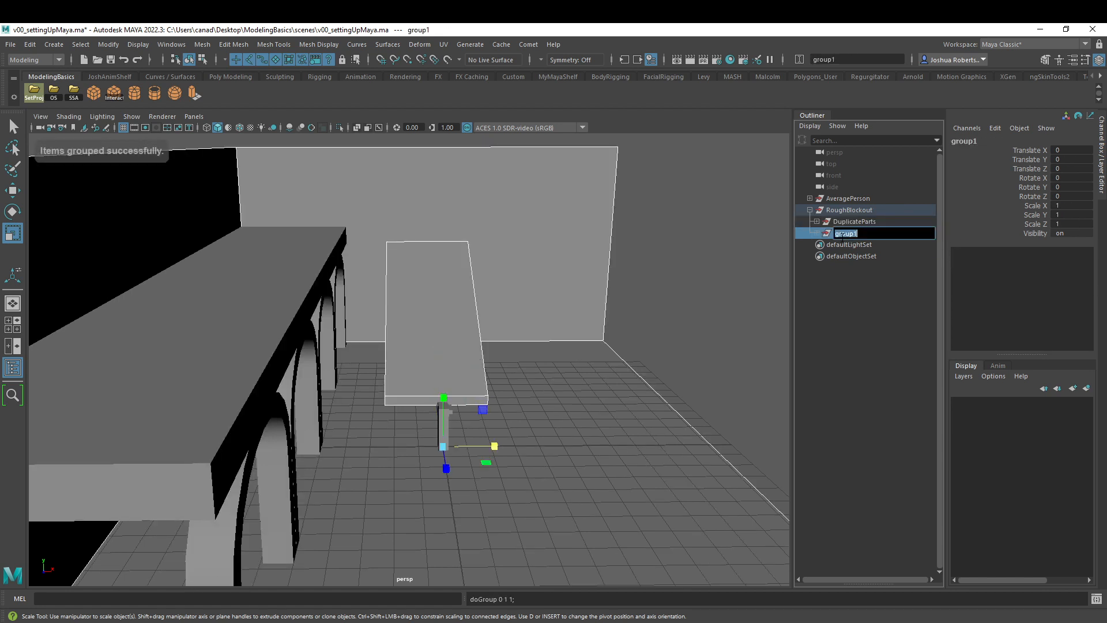
pyautogui.write('DONTDUPLICATEME')
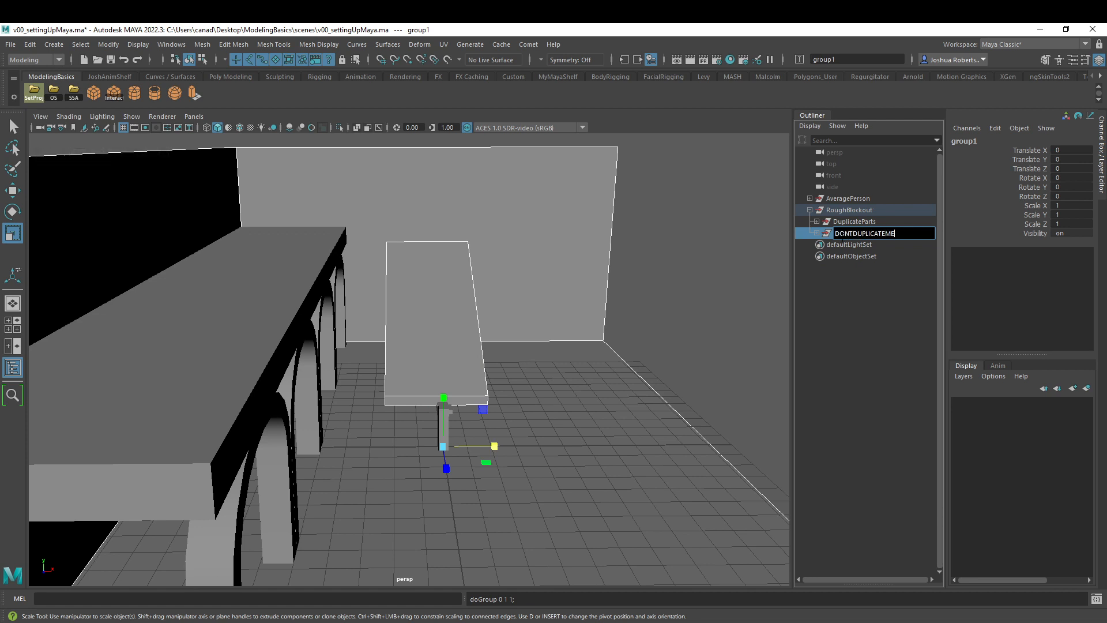
pyautogui.press('Return')
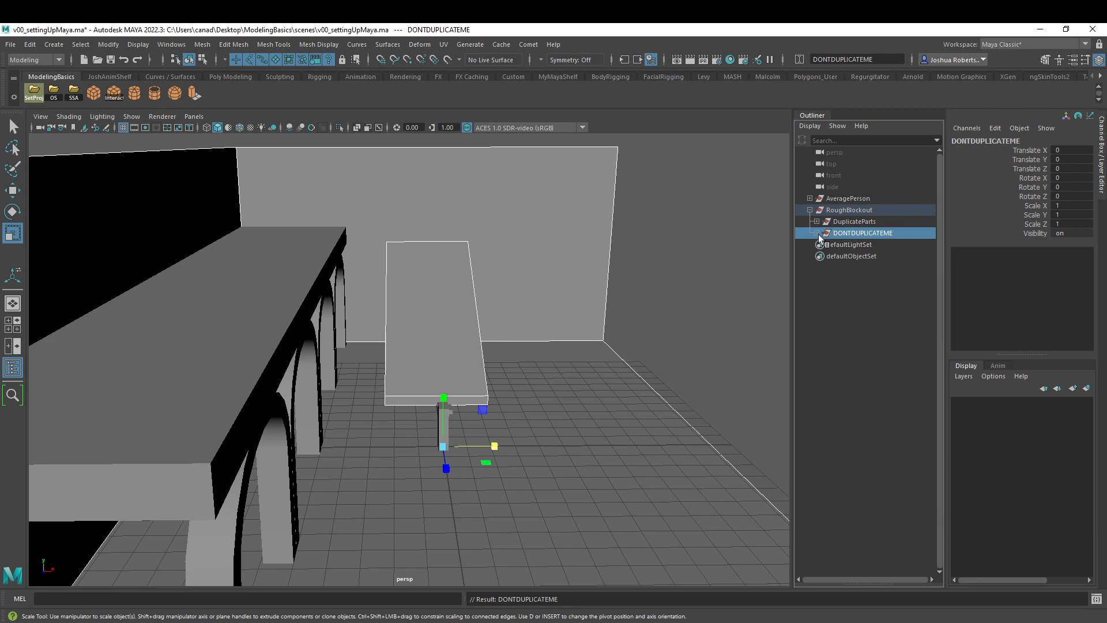
# Step: Select the DuplicateParts group and examine the slab and arches it contains from different angles
pyautogui.click(852, 221)
pyautogui.moveTo(662, 277)
pyautogui.keyDown('alt'); pyautogui.mouseDown()
pyautogui.moveTo(557, 283)
pyautogui.moveTo(651, 278)
pyautogui.mouseUp(); pyautogui.keyUp('alt')
pyautogui.keyDown('alt'); pyautogui.moveTo(498, 331); pyautogui.dragTo(643, 351); pyautogui.keyUp('alt')
pyautogui.keyDown('alt'); pyautogui.moveTo(556, 396); pyautogui.dragTo(398, 302); pyautogui.keyUp('alt')
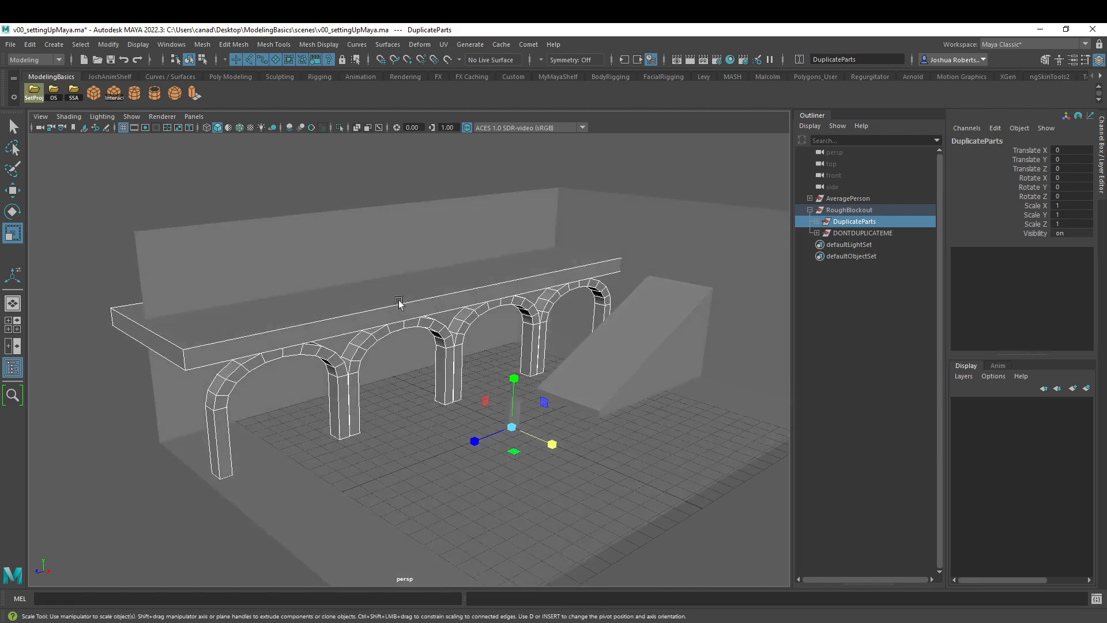
pyautogui.click(99, 118)
pyautogui.click(111, 118)
pyautogui.moveTo(454, 271)
pyautogui.keyDown('alt'); pyautogui.mouseDown()
pyautogui.moveTo(467, 267)
pyautogui.moveTo(411, 276)
pyautogui.moveTo(445, 292)
pyautogui.moveTo(438, 256)
pyautogui.mouseUp(); pyautogui.keyUp('alt')
# Step: Raise the upper corner vertices of WallsFloor to make the side and back walls taller
pyautogui.click(439, 237)
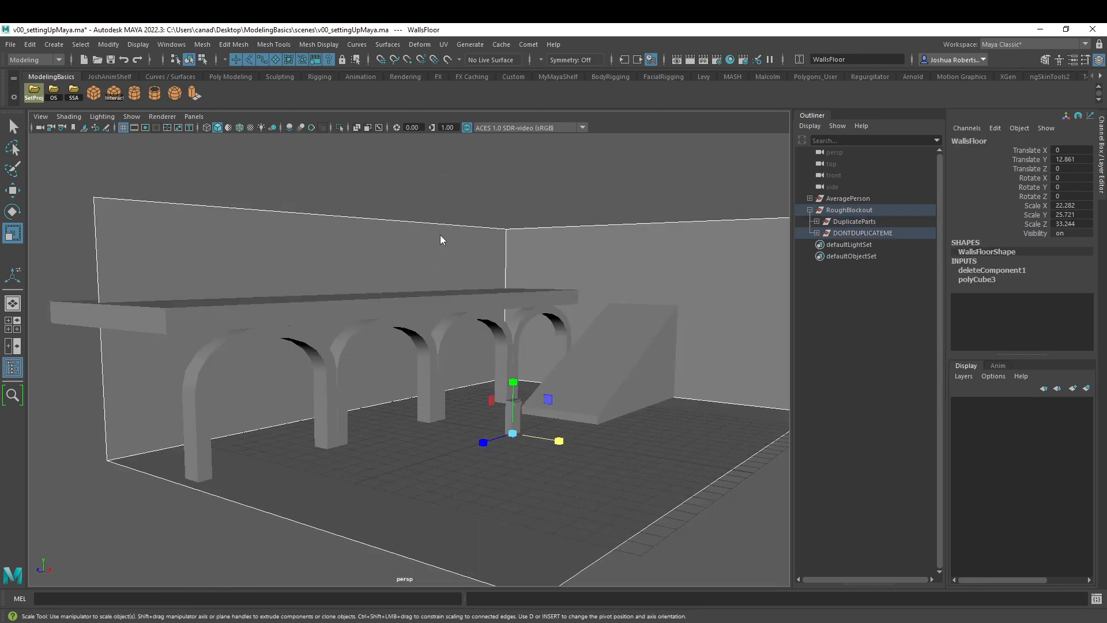
pyautogui.moveTo(441, 235); pyautogui.dragTo(435, 262, button='right')
pyautogui.moveTo(231, 209); pyautogui.dragTo(181, 209, button='right')
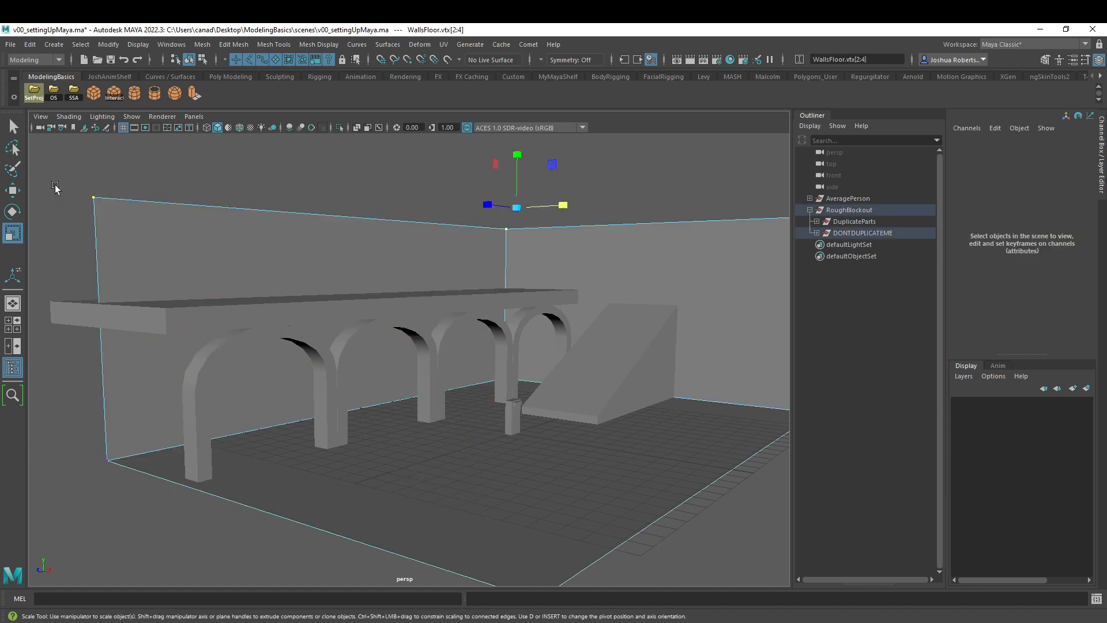
pyautogui.moveTo(56, 185); pyautogui.dragTo(153, 208)
pyautogui.keyDown('shift'); pyautogui.moveTo(515, 194); pyautogui.dragTo(488, 239); pyautogui.keyUp('shift')
pyautogui.keyDown('alt'); pyautogui.moveTo(683, 224); pyautogui.dragTo(580, 225, button='middle'); pyautogui.keyUp('alt')
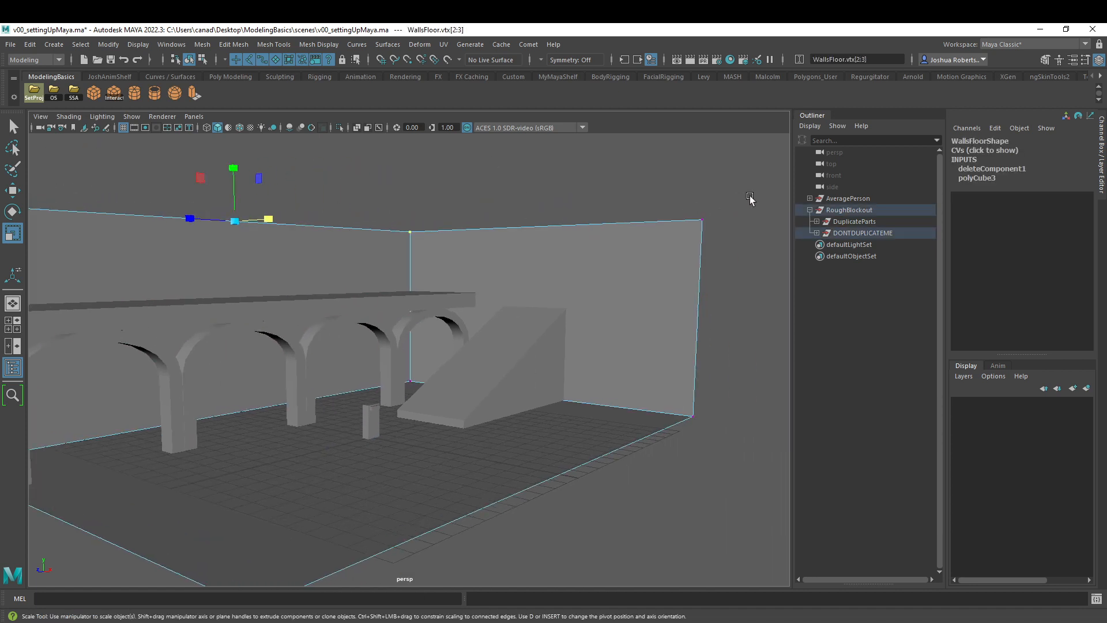
pyautogui.keyDown('shift'); pyautogui.moveTo(746, 198); pyautogui.dragTo(638, 238); pyautogui.keyUp('shift')
pyautogui.keyDown('alt'); pyautogui.moveTo(504, 222); pyautogui.dragTo(590, 263, button='middle'); pyautogui.keyUp('alt')
pyautogui.press('w')
pyautogui.moveTo(447, 199); pyautogui.dragTo(483, 249)
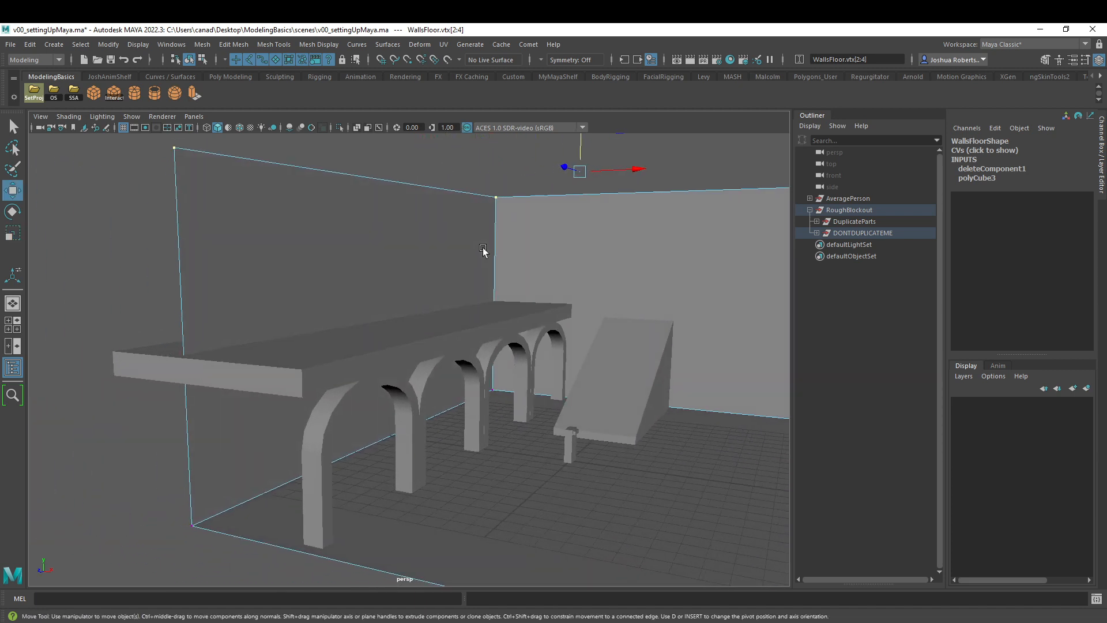
# Step: Snap the outer long-side vertices of the upperFloor slab to the side wall along X so it no longer sticks out
pyautogui.keyDown('alt'); pyautogui.moveTo(503, 324); pyautogui.dragTo(486, 328); pyautogui.keyUp('alt')
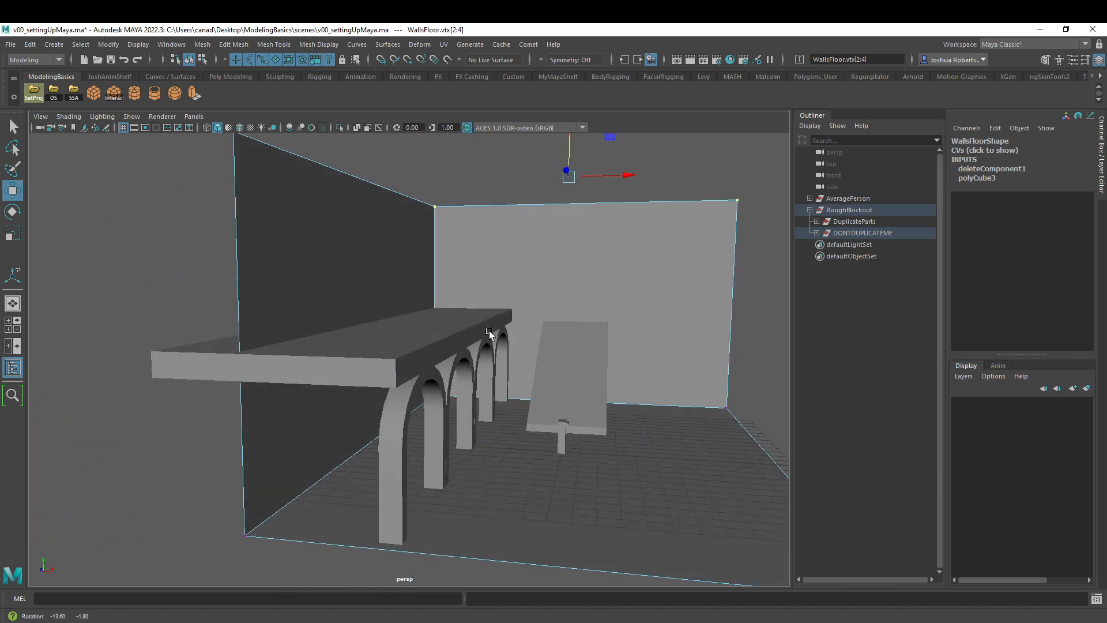
pyautogui.keyDown('alt'); pyautogui.moveTo(328, 294); pyautogui.dragTo(399, 330); pyautogui.keyUp('alt')
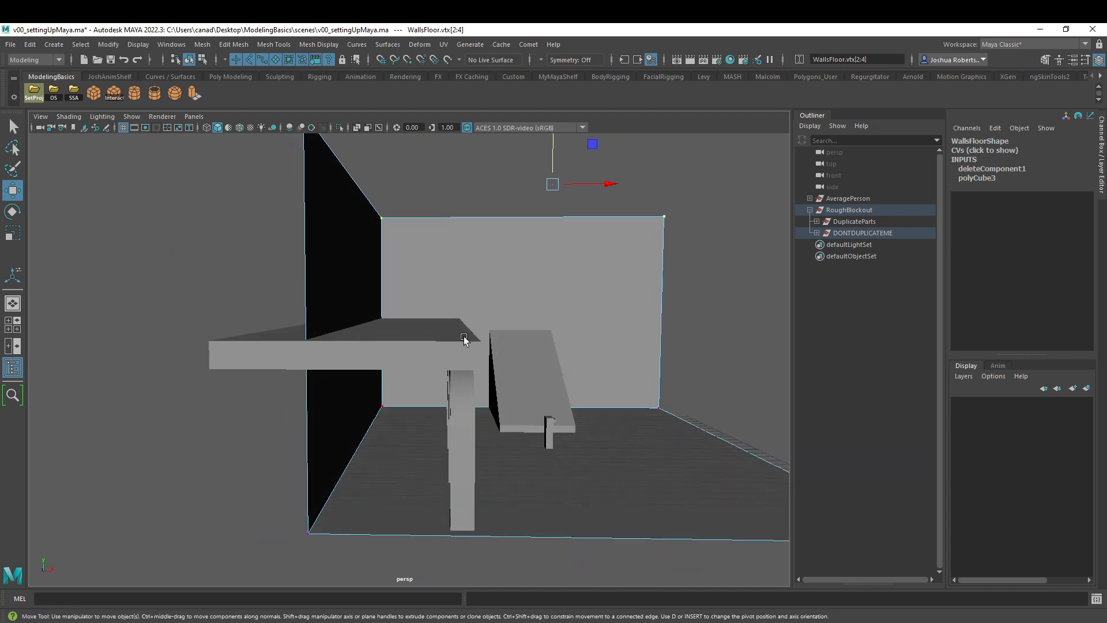
pyautogui.keyDown('alt'); pyautogui.moveTo(456, 340); pyautogui.dragTo(358, 339); pyautogui.keyUp('alt')
pyautogui.click(291, 383)
pyautogui.rightClick(294, 384)
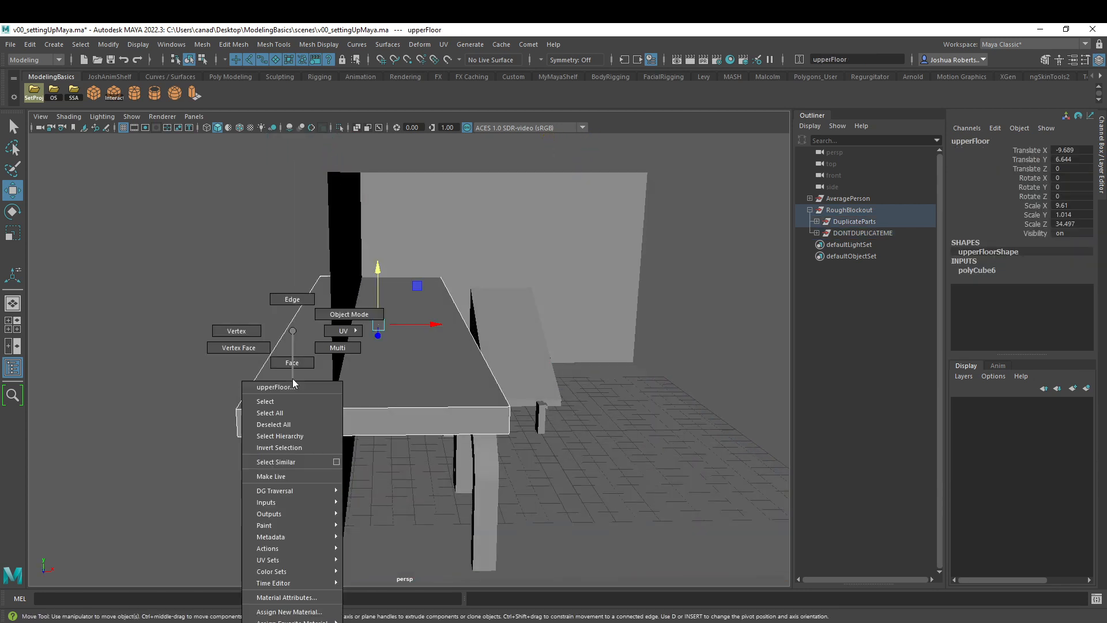
pyautogui.moveTo(292, 383); pyautogui.dragTo(253, 332, button='right')
pyautogui.keyDown('alt'); pyautogui.moveTo(289, 353); pyautogui.dragTo(316, 369); pyautogui.keyUp('alt')
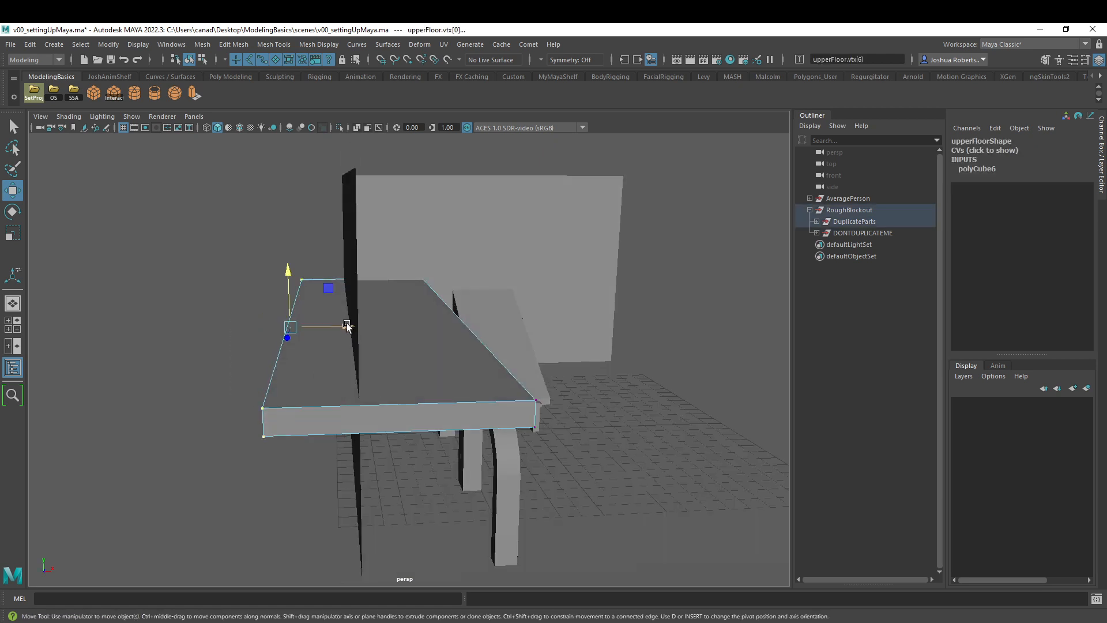
pyautogui.press('v')
pyautogui.moveTo(347, 325); pyautogui.dragTo(366, 196)
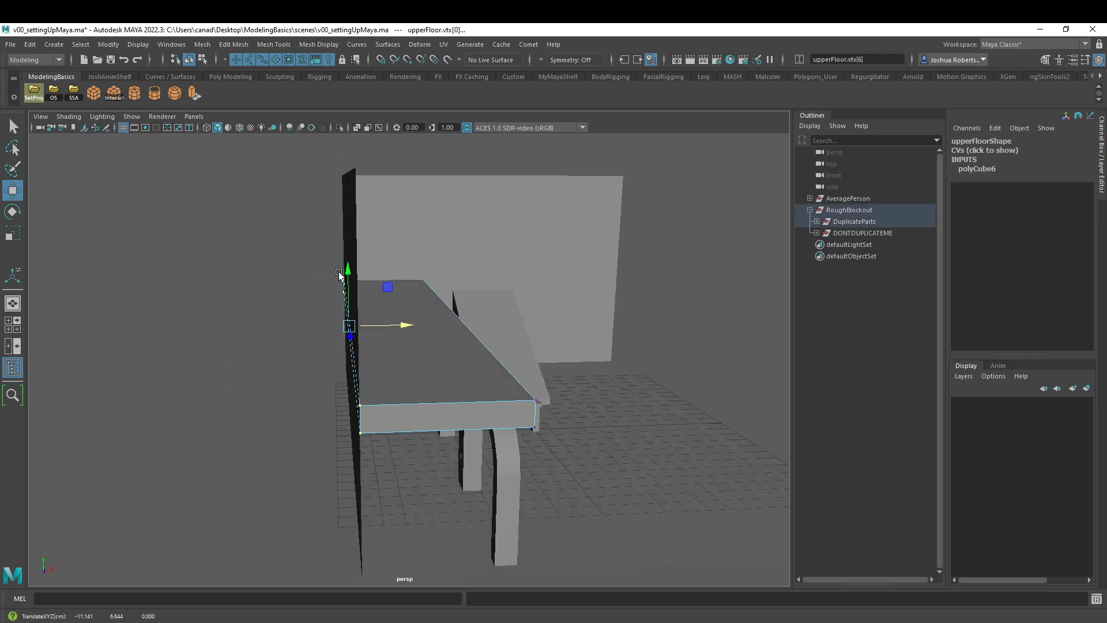
# Step: Snap the end vertices of the upperFloor slab to the ends of the side wall and return to object mode
pyautogui.moveTo(350, 326)
pyautogui.keyDown('alt'); pyautogui.mouseDown()
pyautogui.moveTo(435, 279)
pyautogui.moveTo(312, 338)
pyautogui.moveTo(344, 337)
pyautogui.mouseUp(); pyautogui.keyUp('alt')
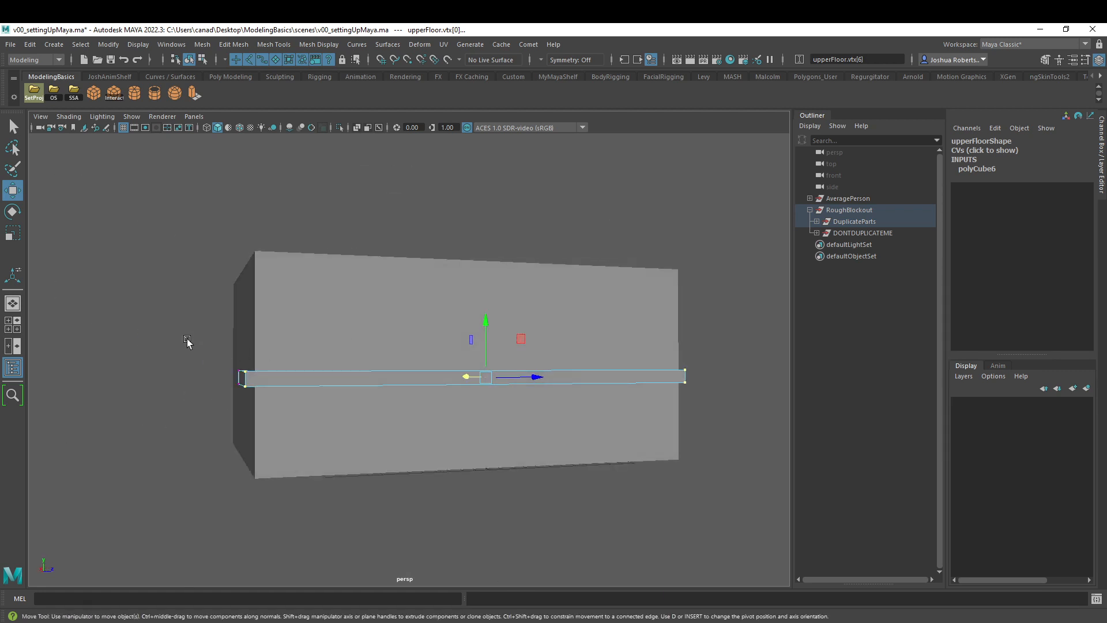
pyautogui.moveTo(184, 335); pyautogui.dragTo(265, 419)
pyautogui.keyDown('alt'); pyautogui.moveTo(291, 361); pyautogui.dragTo(247, 261); pyautogui.keyUp('alt')
pyautogui.keyDown('alt'); pyautogui.moveTo(410, 332); pyautogui.dragTo(442, 374); pyautogui.keyUp('alt')
pyautogui.press('v')
pyautogui.moveTo(442, 332); pyautogui.dragTo(498, 322, button='right')
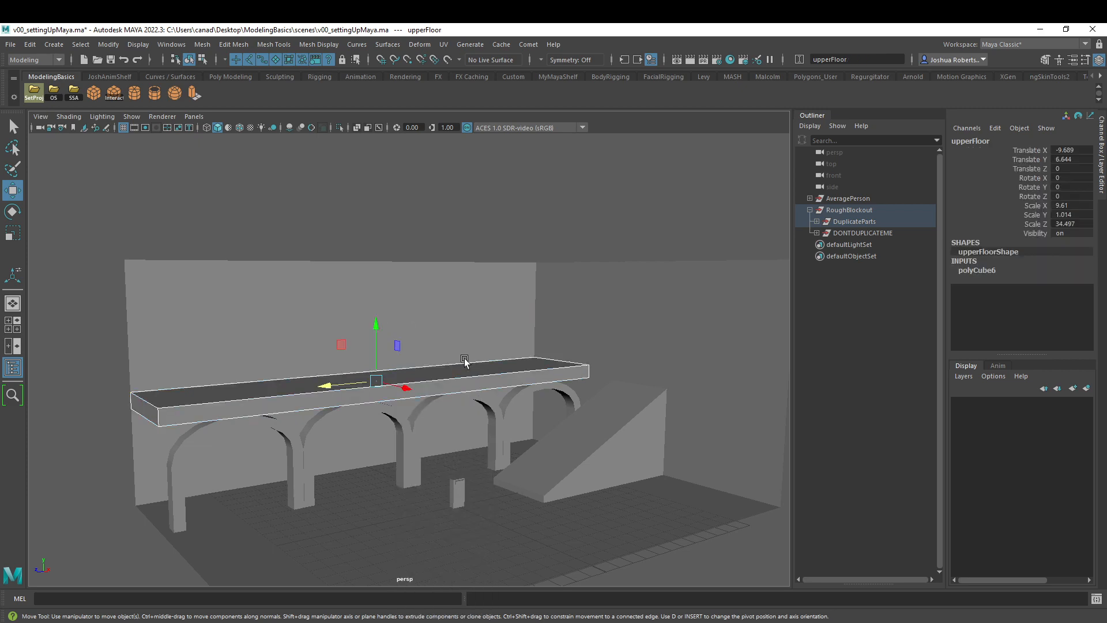
# Step: Select the side wall face of WallsFloor to examine how the slab meets it, and return to object mode
pyautogui.keyDown('alt'); pyautogui.moveTo(465, 358); pyautogui.dragTo(477, 331); pyautogui.keyUp('alt')
pyautogui.keyDown('alt'); pyautogui.moveTo(335, 329); pyautogui.dragTo(455, 286); pyautogui.keyUp('alt')
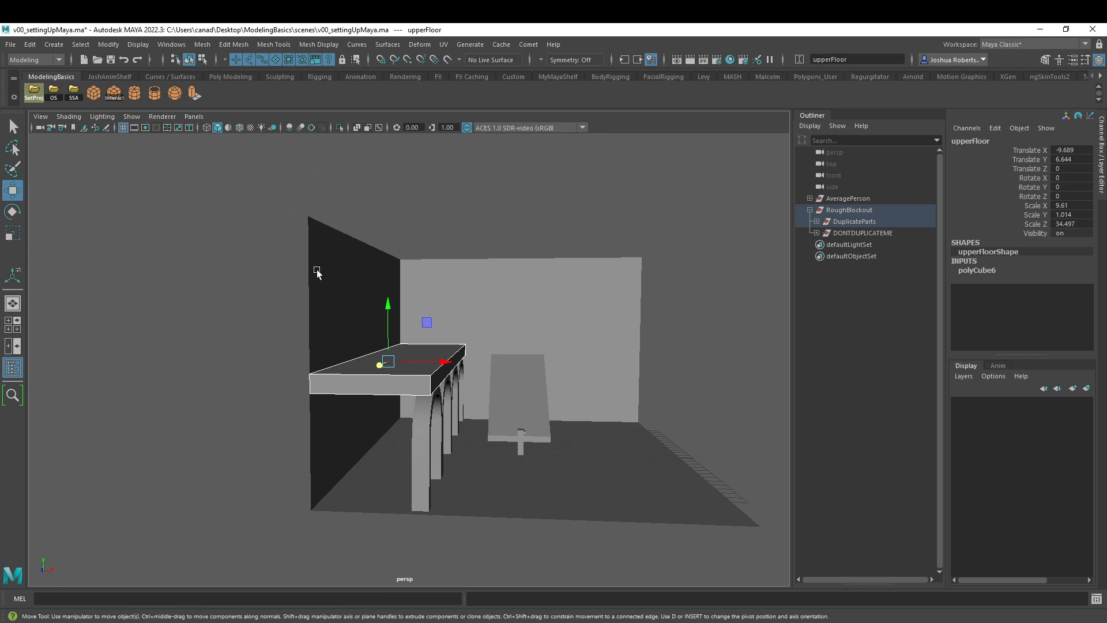
pyautogui.moveTo(330, 289); pyautogui.dragTo(355, 290, button='right')
pyautogui.click(355, 290)
pyautogui.keyDown('alt'); pyautogui.moveTo(392, 278); pyautogui.dragTo(405, 314); pyautogui.keyUp('alt')
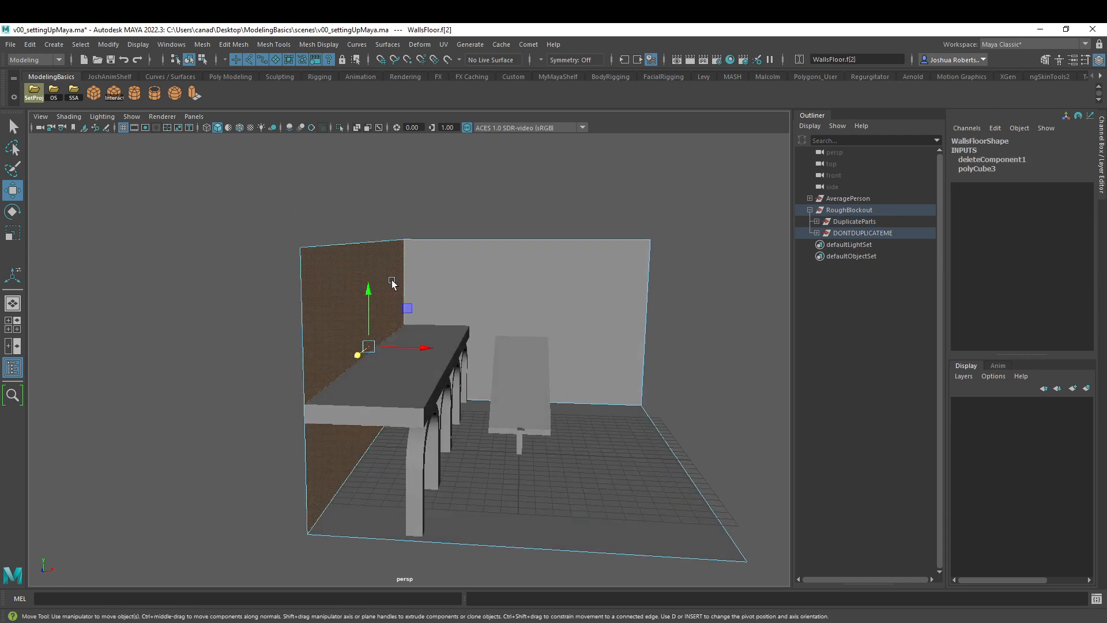
pyautogui.keyDown('alt'); pyautogui.moveTo(349, 398); pyautogui.dragTo(302, 373); pyautogui.keyUp('alt')
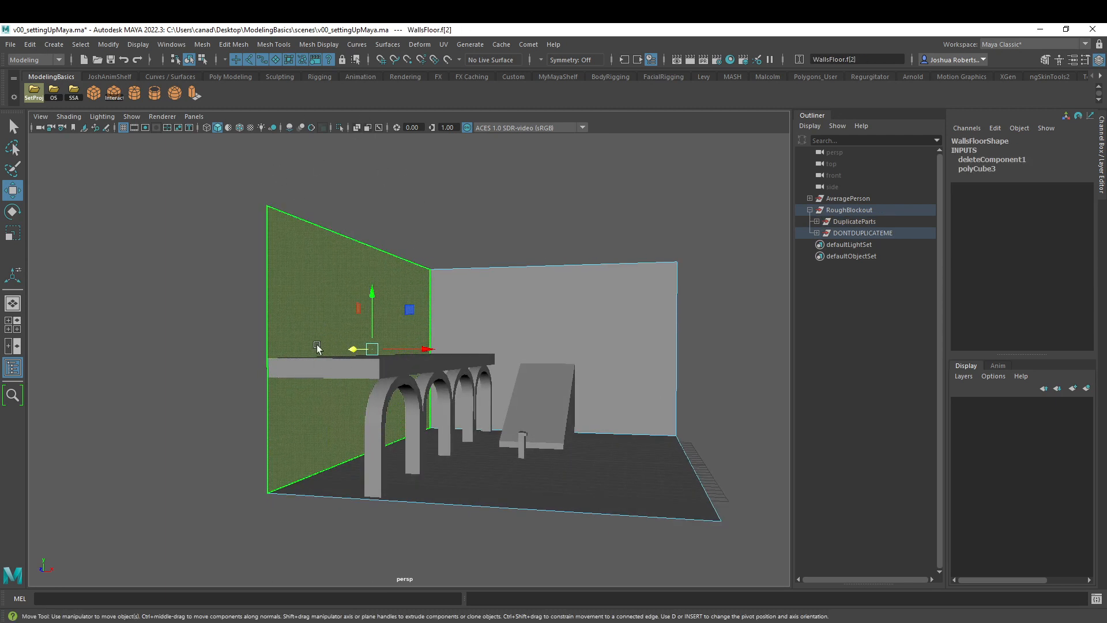
pyautogui.moveTo(399, 327); pyautogui.dragTo(472, 248, button='right')
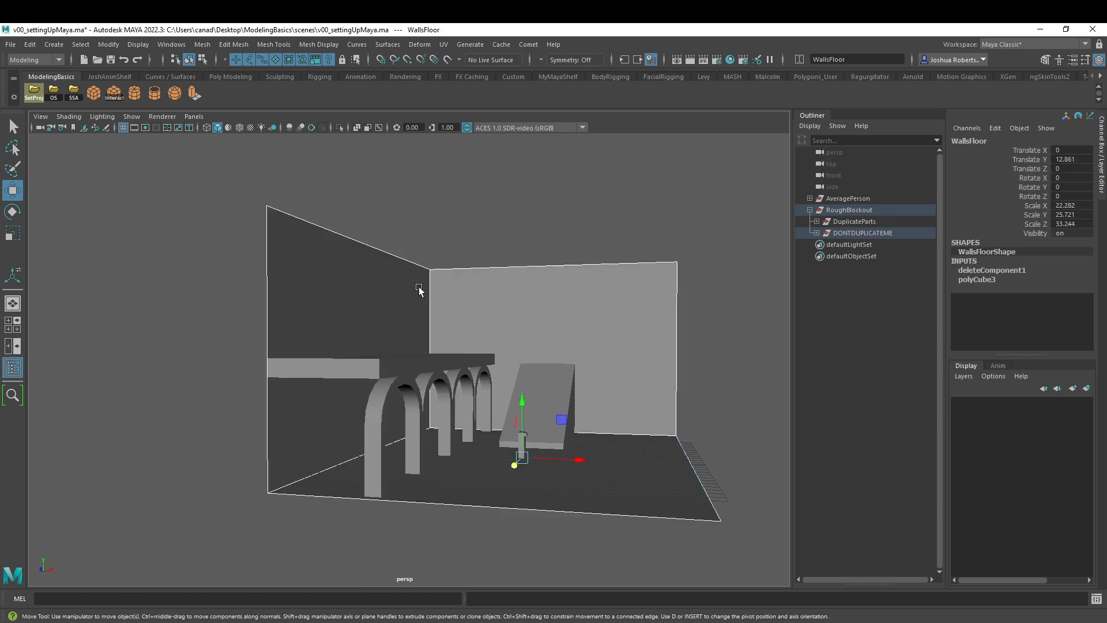
# Step: Add the Insert Edge Loop tool to the ModelingBasics shelf and activate it on WallsFloor
pyautogui.click(239, 44)
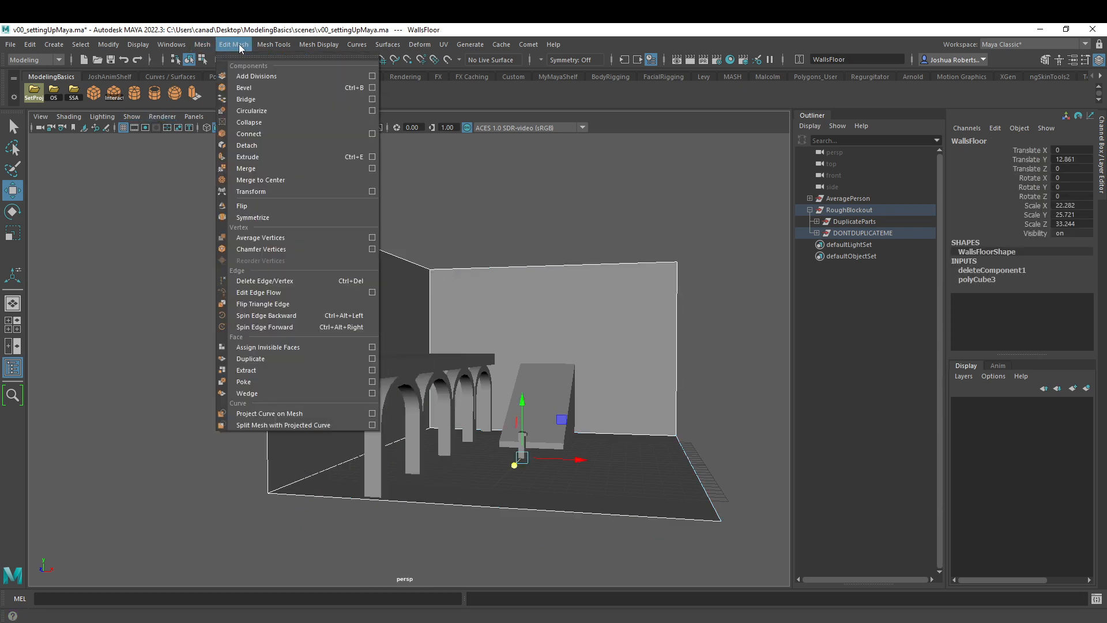
pyautogui.moveTo(266, 46)
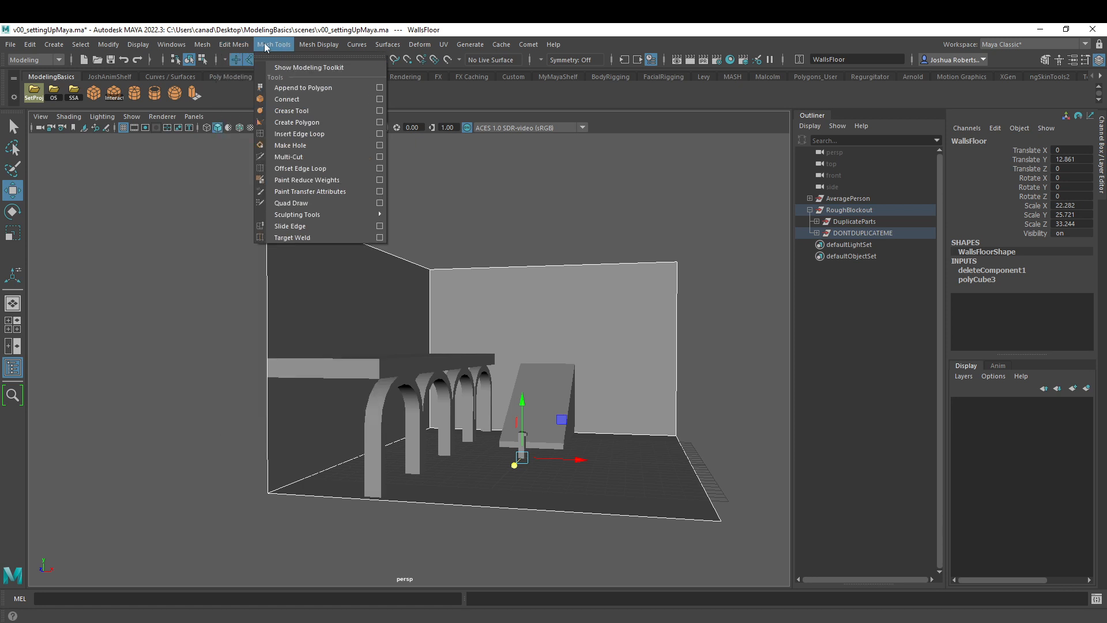
pyautogui.keyDown('ctrl'); pyautogui.keyDown('shift'); pyautogui.click(302, 134); pyautogui.keyUp('shift'); pyautogui.keyUp('ctrl')
pyautogui.click(225, 94)
pyautogui.click(217, 92)
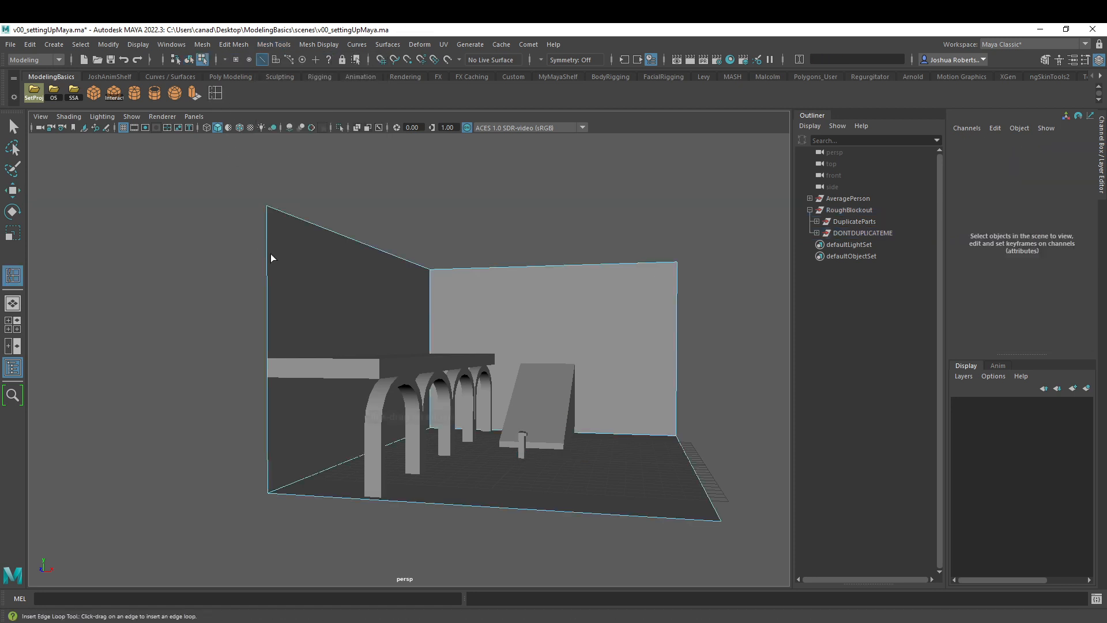
pyautogui.moveTo(267, 288); pyautogui.dragTo(266, 294)
pyautogui.moveTo(269, 337); pyautogui.dragTo(371, 342)
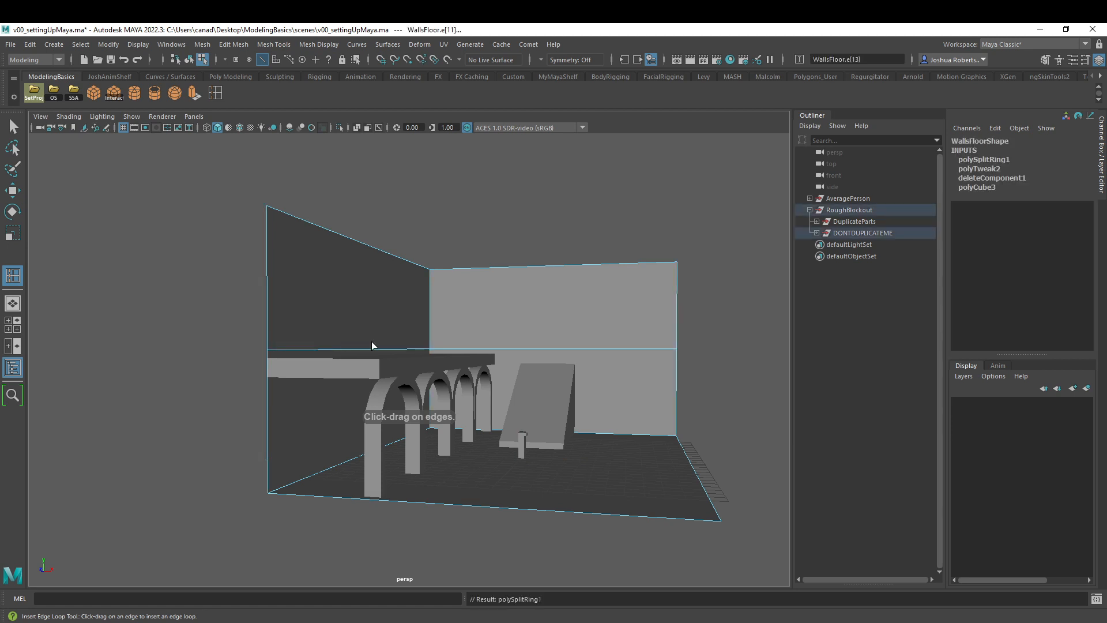
pyautogui.hotkey('ctrl', 'z')
# Step: Reset the Insert Edge Loop tool to Relative distance from edge and insert a loop around the walls level with the slab's upper surface
pyautogui.doubleClick(218, 92)
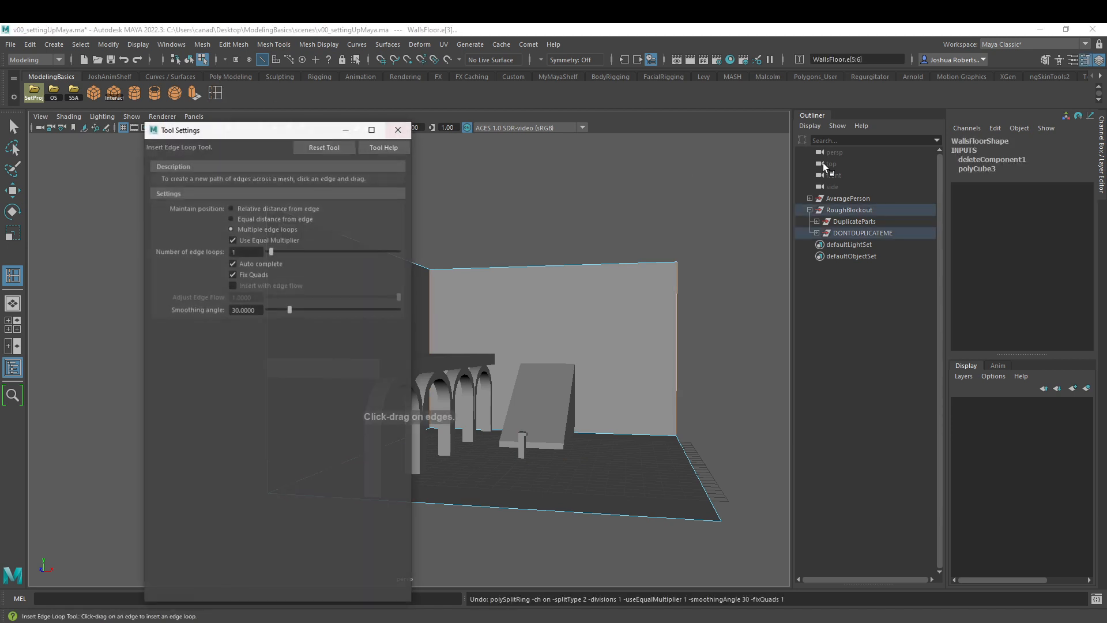
pyautogui.moveTo(308, 134); pyautogui.dragTo(634, 99)
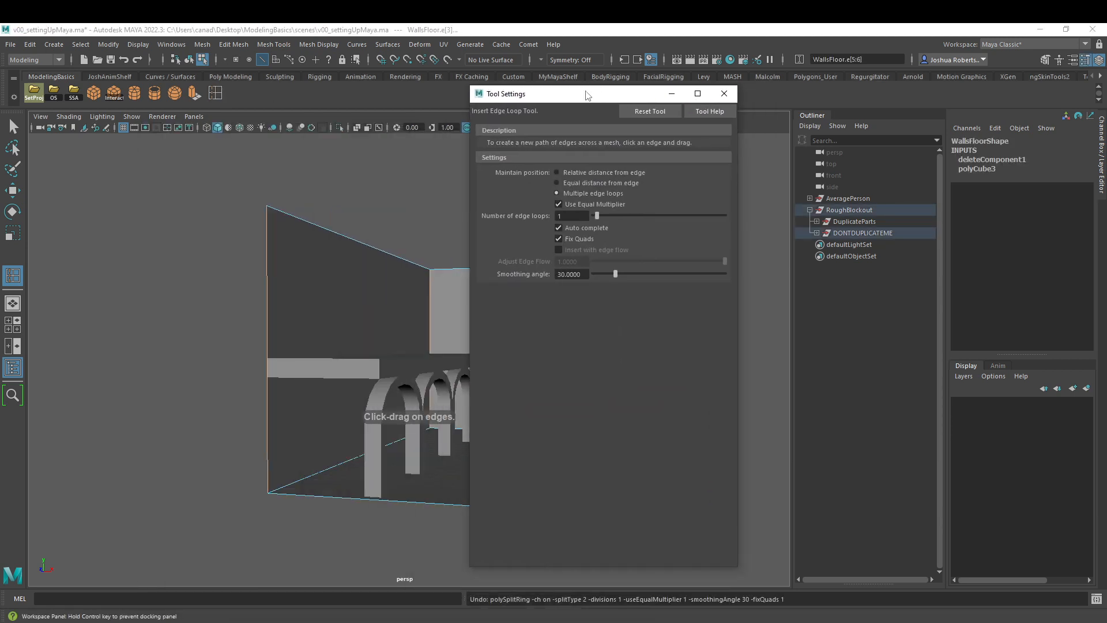
pyautogui.click(557, 172)
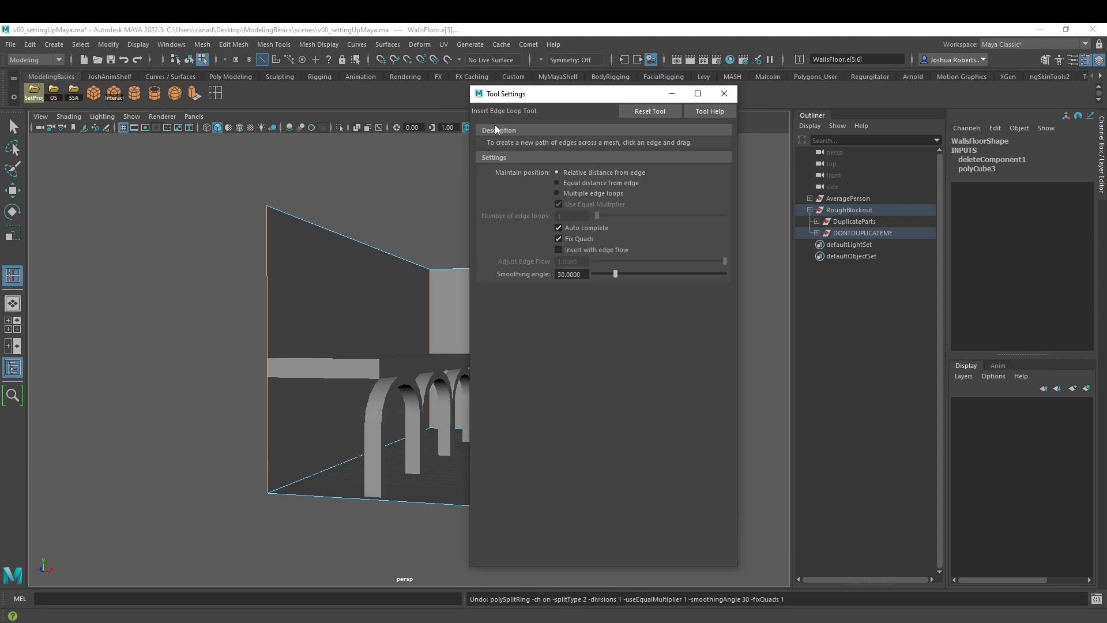
pyautogui.click(649, 110)
pyautogui.click(724, 93)
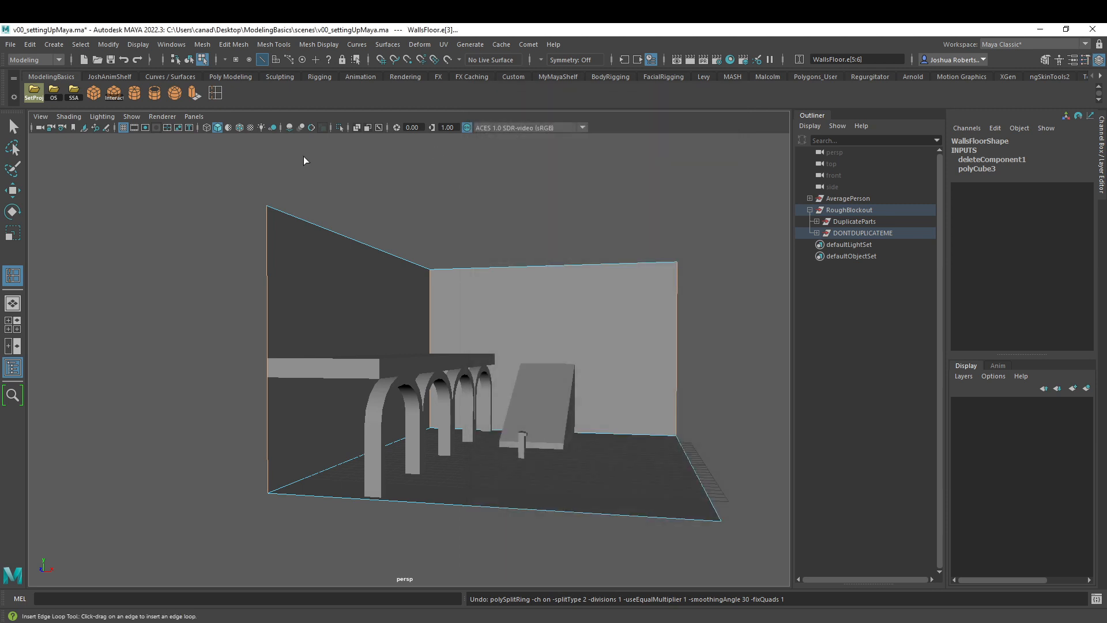
pyautogui.click(265, 365)
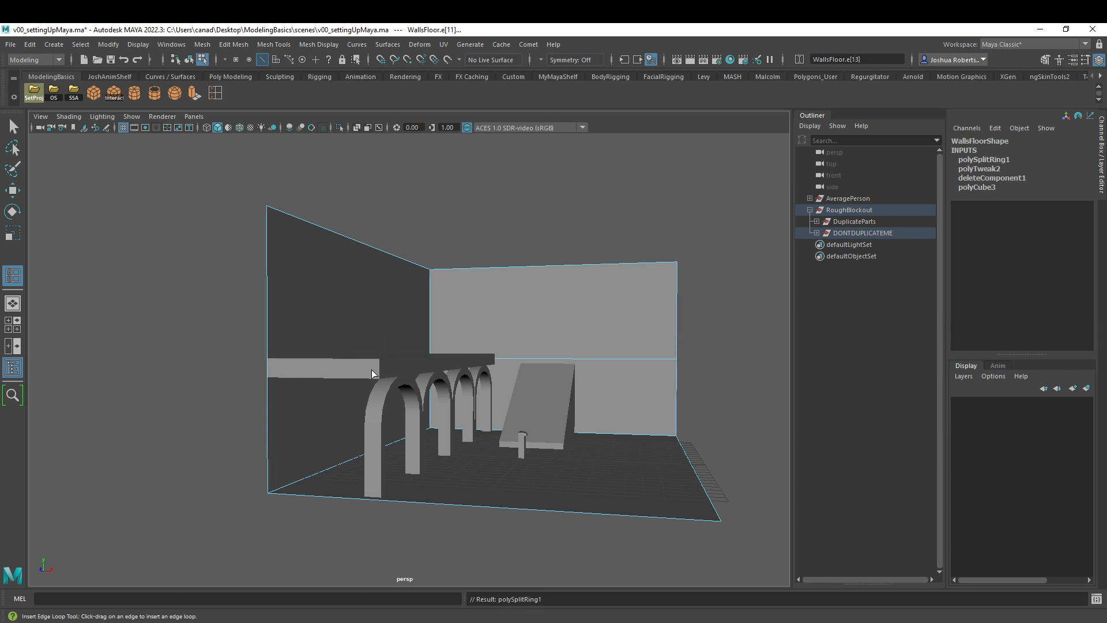
pyautogui.keyDown('alt'); pyautogui.moveTo(371, 369); pyautogui.dragTo(360, 344); pyautogui.keyUp('alt')
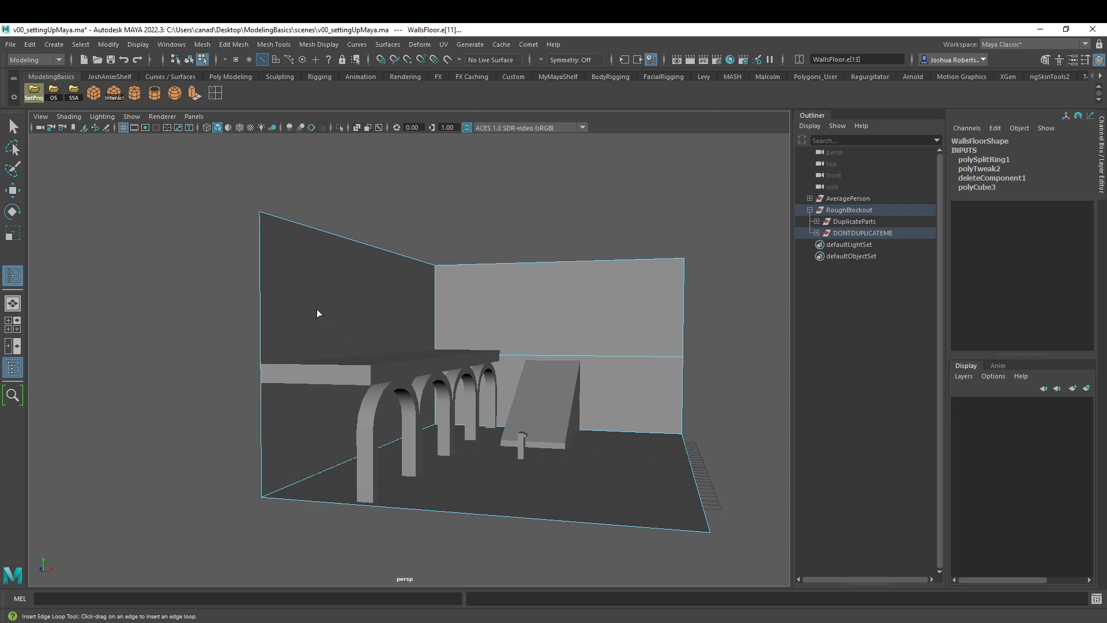
# Step: Switch from the Insert Edge Loop tool to the Move tool and select the side wall face above the slab
pyautogui.moveTo(324, 299); pyautogui.dragTo(329, 304, button='right')
pyautogui.click(328, 319)
pyautogui.press('w')
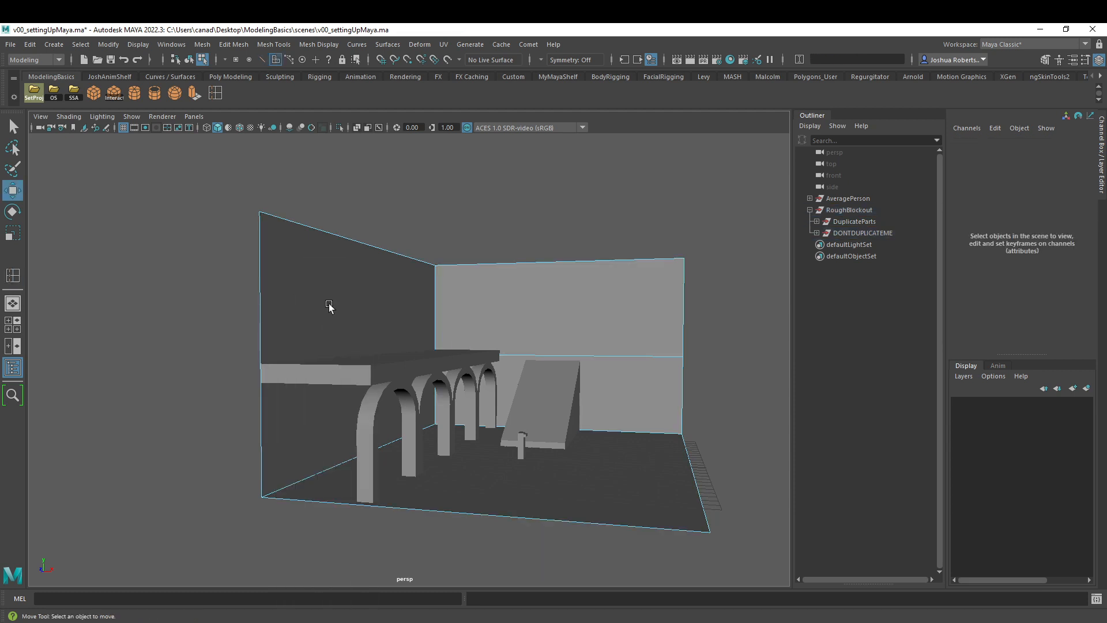
pyautogui.click(13, 275)
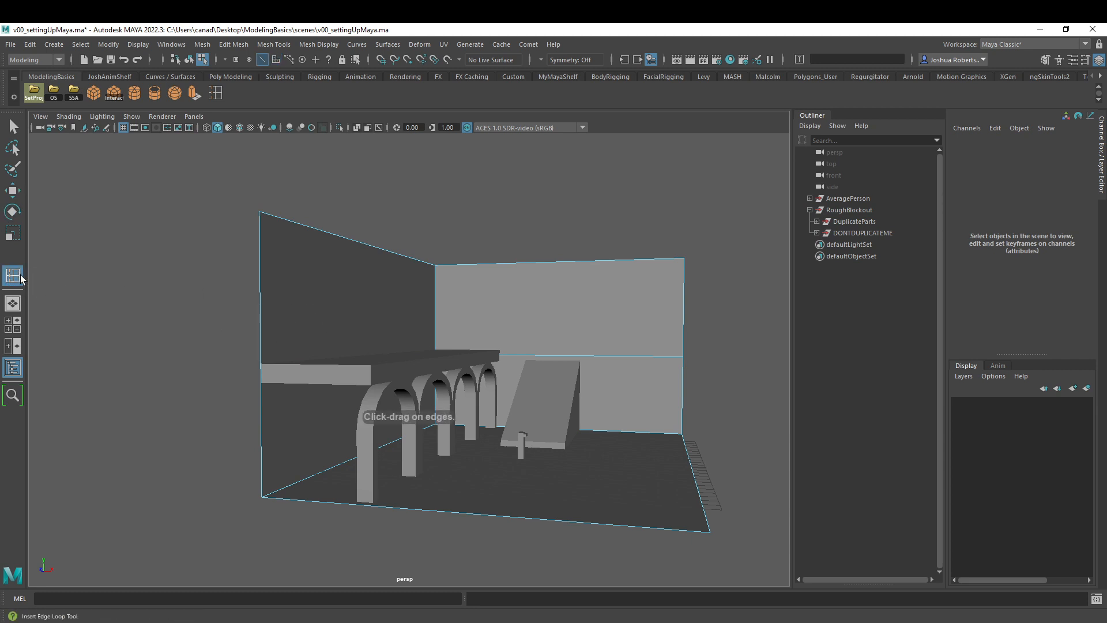
pyautogui.click(13, 190)
pyautogui.click(351, 239)
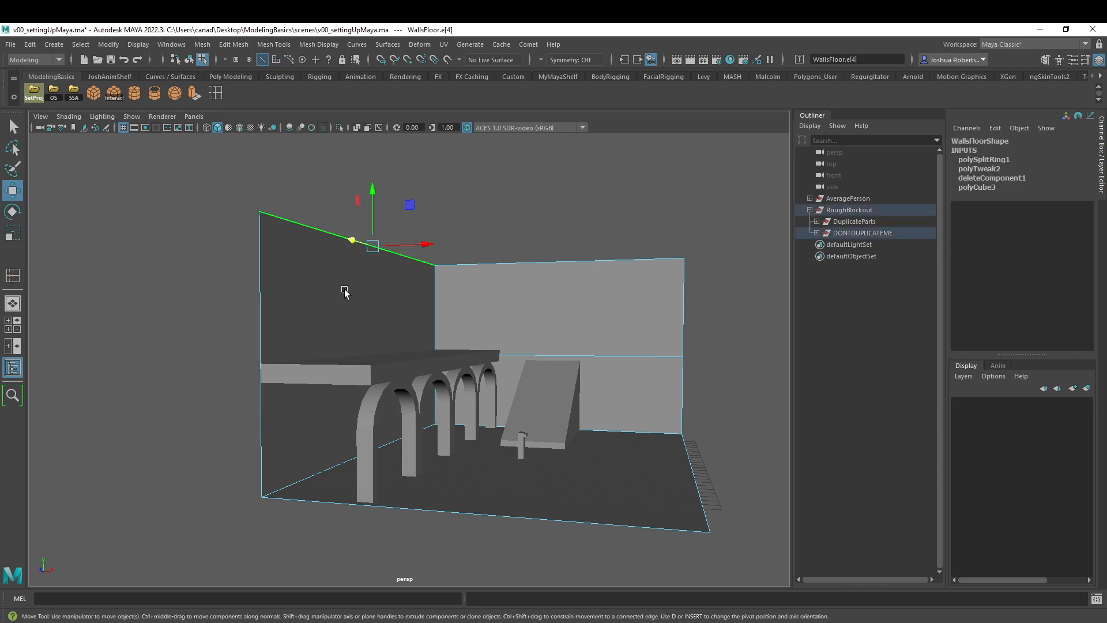
pyautogui.moveTo(350, 306); pyautogui.dragTo(350, 337, button='right')
pyautogui.click(372, 314)
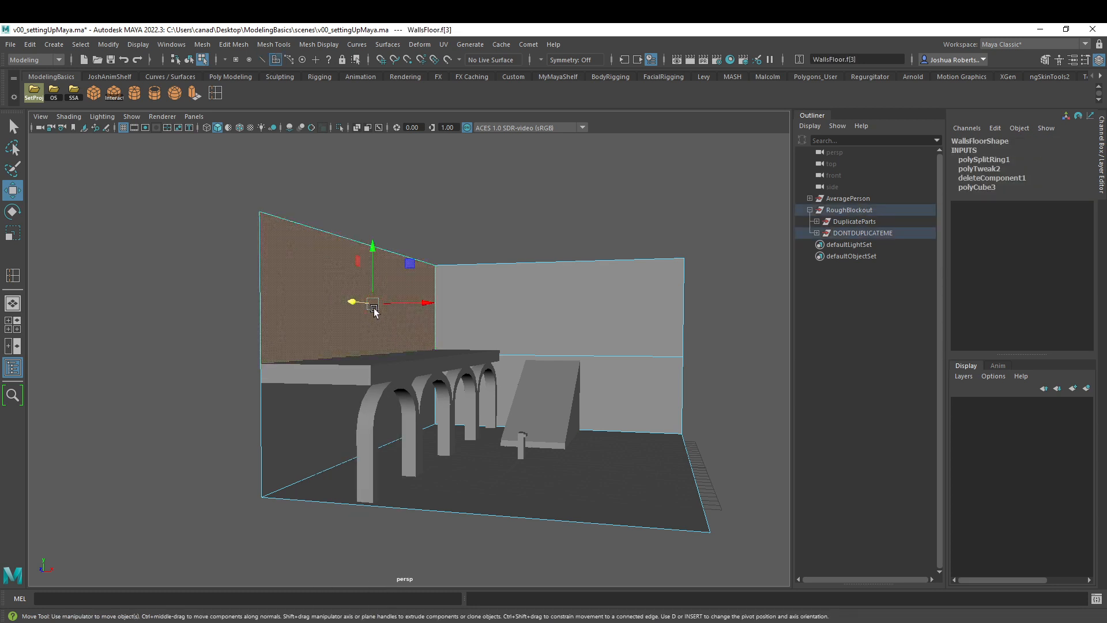
pyautogui.keyDown('alt'); pyautogui.moveTo(372, 314); pyautogui.dragTo(324, 166); pyautogui.keyUp('alt')
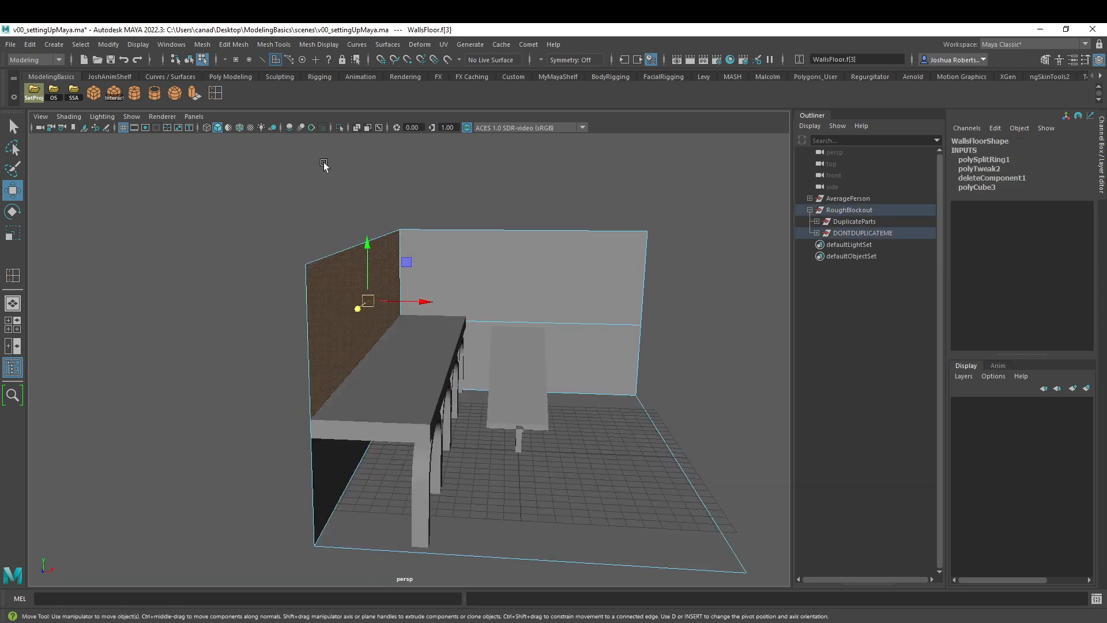
# Step: Extrude the side wall's upper face inward over the slab by about 4.7 units and delete the leftover top and end faces
pyautogui.click(192, 93)
pyautogui.moveTo(318, 298); pyautogui.dragTo(421, 311)
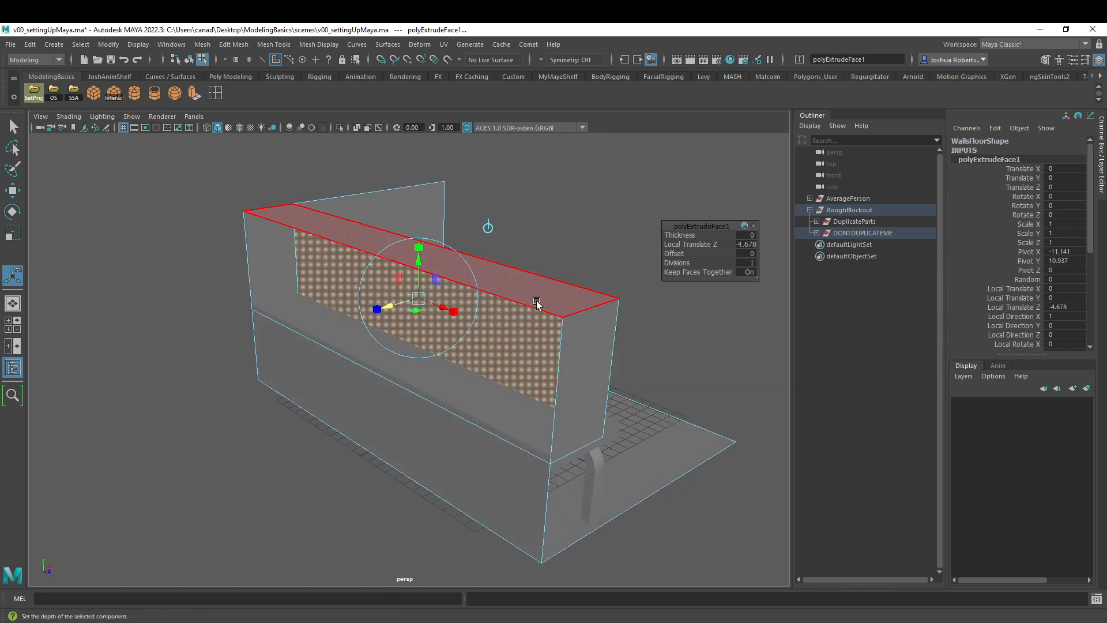
pyautogui.click(541, 293)
pyautogui.keyDown('shift'); pyautogui.click(577, 365); pyautogui.keyUp('shift')
pyautogui.keyDown('shift'); pyautogui.click(497, 410); pyautogui.keyUp('shift')
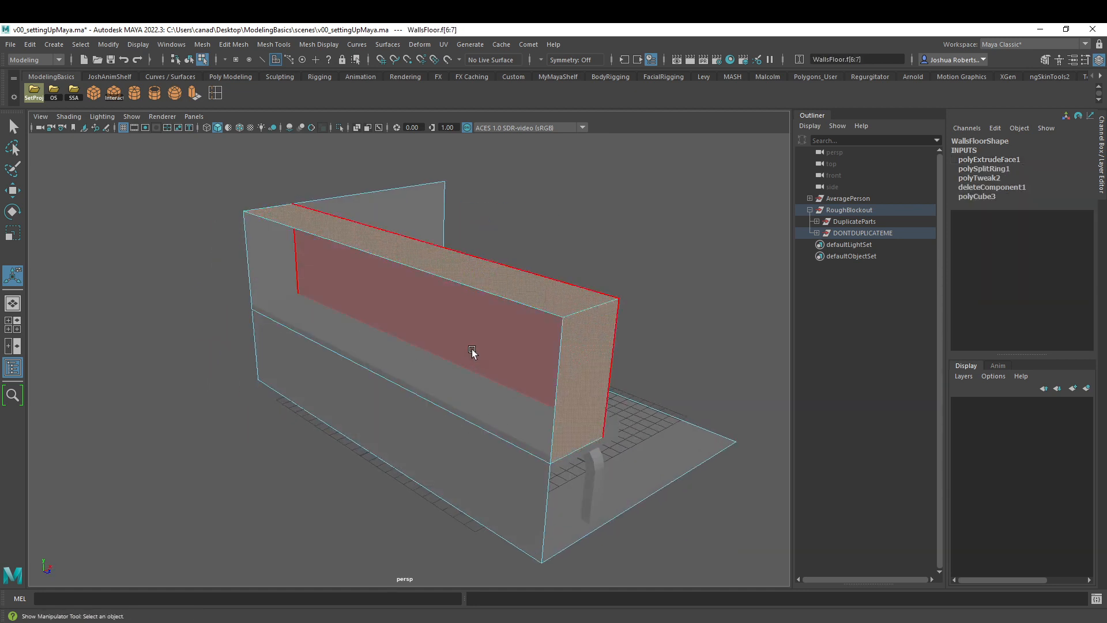
pyautogui.press('Delete')
# Step: Delete the leftover extruded face that overlaps the upper back wall, keeping the full-width back wall face
pyautogui.click(268, 221)
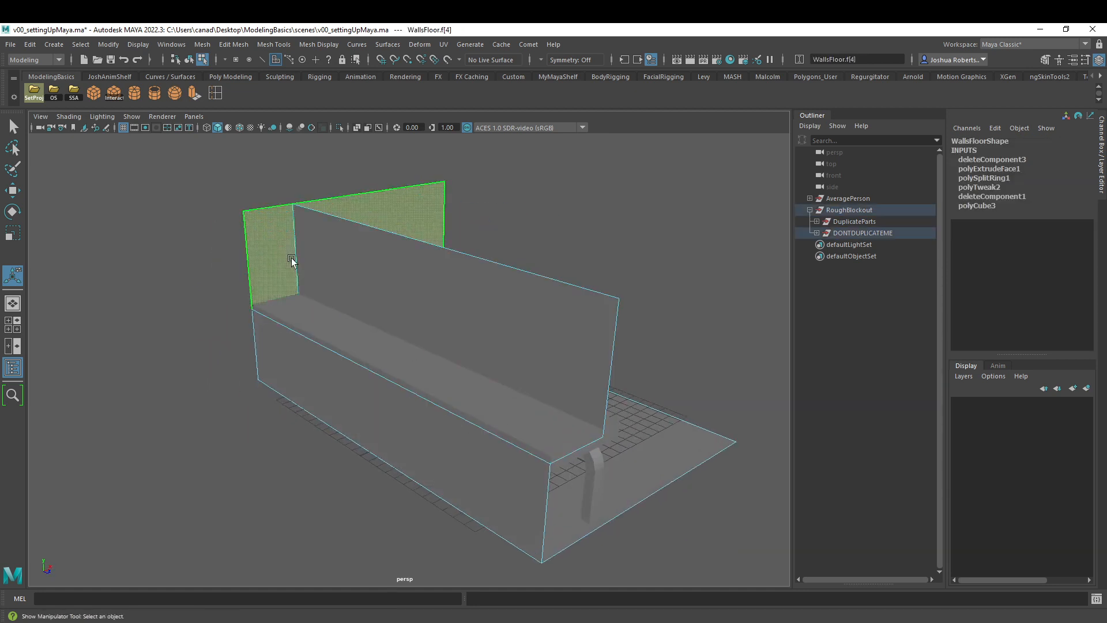
pyautogui.keyDown('alt'); pyautogui.moveTo(444, 248); pyautogui.dragTo(629, 237); pyautogui.keyUp('alt')
pyautogui.click(515, 283)
pyautogui.keyDown('alt'); pyautogui.moveTo(515, 283); pyautogui.dragTo(528, 306); pyautogui.keyUp('alt')
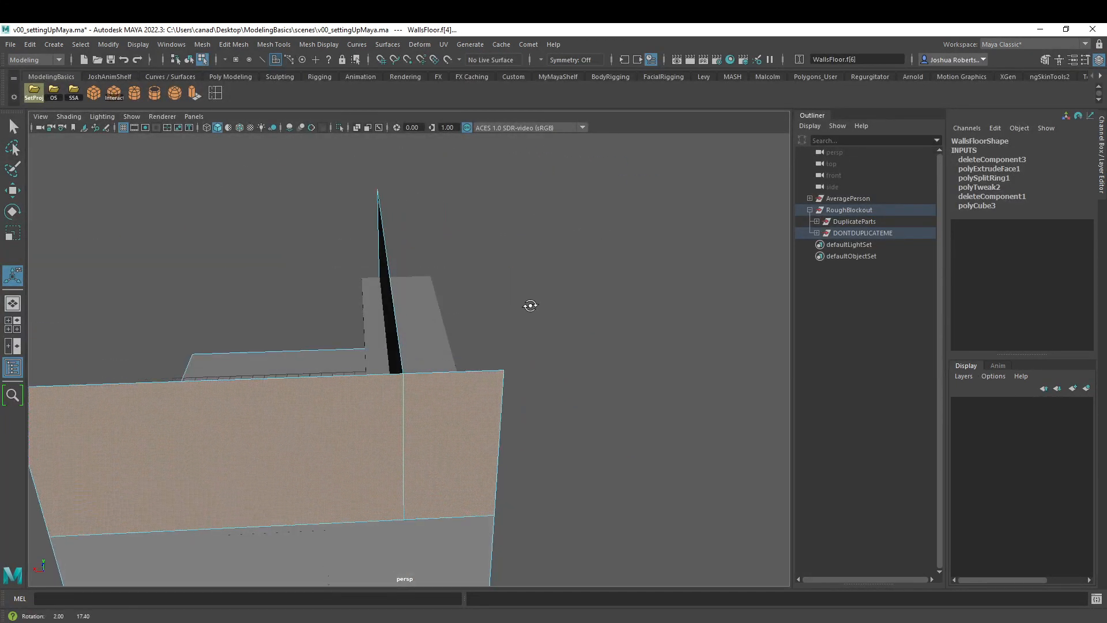
pyautogui.keyDown('alt'); pyautogui.moveTo(279, 425); pyautogui.dragTo(583, 294); pyautogui.keyUp('alt')
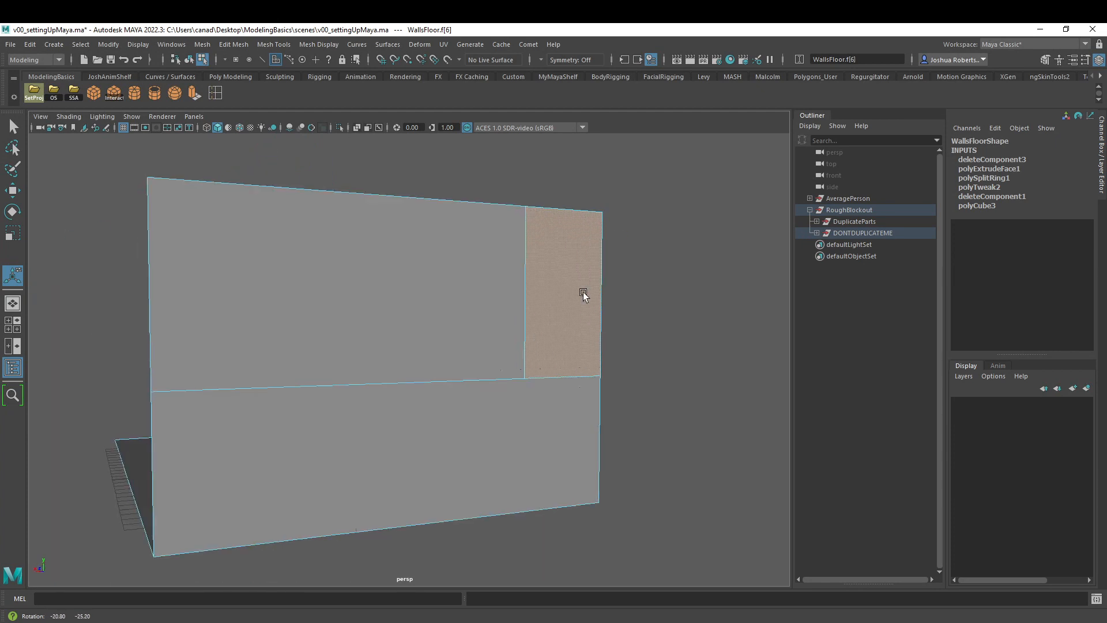
pyautogui.keyDown('alt'); pyautogui.moveTo(648, 217); pyautogui.dragTo(563, 240, button='right'); pyautogui.keyUp('alt')
pyautogui.click(552, 301)
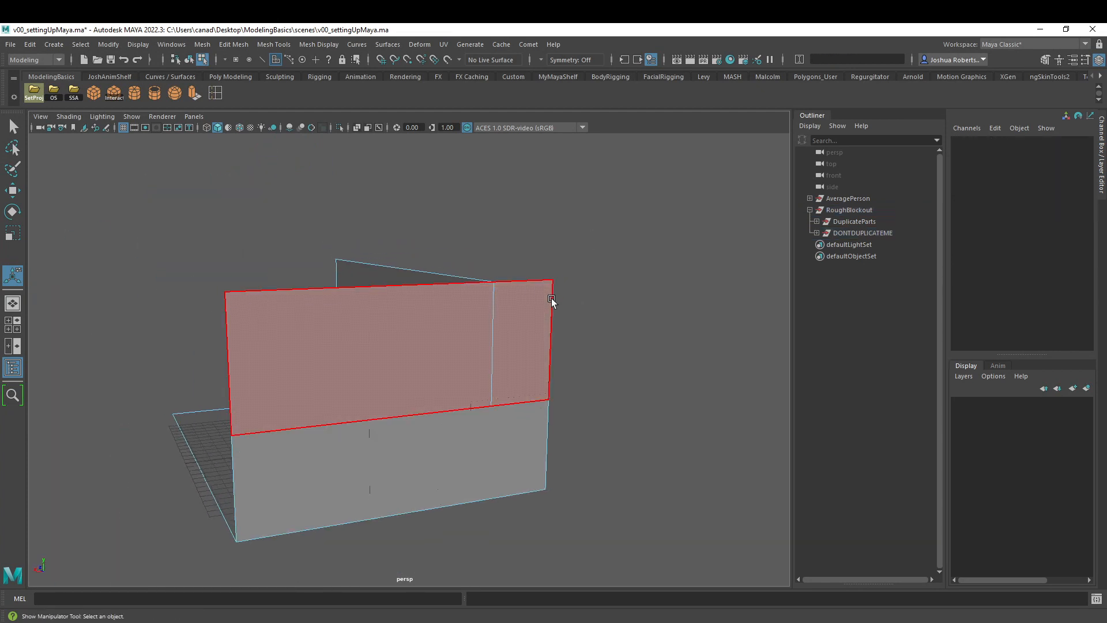
pyautogui.keyDown('alt'); pyautogui.moveTo(534, 305); pyautogui.dragTo(501, 306); pyautogui.keyUp('alt')
pyautogui.moveTo(393, 331); pyautogui.dragTo(399, 361, button='right')
pyautogui.keyDown('alt'); pyautogui.moveTo(420, 311); pyautogui.dragTo(413, 362); pyautogui.keyUp('alt')
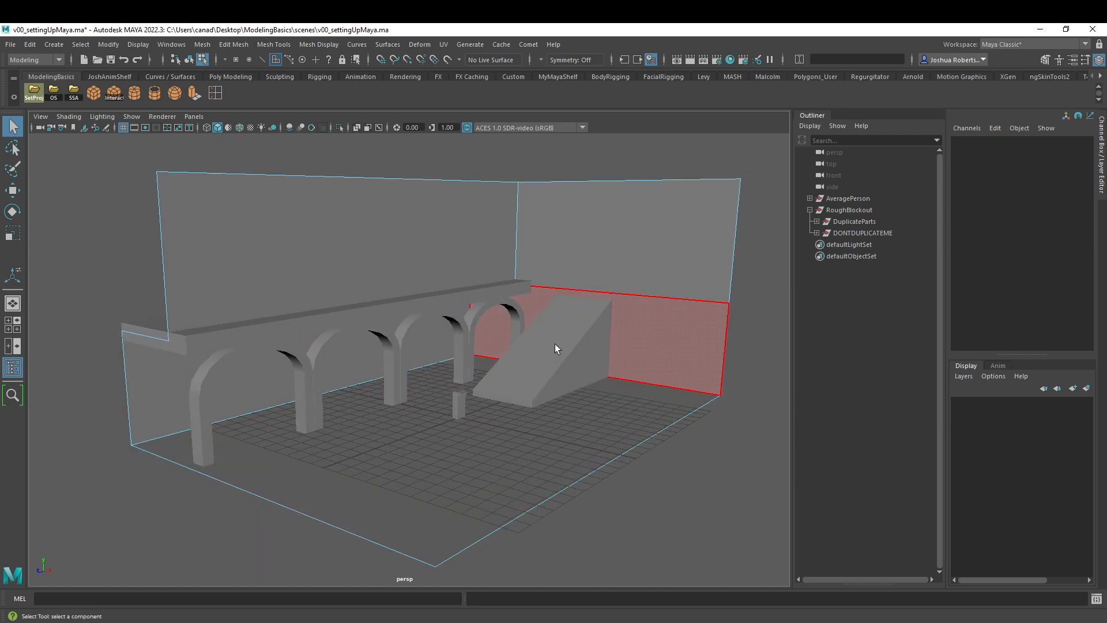
# Step: Return to object mode and move the stairs away from the back wall to a Translate Z of about -1.64
pyautogui.keyDown('alt'); pyautogui.moveTo(554, 344); pyautogui.dragTo(452, 366); pyautogui.keyUp('alt')
pyautogui.moveTo(707, 257); pyautogui.dragTo(738, 233, button='right')
pyautogui.click(588, 320)
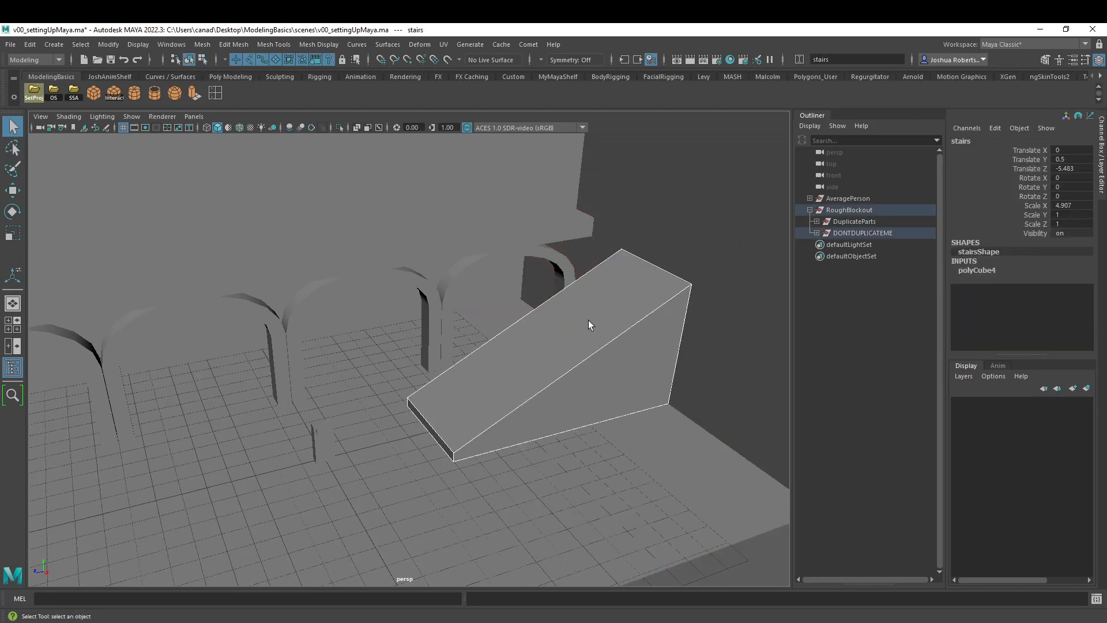
pyautogui.keyDown('alt'); pyautogui.moveTo(588, 320); pyautogui.dragTo(325, 402); pyautogui.keyUp('alt')
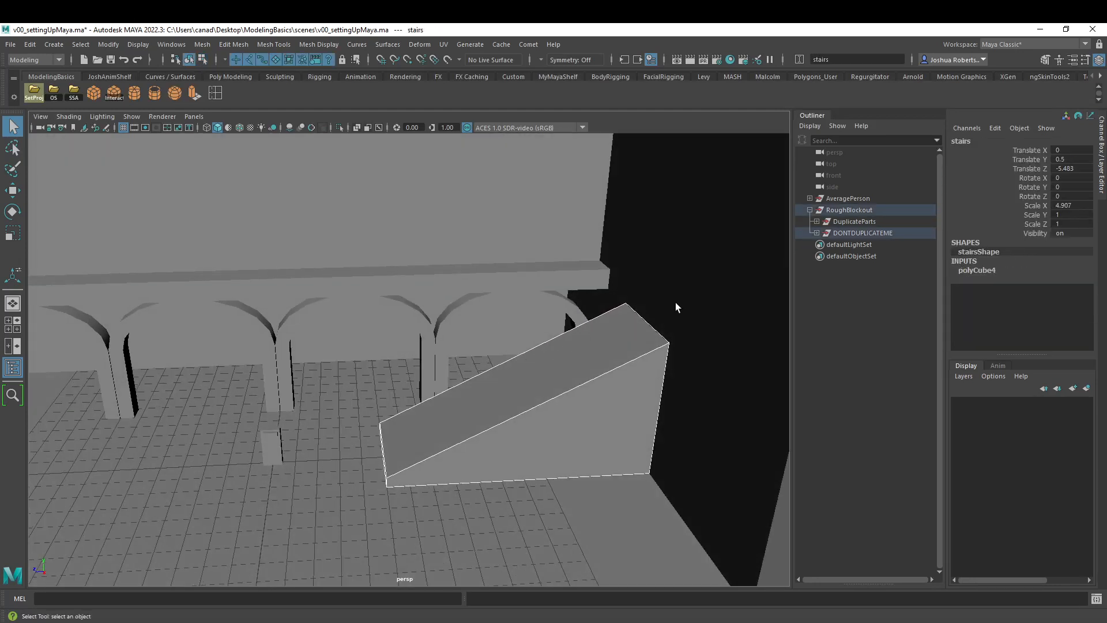
pyautogui.press('w')
pyautogui.moveTo(345, 456); pyautogui.dragTo(259, 455)
pyautogui.keyDown('alt'); pyautogui.moveTo(459, 309); pyautogui.dragTo(511, 316); pyautogui.keyUp('alt')
# Step: Duplicate the upperFloor slab and move the copy along X off the arches toward the room's centre
pyautogui.click(405, 231)
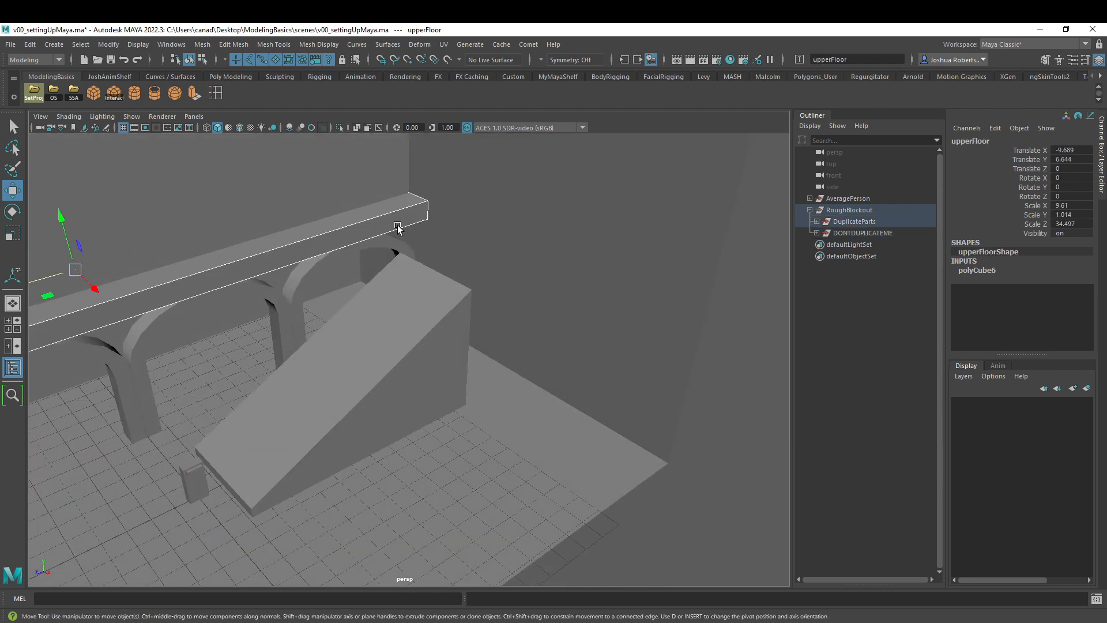
pyautogui.keyDown('alt'); pyautogui.moveTo(396, 228); pyautogui.dragTo(431, 278); pyautogui.keyUp('alt')
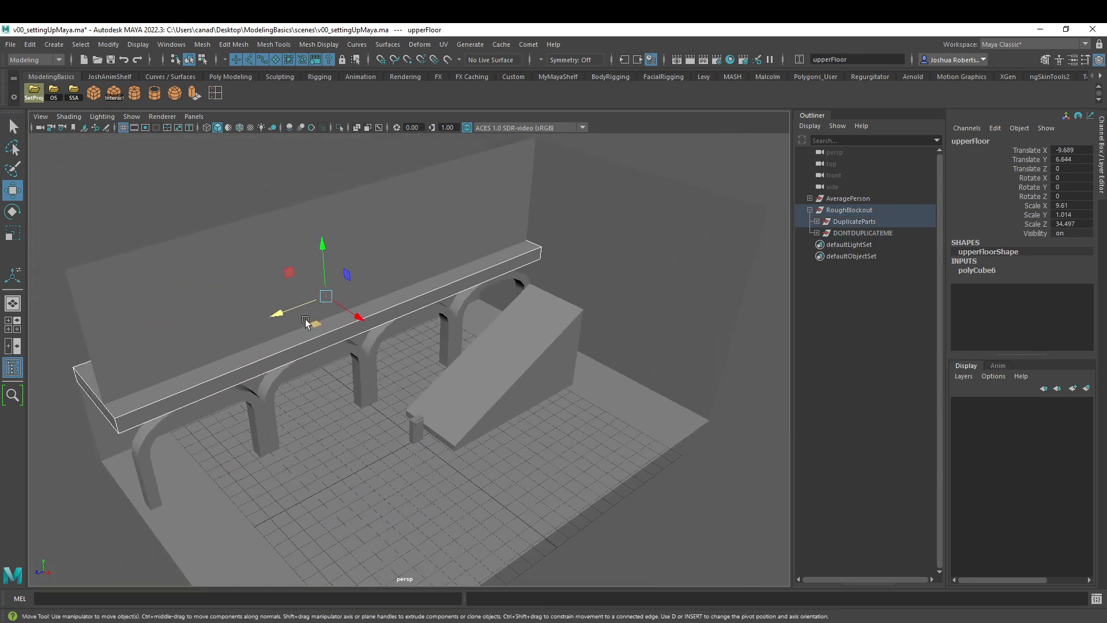
pyautogui.hotkey('ctrl', 'd')
pyautogui.moveTo(359, 318); pyautogui.dragTo(434, 365)
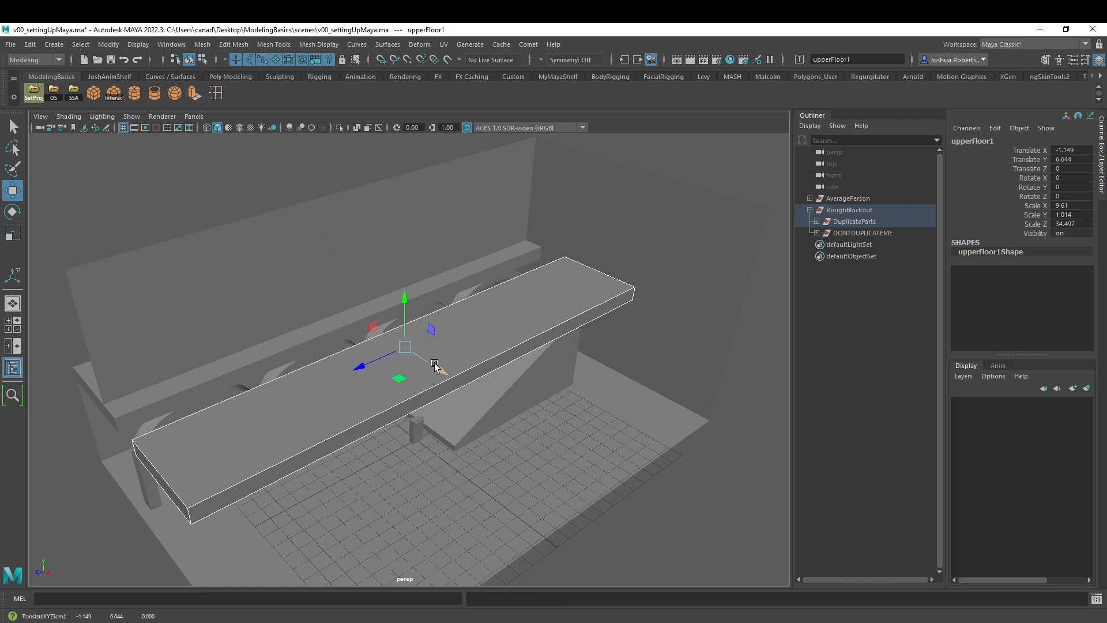
# Step: Shorten the copied slab to a Z scale of about 5.88 and move it against the back wall at about Z -14.1
pyautogui.press('r')
pyautogui.moveTo(363, 366); pyautogui.dragTo(507, 277)
pyautogui.press('w')
pyautogui.moveTo(440, 291); pyautogui.dragTo(483, 296)
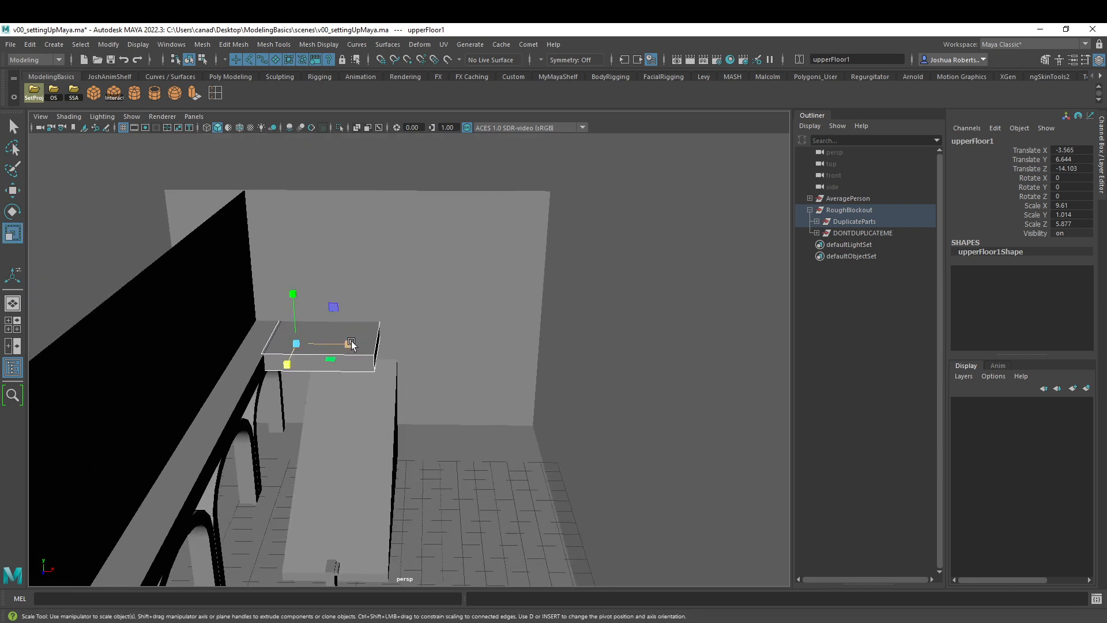
# Step: Stretch the copied slab across the back wall to about 23.9 in X scale and snap its end vertices to the original slab's inner edge
pyautogui.moveTo(349, 343); pyautogui.dragTo(444, 346)
pyautogui.moveTo(324, 341); pyautogui.dragTo(294, 286, button='right')
pyautogui.moveTo(265, 266); pyautogui.dragTo(332, 430)
pyautogui.press('v')
pyautogui.moveTo(345, 344); pyautogui.dragTo(284, 310)
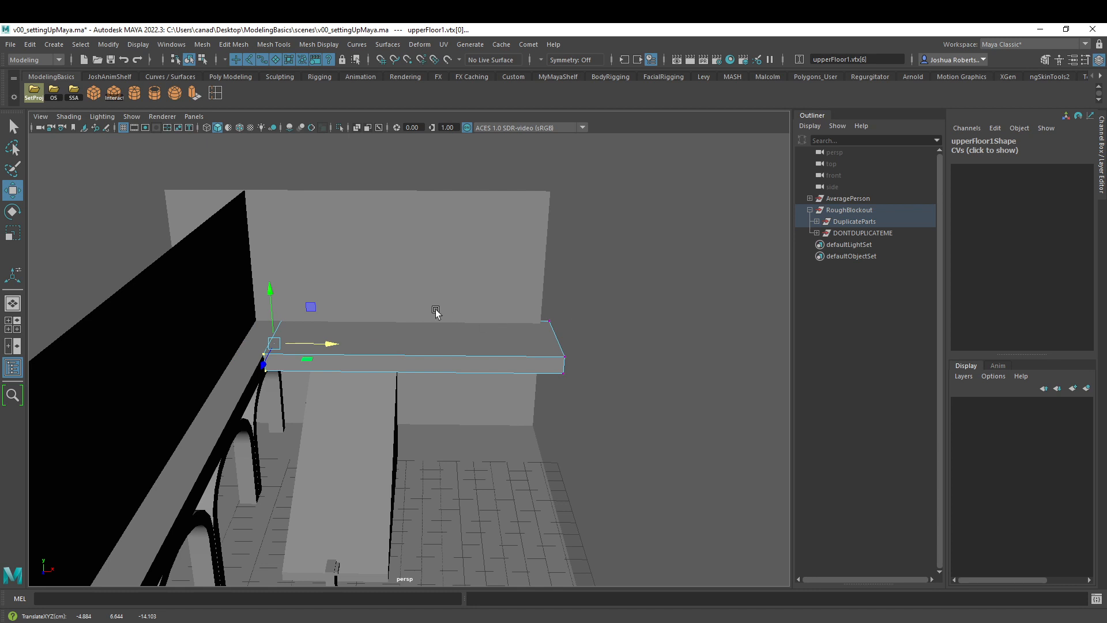
pyautogui.moveTo(502, 344); pyautogui.dragTo(560, 362, button='right')
pyautogui.keyDown('alt'); pyautogui.moveTo(473, 344); pyautogui.dragTo(564, 362, button='middle'); pyautogui.keyUp('alt')
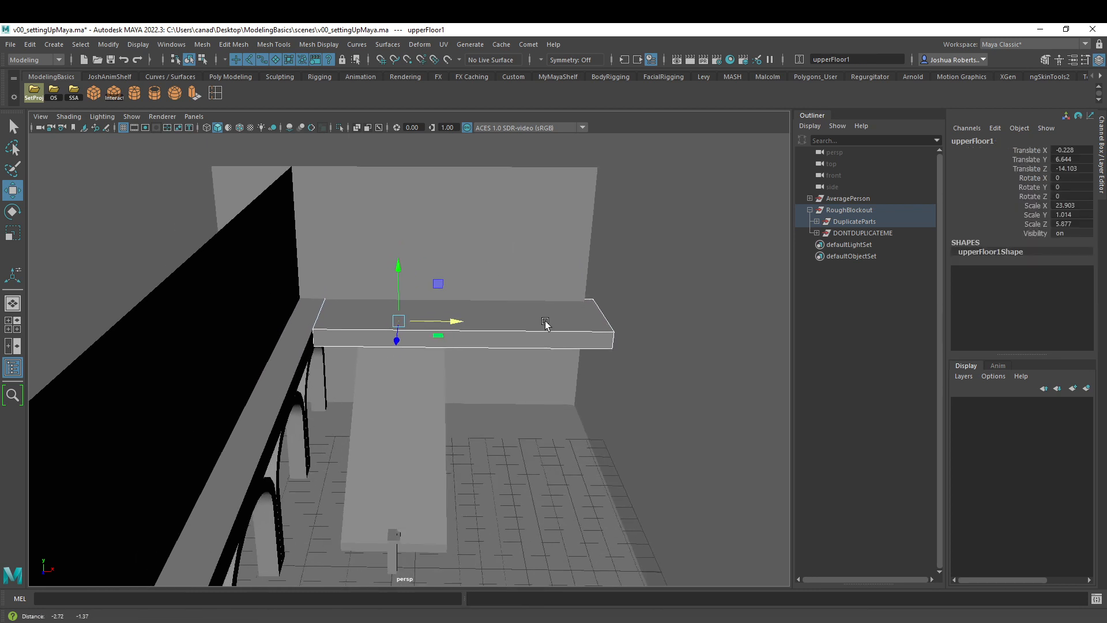
# Step: Move the stairs forward along Z to about 3.14 so they stand clear of the back slab
pyautogui.keyDown('alt'); pyautogui.moveTo(480, 360); pyautogui.dragTo(449, 357); pyautogui.keyUp('alt')
pyautogui.click(420, 412)
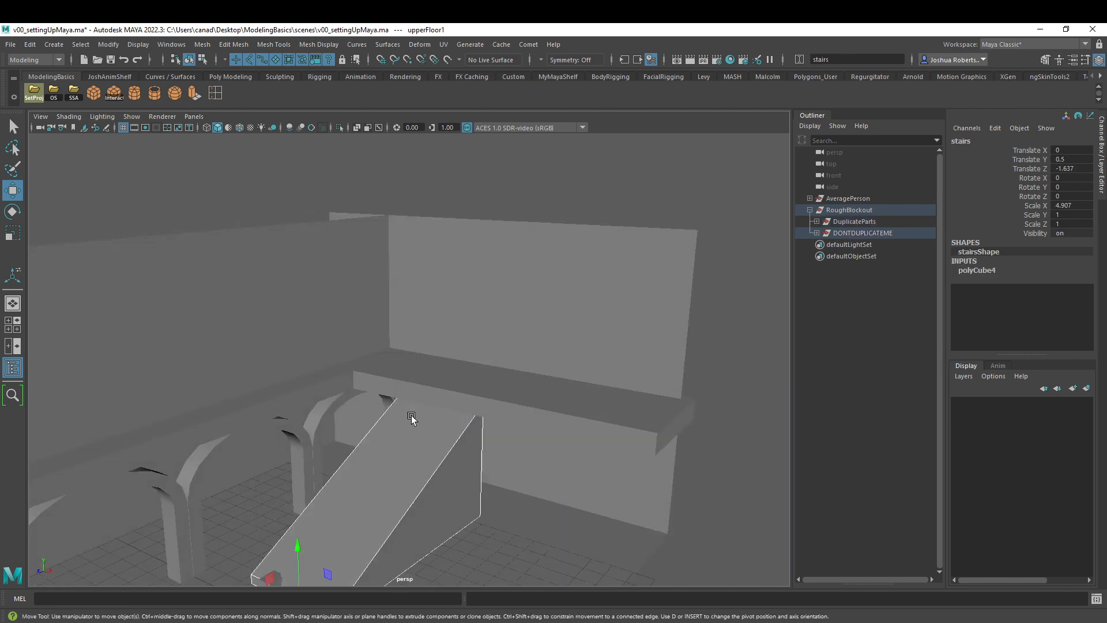
pyautogui.keyDown('alt'); pyautogui.moveTo(413, 419); pyautogui.dragTo(482, 385, button='right'); pyautogui.keyUp('alt')
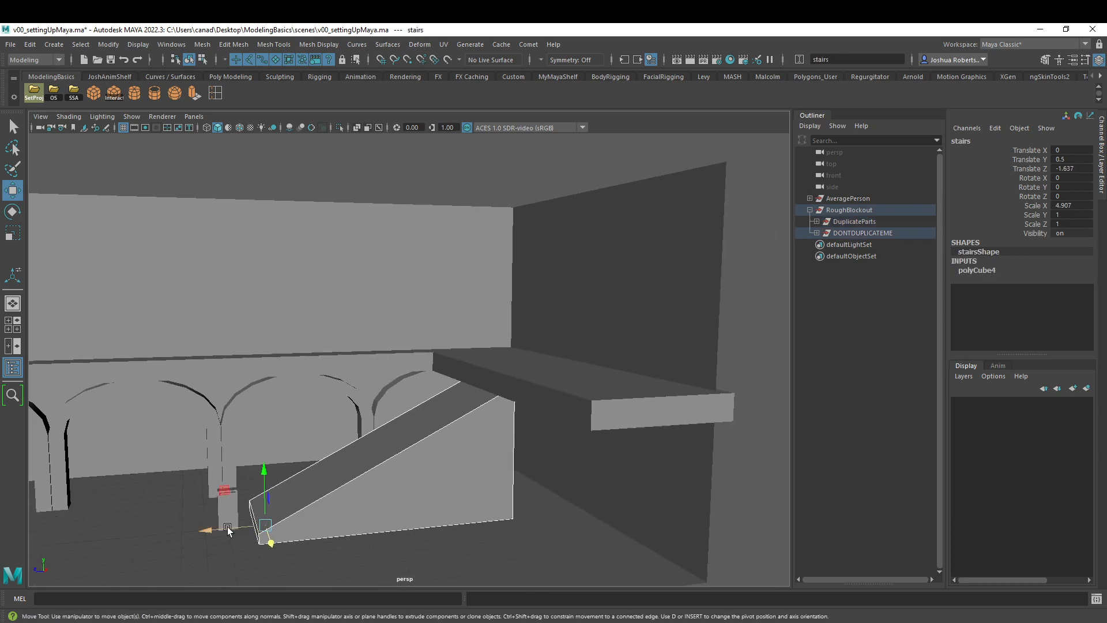
pyautogui.moveTo(228, 529); pyautogui.dragTo(420, 369)
pyautogui.keyDown('alt'); pyautogui.moveTo(489, 434); pyautogui.dragTo(516, 436); pyautogui.keyUp('alt')
pyautogui.moveTo(182, 531); pyautogui.dragTo(118, 524)
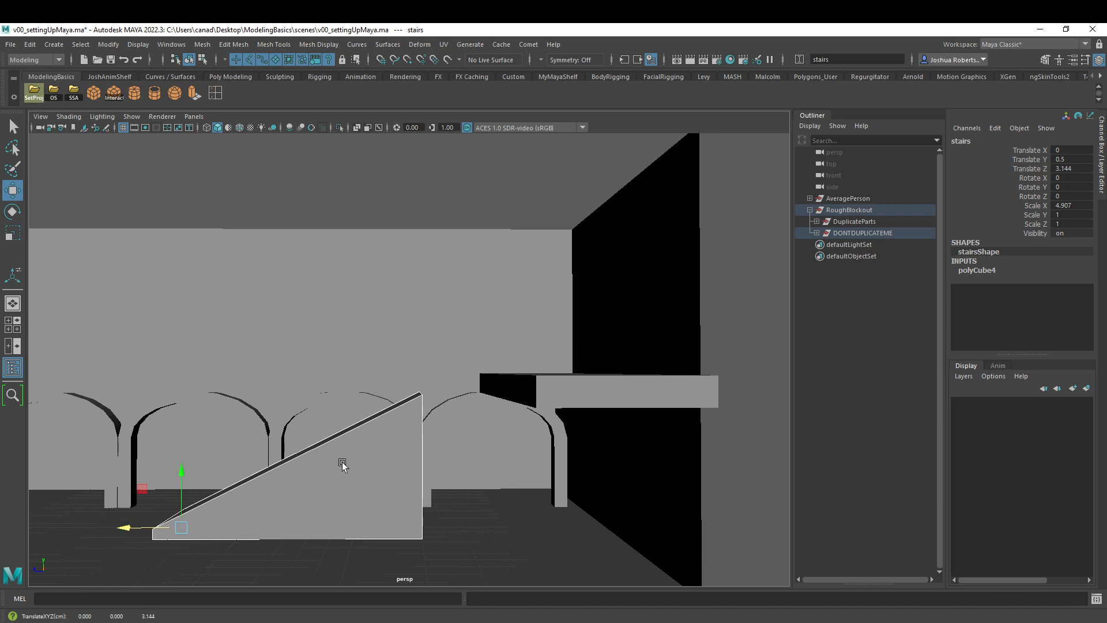
# Step: Extend the stairs by moving their rear face back along Z to the front edge of the back slab
pyautogui.keyDown('alt'); pyautogui.moveTo(341, 460); pyautogui.dragTo(480, 448); pyautogui.keyUp('alt')
pyautogui.rightClick(458, 449)
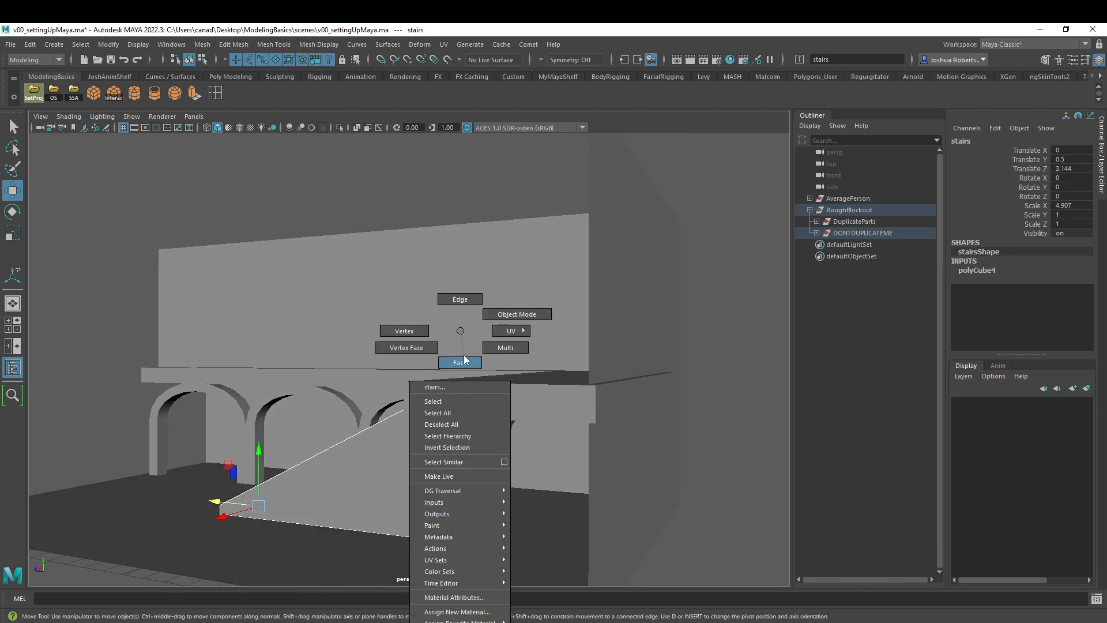
pyautogui.moveTo(464, 358); pyautogui.dragTo(463, 363, button='right')
pyautogui.click(455, 468)
pyautogui.moveTo(403, 456); pyautogui.dragTo(441, 461)
pyautogui.keyDown('alt'); pyautogui.moveTo(428, 460); pyautogui.dragTo(477, 395); pyautogui.keyUp('alt')
pyautogui.press('v')
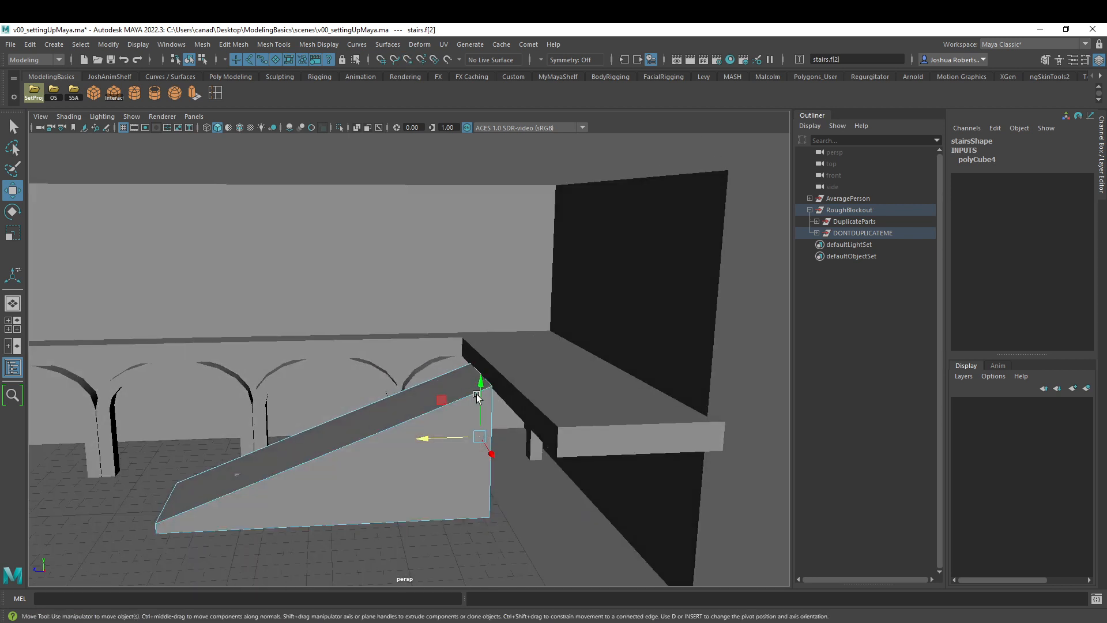
# Step: Select the stairs' top rear edge and snap it up to the height of the back slab's upper surface
pyautogui.moveTo(482, 372); pyautogui.dragTo(478, 293, button='right')
pyautogui.click(473, 378)
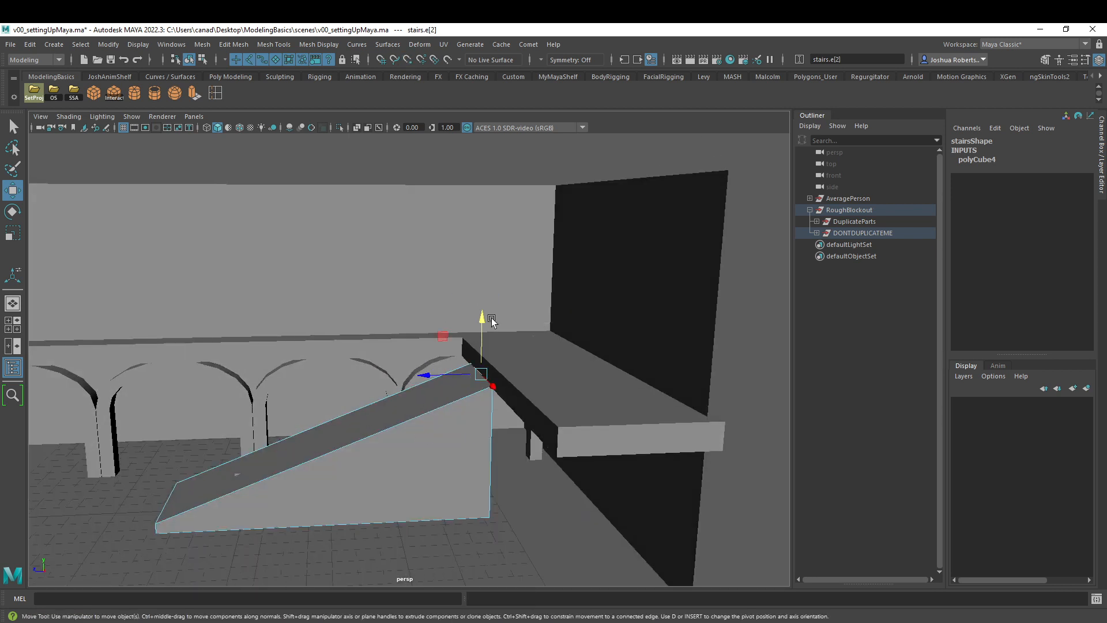
pyautogui.press('v')
pyautogui.moveTo(492, 318); pyautogui.dragTo(520, 440)
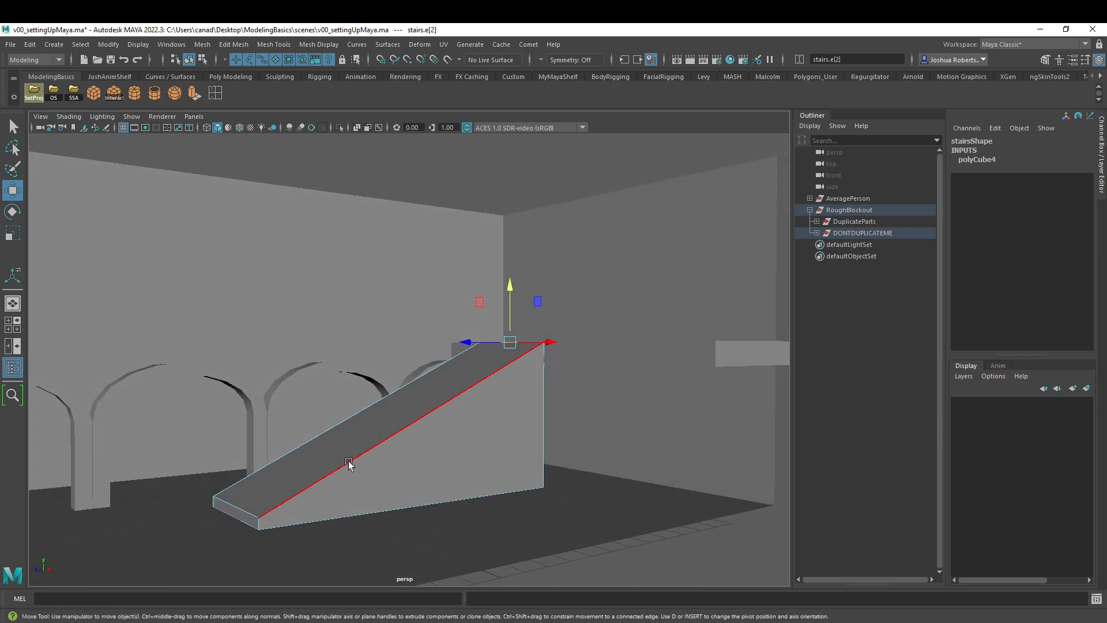
# Step: Select the upper edge of the stairs' low front face and delete it
pyautogui.click(242, 508)
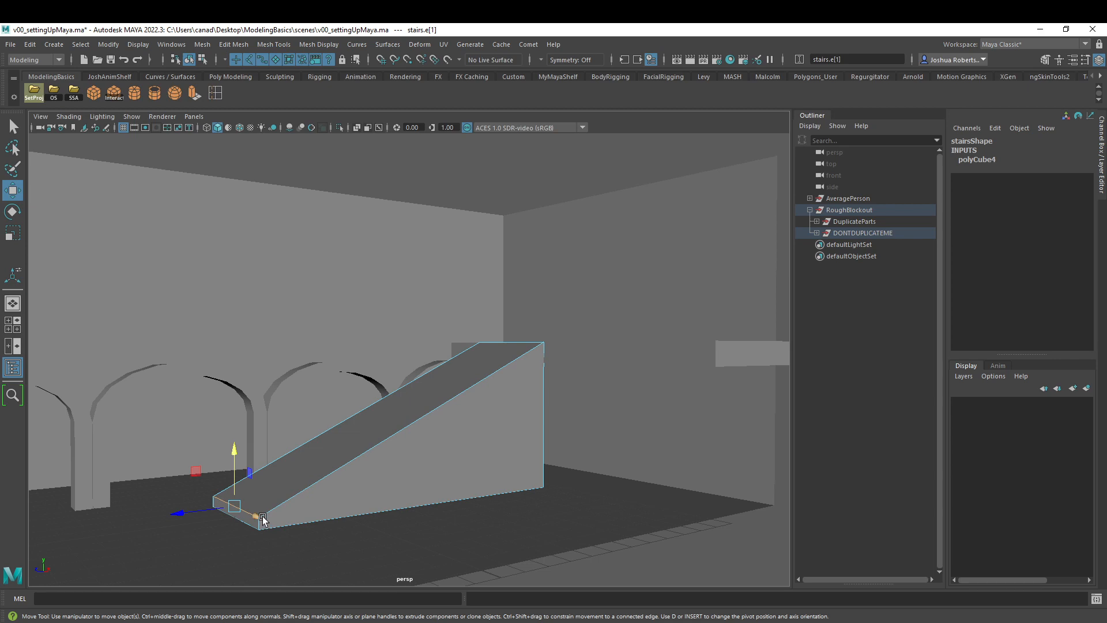
pyautogui.scroll(5, 278, 493)
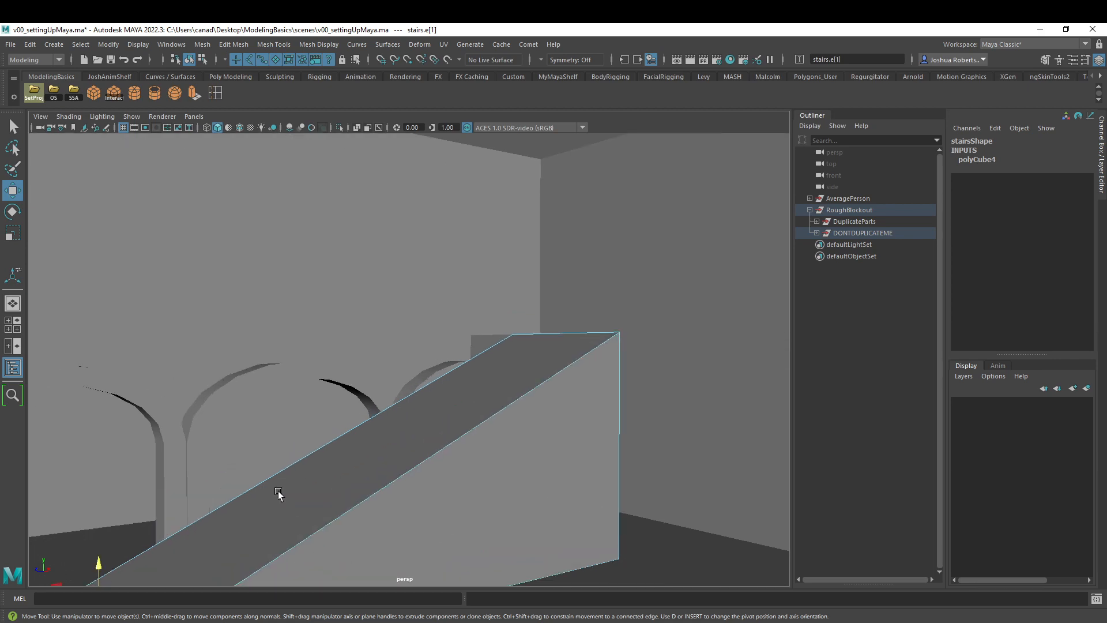
pyautogui.moveTo(279, 496)
pyautogui.keyDown('alt'); pyautogui.mouseDown()
pyautogui.moveTo(271, 500)
pyautogui.moveTo(390, 358)
pyautogui.moveTo(348, 403)
pyautogui.moveTo(338, 385)
pyautogui.moveTo(299, 488)
pyautogui.mouseUp(); pyautogui.keyUp('alt')
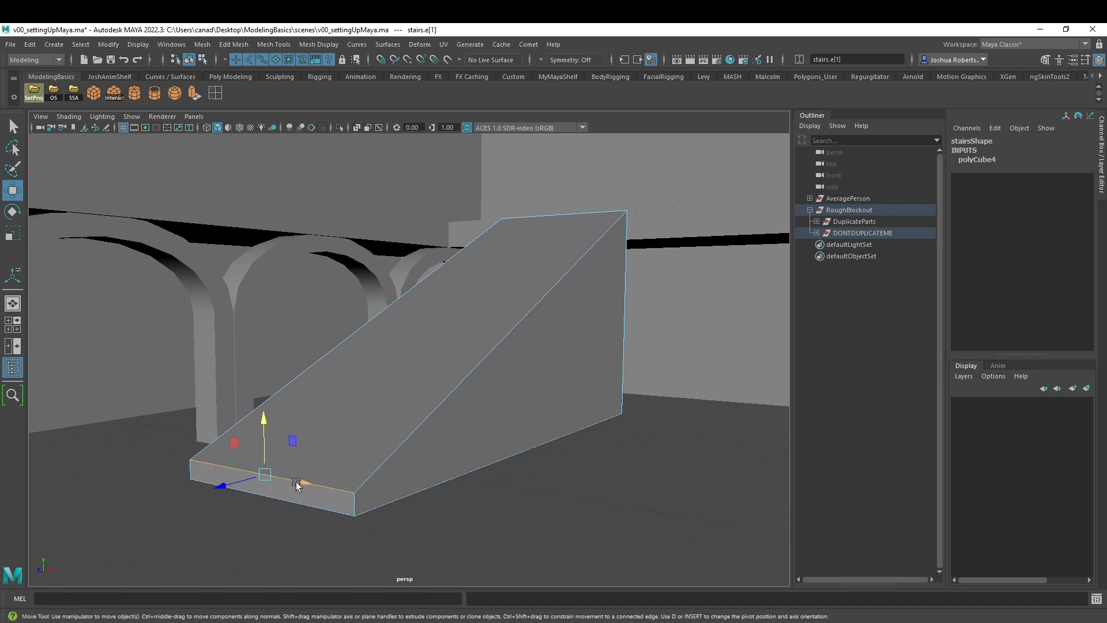
pyautogui.press('Delete')
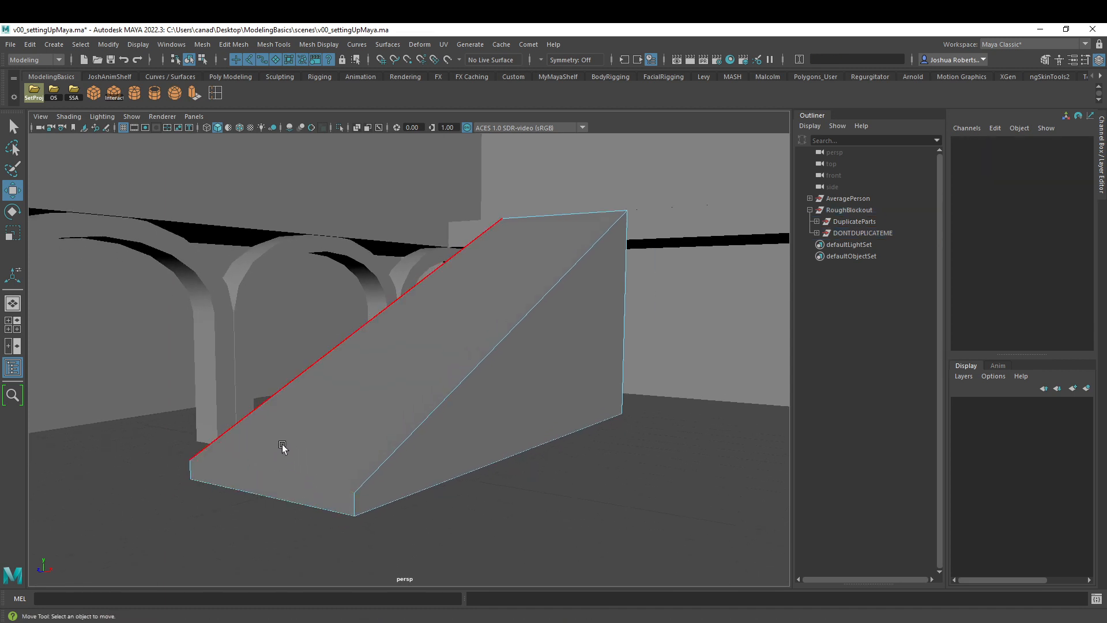
# Step: Delete the two vertices left at the ends of the removed front edge of the stairs
pyautogui.keyDown('alt'); pyautogui.moveTo(346, 452); pyautogui.dragTo(319, 466); pyautogui.keyUp('alt')
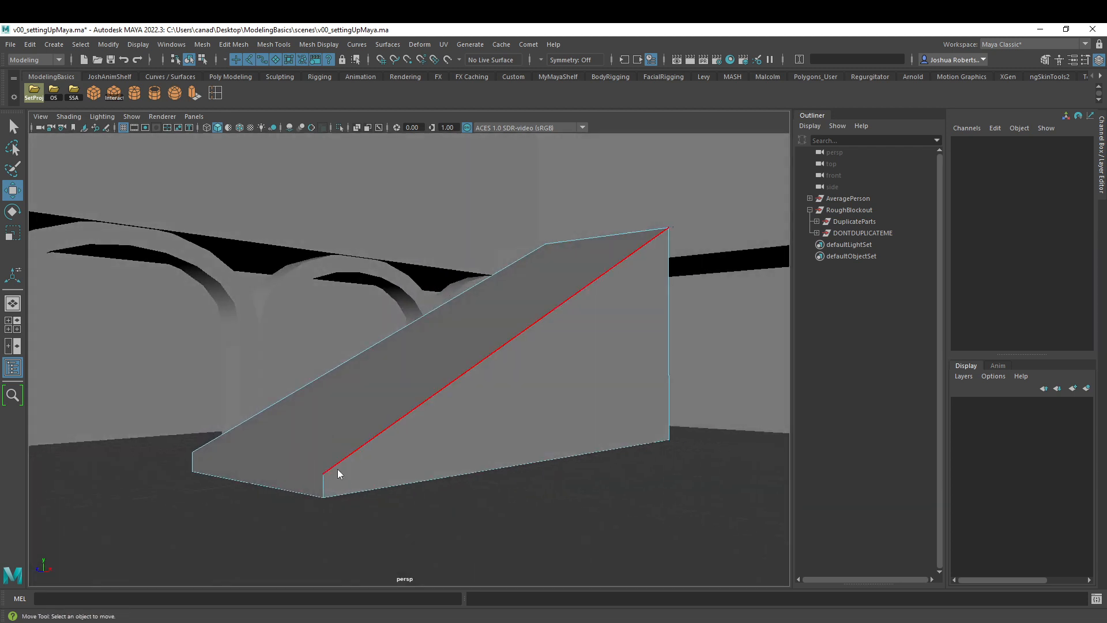
pyautogui.moveTo(337, 330); pyautogui.dragTo(304, 329, button='right')
pyautogui.click(323, 474)
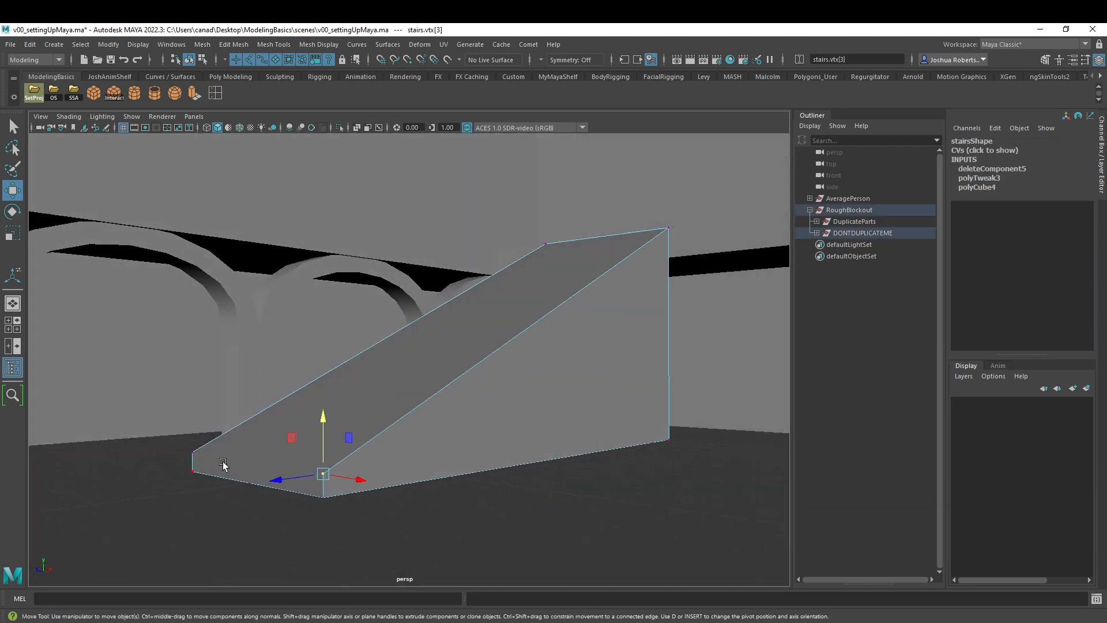
pyautogui.keyDown('shift'); pyautogui.click(192, 451); pyautogui.keyUp('shift')
pyautogui.press('Delete')
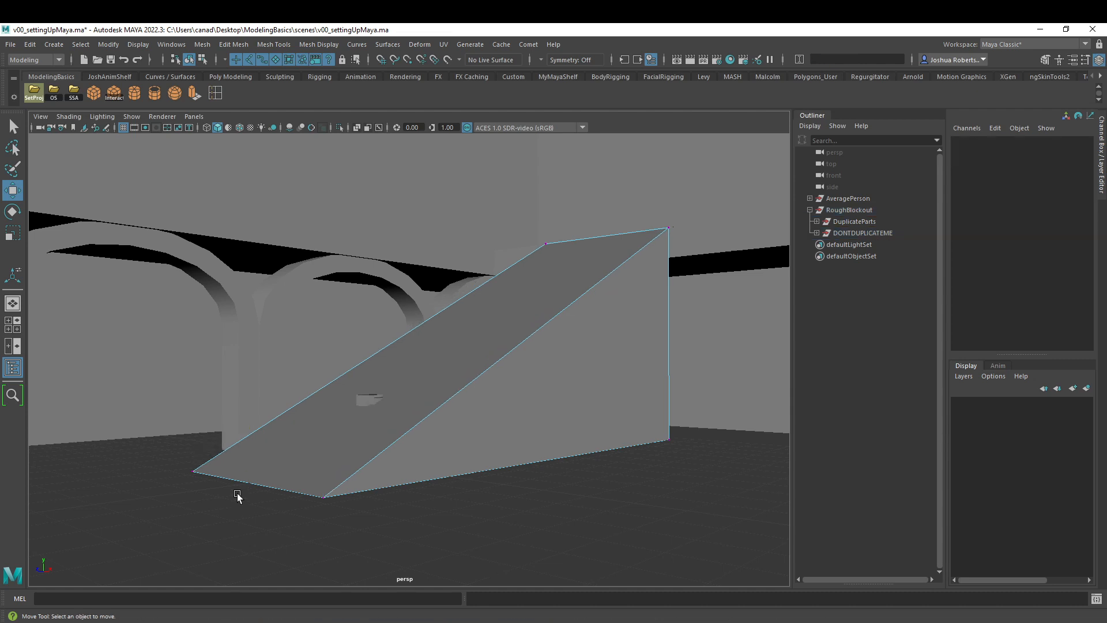
# Step: Undo the vertex and edge deletions on the front of the stairs
pyautogui.moveTo(330, 429)
pyautogui.keyDown('alt'); pyautogui.mouseDown()
pyautogui.moveTo(365, 437)
pyautogui.moveTo(317, 440)
pyautogui.mouseUp(); pyautogui.keyUp('alt')
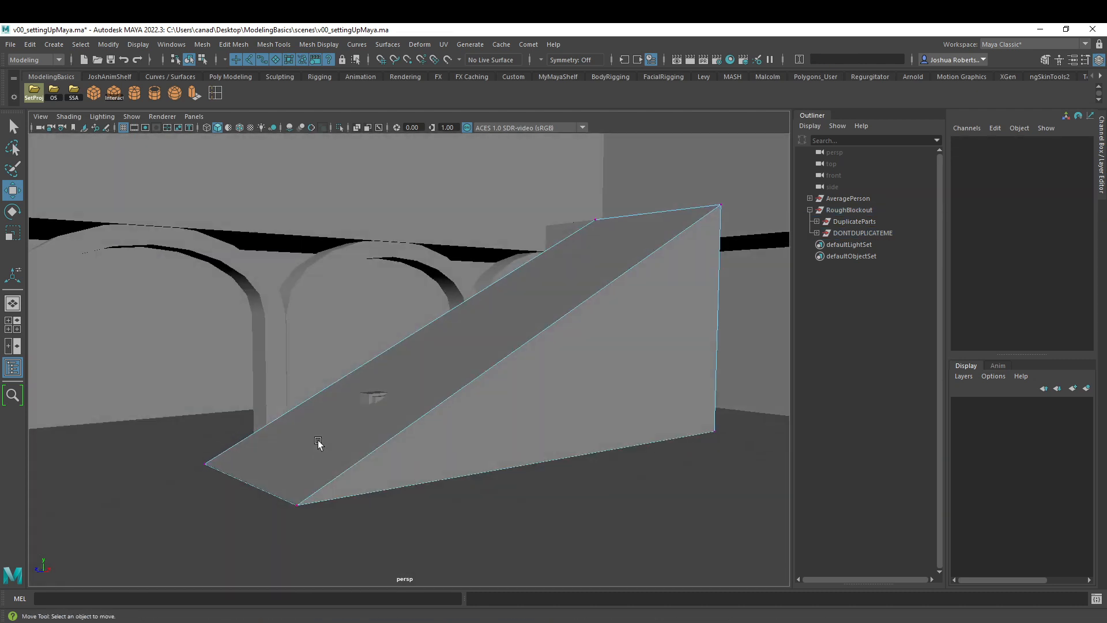
pyautogui.hotkey('ctrl', 'z')
pyautogui.hotkey('ctrl', 'z')
pyautogui.hotkey('ctrl', 'z')
pyautogui.hotkey('ctrl', 'z')
# Step: Delete the stairs' upper front edge together with its vertices to form a clean wedge, and return to object mode
pyautogui.click(237, 456)
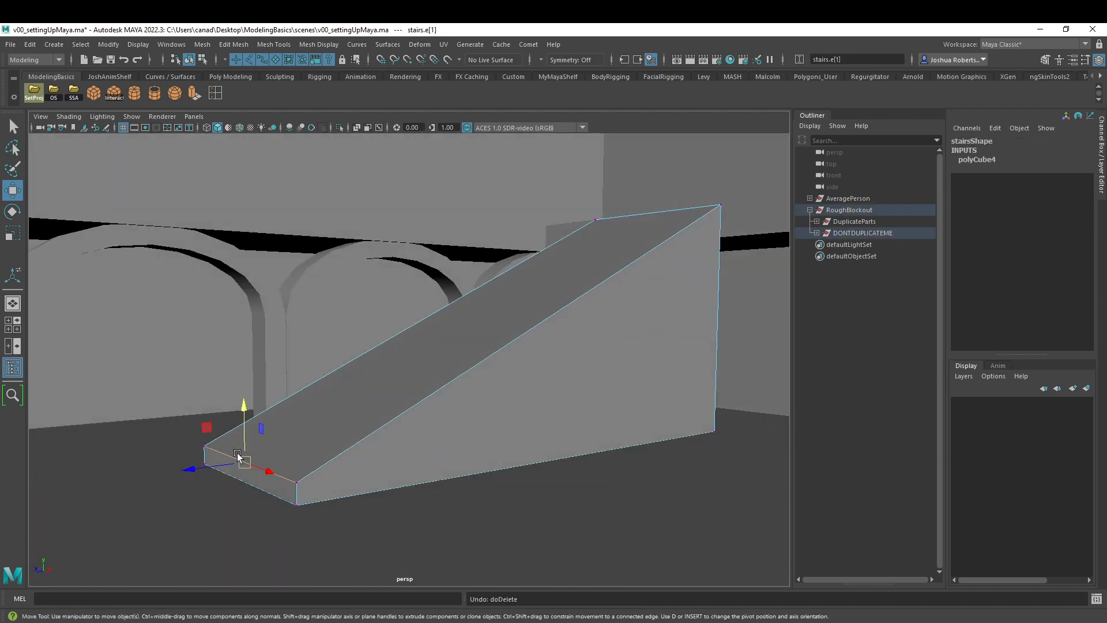
pyautogui.moveTo(350, 363); pyautogui.dragTo(350, 364, button='right')
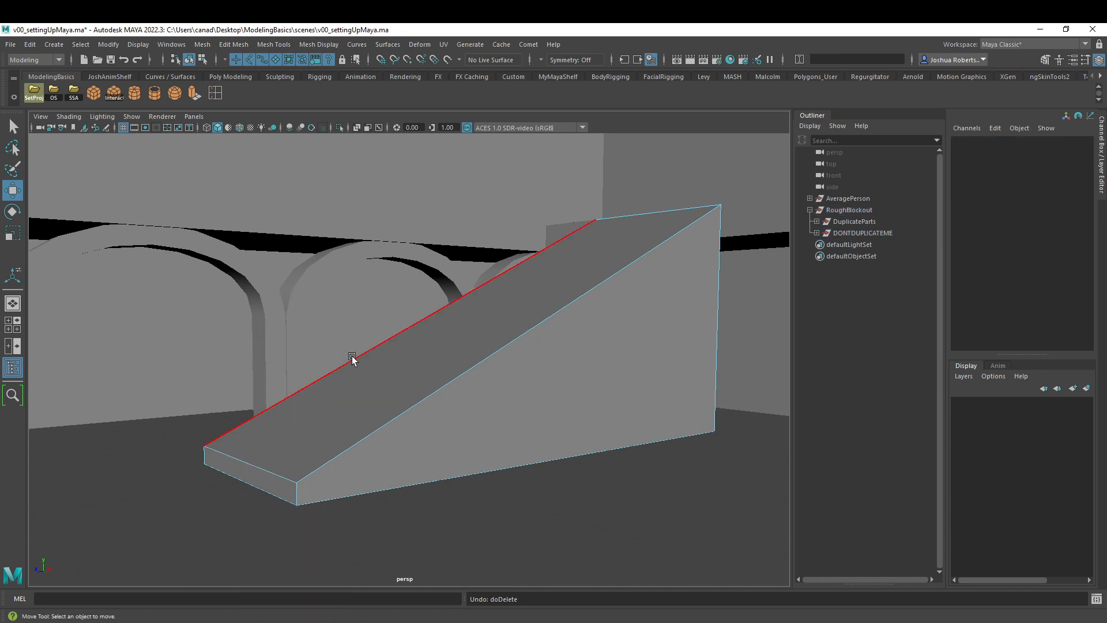
pyautogui.moveTo(304, 449); pyautogui.dragTo(302, 299, button='right')
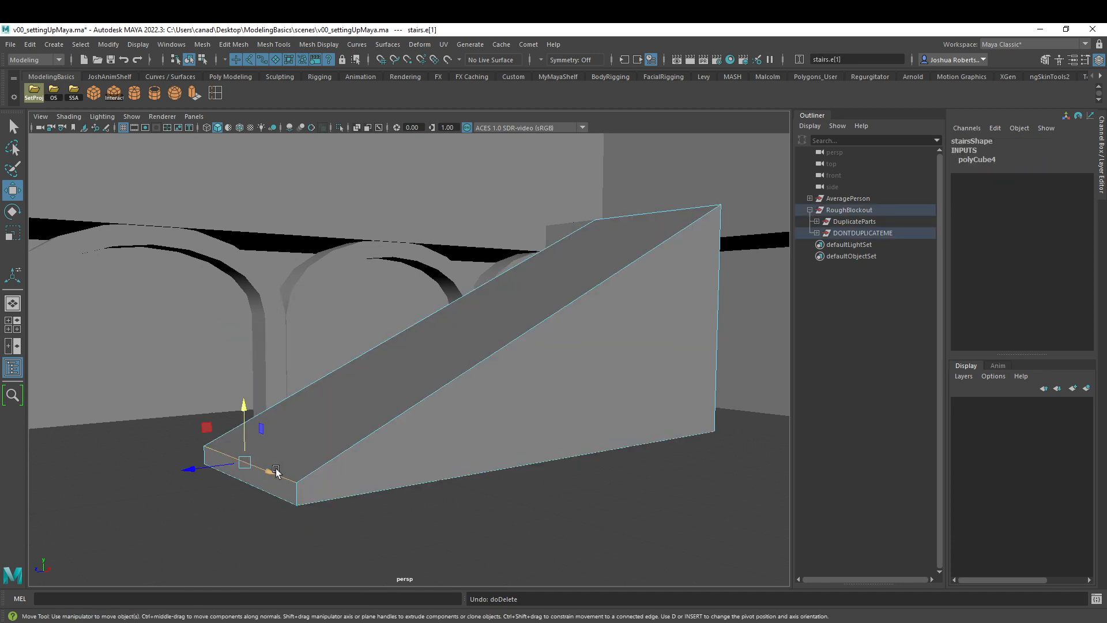
pyautogui.press('Delete')
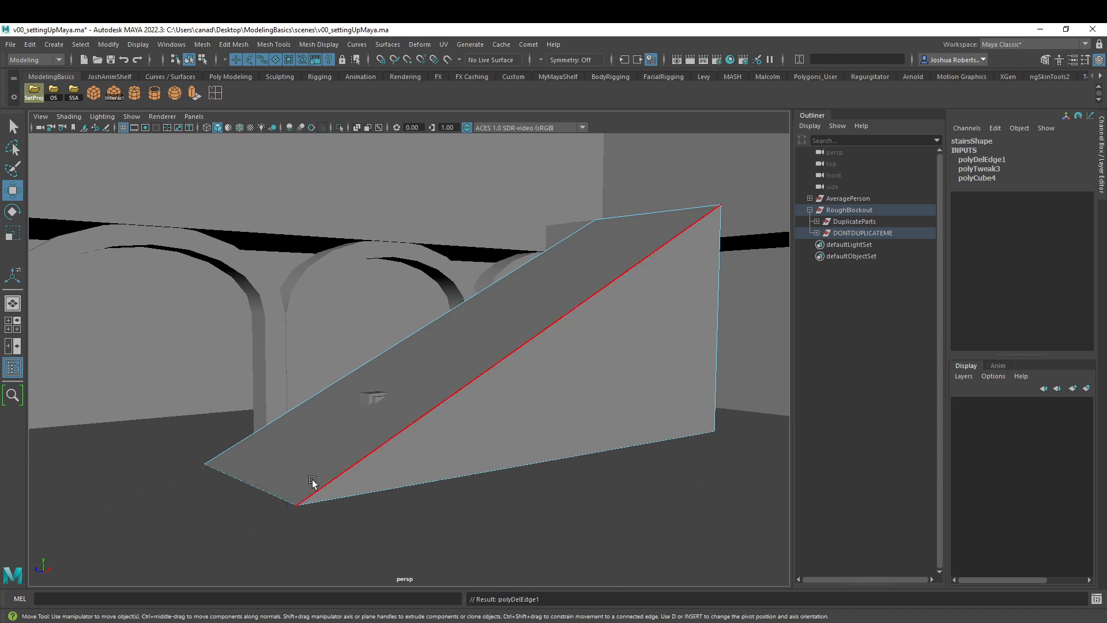
pyautogui.moveTo(509, 342); pyautogui.dragTo(511, 313, button='right')
pyautogui.keyDown('alt'); pyautogui.moveTo(438, 382); pyautogui.dragTo(477, 382, button='middle'); pyautogui.keyUp('alt')
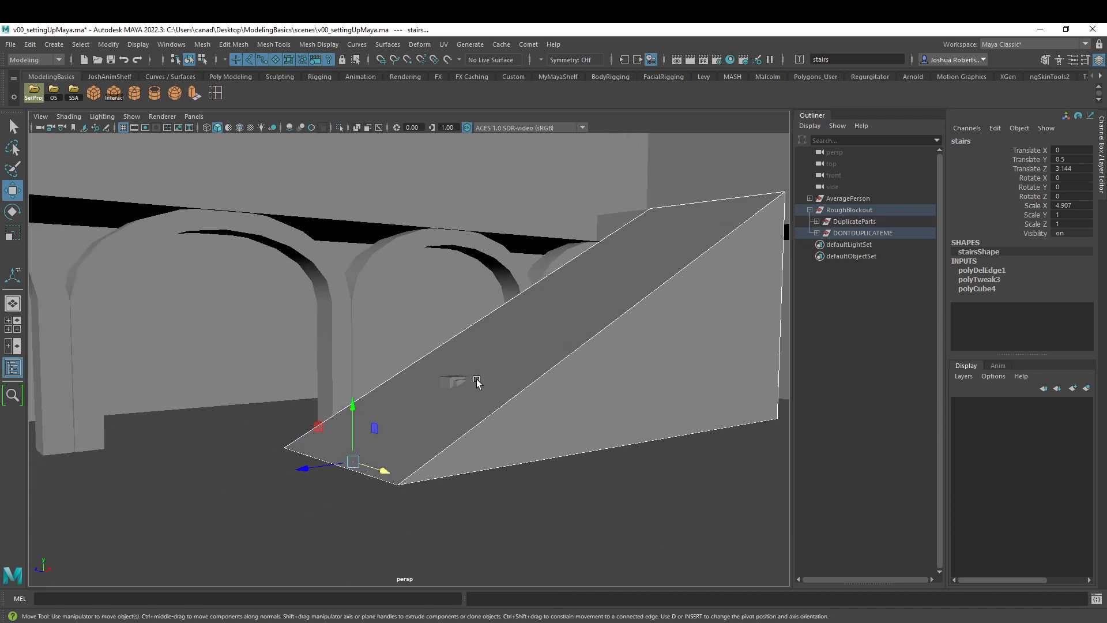
# Step: Move the AveragePerson group along Z to about 6.04, in front of the stairs, as a scale reference
pyautogui.click(847, 198)
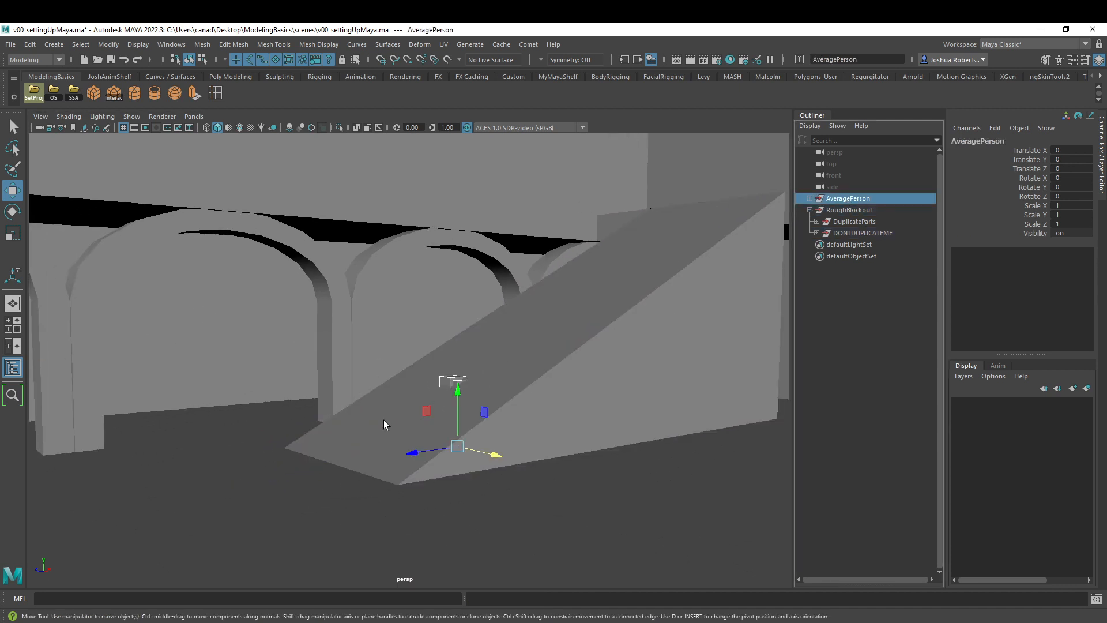
pyautogui.moveTo(416, 453); pyautogui.dragTo(213, 497)
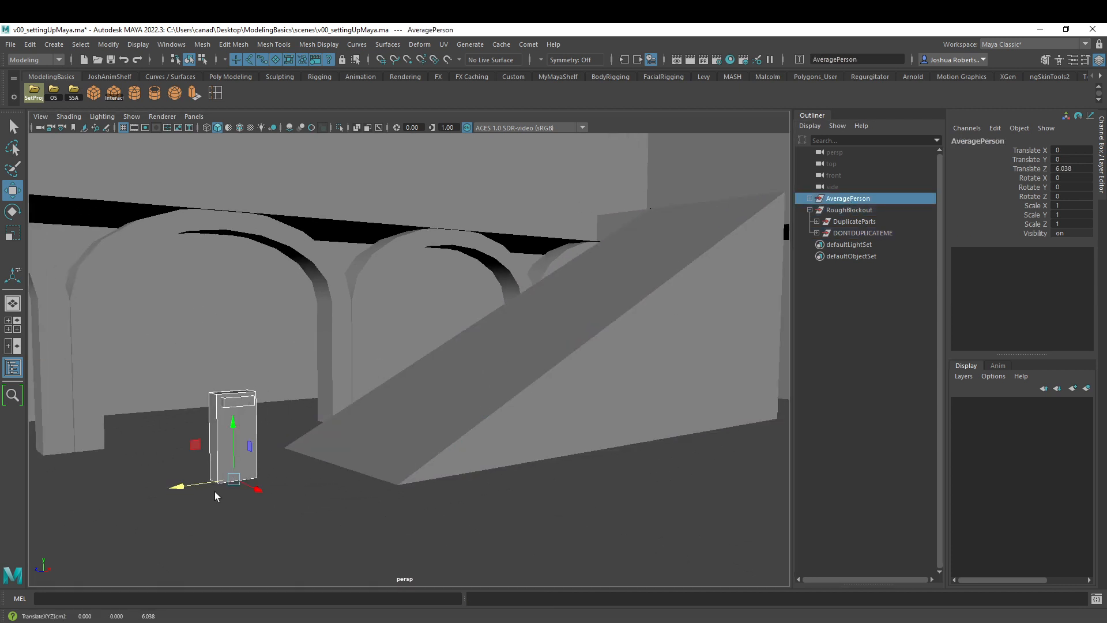
pyautogui.keyDown('alt'); pyautogui.moveTo(329, 393); pyautogui.dragTo(439, 317); pyautogui.keyUp('alt')
pyautogui.keyDown('alt'); pyautogui.moveTo(439, 317); pyautogui.dragTo(481, 342, button='right'); pyautogui.keyUp('alt')
pyautogui.keyDown('alt'); pyautogui.moveTo(481, 341); pyautogui.dragTo(245, 415); pyautogui.keyUp('alt')
# Step: Pull the stairs' front bottom edge back along Z to steepen the ramp, and return to object mode
pyautogui.click(215, 430)
pyautogui.moveTo(243, 326); pyautogui.dragTo(249, 300, button='right')
pyautogui.click(198, 444)
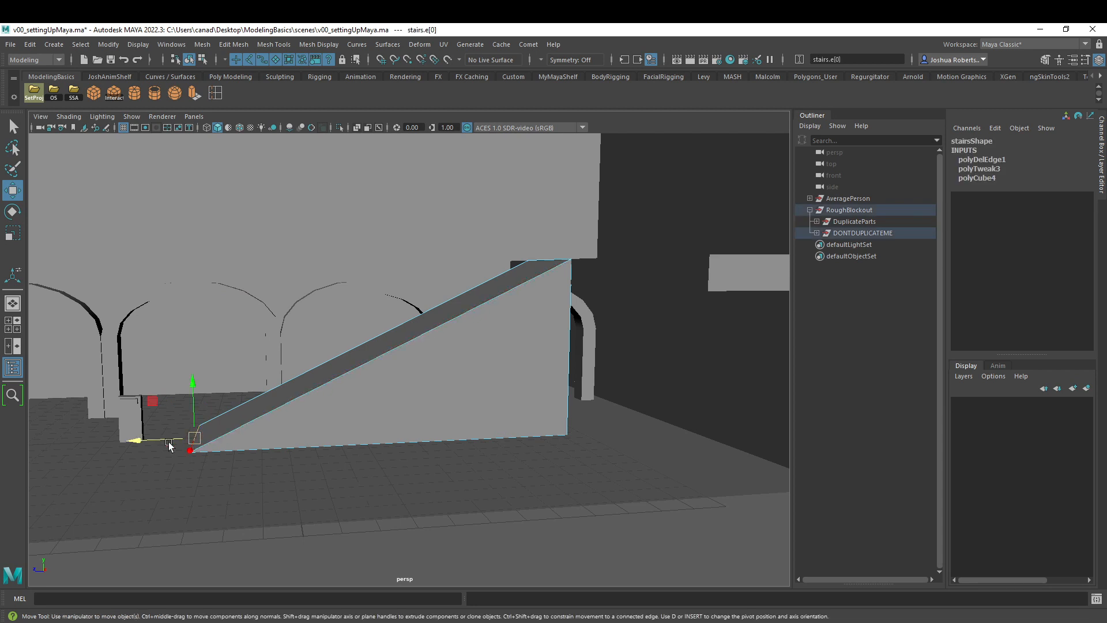
pyautogui.moveTo(145, 442); pyautogui.dragTo(167, 444)
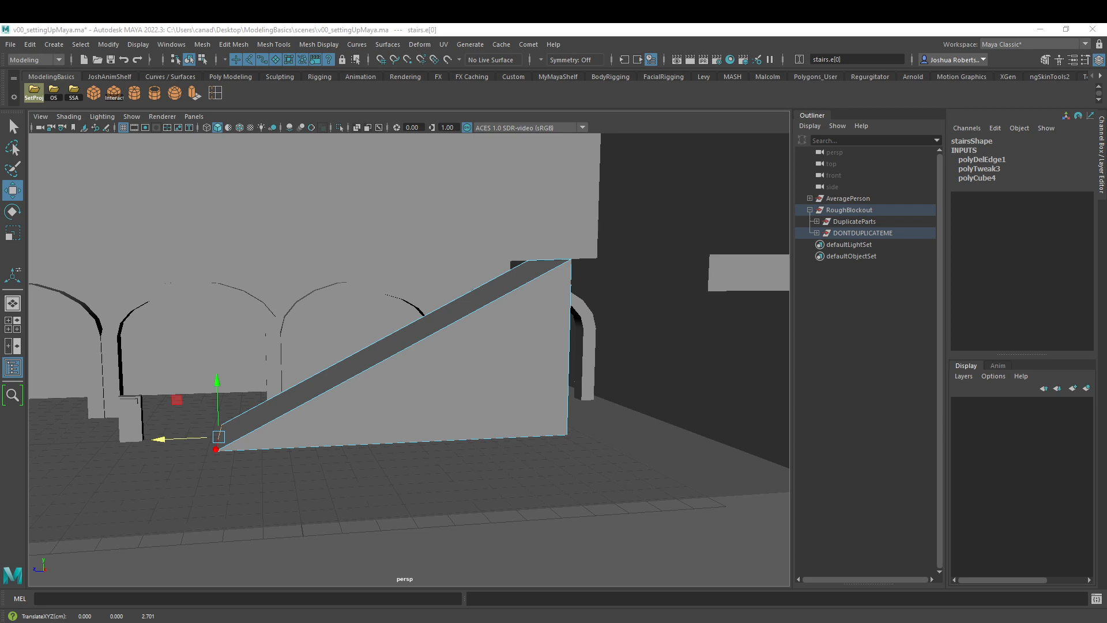
pyautogui.keyDown('alt'); pyautogui.moveTo(433, 340); pyautogui.dragTo(451, 357); pyautogui.keyUp('alt')
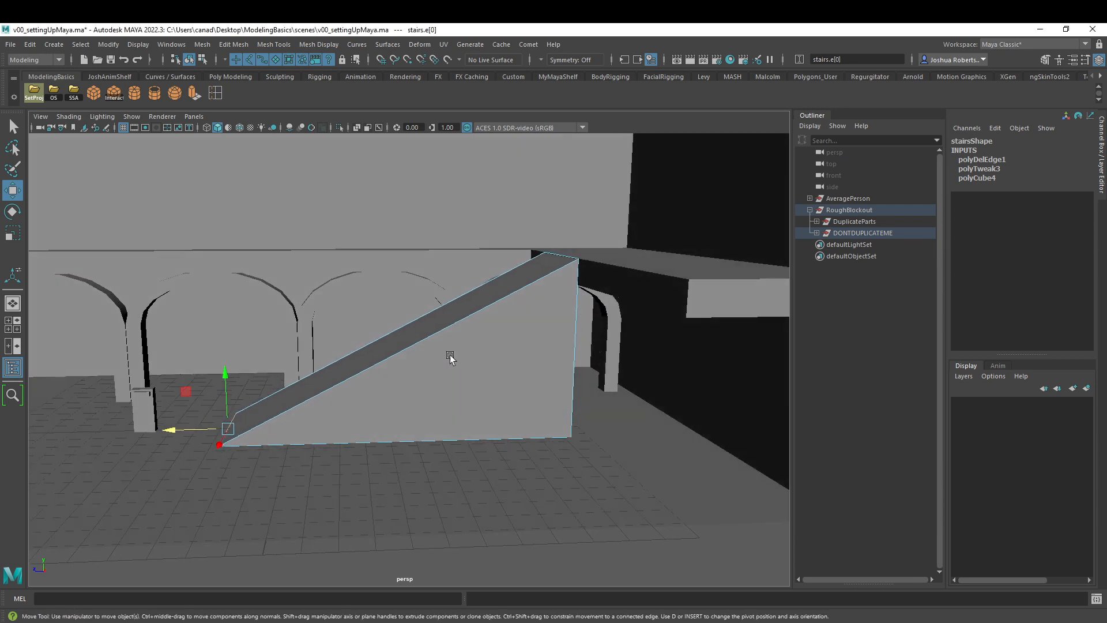
pyautogui.moveTo(175, 437); pyautogui.dragTo(209, 430)
pyautogui.moveTo(442, 365)
pyautogui.keyDown('alt'); pyautogui.mouseDown()
pyautogui.moveTo(410, 331)
pyautogui.moveTo(445, 346)
pyautogui.mouseUp(); pyautogui.keyUp('alt')
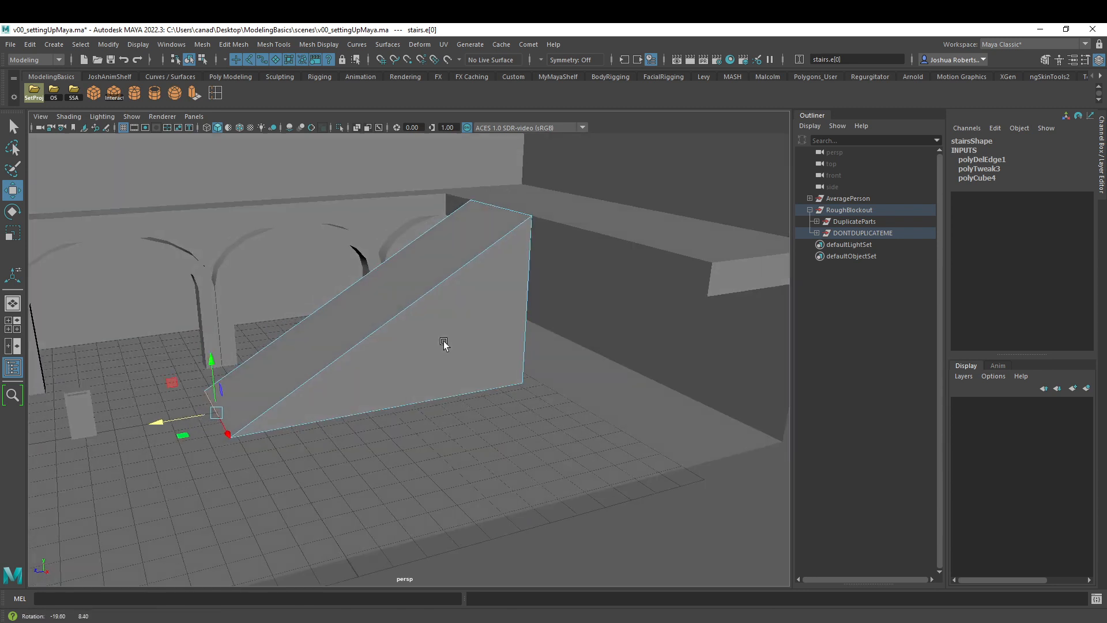
pyautogui.moveTo(163, 424); pyautogui.dragTo(171, 419)
pyautogui.moveTo(398, 294); pyautogui.dragTo(459, 254, button='right')
# Step: Snap the stairs' pivot to the front bottom corner on the arch side of the wedge
pyautogui.keyDown('alt'); pyautogui.moveTo(390, 288); pyautogui.dragTo(303, 424); pyautogui.keyUp('alt')
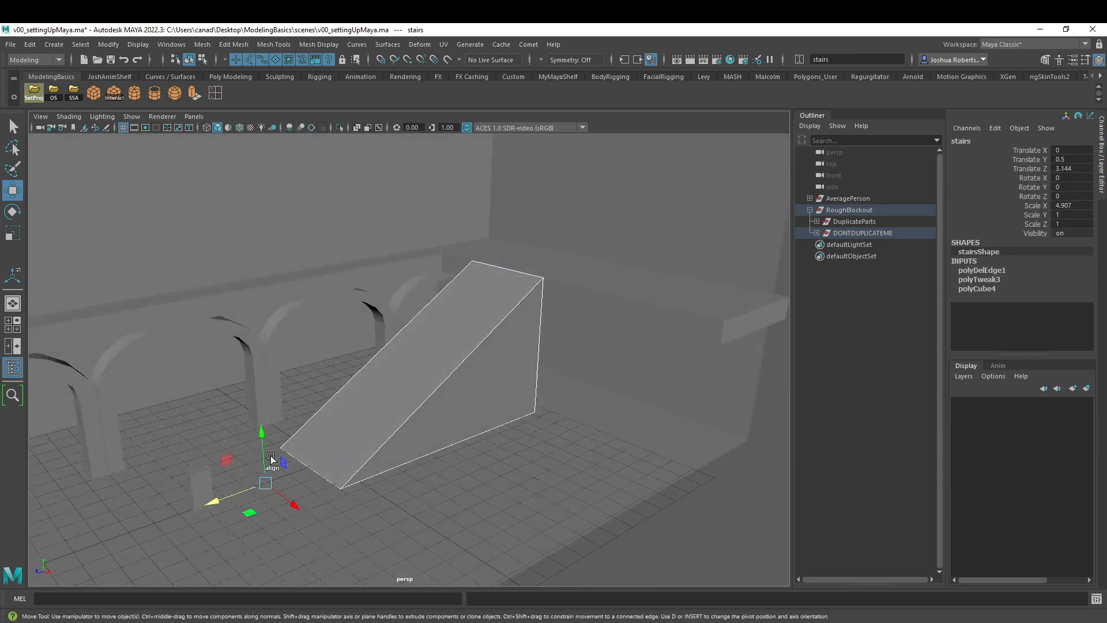
pyautogui.press('d')
pyautogui.press('v')
pyautogui.moveTo(216, 500); pyautogui.dragTo(343, 490)
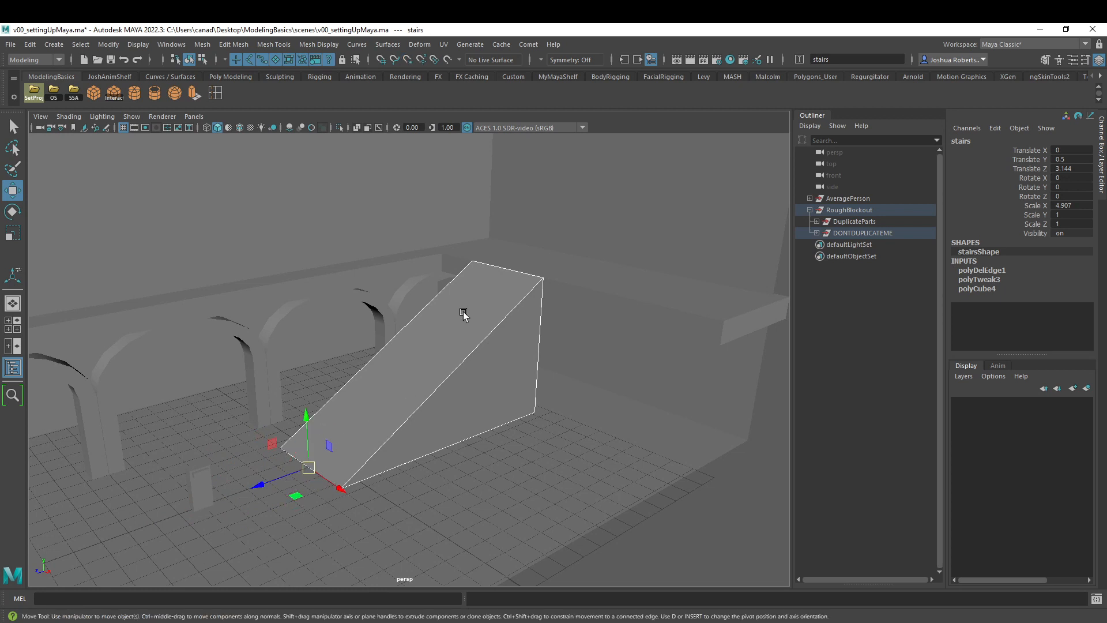
pyautogui.keyDown('alt'); pyautogui.moveTo(463, 314); pyautogui.dragTo(459, 324); pyautogui.keyUp('alt')
pyautogui.keyDown('alt'); pyautogui.moveTo(460, 324); pyautogui.dragTo(436, 362, button='middle'); pyautogui.keyUp('alt')
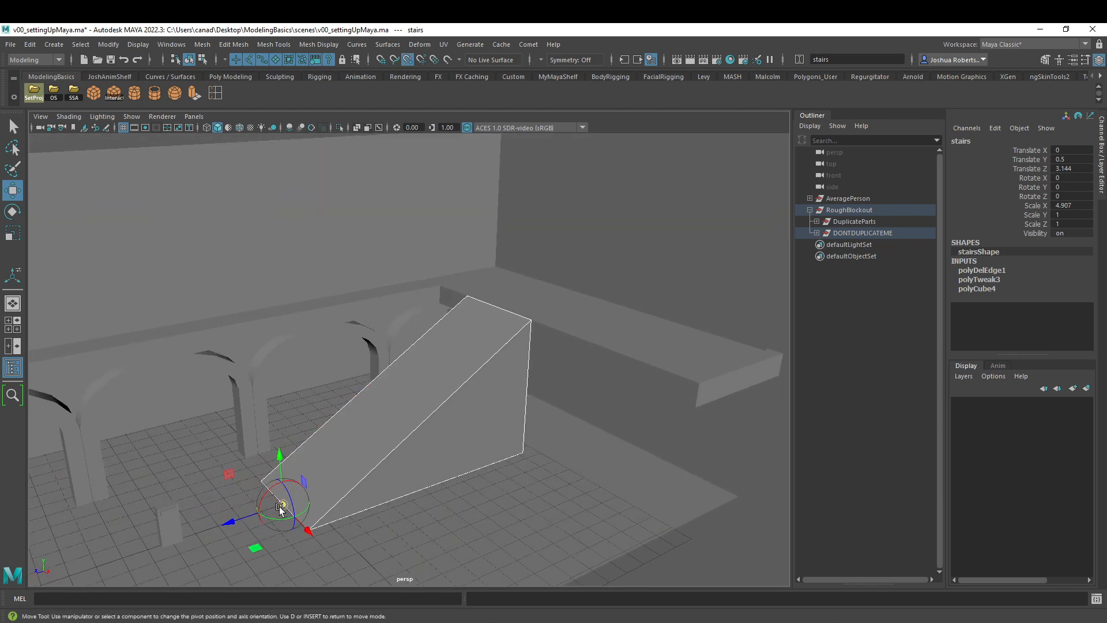
pyautogui.moveTo(282, 477); pyautogui.dragTo(262, 481)
# Step: Try moving the stairs forward along Z to about 9.3, and undo the move
pyautogui.keyDown('alt'); pyautogui.moveTo(520, 320); pyautogui.dragTo(400, 375); pyautogui.keyUp('alt')
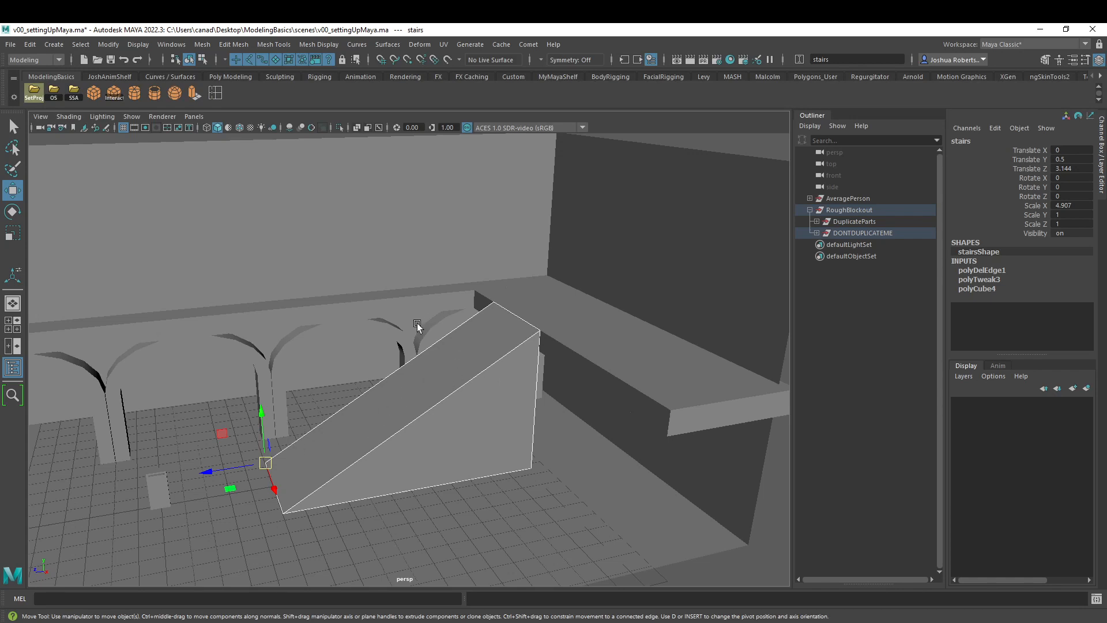
pyautogui.keyDown('alt'); pyautogui.moveTo(410, 414); pyautogui.dragTo(306, 516); pyautogui.keyUp('alt')
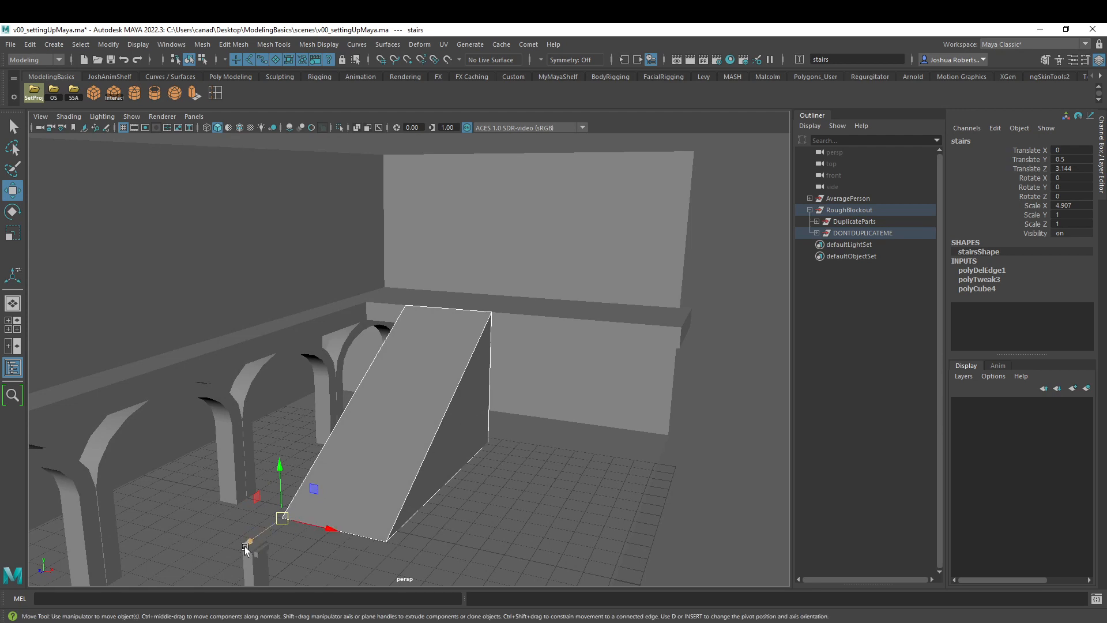
pyautogui.moveTo(244, 545); pyautogui.dragTo(110, 601)
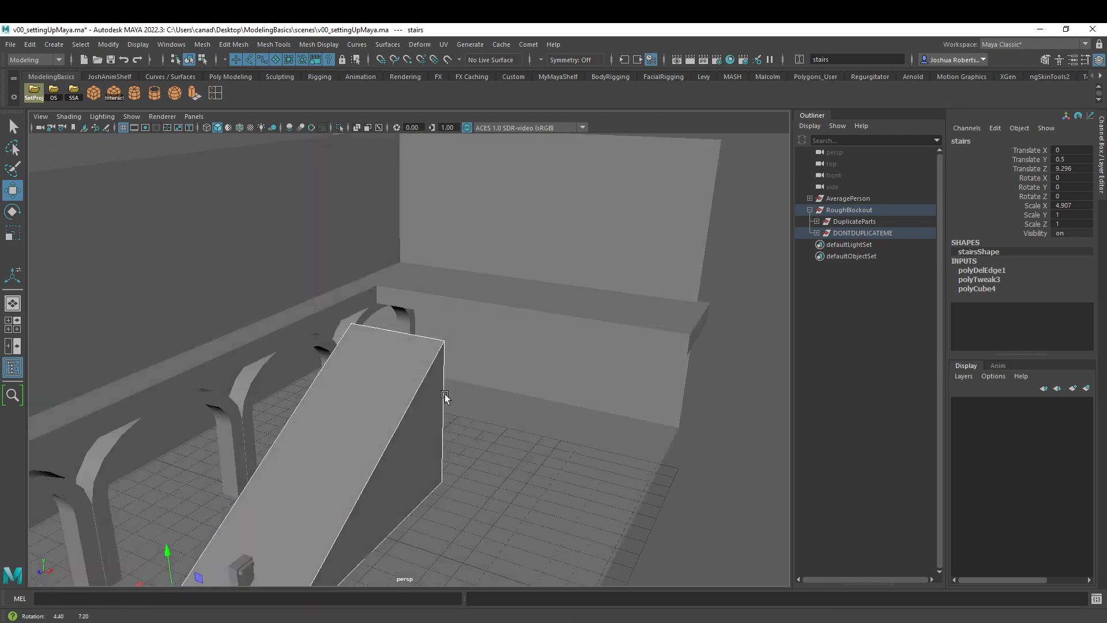
pyautogui.moveTo(464, 392); pyautogui.dragTo(444, 396)
pyautogui.keyDown('alt'); pyautogui.moveTo(445, 396); pyautogui.dragTo(420, 396); pyautogui.keyUp('alt')
pyautogui.hotkey('ctrl', 'z')
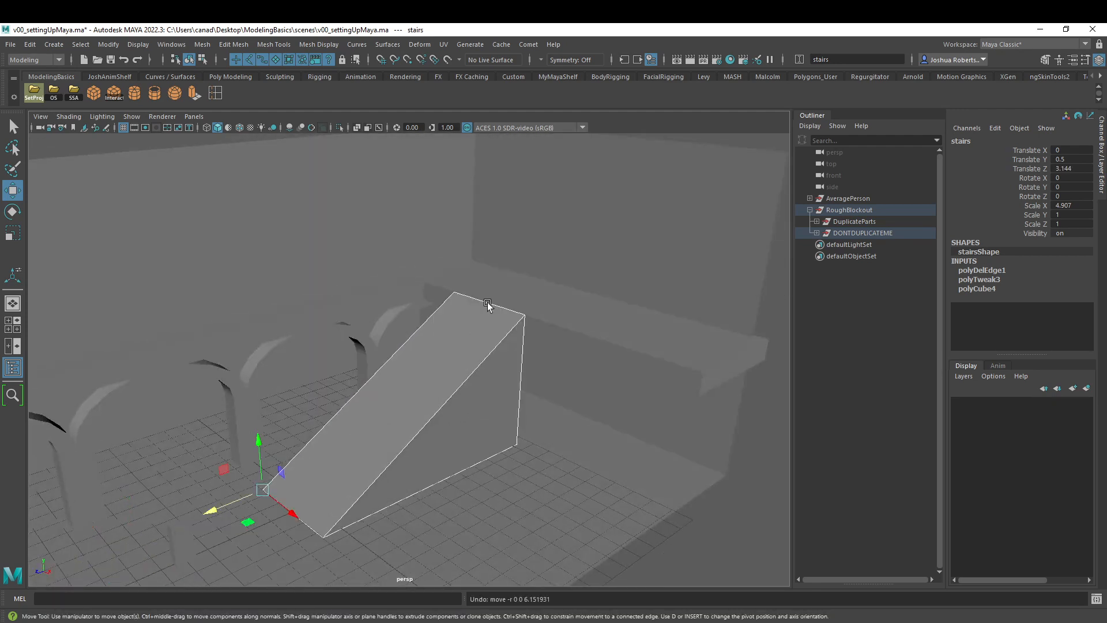
pyautogui.keyDown('alt'); pyautogui.moveTo(487, 303); pyautogui.dragTo(519, 372); pyautogui.keyUp('alt')
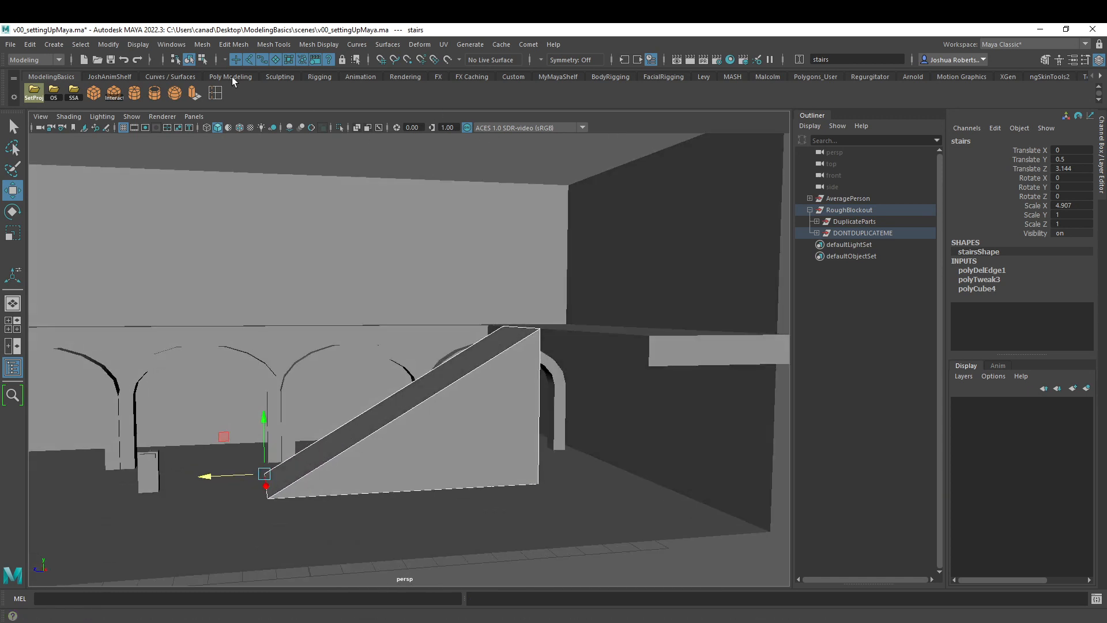
pyautogui.click(217, 95)
pyautogui.moveTo(481, 367); pyautogui.dragTo(525, 330)
pyautogui.hotkey('ctrl', 'z')
pyautogui.press('w')
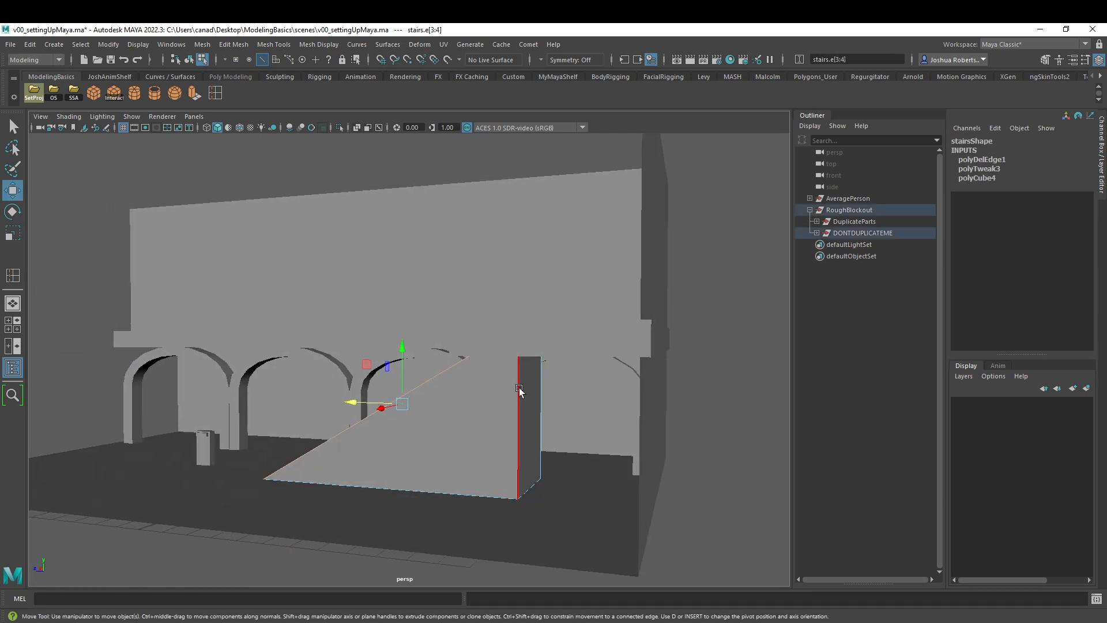
# Step: Move the stairs' tall back face forward along Z to shorten the wedge
pyautogui.moveTo(525, 330); pyautogui.dragTo(529, 365, button='right')
pyautogui.click(528, 404)
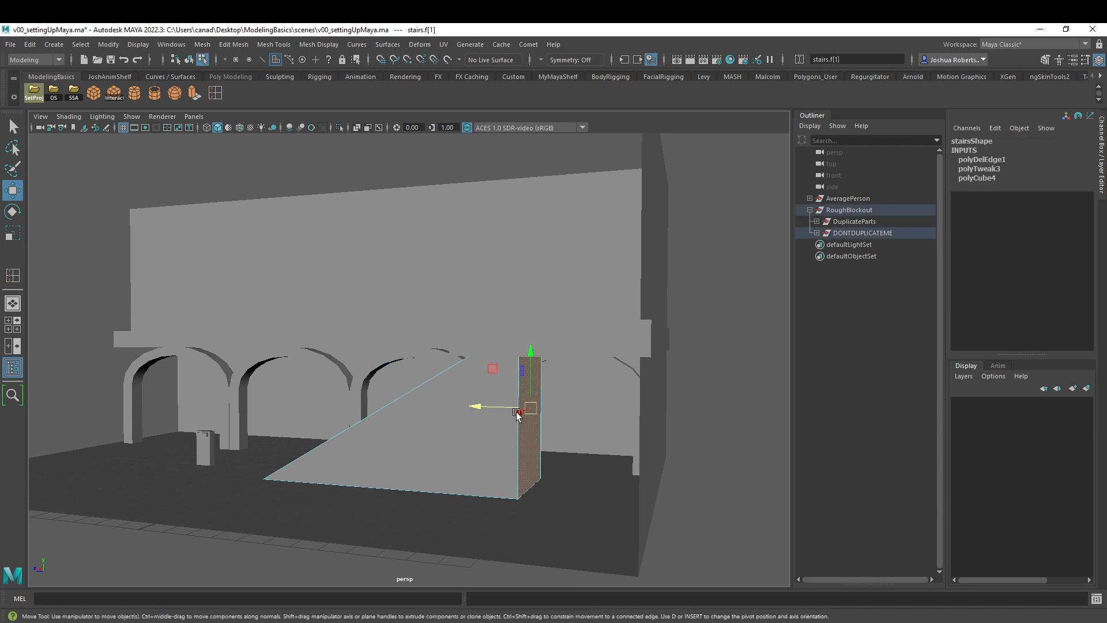
pyautogui.keyDown('alt'); pyautogui.moveTo(519, 413); pyautogui.dragTo(550, 410); pyautogui.keyUp('alt')
pyautogui.moveTo(475, 403); pyautogui.dragTo(396, 403)
# Step: Lower the stairs' top back edge to reduce the ramp's height, and return to object mode
pyautogui.moveTo(441, 331); pyautogui.dragTo(441, 299, button='right')
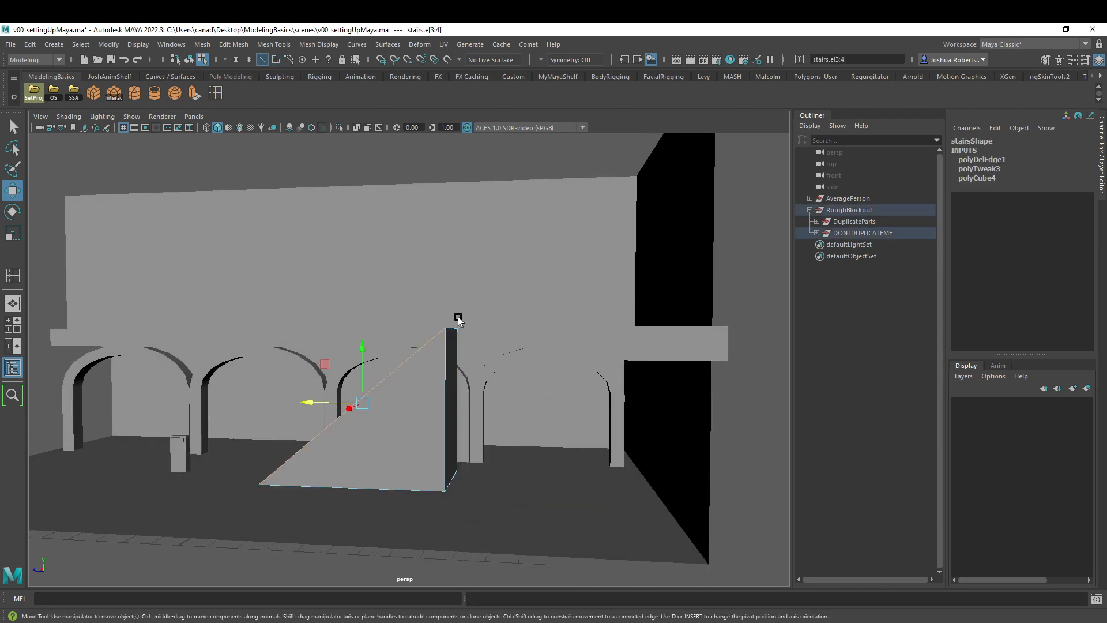
pyautogui.click(451, 327)
pyautogui.moveTo(455, 278); pyautogui.dragTo(444, 306)
pyautogui.moveTo(433, 331); pyautogui.dragTo(482, 313, button='right')
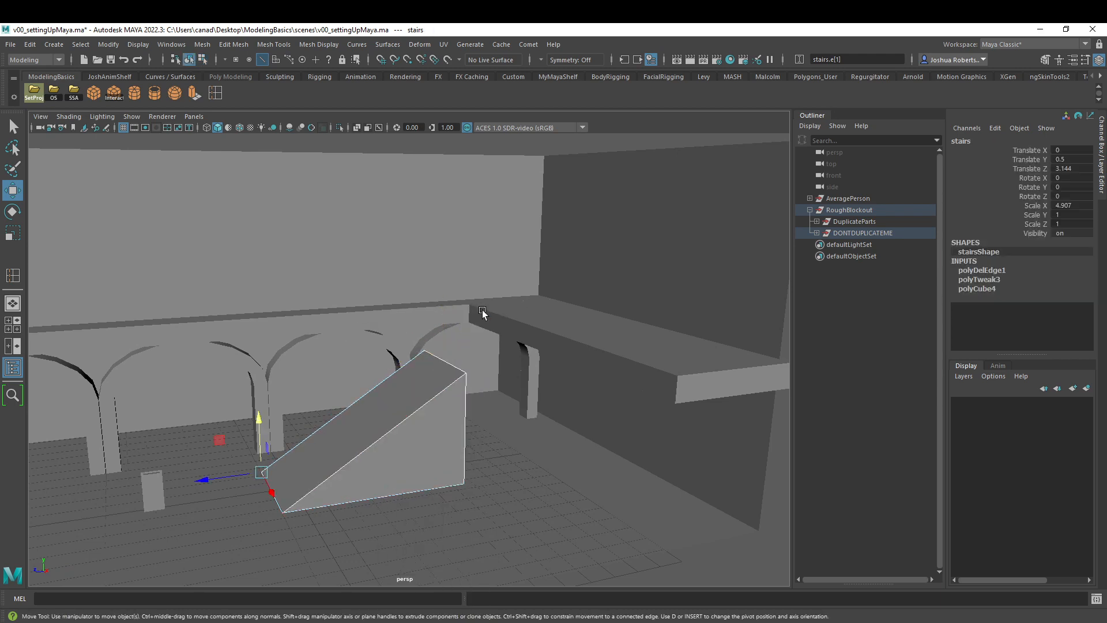
# Step: Duplicate the back wall's upper floor slab and place the copy behind the stairs' top, at about Y 4.61 and Z -9.88
pyautogui.click(546, 339)
pyautogui.keyDown('alt'); pyautogui.moveTo(539, 323); pyautogui.dragTo(457, 321); pyautogui.keyUp('alt')
pyautogui.hotkey('ctrl', 'd')
pyautogui.moveTo(453, 270); pyautogui.dragTo(564, 383)
# Step: Scale the copied slab to about 9.86 in X and snap its side vertices to the width of the stairs
pyautogui.press('r')
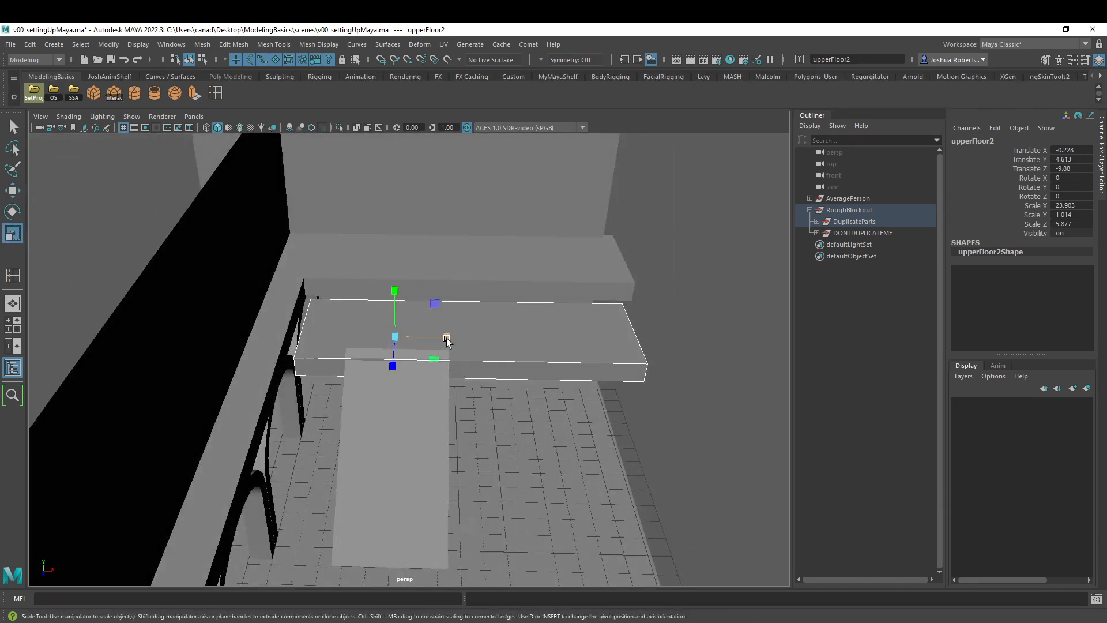
pyautogui.moveTo(448, 340); pyautogui.dragTo(417, 341)
pyautogui.press('w')
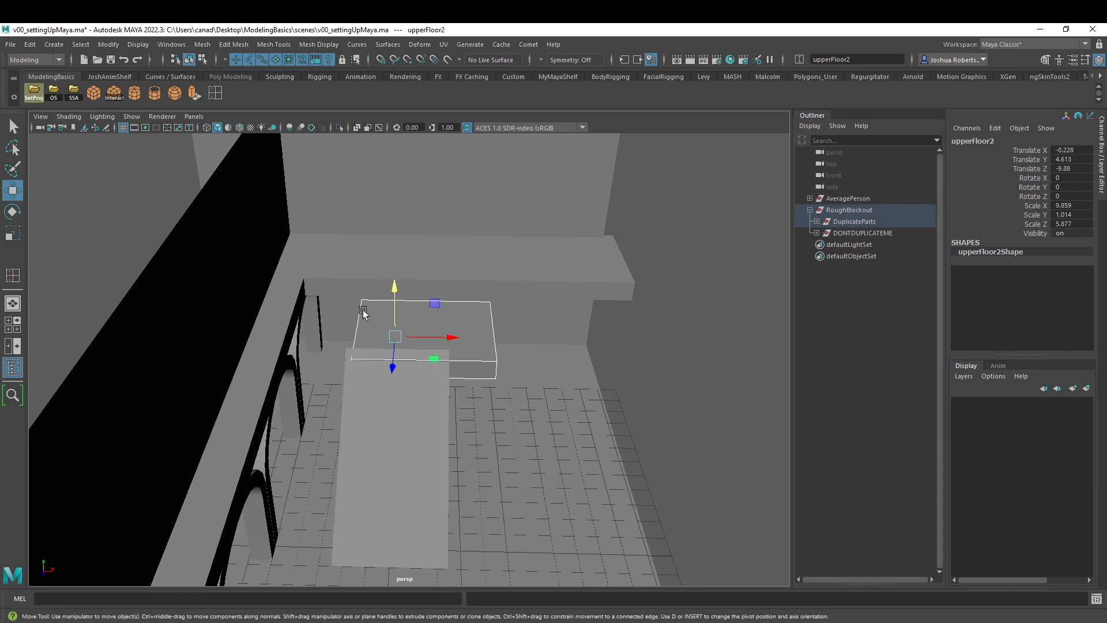
pyautogui.moveTo(363, 312); pyautogui.dragTo(314, 300, button='right')
pyautogui.moveTo(312, 273); pyautogui.dragTo(401, 419)
pyautogui.press('v')
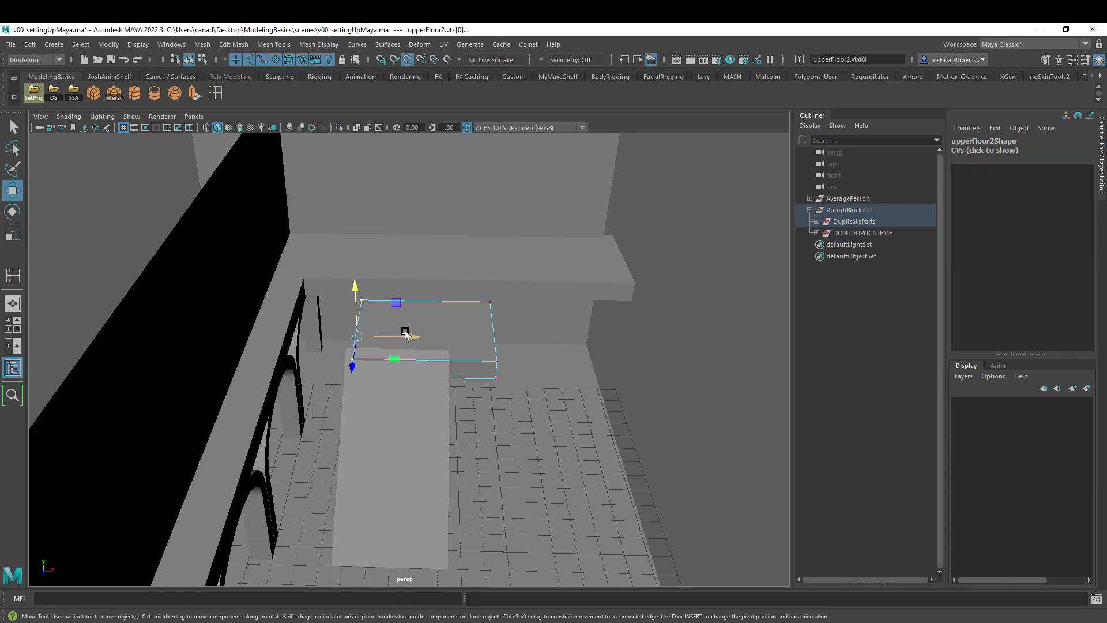
pyautogui.moveTo(405, 335); pyautogui.dragTo(358, 352)
pyautogui.moveTo(526, 272); pyautogui.dragTo(480, 395)
pyautogui.press('v')
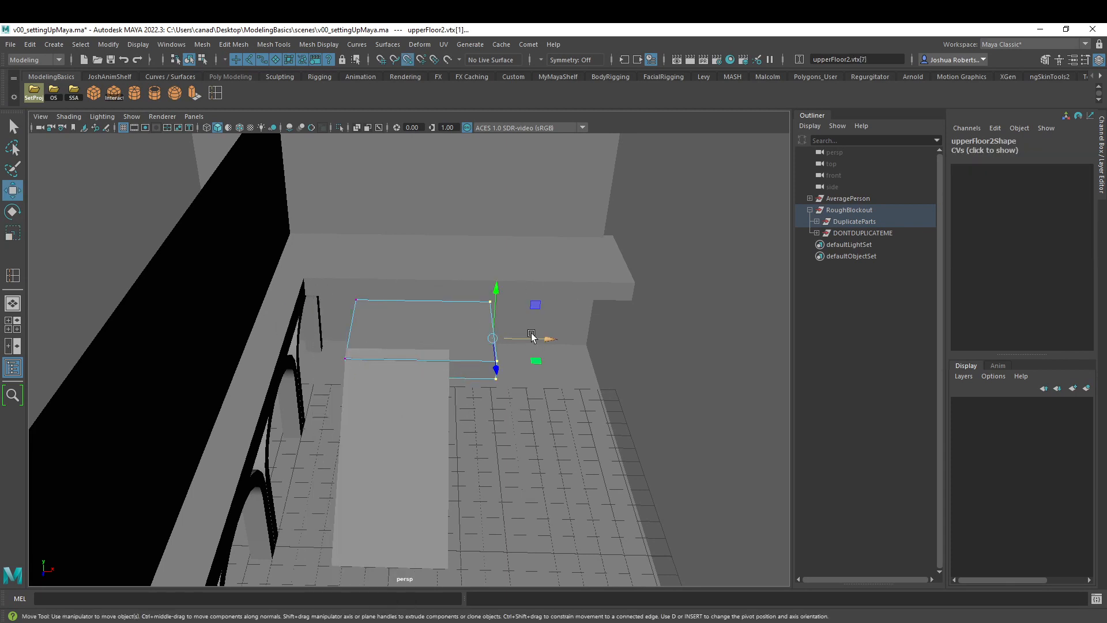
pyautogui.moveTo(540, 339); pyautogui.dragTo(458, 352)
pyautogui.keyDown('alt'); pyautogui.moveTo(525, 366); pyautogui.dragTo(464, 331); pyautogui.keyUp('alt')
pyautogui.moveTo(464, 330); pyautogui.dragTo(510, 316, button='right')
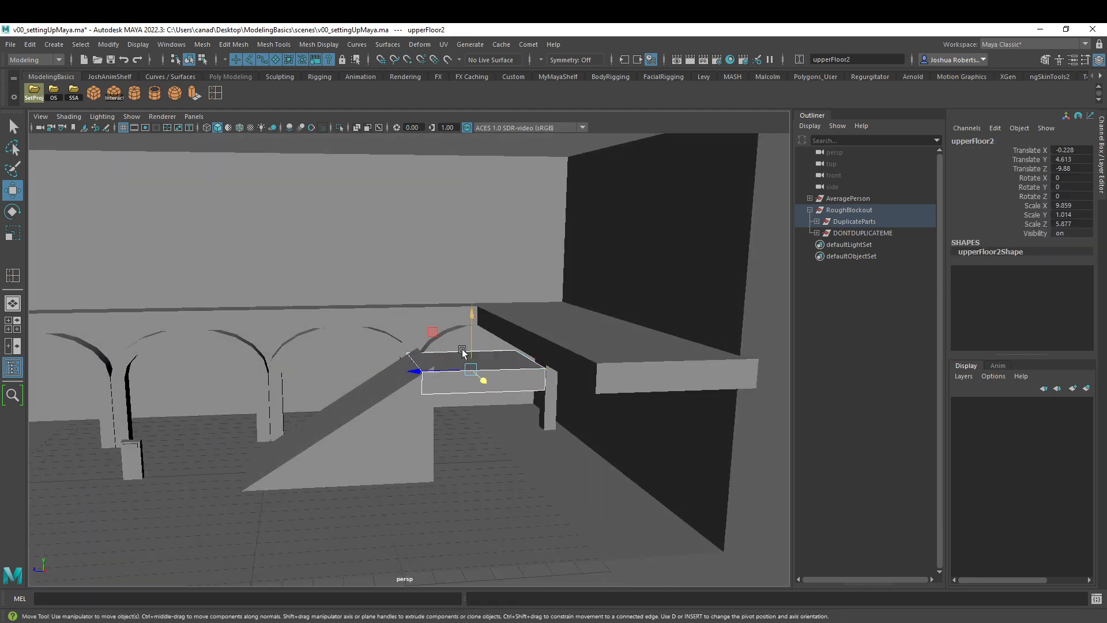
# Step: Snap the landing slab's pivot to its top surface and raise the slab to the height of the stairs' top edge
pyautogui.press('d')
pyautogui.press('v')
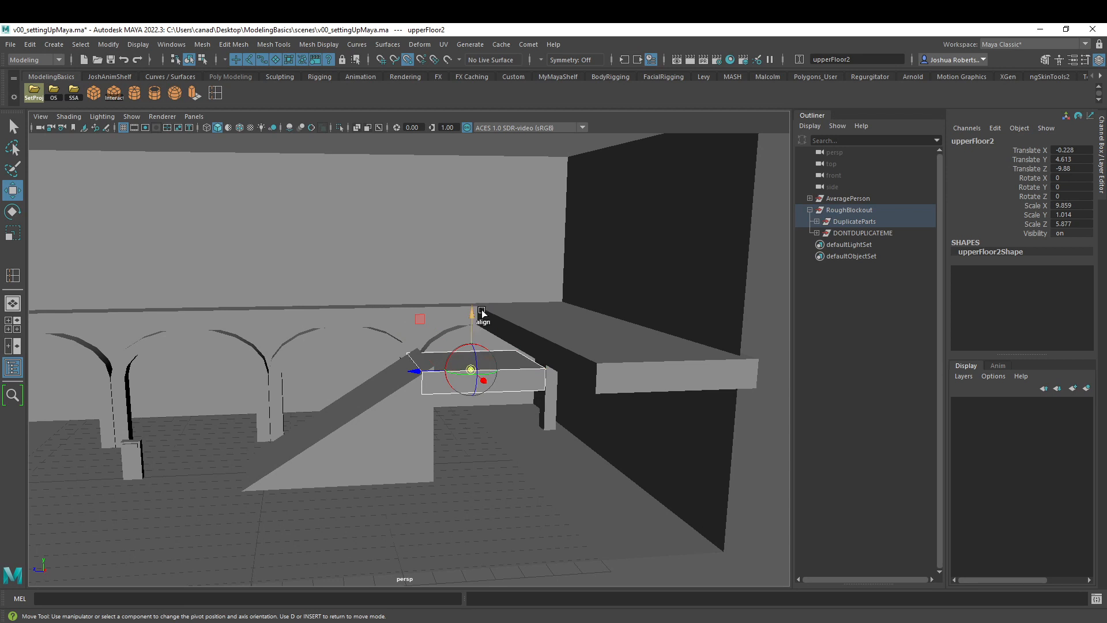
pyautogui.moveTo(472, 313); pyautogui.dragTo(546, 369)
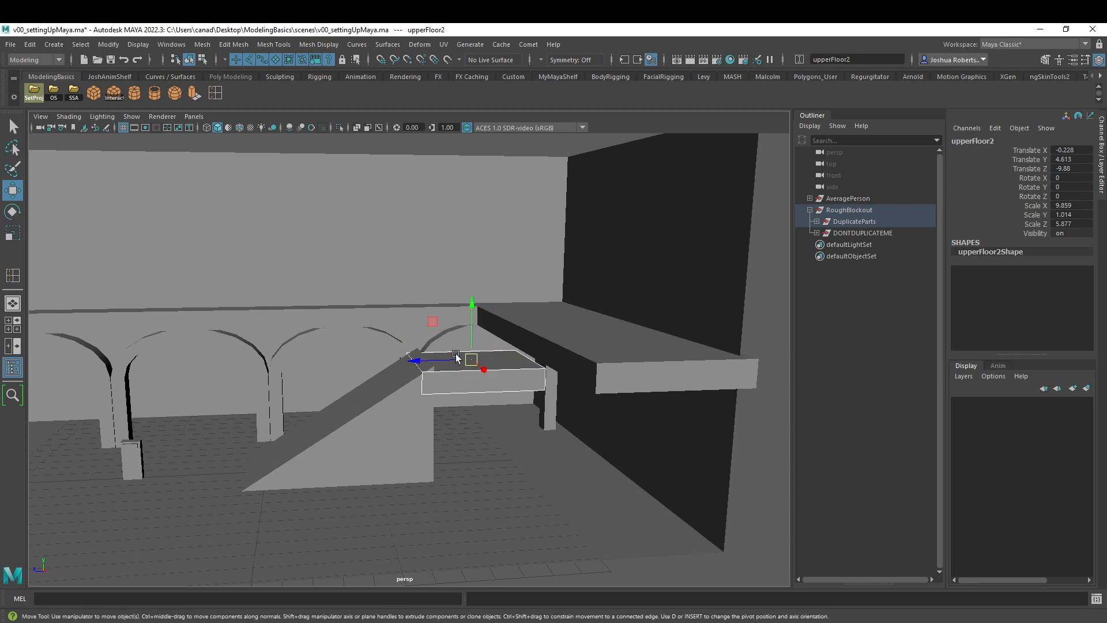
pyautogui.press('v')
pyautogui.moveTo(470, 310); pyautogui.dragTo(417, 347)
# Step: Snap the landing slab's pivot to its front edge and move the slab along Z against the back of the stairs
pyautogui.press('d')
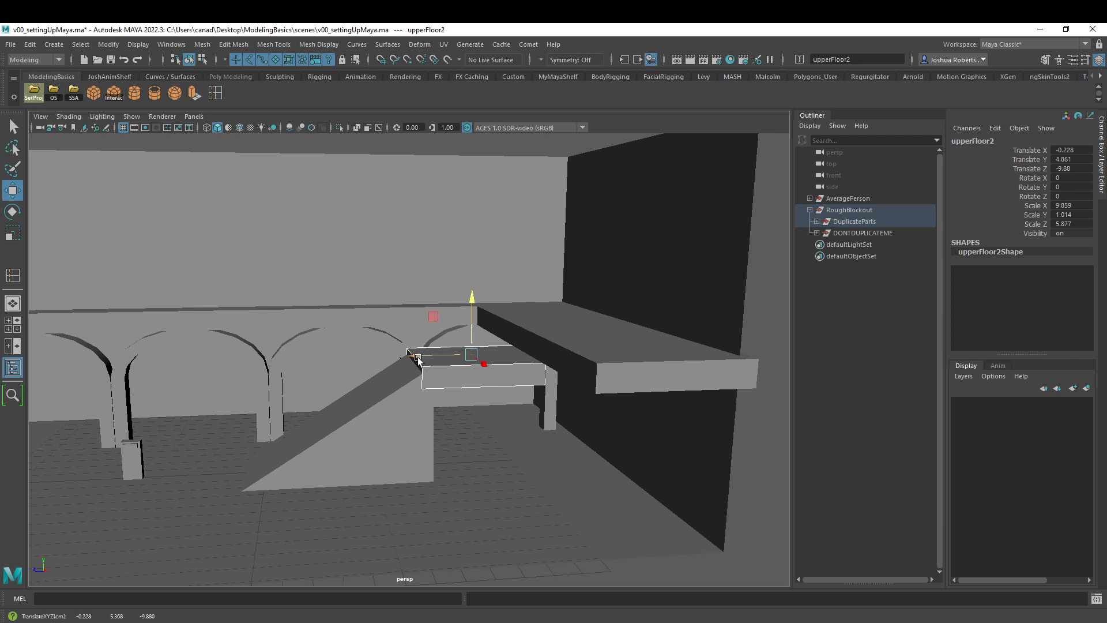
pyautogui.press('v')
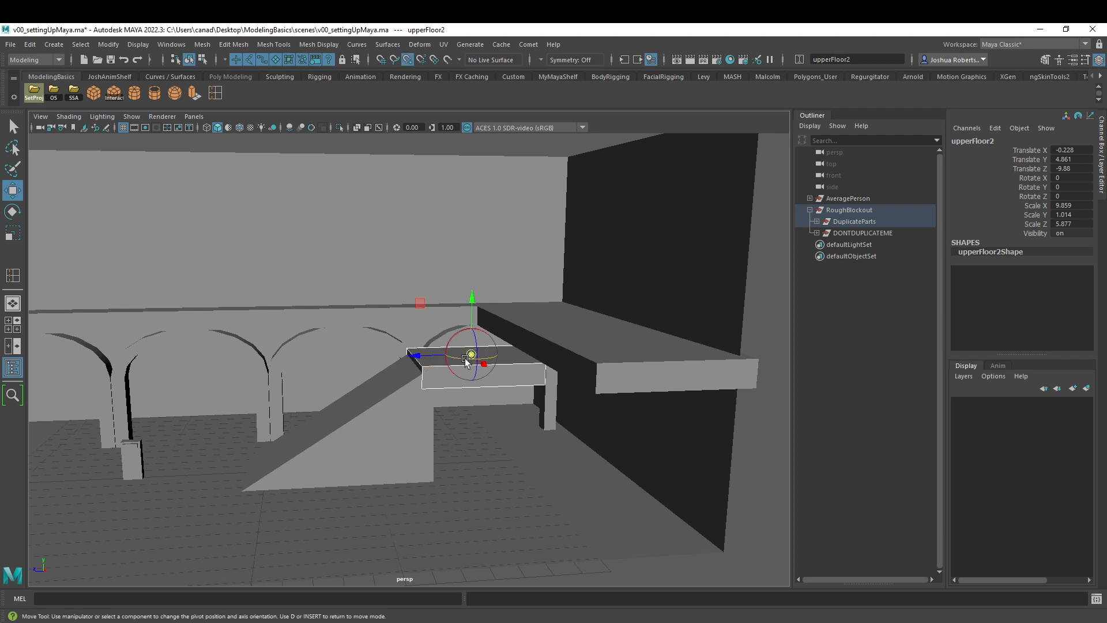
pyautogui.moveTo(424, 358); pyautogui.dragTo(454, 375)
# Step: Move the landing slab's back face forward along Z to shorten the landing, and return to object mode
pyautogui.moveTo(531, 378); pyautogui.dragTo(547, 382, button='right')
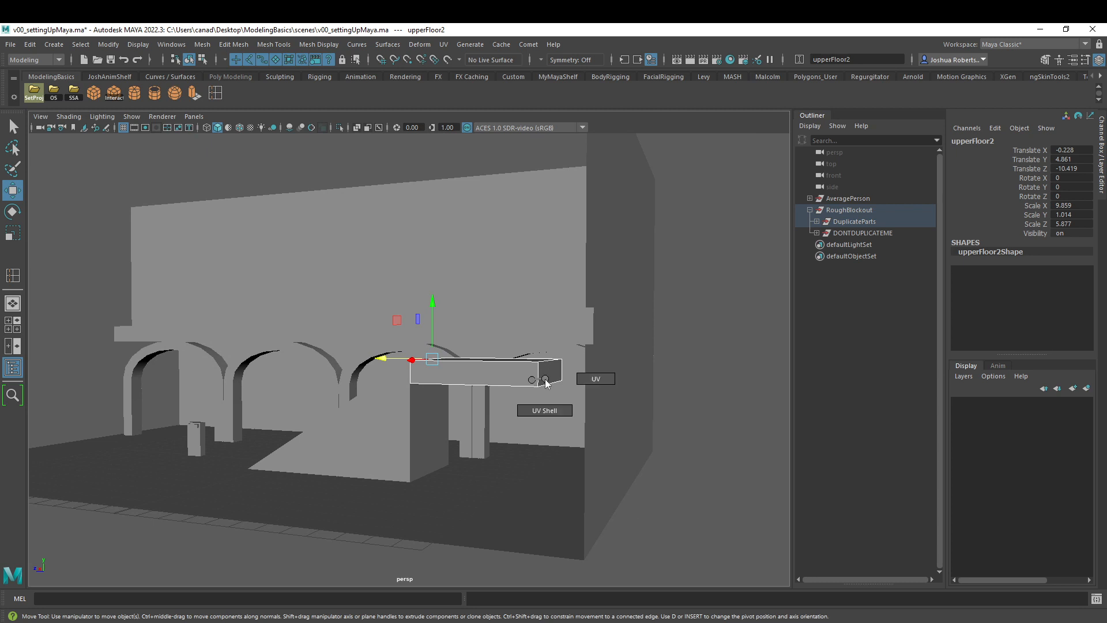
pyautogui.moveTo(545, 330); pyautogui.dragTo(545, 377, button='right')
pyautogui.moveTo(579, 315); pyautogui.dragTo(544, 362, button='right')
pyautogui.keyDown('alt'); pyautogui.moveTo(544, 362); pyautogui.dragTo(538, 324); pyautogui.keyUp('alt')
pyautogui.press('v')
pyautogui.keyDown('alt'); pyautogui.moveTo(464, 328); pyautogui.dragTo(635, 362); pyautogui.keyUp('alt')
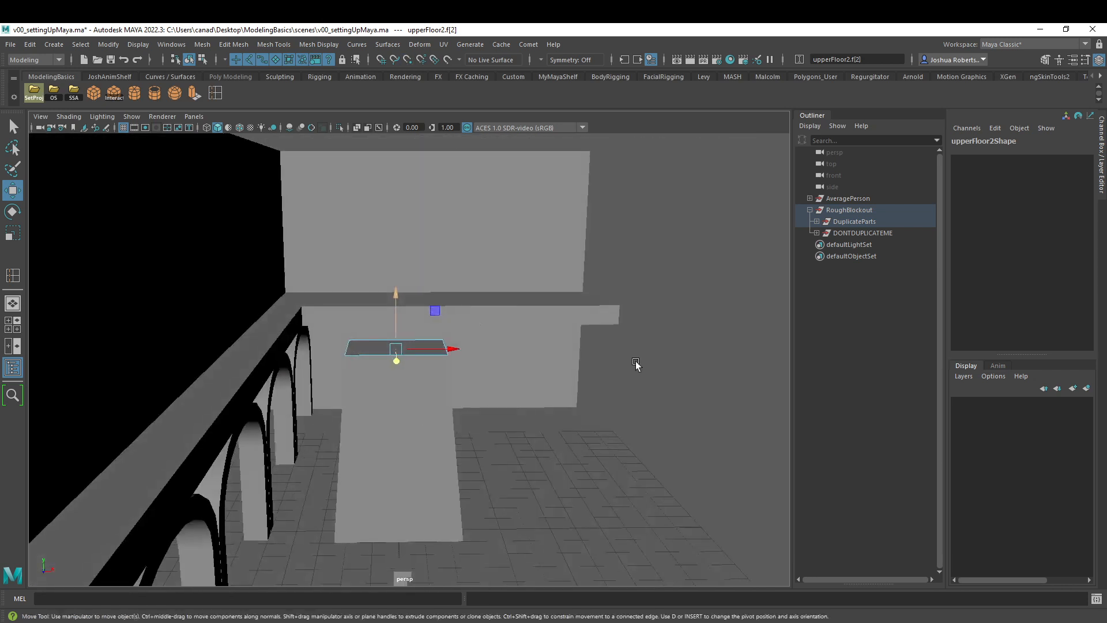
pyautogui.keyDown('alt'); pyautogui.moveTo(457, 359); pyautogui.dragTo(443, 403); pyautogui.keyUp('alt')
pyautogui.moveTo(440, 331); pyautogui.dragTo(497, 315, button='right')
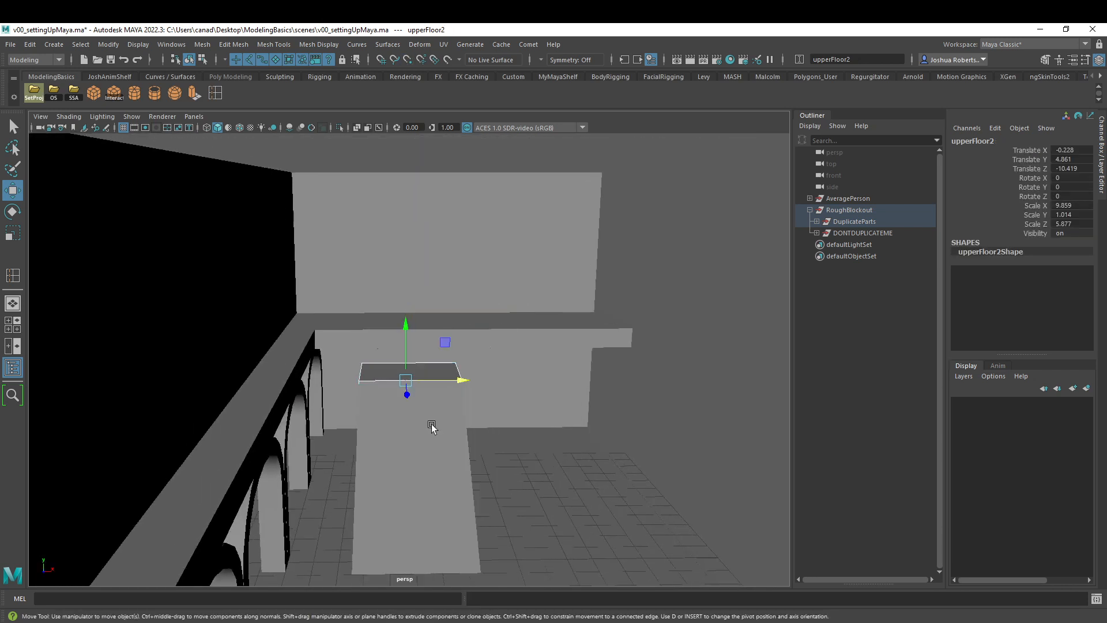
# Step: Duplicate the stairs and snap the copy's pivot corner to the top corner of the lower flight
pyautogui.click(413, 462)
pyautogui.keyDown('alt'); pyautogui.moveTo(632, 401); pyautogui.dragTo(545, 409); pyautogui.keyUp('alt')
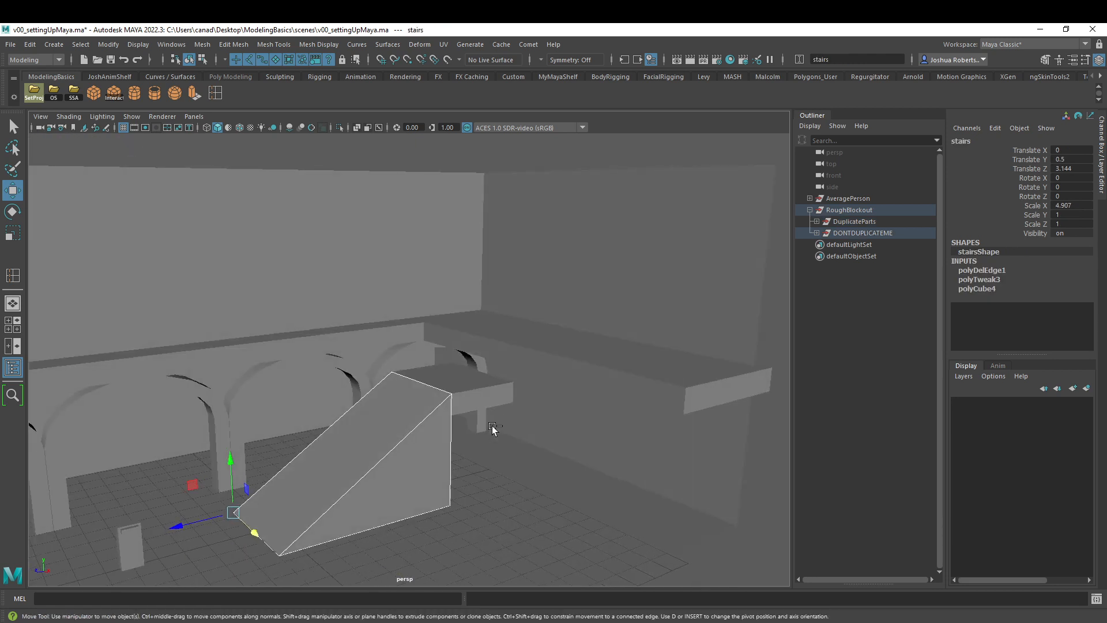
pyautogui.hotkey('ctrl', 'd')
pyautogui.press('v')
pyautogui.moveTo(236, 514); pyautogui.dragTo(393, 372)
# Step: Rotate the stairs copy to exactly 90 degrees around Y
pyautogui.moveTo(397, 369); pyautogui.dragTo(465, 372)
pyautogui.press('e')
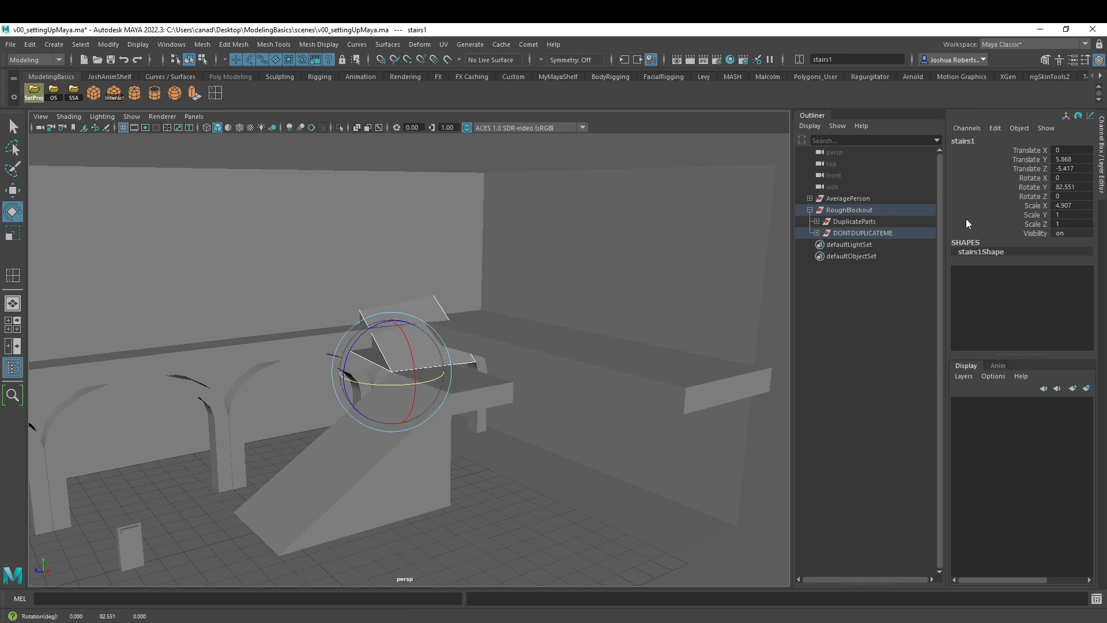
pyautogui.doubleClick(1077, 188)
pyautogui.write('90')
pyautogui.press('Return')
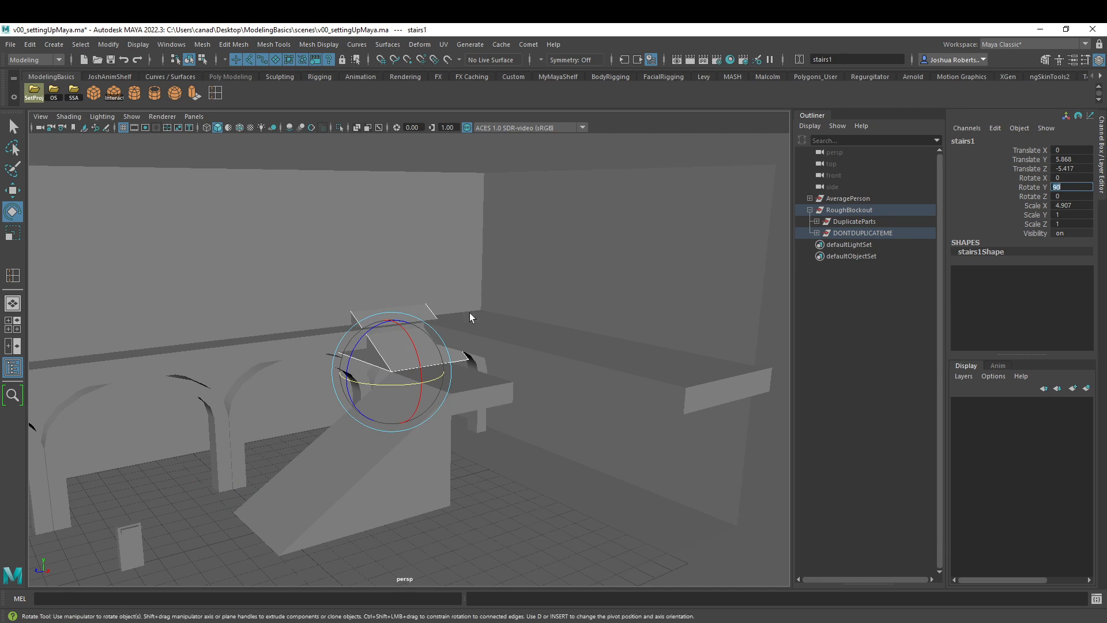
# Step: Snap the tall back face of the rotated stairs copy along X to the edge of the side upper floor
pyautogui.keyDown('alt'); pyautogui.moveTo(469, 316); pyautogui.dragTo(565, 337); pyautogui.keyUp('alt')
pyautogui.keyDown('alt'); pyautogui.moveTo(453, 347); pyautogui.dragTo(533, 340, button='middle'); pyautogui.keyUp('alt')
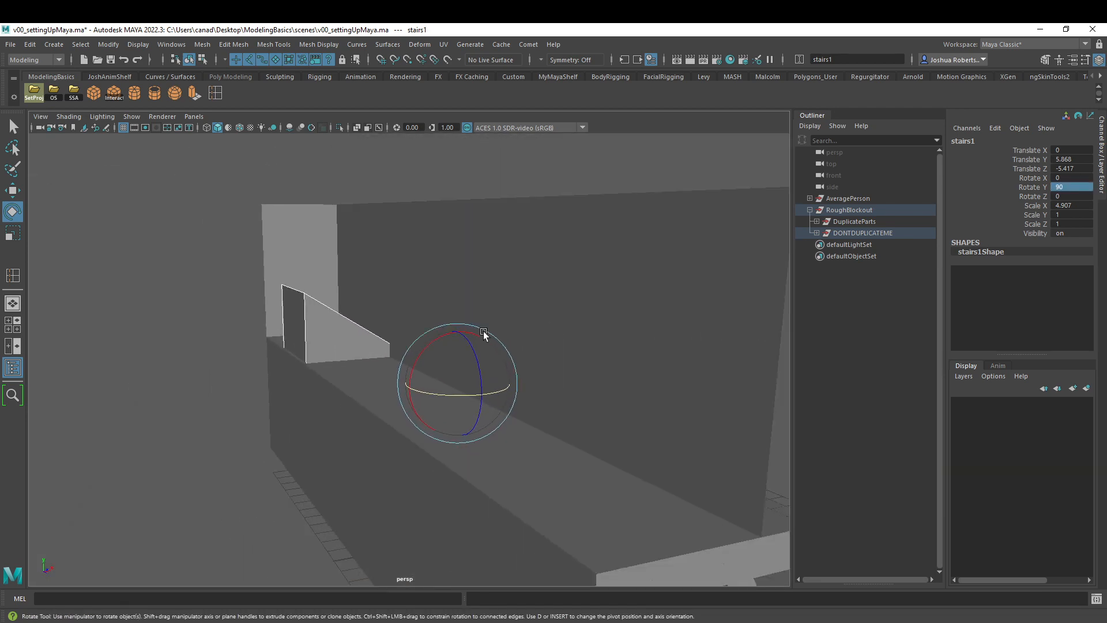
pyautogui.moveTo(290, 324); pyautogui.dragTo(292, 353, button='right')
pyautogui.click(298, 334)
pyautogui.keyDown('alt'); pyautogui.moveTo(303, 342); pyautogui.dragTo(433, 333); pyautogui.keyUp('alt')
pyautogui.press('w')
pyautogui.keyDown('alt'); pyautogui.moveTo(469, 336); pyautogui.dragTo(444, 344); pyautogui.keyUp('alt')
pyautogui.press('v')
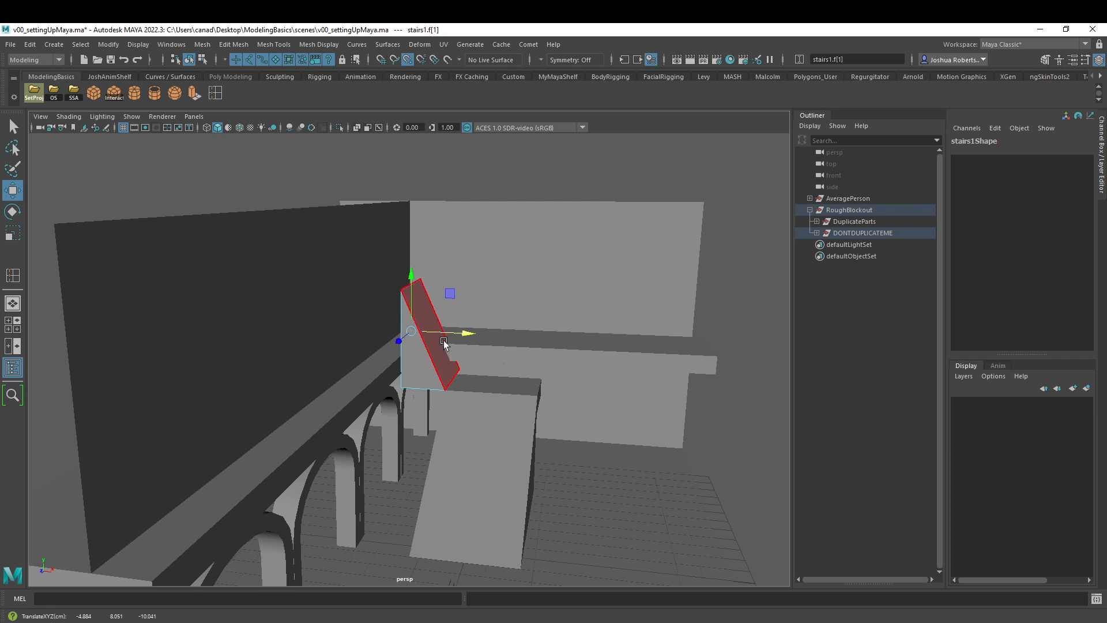
# Step: Snap the stairs copy's top edge down along Y to the upper floor's height, and return to object mode
pyautogui.moveTo(412, 251); pyautogui.dragTo(413, 239, button='right')
pyautogui.click(410, 286)
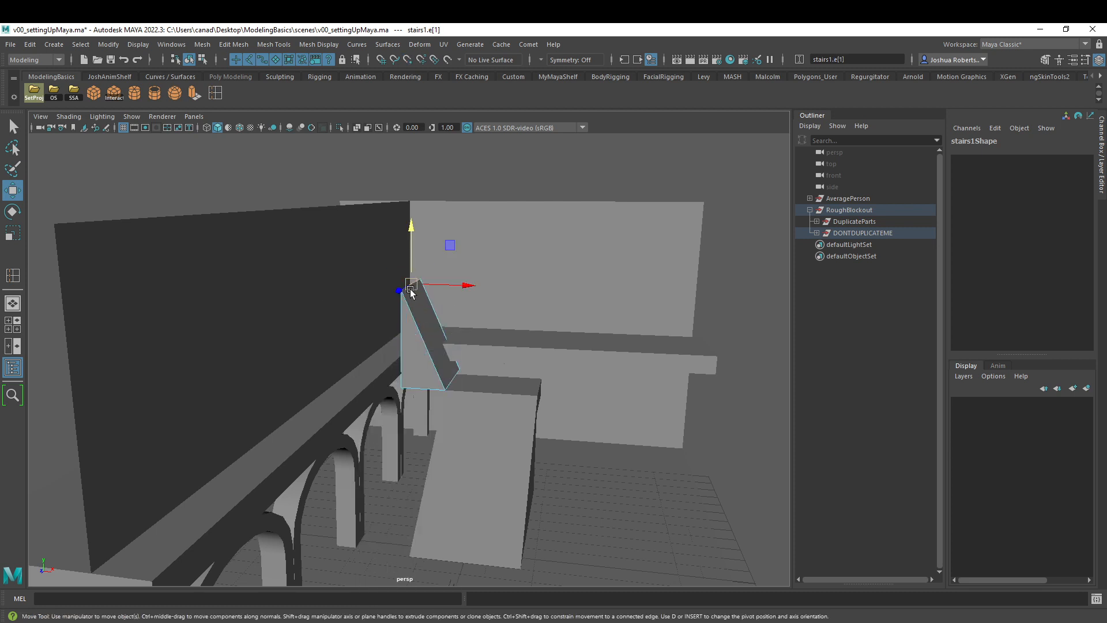
pyautogui.press('v')
pyautogui.moveTo(412, 232); pyautogui.dragTo(414, 348)
pyautogui.moveTo(421, 360); pyautogui.dragTo(484, 314, button='right')
# Step: Duplicate the upper flight, move the copy to the opposite side of the landing and snap it to the landing's back corner
pyautogui.keyDown('alt'); pyautogui.moveTo(485, 316); pyautogui.dragTo(490, 348); pyautogui.keyUp('alt')
pyautogui.keyDown('alt'); pyautogui.moveTo(490, 347); pyautogui.dragTo(575, 374, button='right'); pyautogui.keyUp('alt')
pyautogui.keyDown('alt'); pyautogui.moveTo(575, 374); pyautogui.dragTo(474, 337, button='middle'); pyautogui.keyUp('alt')
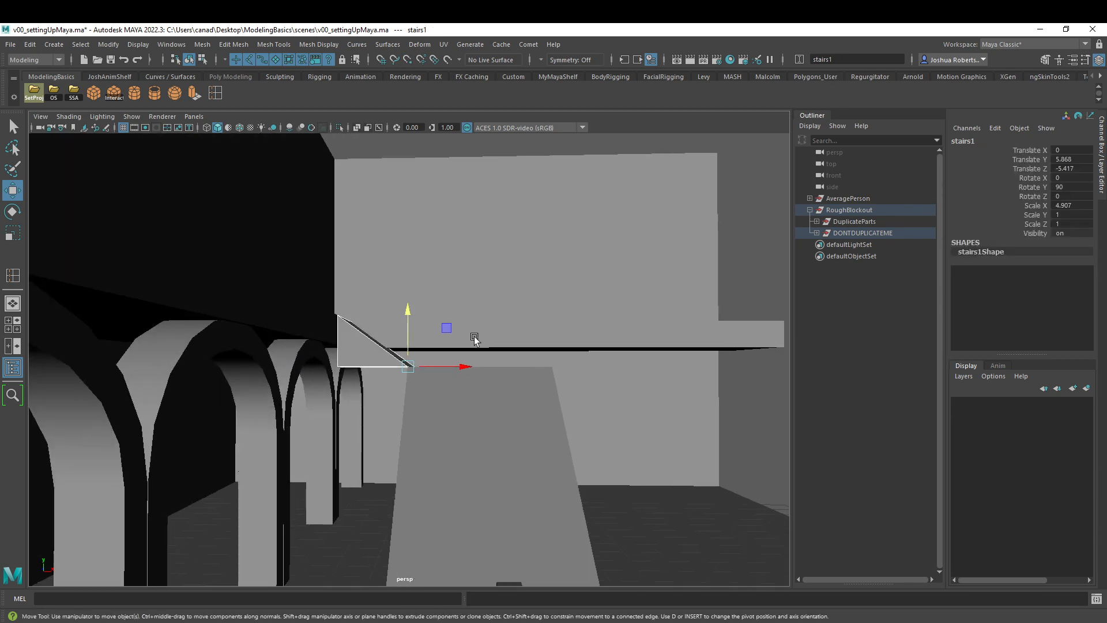
pyautogui.keyDown('alt'); pyautogui.moveTo(416, 376); pyautogui.dragTo(490, 405); pyautogui.keyUp('alt')
pyautogui.keyDown('alt'); pyautogui.moveTo(490, 405); pyautogui.dragTo(498, 340, button='middle'); pyautogui.keyUp('alt')
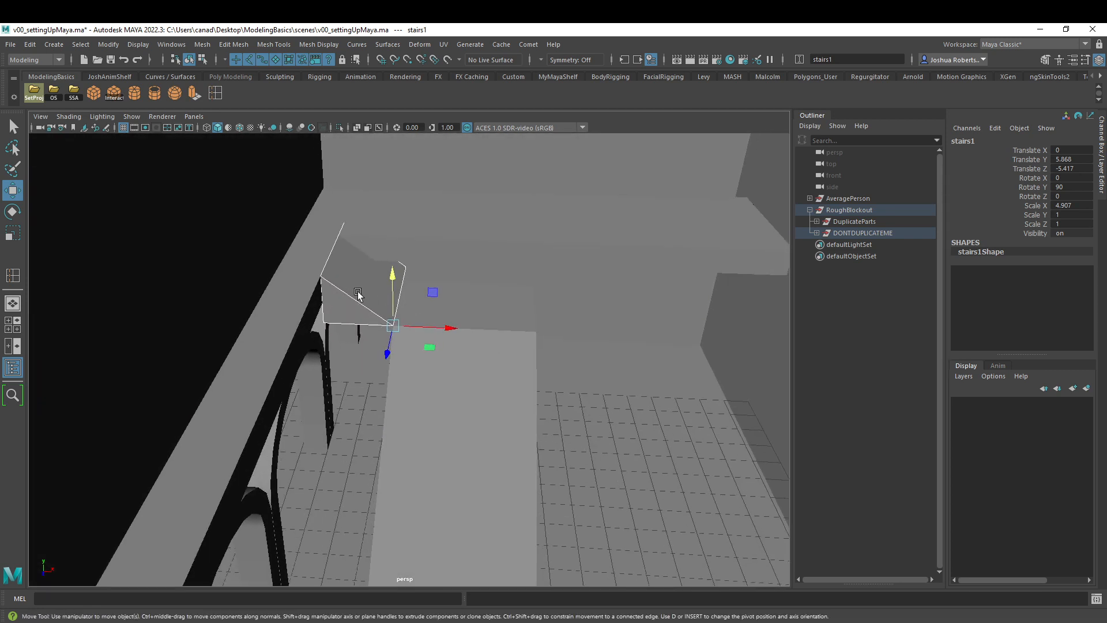
pyautogui.hotkey('ctrl', 'd')
pyautogui.press('v')
pyautogui.moveTo(442, 332); pyautogui.dragTo(207, 423)
pyautogui.press('e')
pyautogui.press('w')
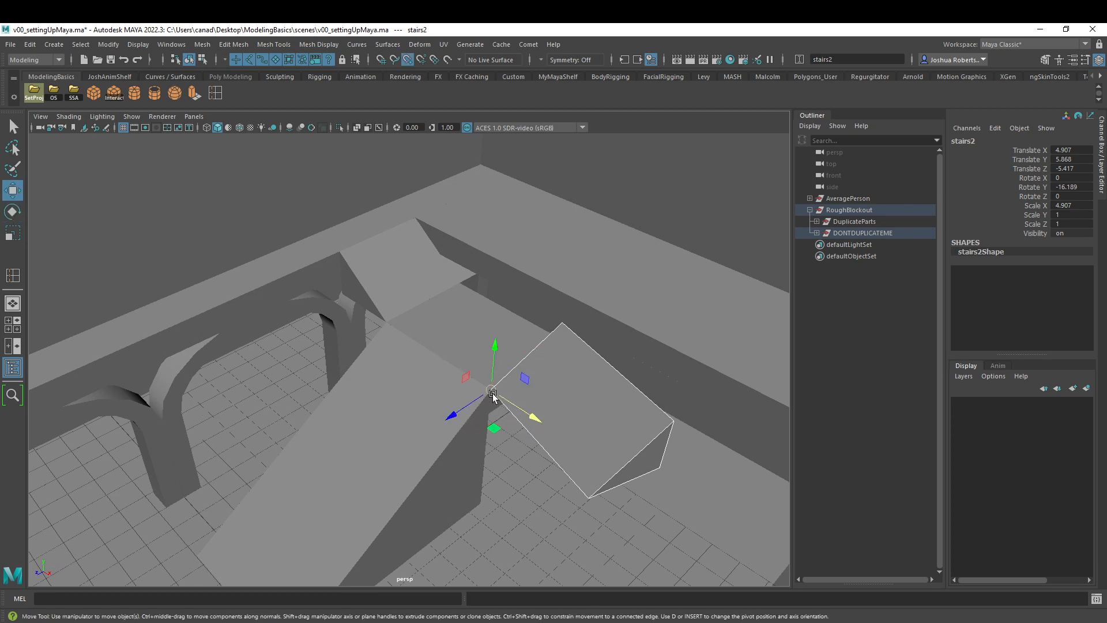
pyautogui.moveTo(493, 395); pyautogui.dragTo(558, 345)
# Step: Rotate the second upper flight to exactly -90 degrees around Y
pyautogui.press('e')
pyautogui.moveTo(600, 383); pyautogui.dragTo(1098, 188)
pyautogui.doubleClick(1070, 188)
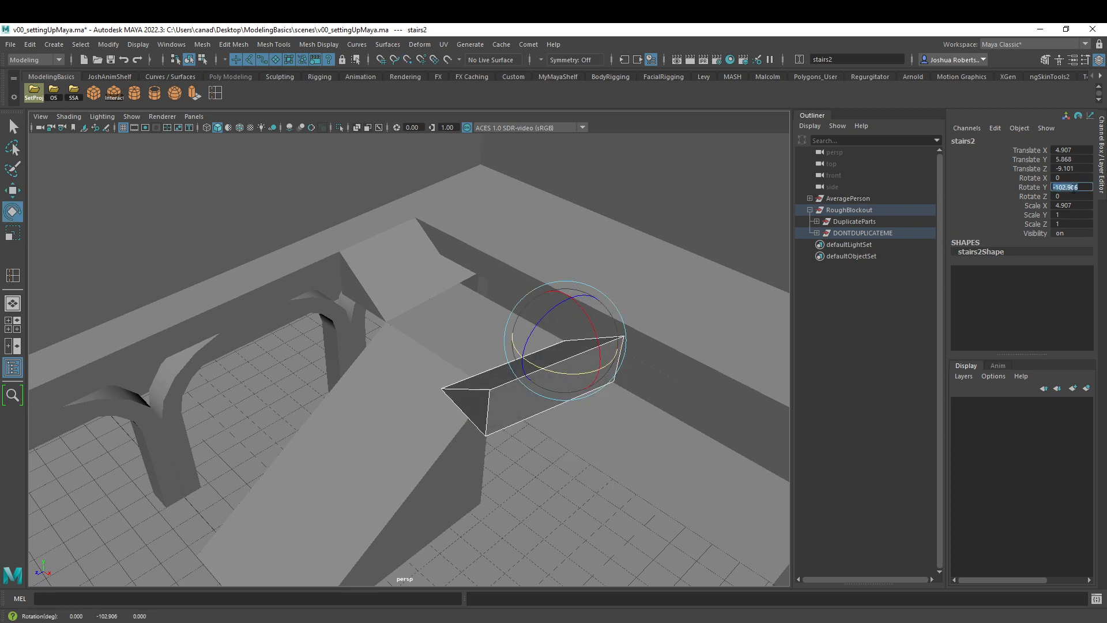
pyautogui.write('-180')
pyautogui.press('Return')
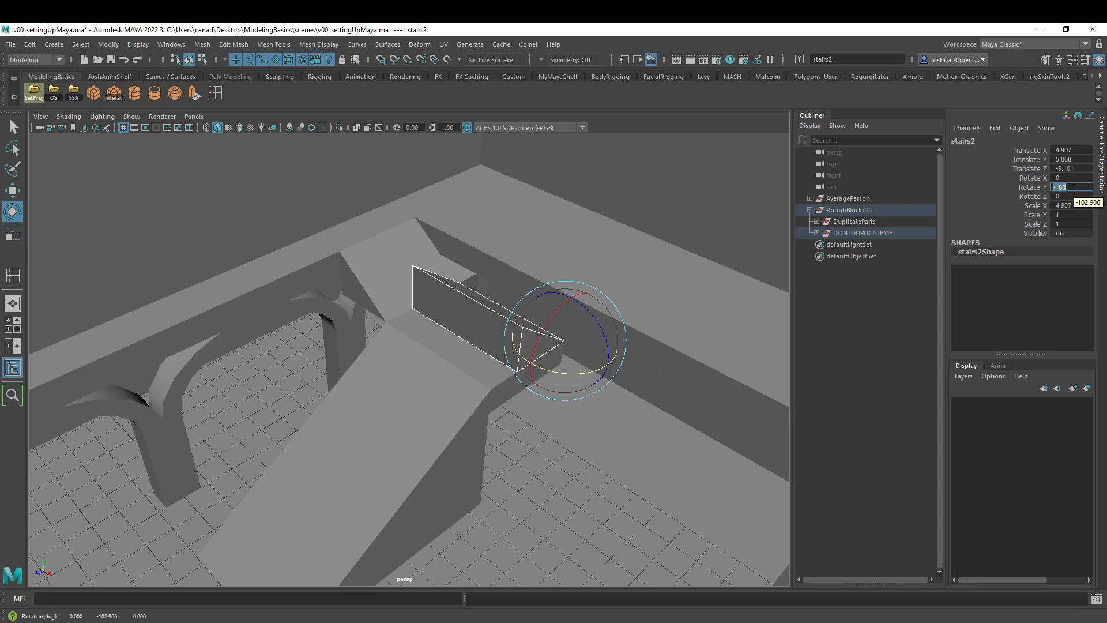
pyautogui.write('-90')
pyautogui.press('Return')
pyautogui.keyDown('alt'); pyautogui.moveTo(425, 387); pyautogui.dragTo(452, 361); pyautogui.keyUp('alt')
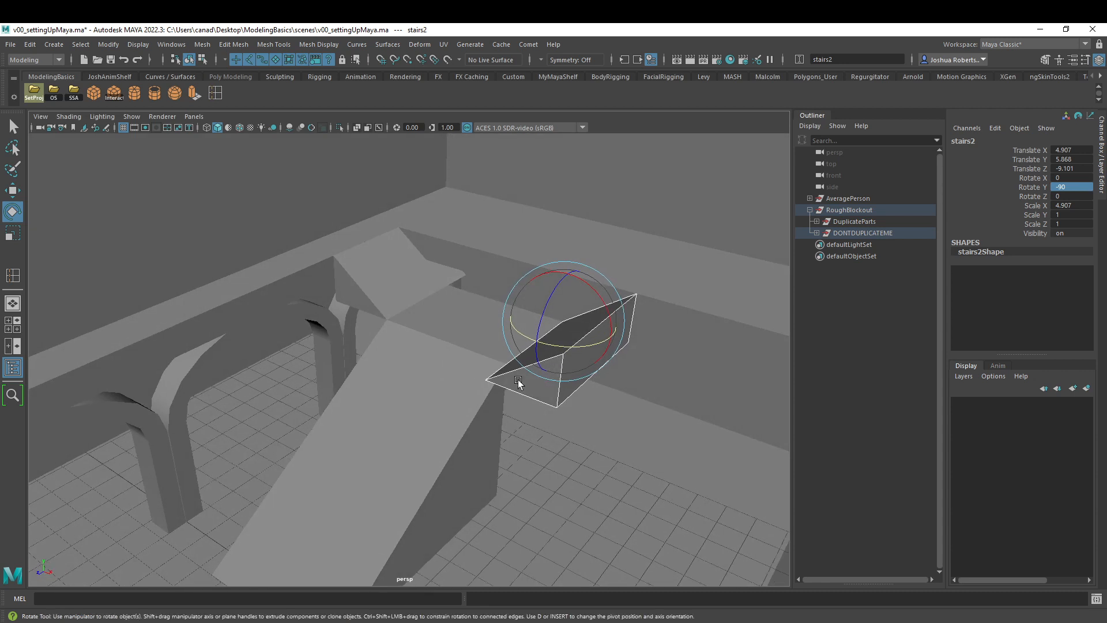
# Step: Move the second upper flight's front side face along Z to line up with the landing's front edge
pyautogui.moveTo(519, 380); pyautogui.dragTo(519, 365, button='right')
pyautogui.click(521, 379)
pyautogui.press('w')
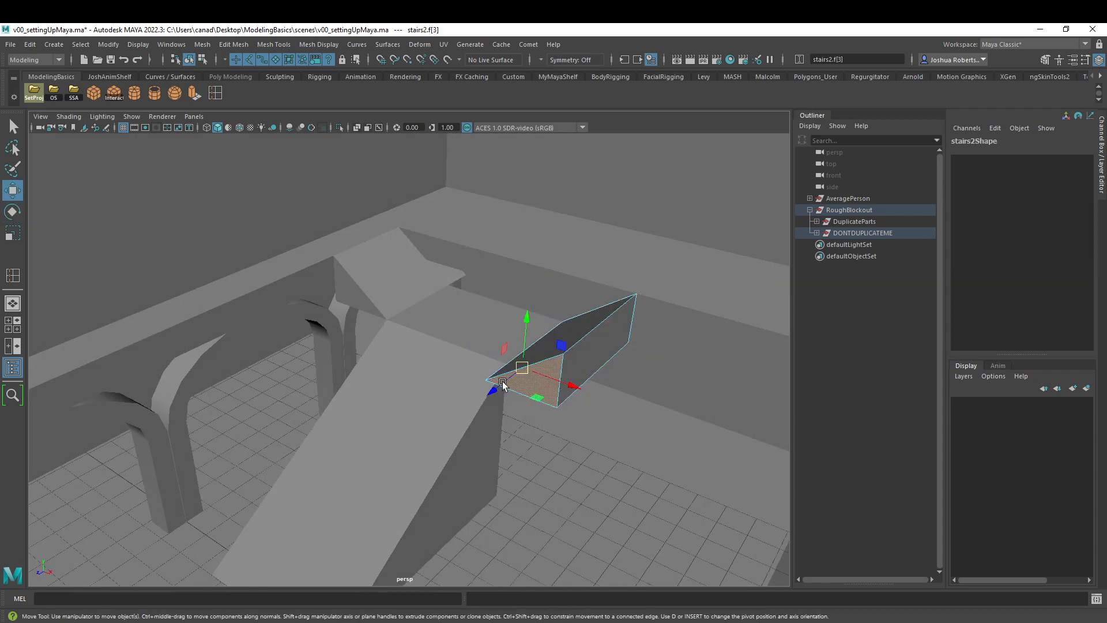
pyautogui.moveTo(492, 386); pyautogui.dragTo(506, 367, button='middle')
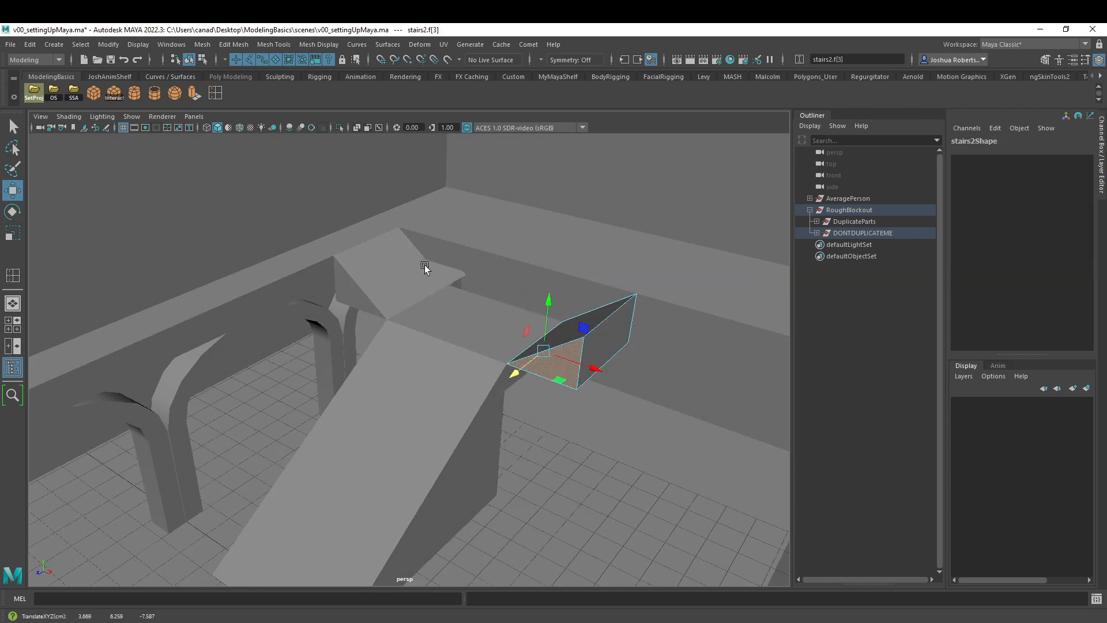
# Step: Snap the first upper flight's rear side face along Z to the landing's back edge, and return to object mode
pyautogui.click(425, 267)
pyautogui.keyDown('alt'); pyautogui.moveTo(494, 265); pyautogui.dragTo(471, 264); pyautogui.keyUp('alt')
pyautogui.moveTo(524, 301); pyautogui.dragTo(526, 330, button='right')
pyautogui.click(528, 315)
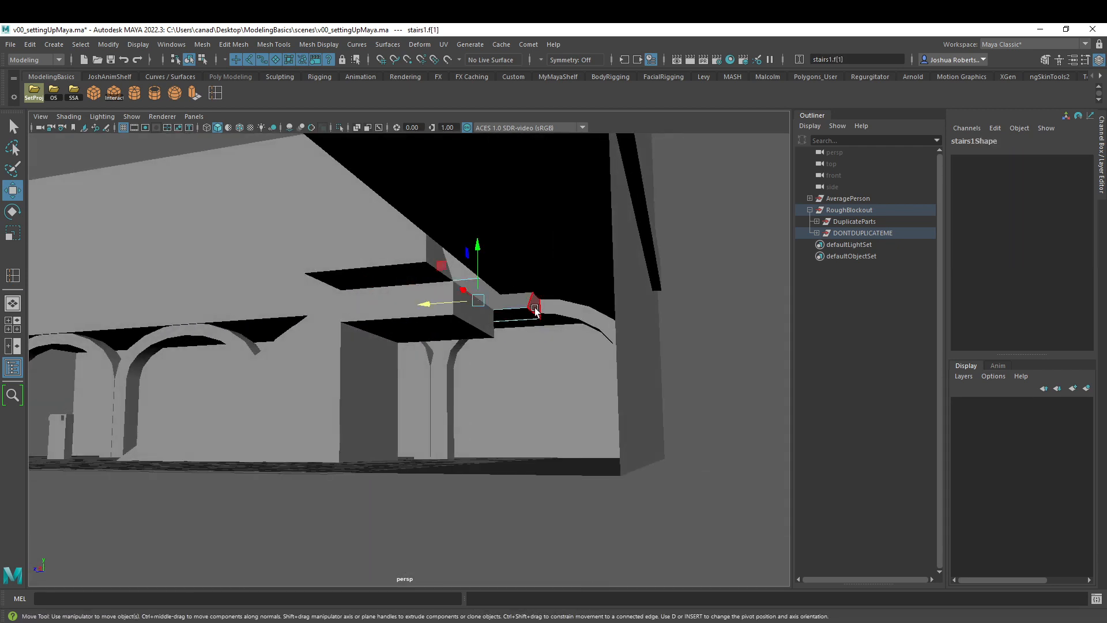
pyautogui.keyDown('alt'); pyautogui.moveTo(499, 289); pyautogui.dragTo(558, 344); pyautogui.keyUp('alt')
pyautogui.press('v')
pyautogui.moveTo(430, 260); pyautogui.dragTo(449, 279)
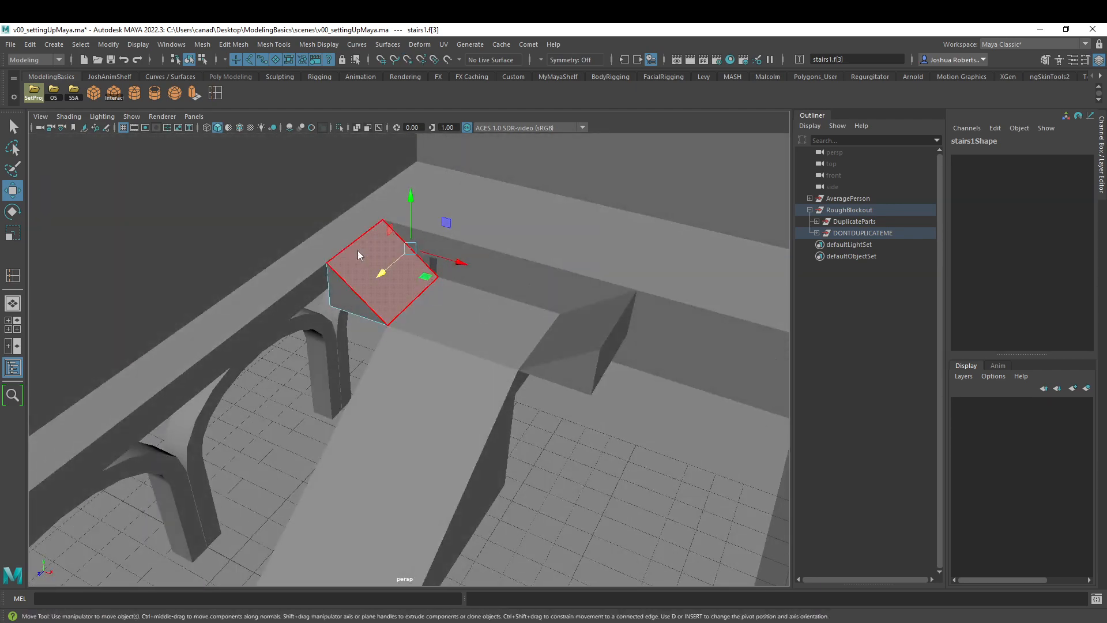
pyautogui.moveTo(357, 250); pyautogui.dragTo(437, 232, button='right')
# Step: Shorten the back upper floor slab by snapping its far end vertices along X to the second upper flight, and return to object mode
pyautogui.keyDown('alt'); pyautogui.moveTo(436, 232); pyautogui.dragTo(478, 373); pyautogui.keyUp('alt')
pyautogui.click(486, 317)
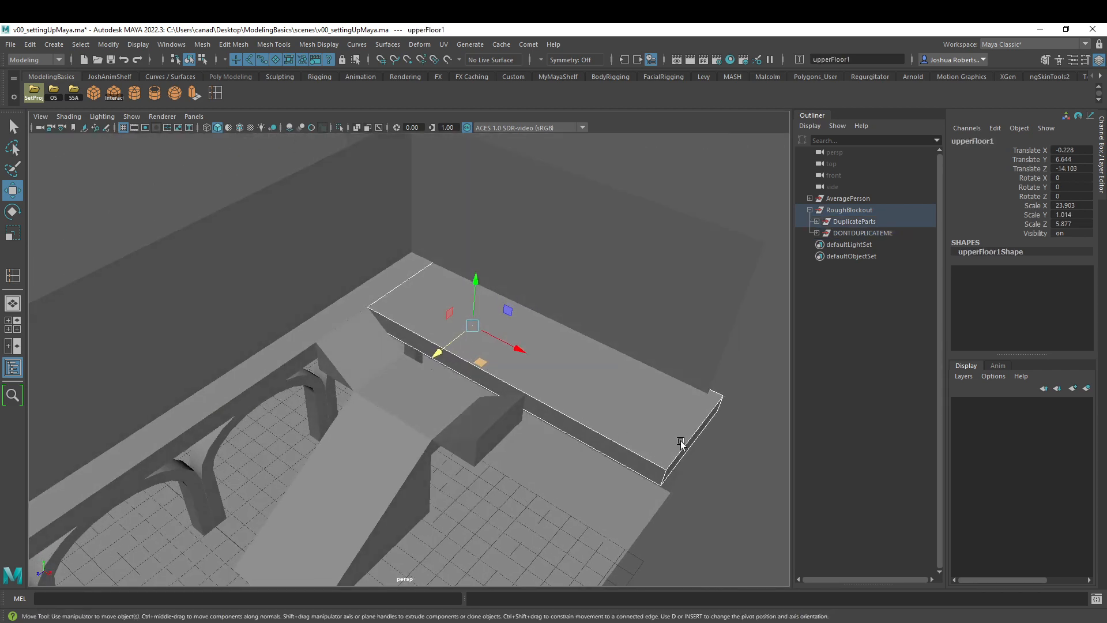
pyautogui.rightClick(662, 413)
pyautogui.moveTo(663, 413); pyautogui.dragTo(605, 331, button='right')
pyautogui.keyDown('alt'); pyautogui.moveTo(660, 371); pyautogui.dragTo(602, 448); pyautogui.keyUp('alt')
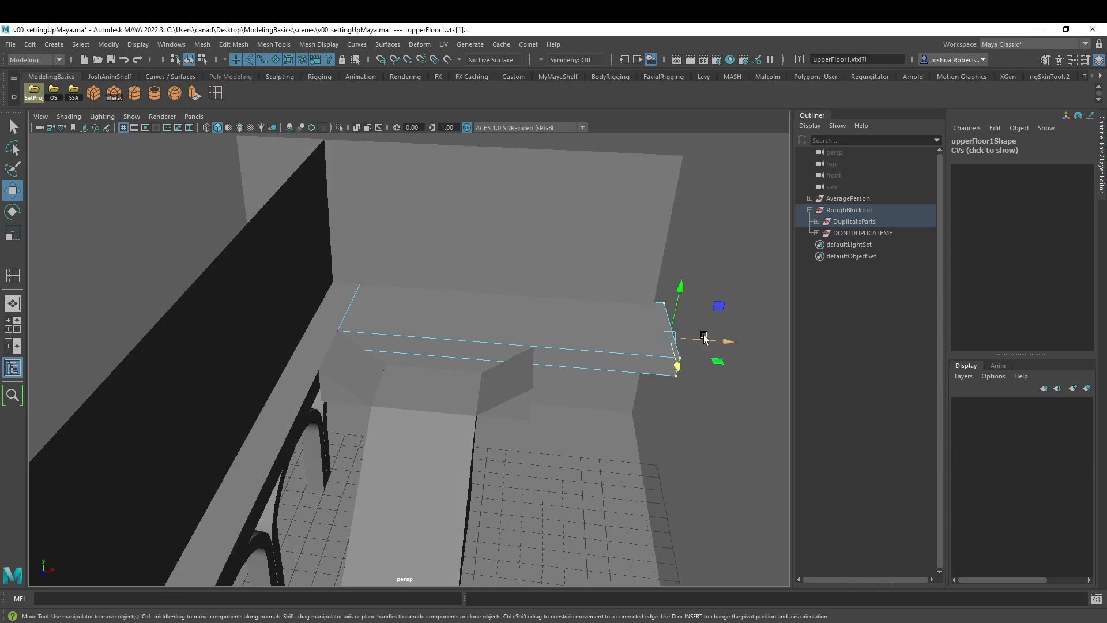
pyautogui.press('v')
pyautogui.moveTo(720, 340); pyautogui.dragTo(547, 352)
pyautogui.keyDown('alt'); pyautogui.moveTo(547, 352); pyautogui.dragTo(480, 329); pyautogui.keyUp('alt')
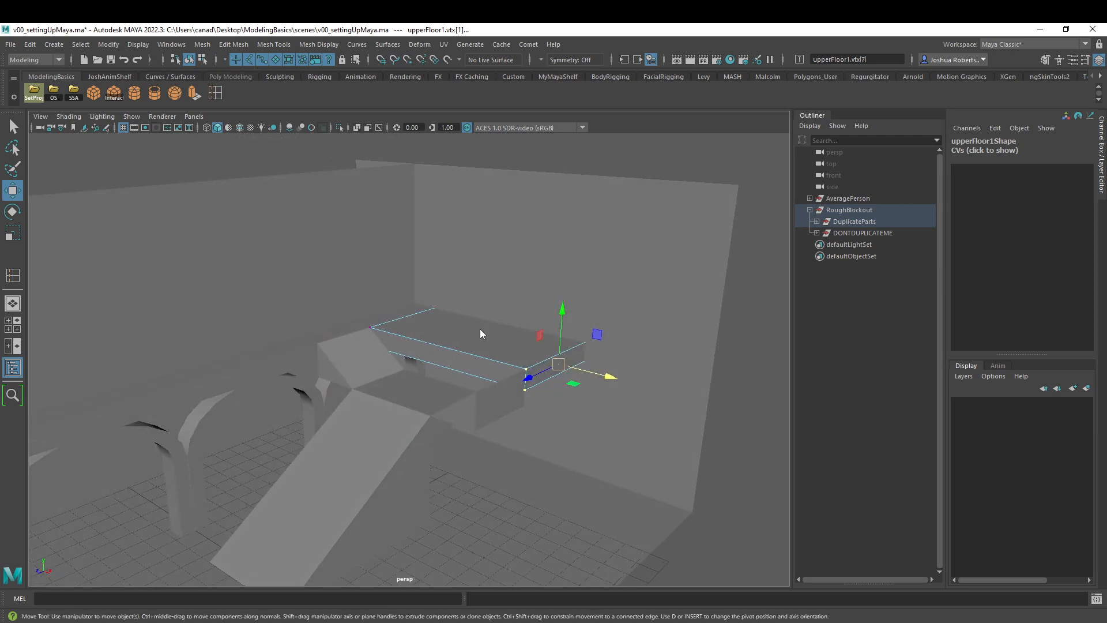
pyautogui.moveTo(479, 329); pyautogui.dragTo(525, 300, button='right')
# Step: Delete the second upper flight, keeping the original flight on the arches' side
pyautogui.moveTo(482, 335)
pyautogui.keyDown('alt'); pyautogui.mouseDown()
pyautogui.moveTo(489, 341)
pyautogui.moveTo(468, 349)
pyautogui.moveTo(469, 326)
pyautogui.mouseUp(); pyautogui.keyUp('alt')
pyautogui.click(378, 333)
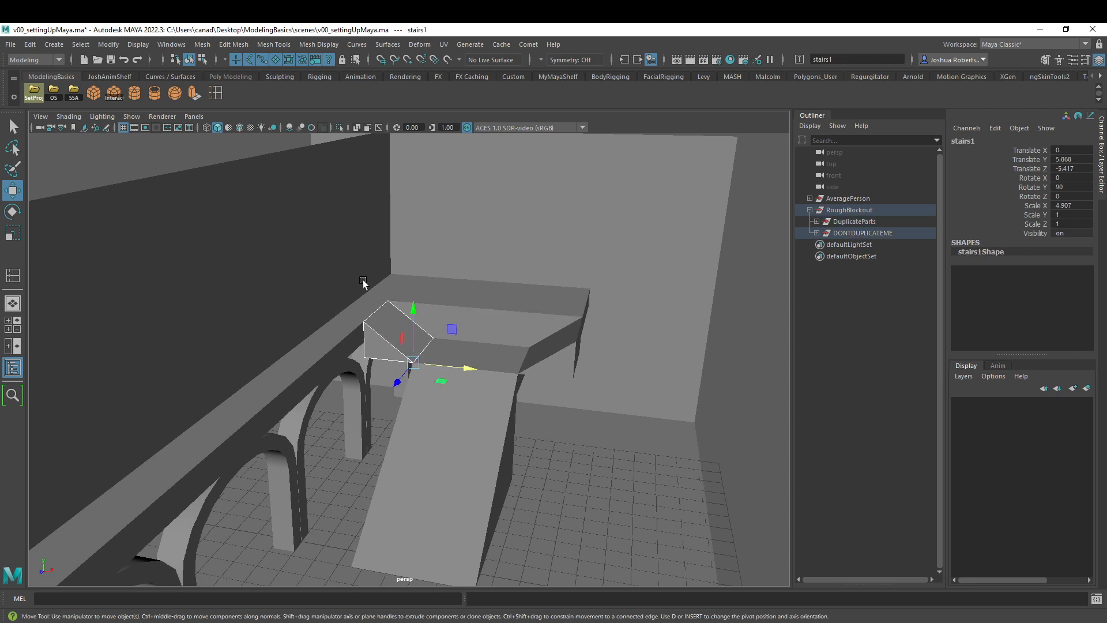
pyautogui.click(558, 357)
pyautogui.click(403, 331)
pyautogui.click(558, 353)
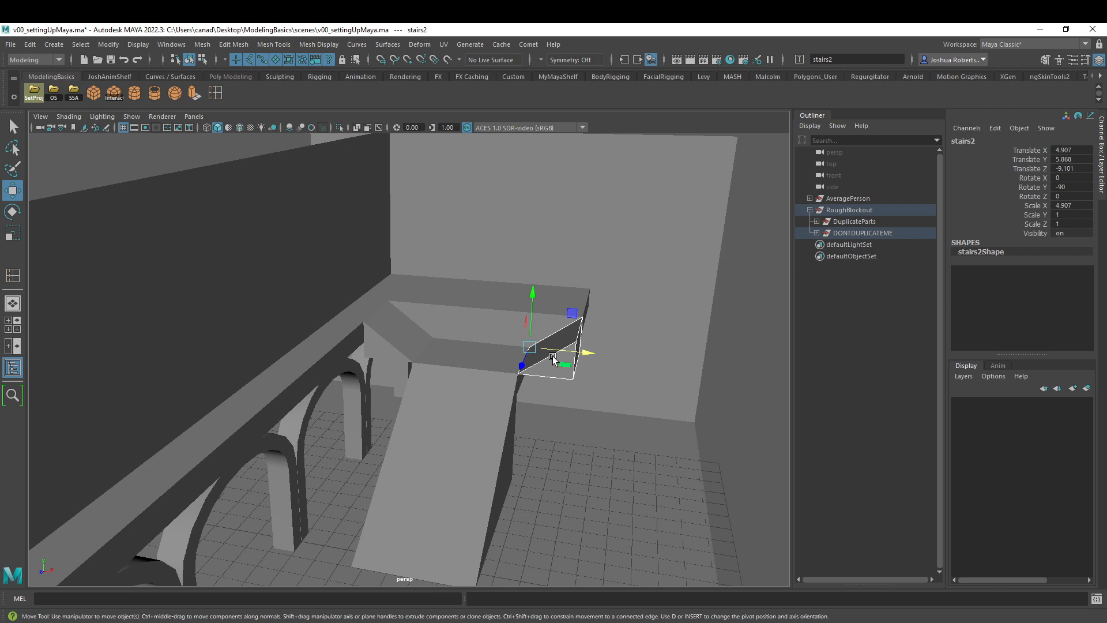
pyautogui.press('Delete')
# Step: Move the remaining upper flight, stairs1, from the DONTDUPLICATEME group into the DuplicateParts group
pyautogui.click(402, 335)
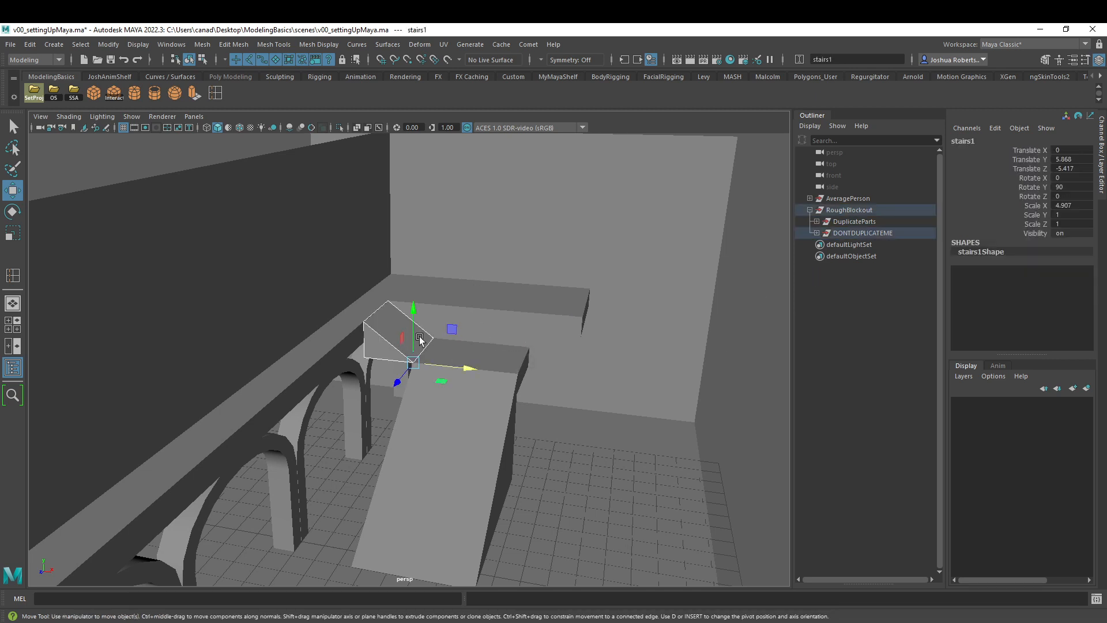
pyautogui.click(816, 233)
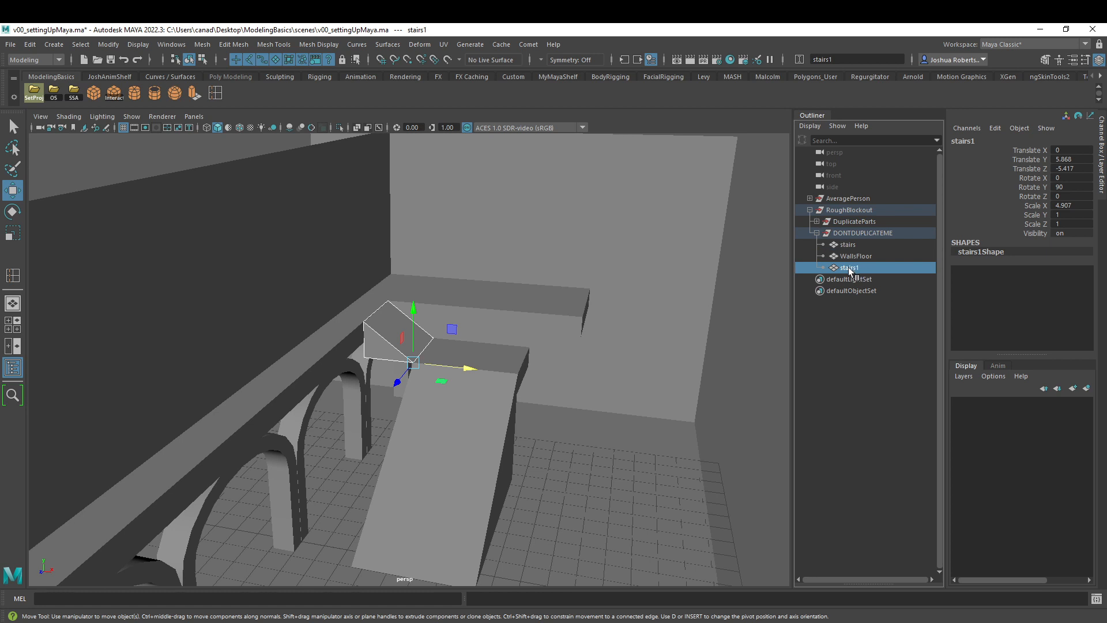
pyautogui.moveTo(849, 268); pyautogui.dragTo(846, 227, button='middle')
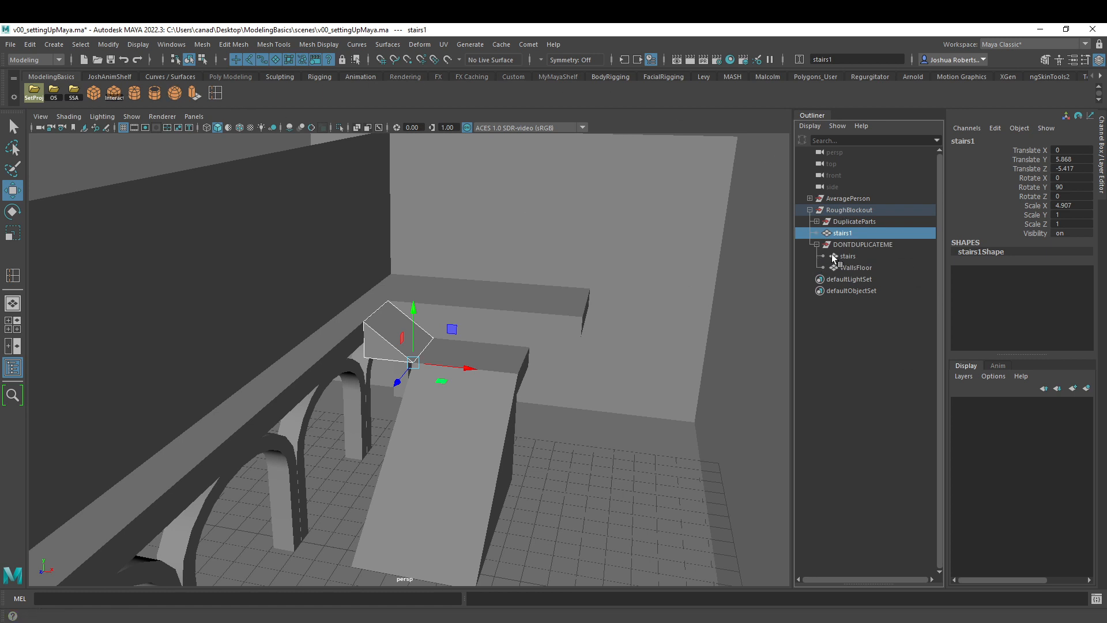
pyautogui.moveTo(864, 236)
pyautogui.mouseDown(button='middle')
pyautogui.moveTo(830, 243)
pyautogui.moveTo(849, 226)
pyautogui.mouseUp(button='middle')
pyautogui.moveTo(846, 224); pyautogui.dragTo(846, 224, button='middle')
pyautogui.click(816, 221)
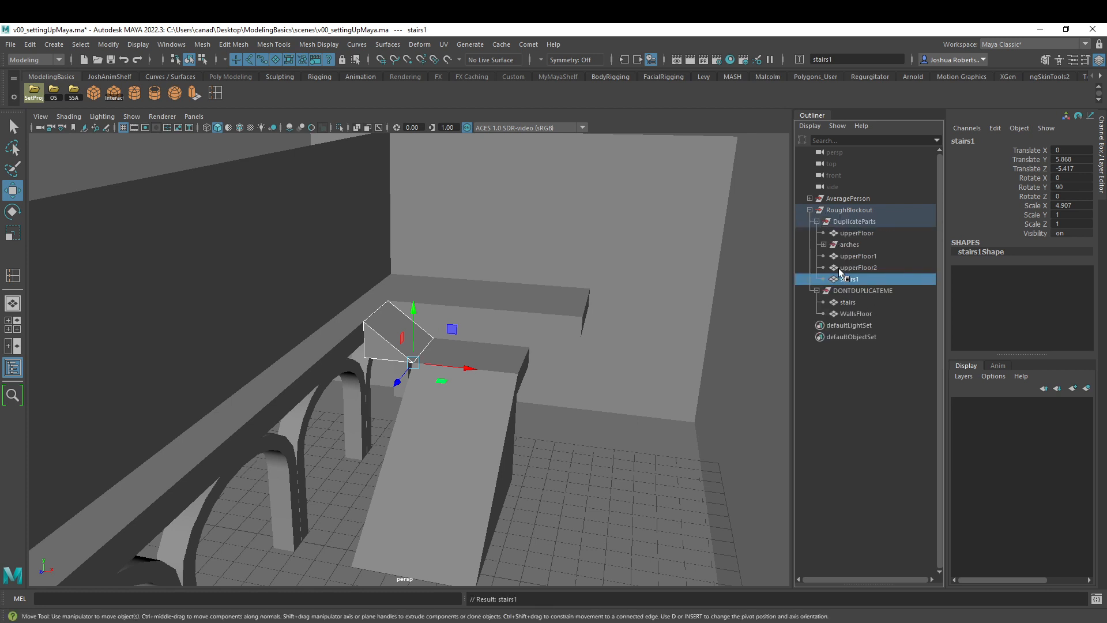
pyautogui.click(817, 222)
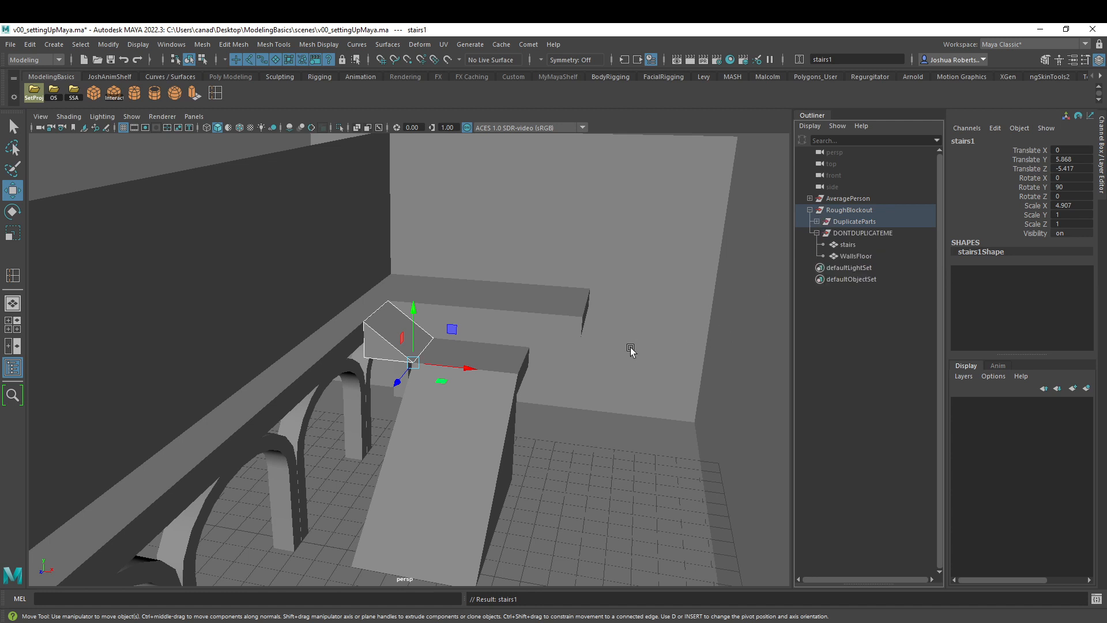
# Step: Reorder the groups under RoughBlockout so that DONTDUPLICATEME sits above DuplicateParts
pyautogui.click(853, 223)
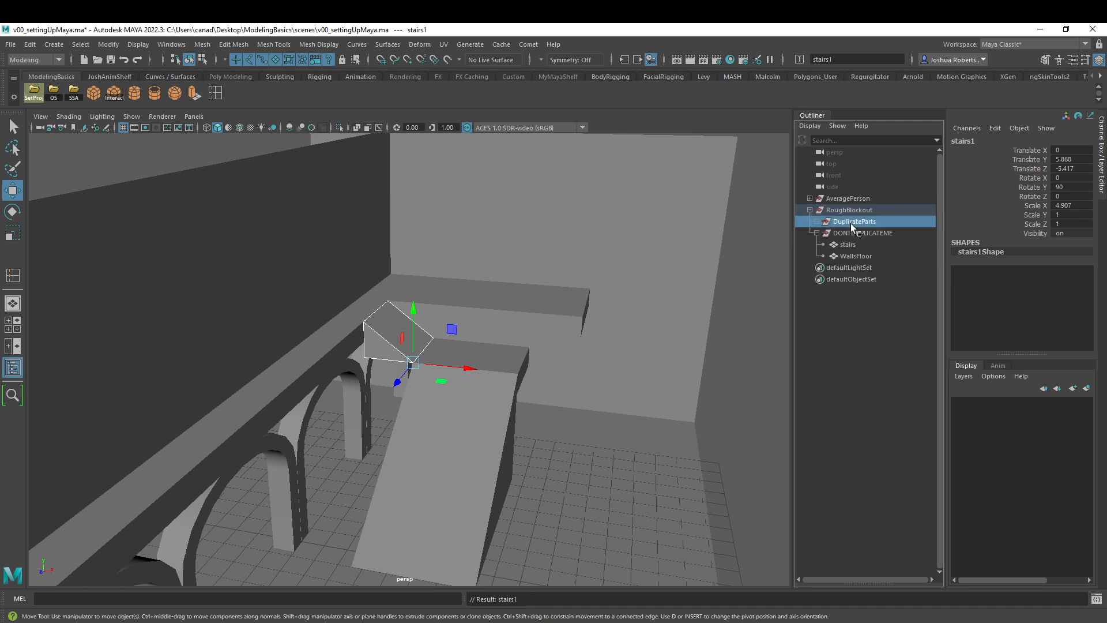
pyautogui.click(817, 233)
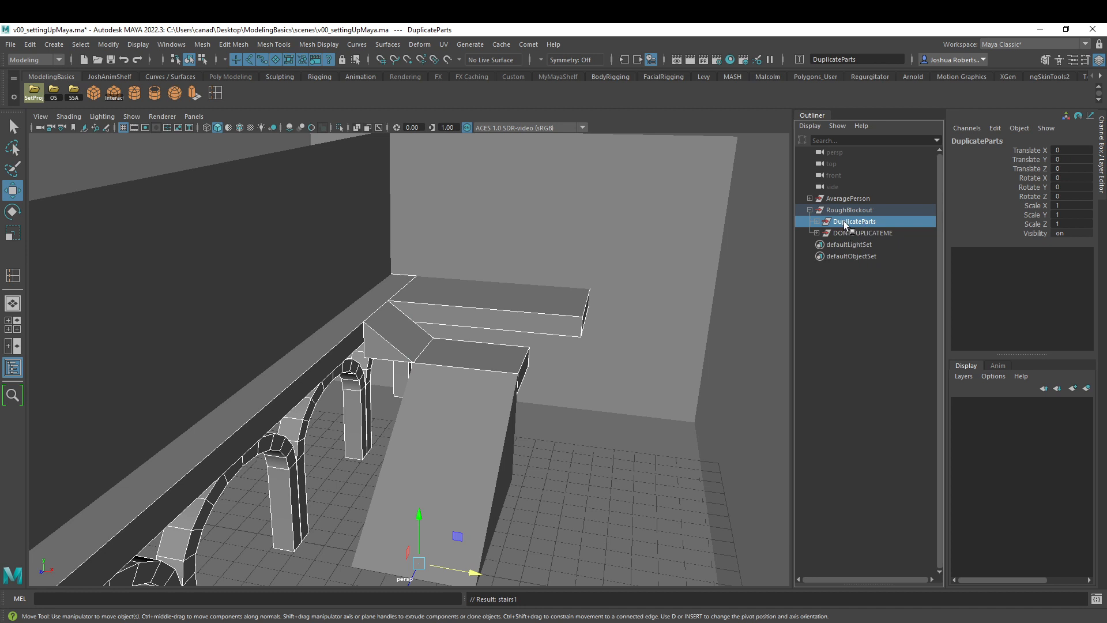
pyautogui.moveTo(859, 234); pyautogui.dragTo(862, 222)
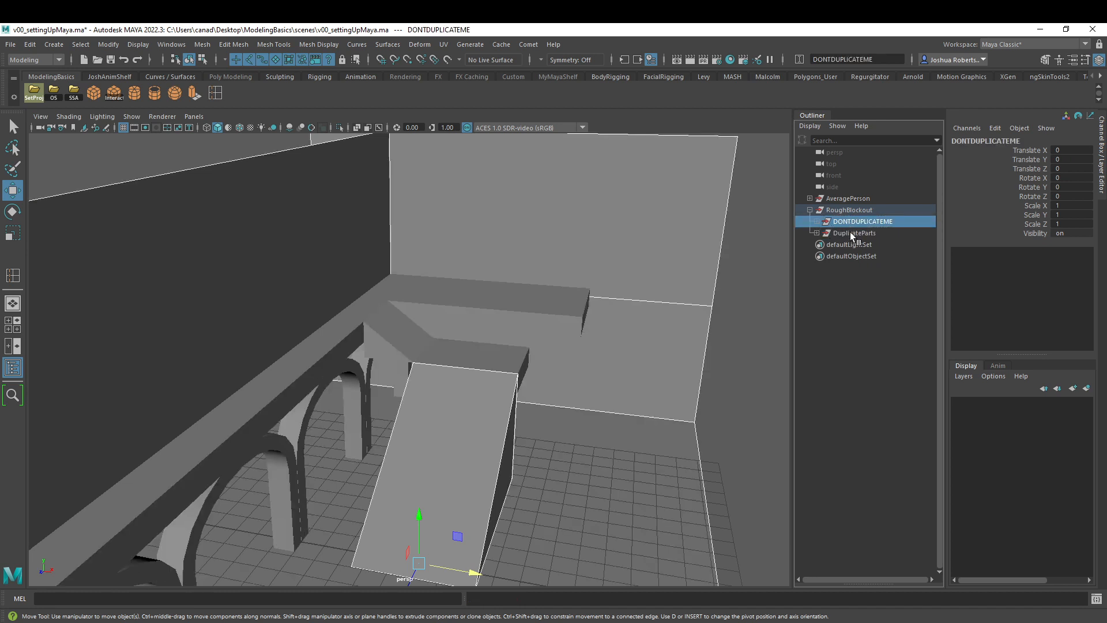
# Step: Duplicate the DuplicateParts group and mirror the copy across the room with a Scale X of -1
pyautogui.click(848, 234)
pyautogui.keyDown('alt'); pyautogui.moveTo(630, 296); pyautogui.dragTo(629, 306); pyautogui.keyUp('alt')
pyautogui.keyDown('alt'); pyautogui.moveTo(630, 307); pyautogui.dragTo(531, 315, button='right'); pyautogui.keyUp('alt')
pyautogui.keyDown('alt'); pyautogui.moveTo(531, 315); pyautogui.dragTo(516, 318); pyautogui.keyUp('alt')
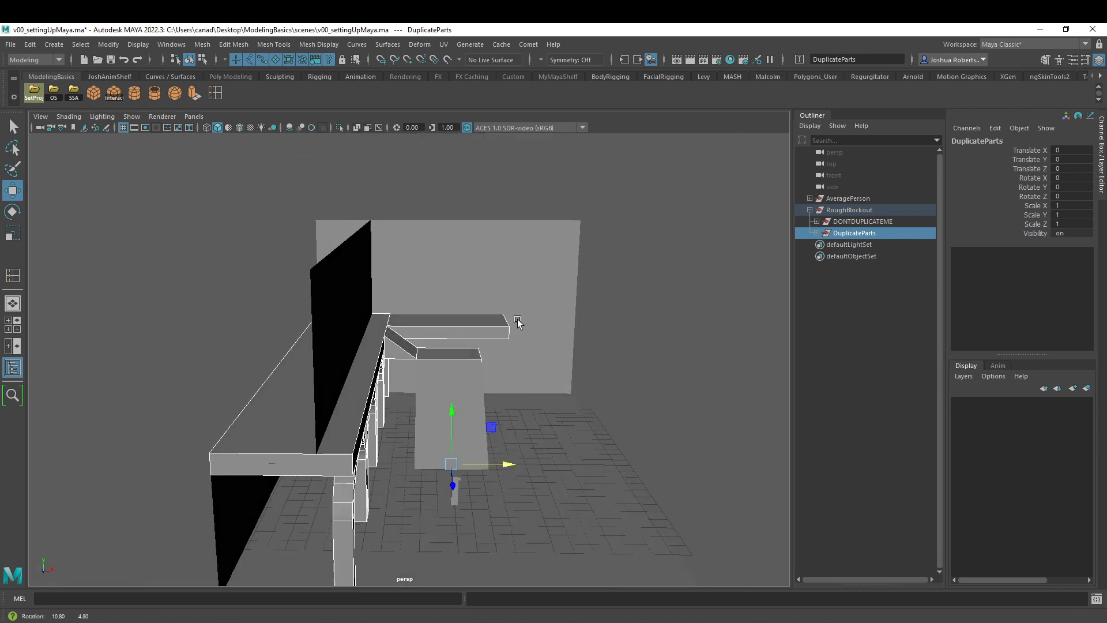
pyautogui.hotkey('ctrl', 'd')
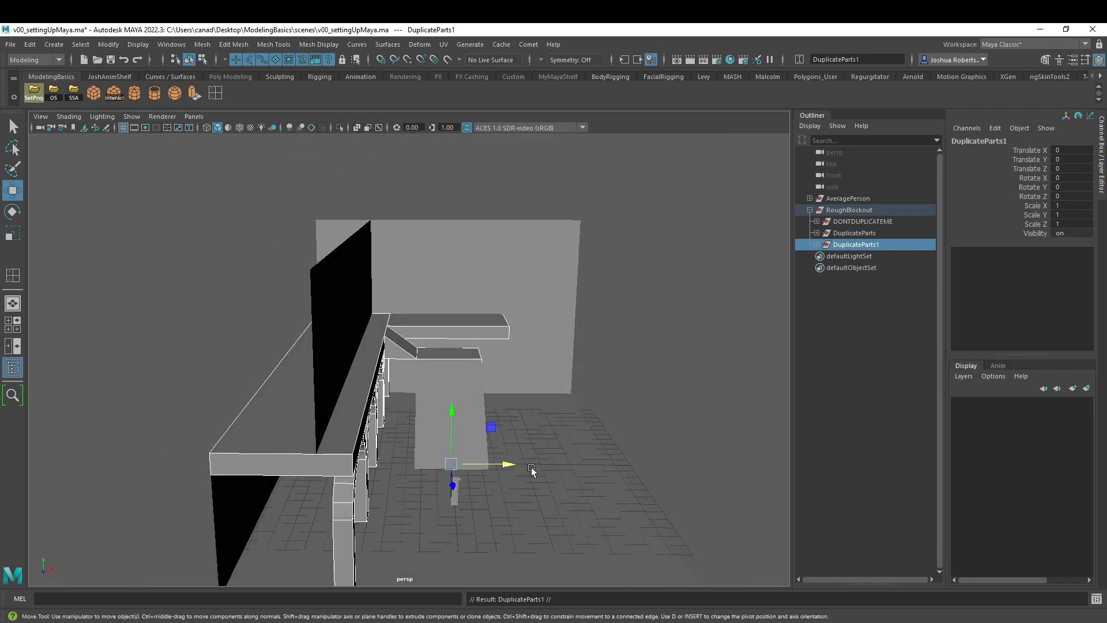
pyautogui.press('r')
pyautogui.moveTo(509, 465); pyautogui.dragTo(410, 465)
pyautogui.hotkey('ctrl', 'z')
pyautogui.doubleClick(1079, 206)
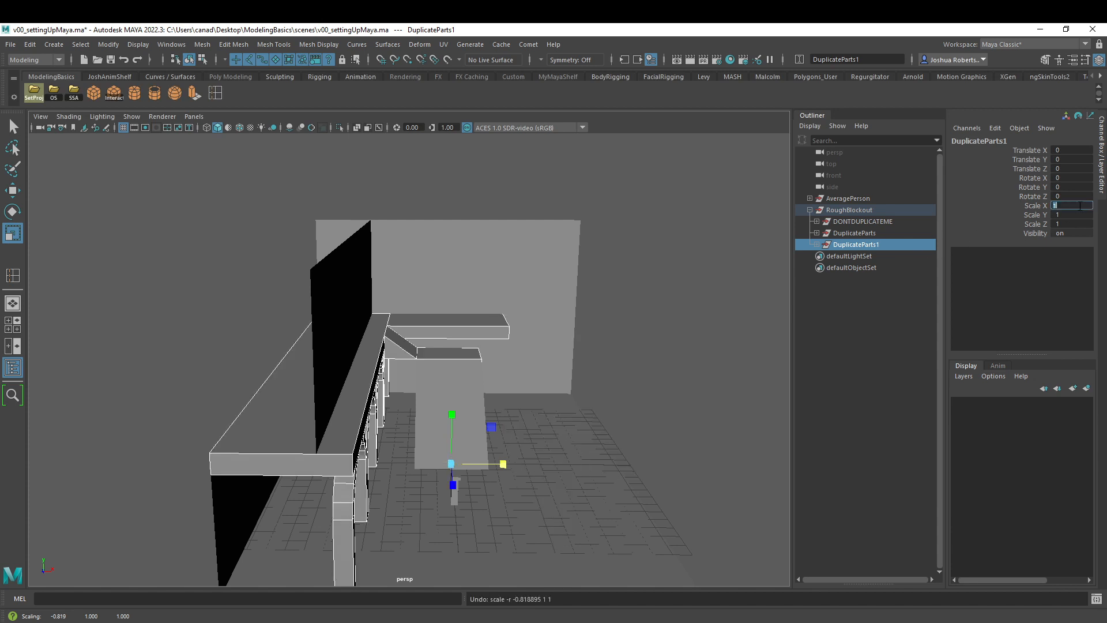
pyautogui.write('-1')
pyautogui.press('Return')
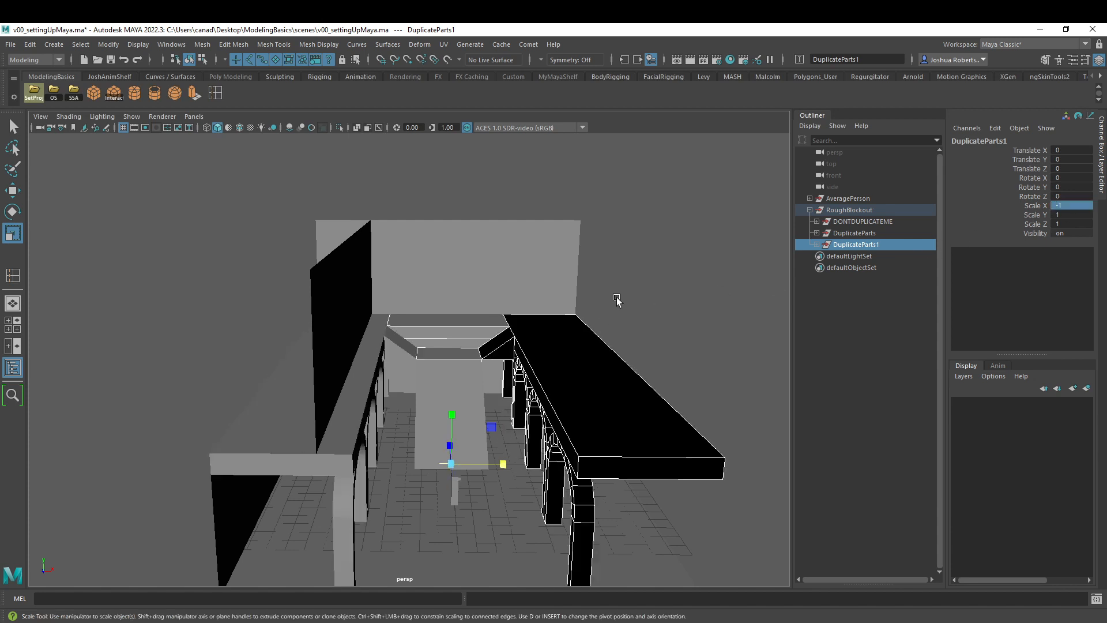
pyautogui.click(618, 302)
# Step: Delete the mirrored copy of the upperFloor1 landing from the DuplicateParts1 group
pyautogui.moveTo(616, 346)
pyautogui.keyDown('alt'); pyautogui.mouseDown()
pyautogui.moveTo(599, 368)
pyautogui.moveTo(618, 368)
pyautogui.mouseUp(); pyautogui.keyUp('alt')
pyautogui.click(440, 315)
pyautogui.click(443, 316)
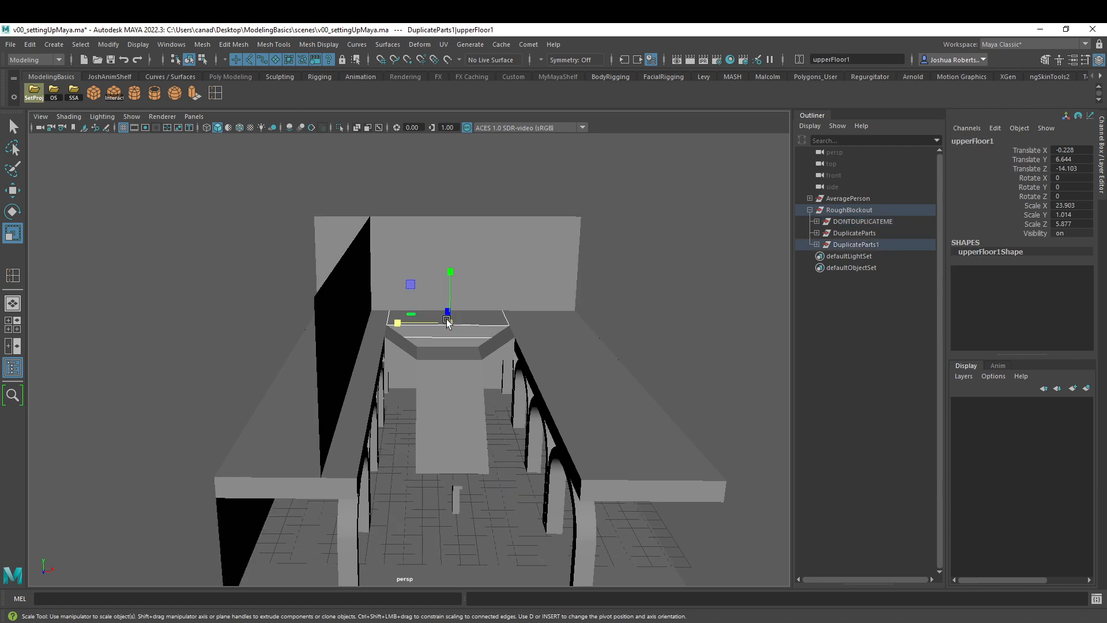
pyautogui.keyDown('alt'); pyautogui.moveTo(767, 302); pyautogui.dragTo(749, 293); pyautogui.keyUp('alt')
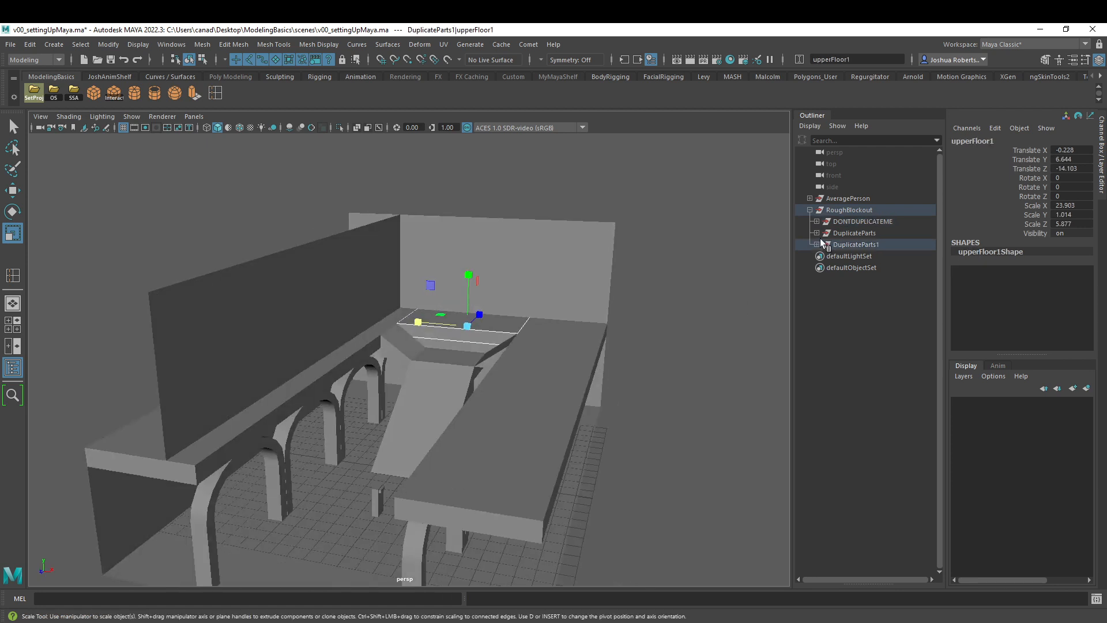
pyautogui.click(800, 253)
# Step: Move the original upperFloor1 landing by the back wall from the DuplicateParts group into the DONTDUPLICATEME group
pyautogui.click(469, 324)
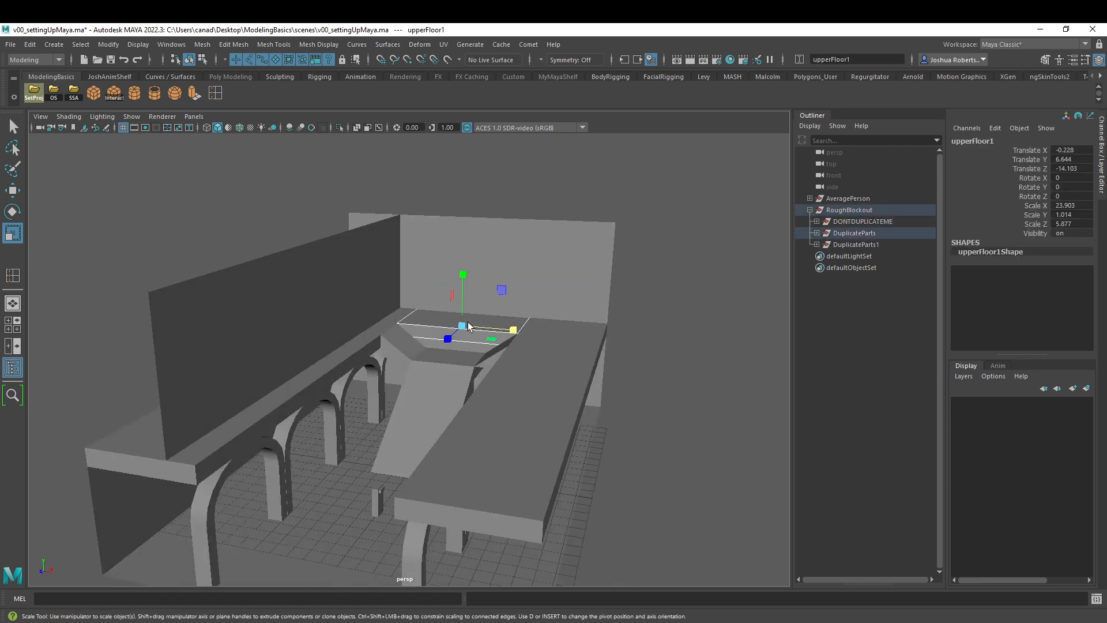
pyautogui.keyDown('alt'); pyautogui.moveTo(467, 329); pyautogui.dragTo(476, 314); pyautogui.keyUp('alt')
pyautogui.keyDown('alt'); pyautogui.moveTo(477, 314); pyautogui.dragTo(593, 329, button='right'); pyautogui.keyUp('alt')
pyautogui.keyDown('alt'); pyautogui.moveTo(593, 329); pyautogui.dragTo(526, 367, button='middle'); pyautogui.keyUp('alt')
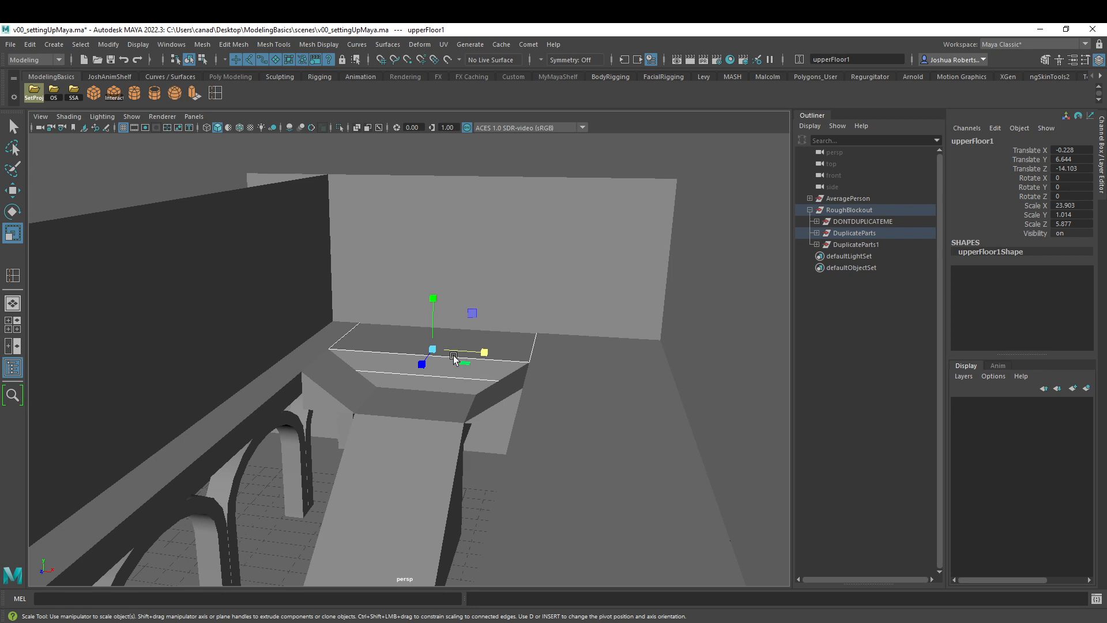
pyautogui.click(863, 221)
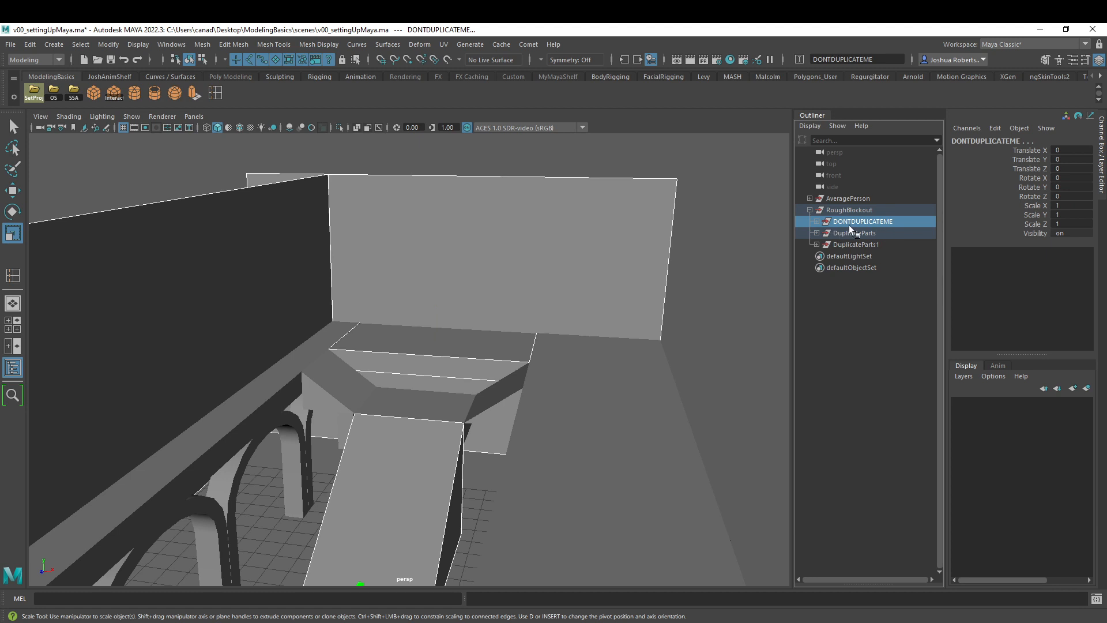
pyautogui.press('Down')
pyautogui.click(817, 221)
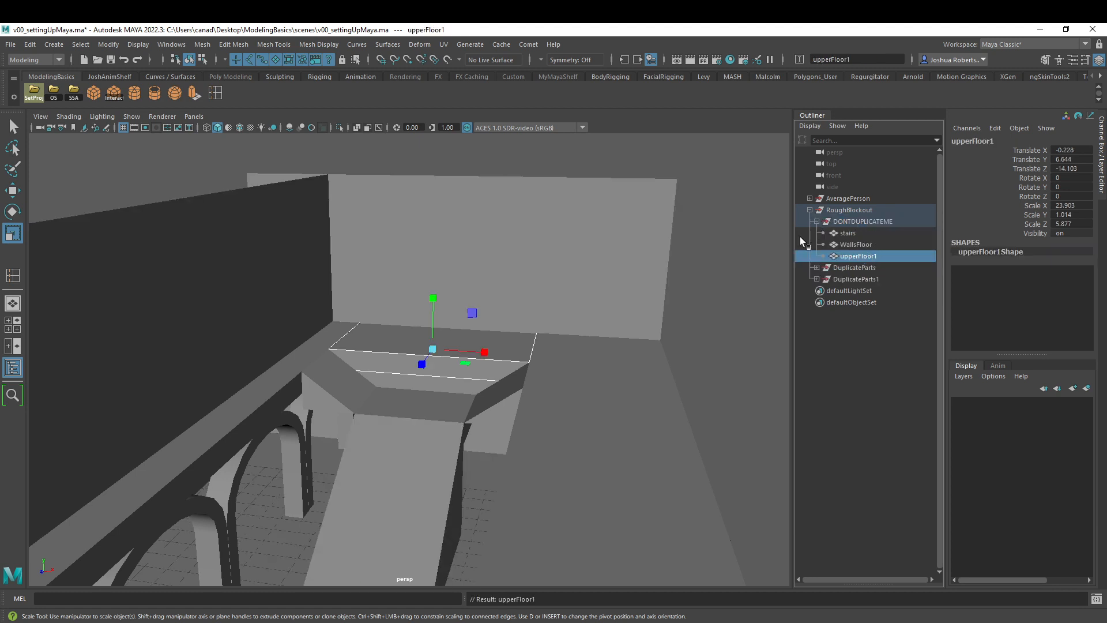
pyautogui.click(817, 221)
# Step: Delete the mirrored DuplicateParts1 group, leaving only the original DuplicateParts group
pyautogui.click(859, 244)
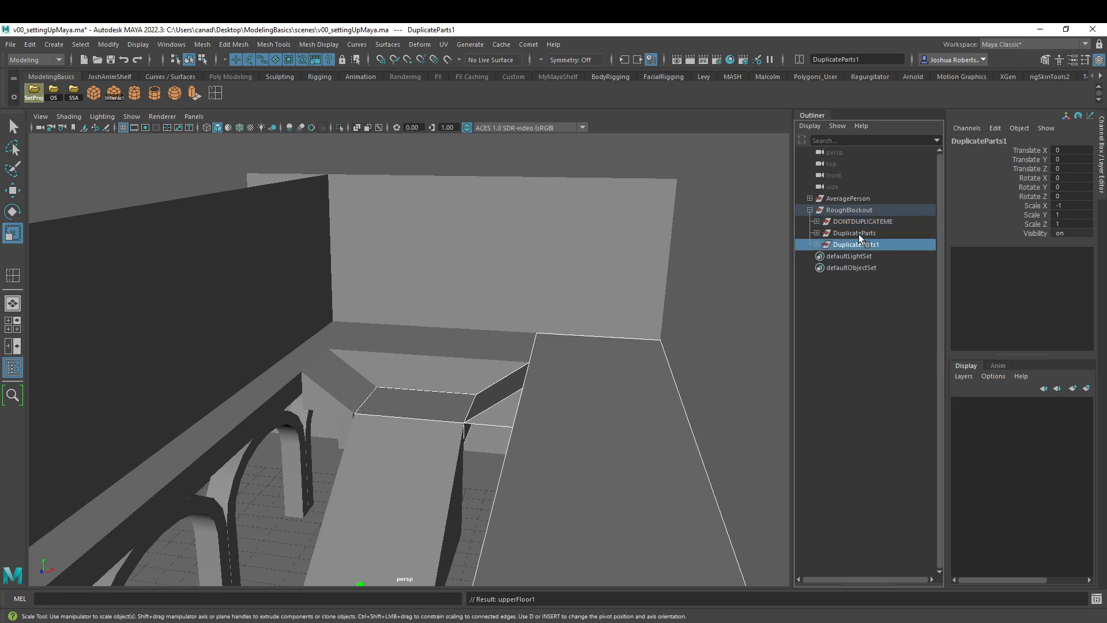
pyautogui.press('Delete')
pyautogui.click(859, 234)
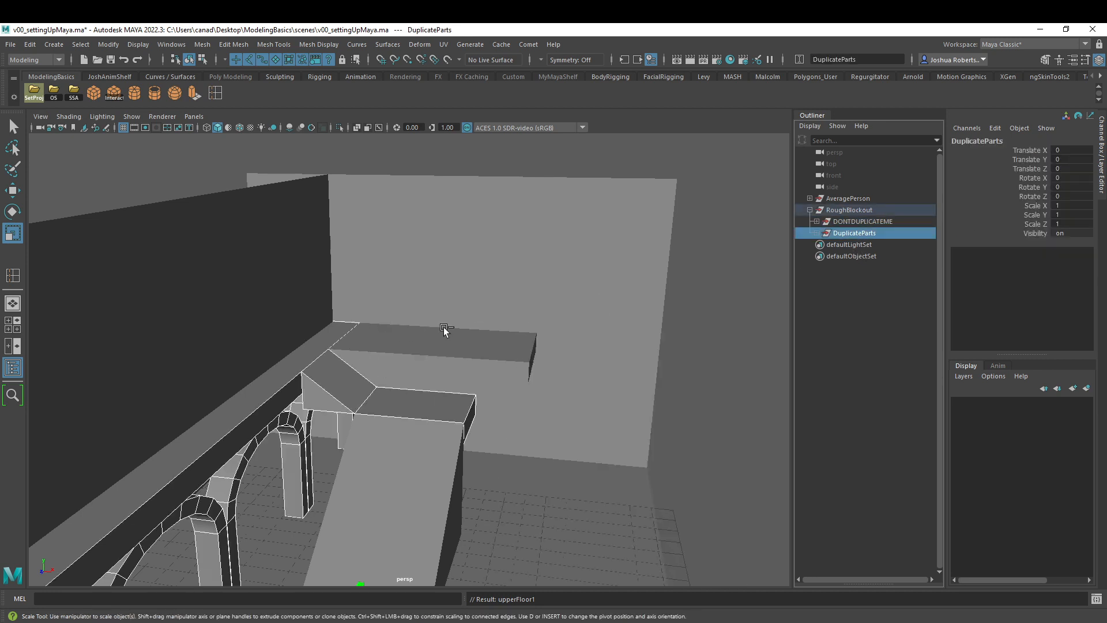
# Step: Move upperFloor2, the landing at the head of the main stairs, from DuplicateParts into the DONTDUPLICATEME group
pyautogui.keyDown('alt'); pyautogui.moveTo(455, 380); pyautogui.dragTo(400, 362, button='right'); pyautogui.keyUp('alt')
pyautogui.click(410, 373)
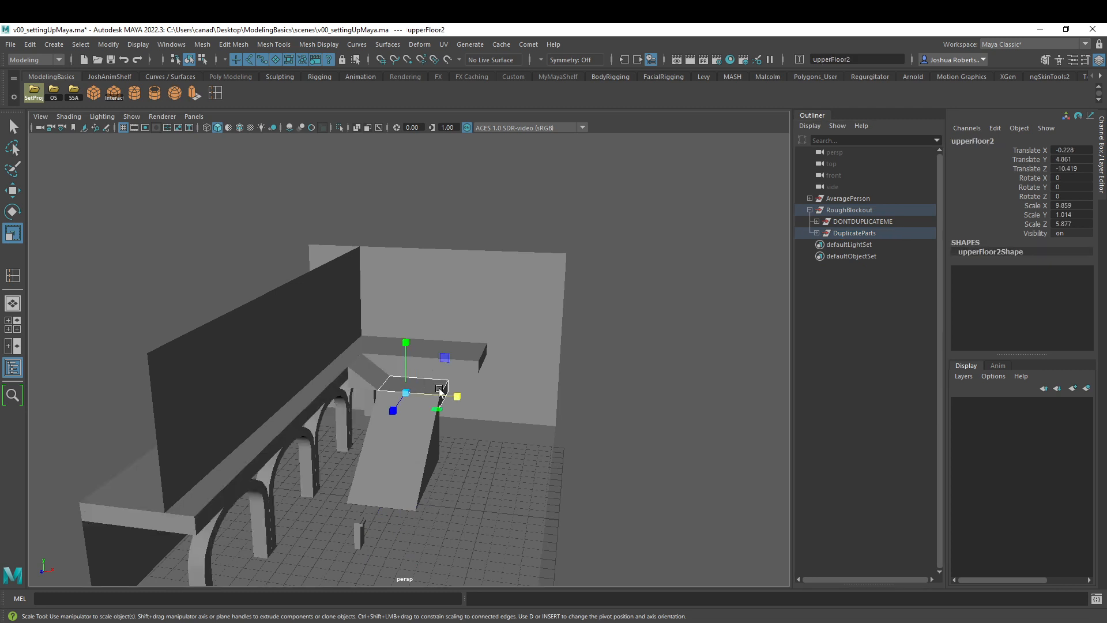
pyautogui.keyDown('alt'); pyautogui.moveTo(410, 374); pyautogui.dragTo(467, 392); pyautogui.keyUp('alt')
pyautogui.click(864, 223)
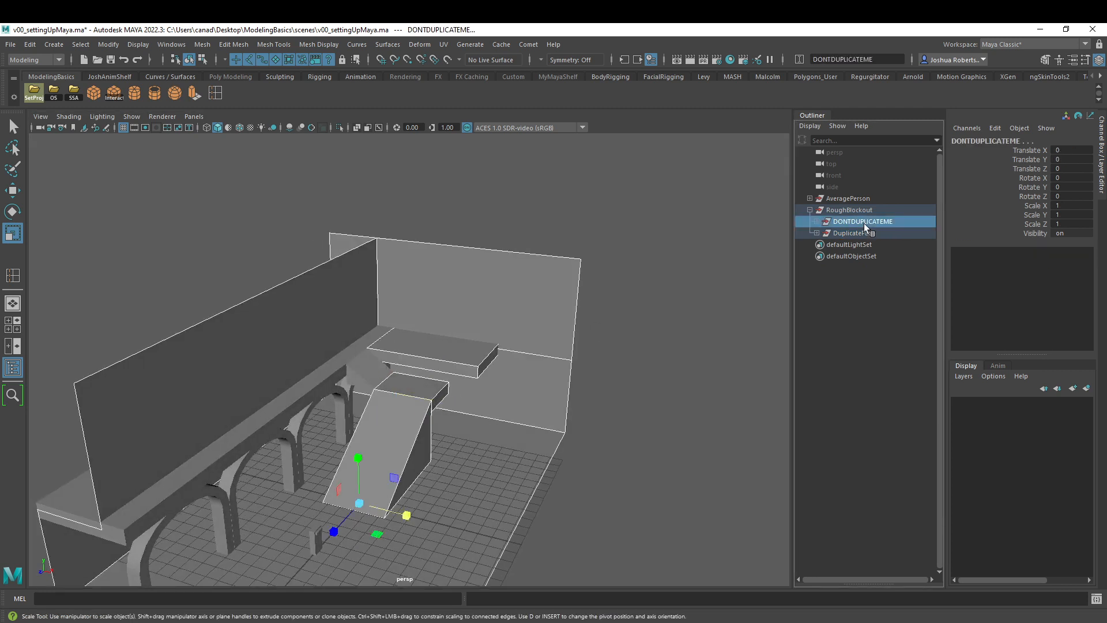
pyautogui.press('Down')
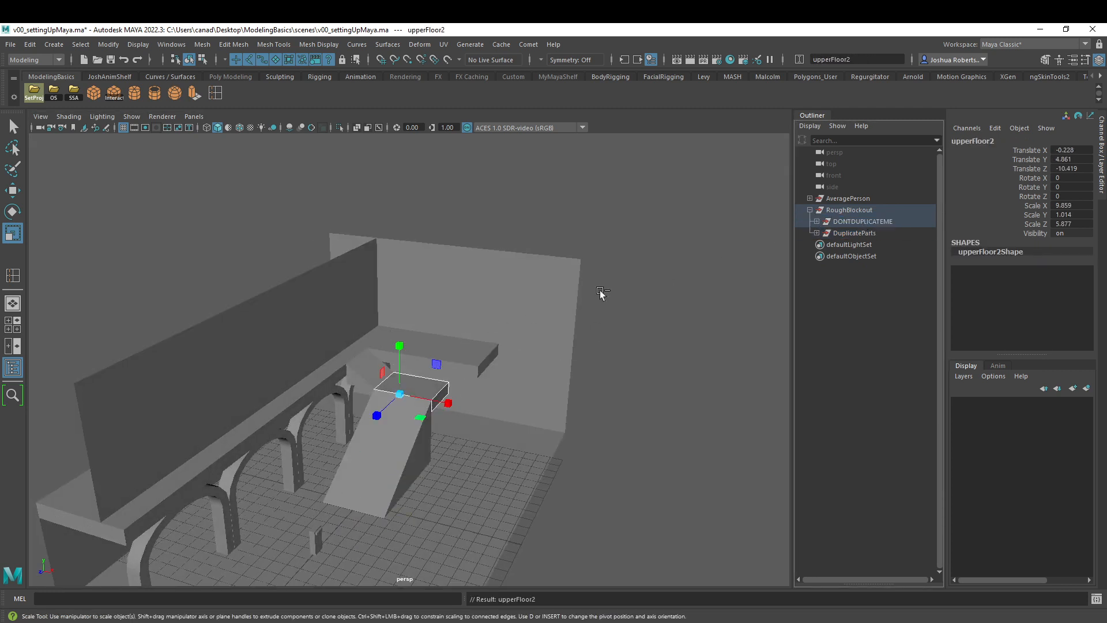
# Step: Duplicate the reduced DuplicateParts group and mirror the copy to the opposite side with a Scale X of -1
pyautogui.click(853, 233)
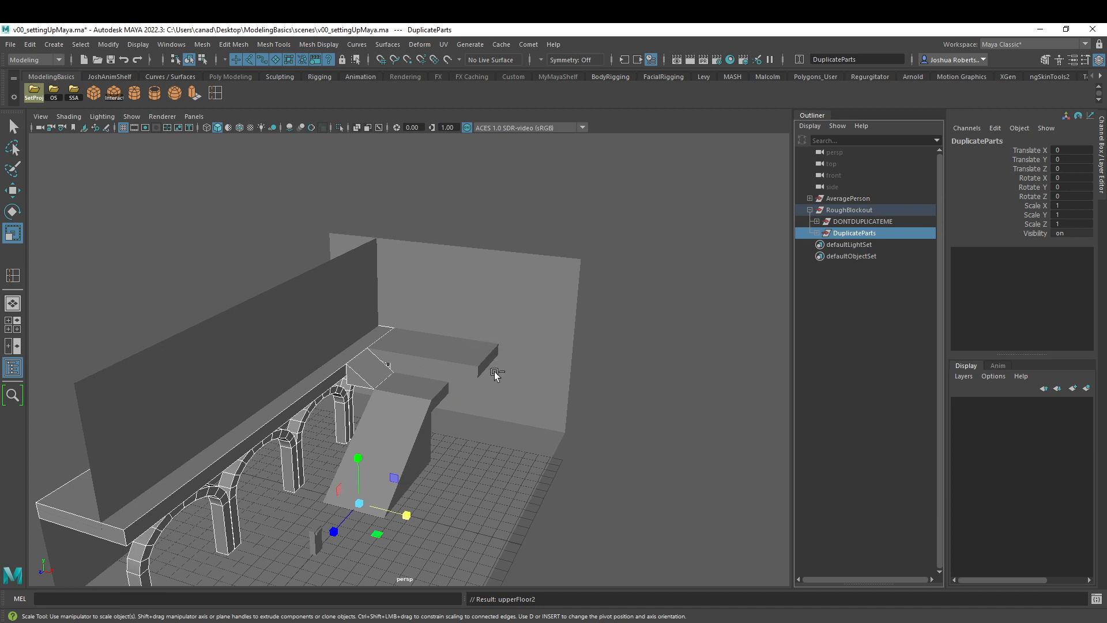
pyautogui.hotkey('ctrl', 'd')
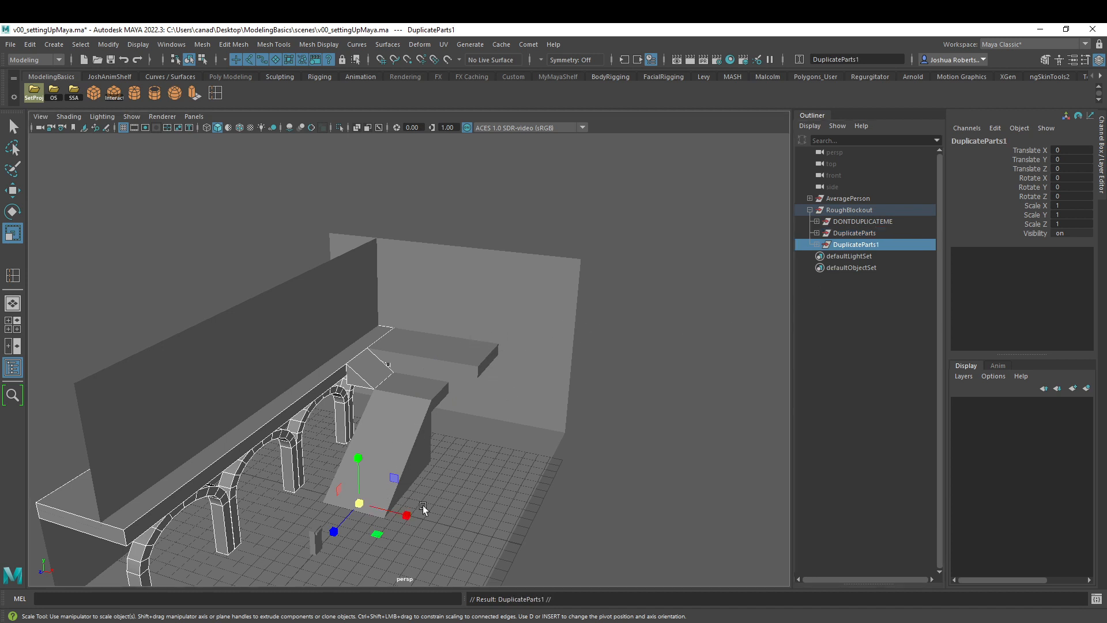
pyautogui.moveTo(407, 515); pyautogui.dragTo(309, 492)
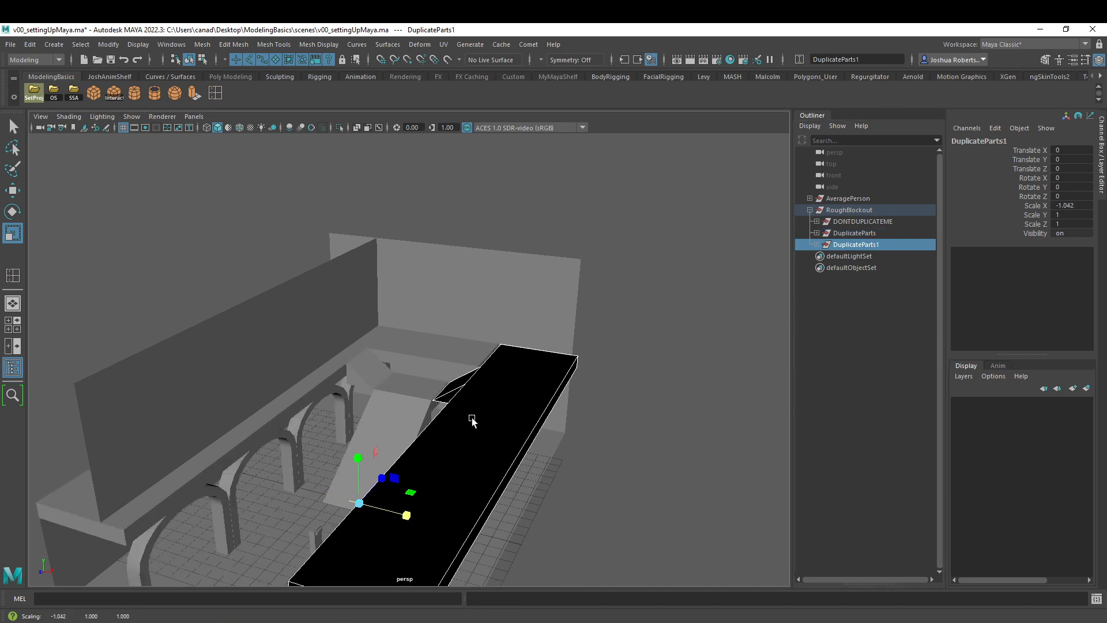
pyautogui.click(1060, 205)
pyautogui.write('-1')
pyautogui.press('Return')
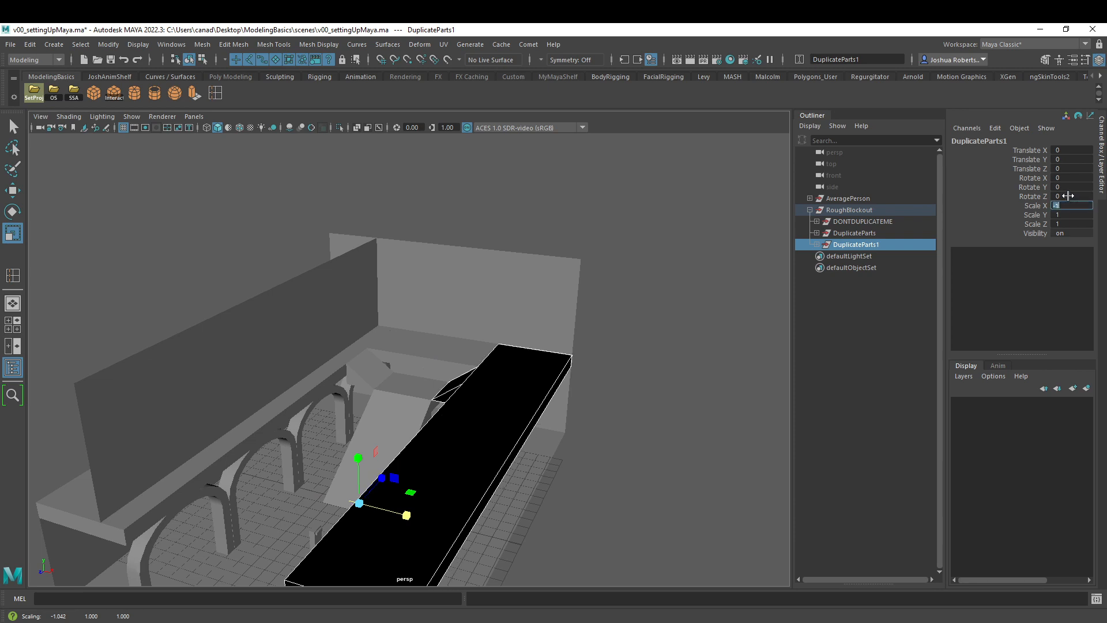
# Step: Examine the arches, upper floors and stair flights on both sides of the room, comparing the original and mirrored groups
pyautogui.keyDown('alt'); pyautogui.moveTo(583, 375); pyautogui.dragTo(377, 329); pyautogui.keyUp('alt')
pyautogui.keyDown('alt'); pyautogui.moveTo(483, 332); pyautogui.dragTo(513, 356); pyautogui.keyUp('alt')
pyautogui.keyDown('alt'); pyautogui.moveTo(450, 380); pyautogui.dragTo(770, 257); pyautogui.keyUp('alt')
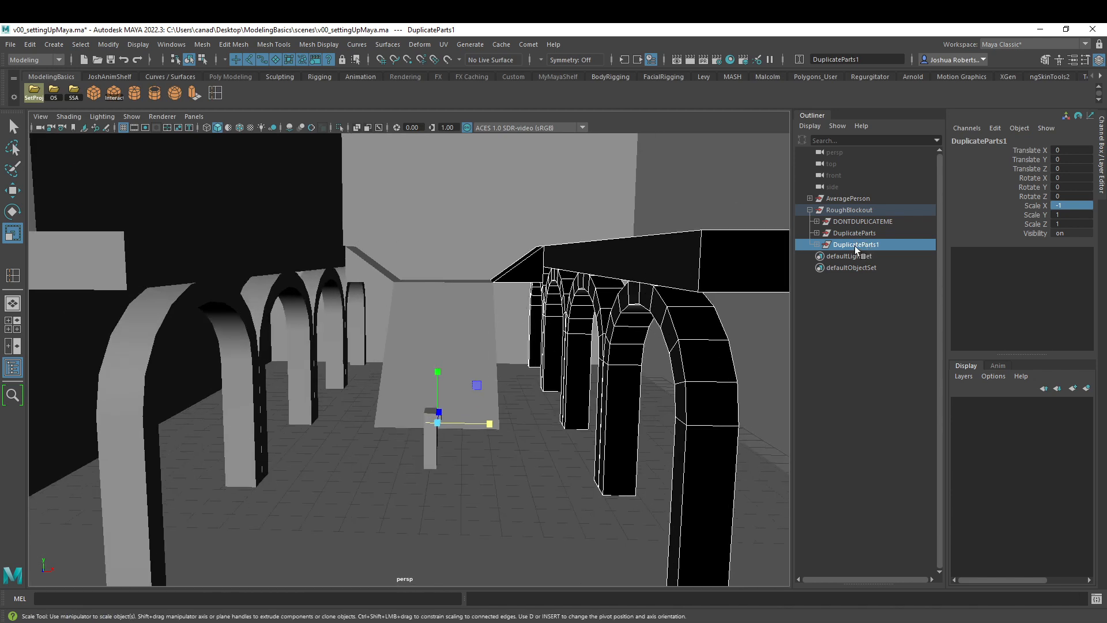
pyautogui.keyDown('alt'); pyautogui.moveTo(514, 385); pyautogui.dragTo(501, 345); pyautogui.keyUp('alt')
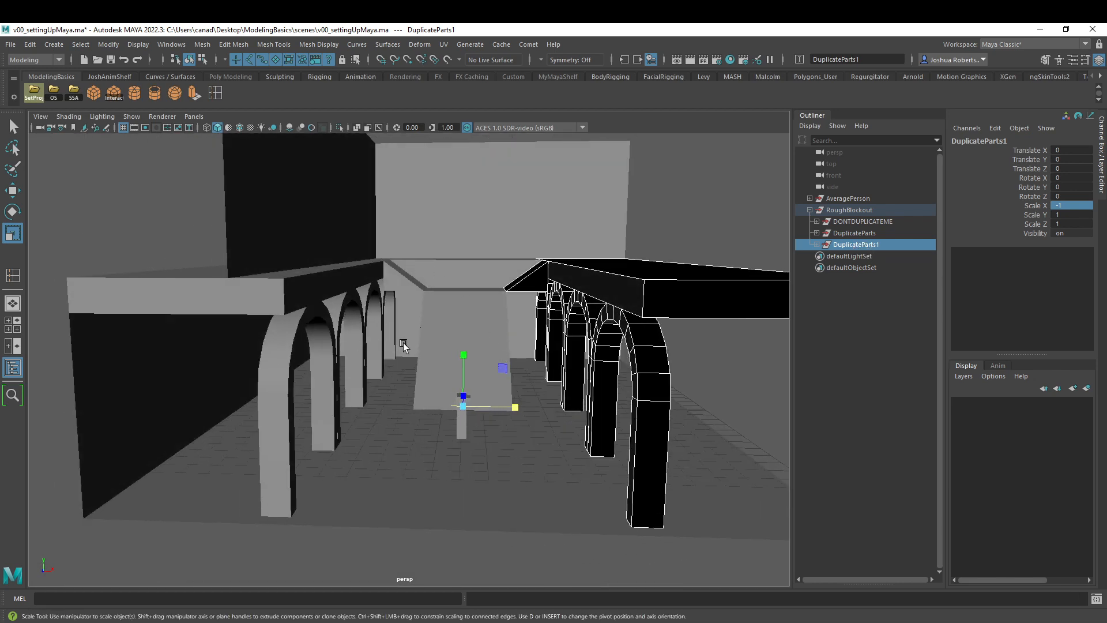
pyautogui.click(836, 233)
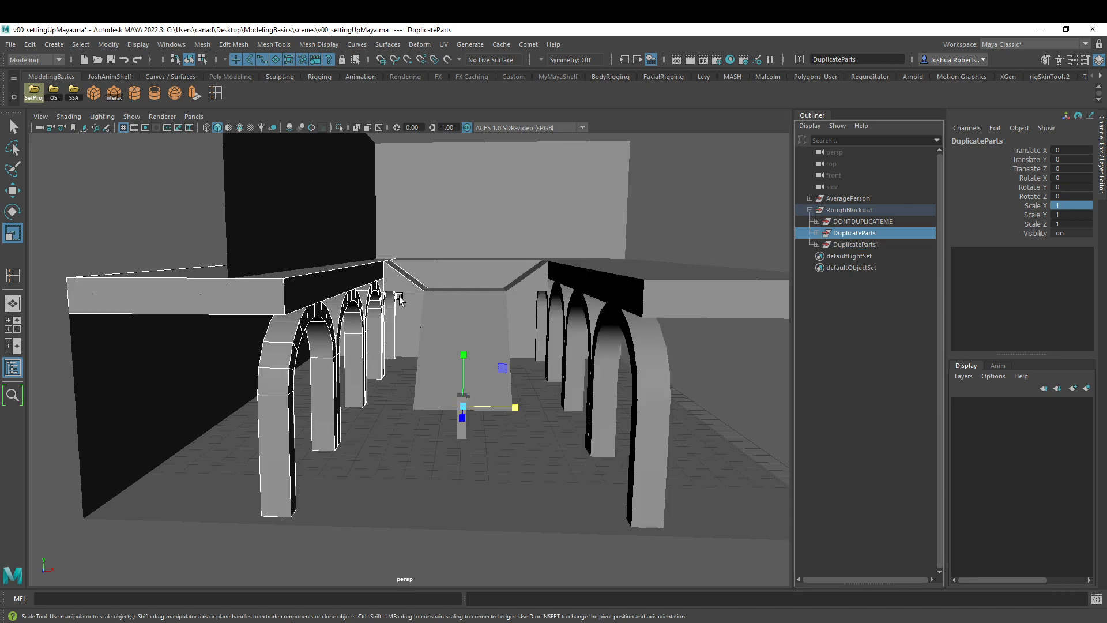
pyautogui.click(409, 282)
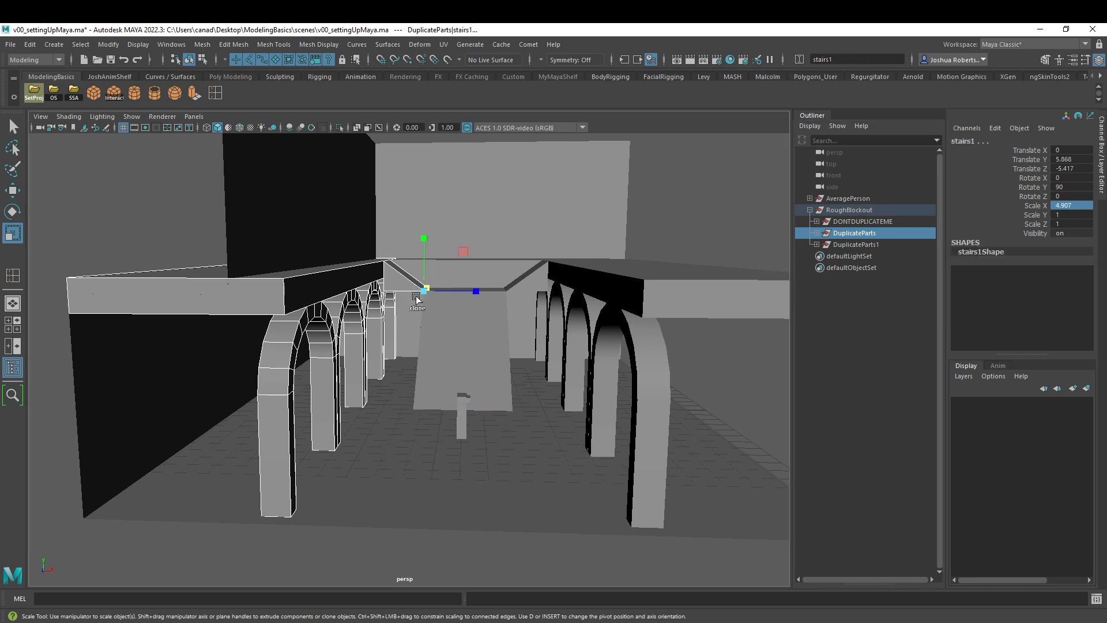
pyautogui.press('w')
pyautogui.press('Up')
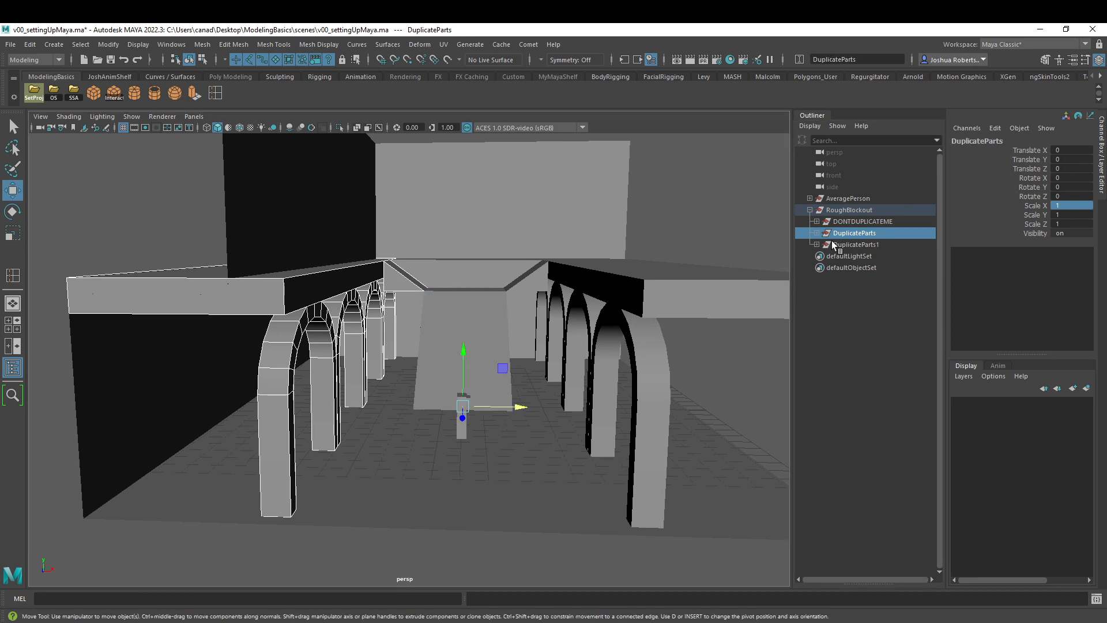
# Step: Try moving upperFloor and arches together within the DuplicateParts group, and undo the move
pyautogui.click(816, 232)
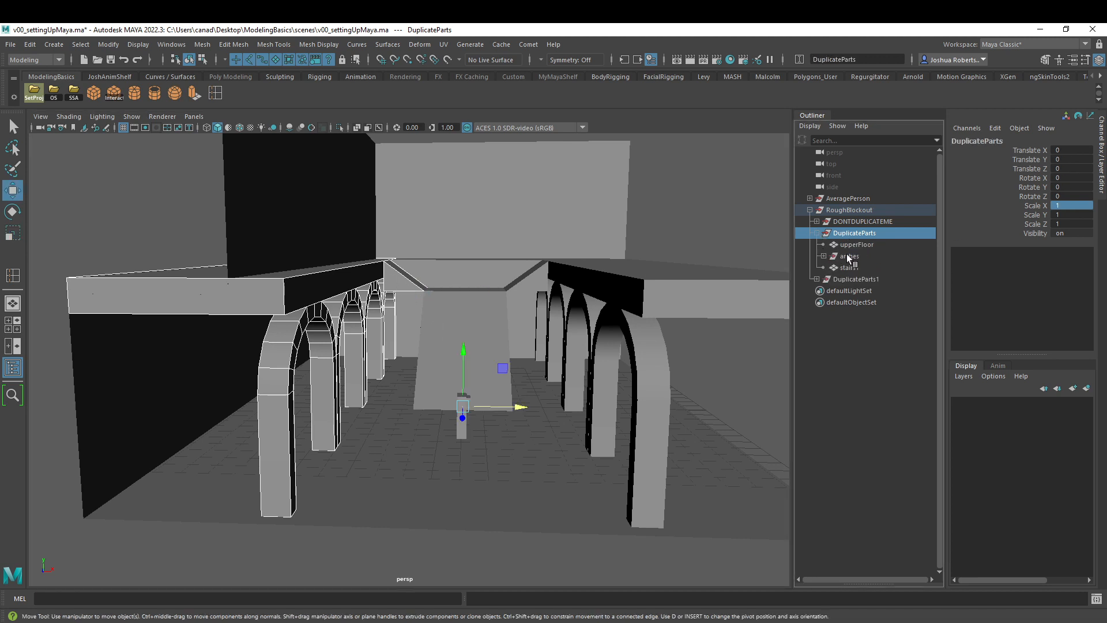
pyautogui.moveTo(847, 248); pyautogui.dragTo(847, 256)
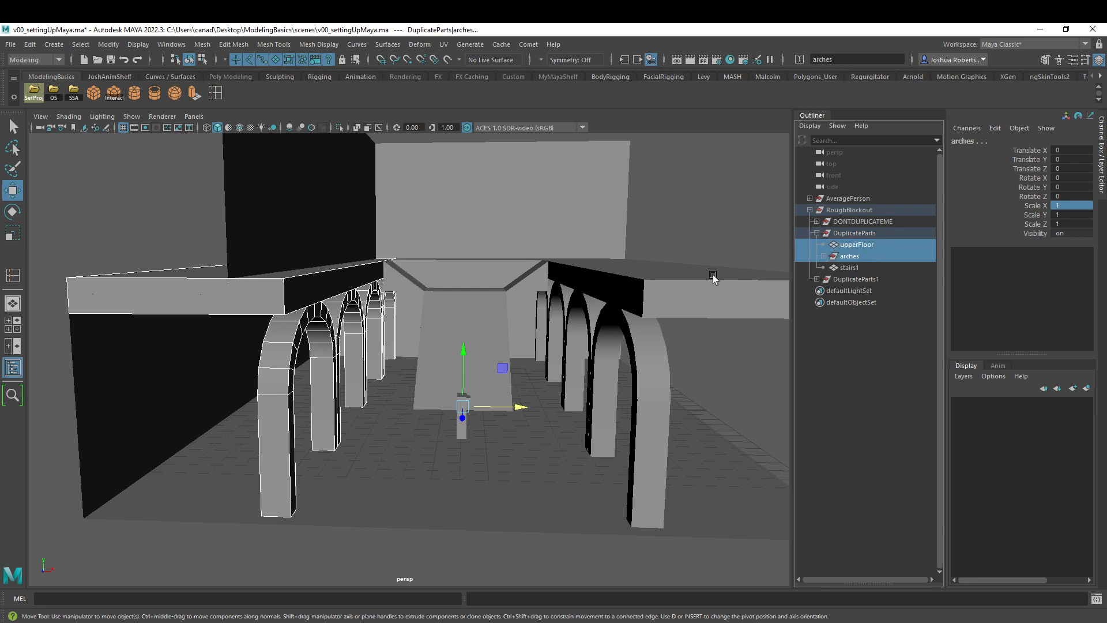
pyautogui.moveTo(492, 408); pyautogui.dragTo(525, 303)
pyautogui.hotkey('ctrl', 'z')
# Step: Move the lower side wall face of WallsFloor along X into line with the upper floor's outer edge
pyautogui.click(388, 194)
pyautogui.keyDown('alt'); pyautogui.moveTo(401, 197); pyautogui.dragTo(419, 285, button='middle'); pyautogui.keyUp('alt')
pyautogui.keyDown('alt'); pyautogui.moveTo(418, 285); pyautogui.dragTo(317, 288); pyautogui.keyUp('alt')
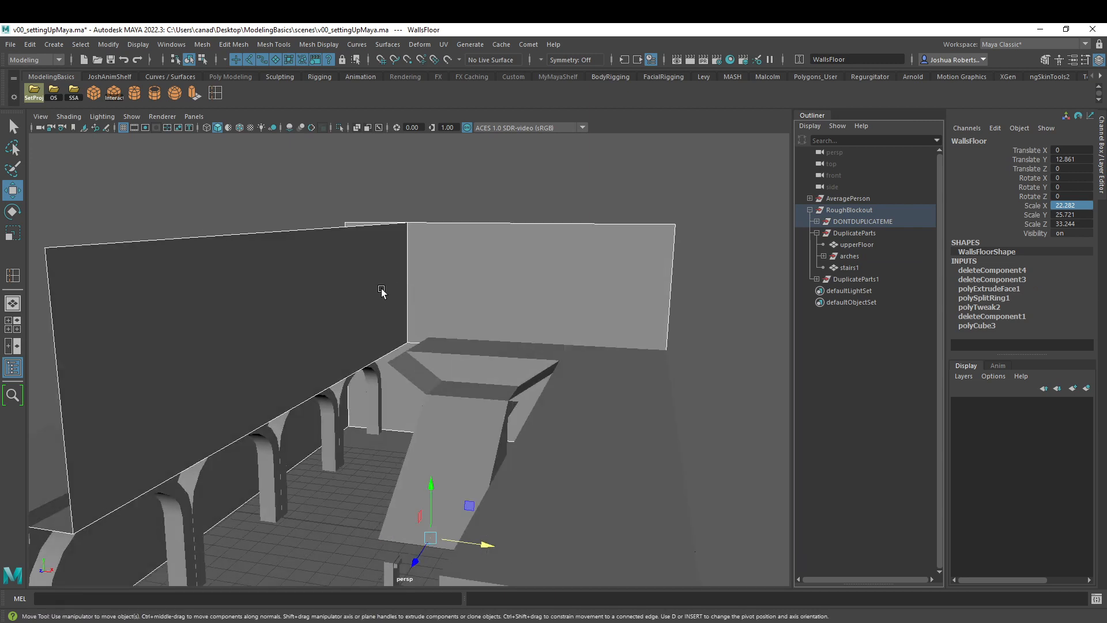
pyautogui.moveTo(316, 289); pyautogui.dragTo(329, 312, button='right')
pyautogui.click(330, 312)
pyautogui.keyDown('alt'); pyautogui.moveTo(329, 312); pyautogui.dragTo(455, 212); pyautogui.keyUp('alt')
pyautogui.click(347, 337)
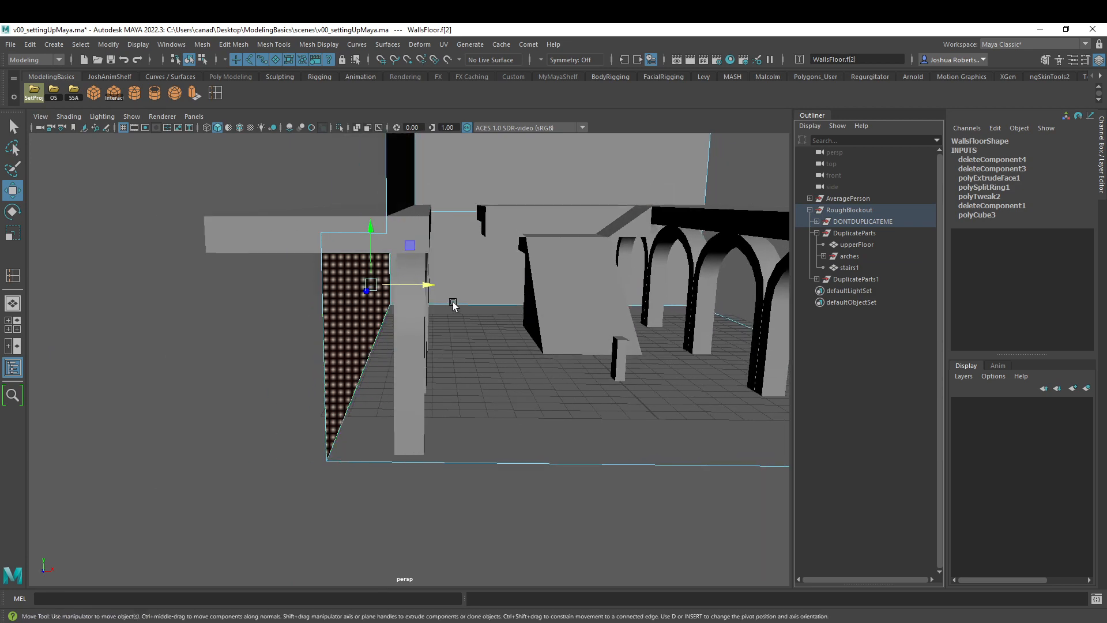
pyautogui.moveTo(428, 284); pyautogui.dragTo(403, 351)
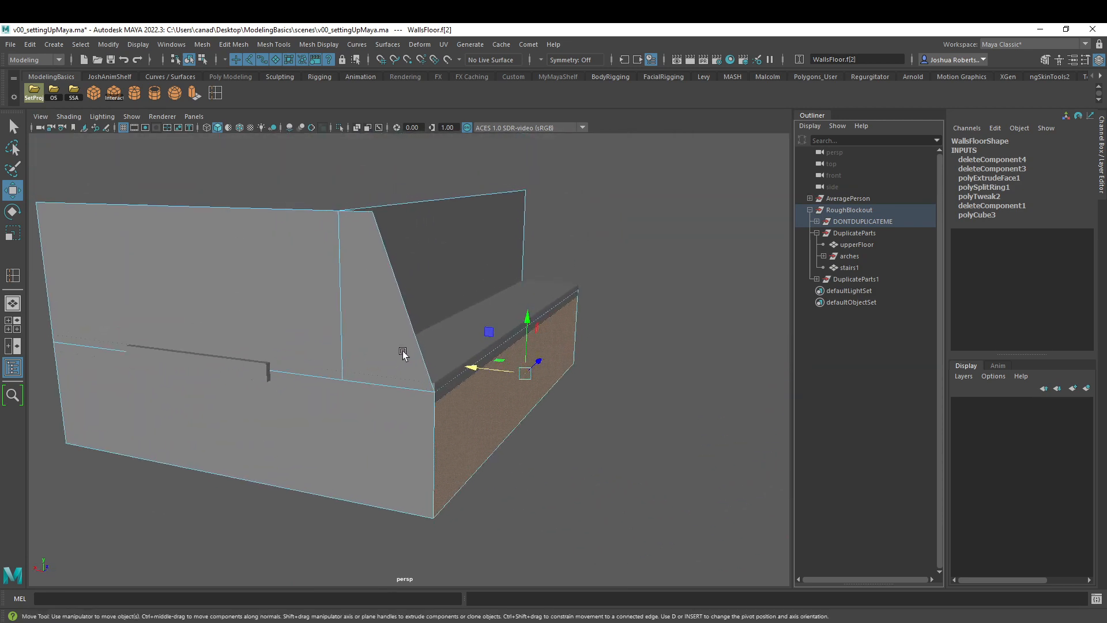
# Step: Move the back wall's top outer corner vertex along X, snapping it into line with the wall corner below
pyautogui.moveTo(370, 263); pyautogui.dragTo(333, 261, button='right')
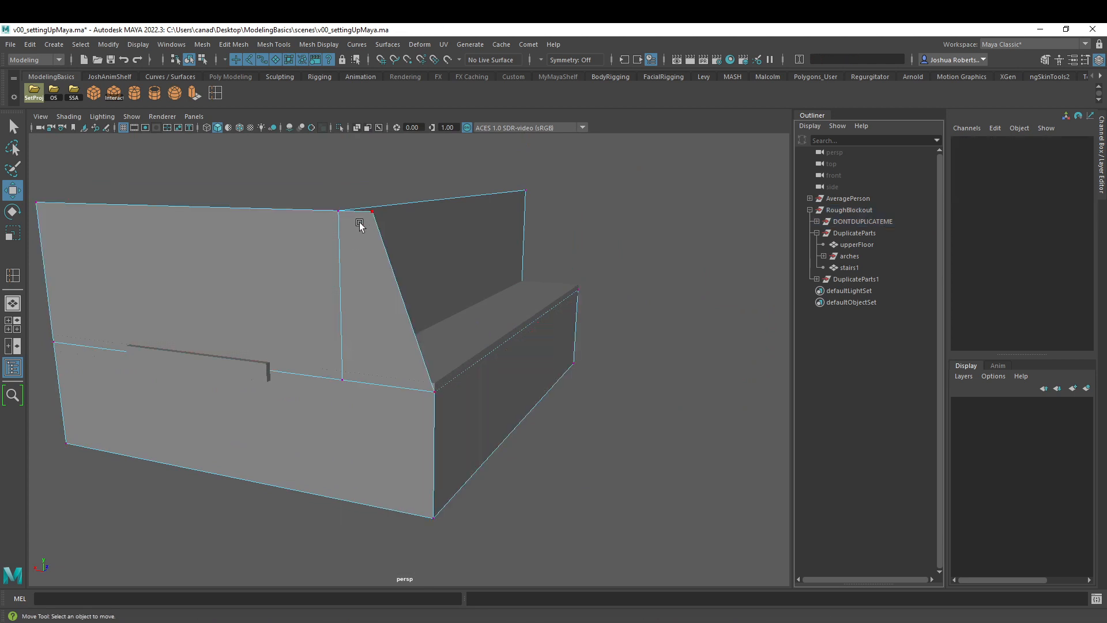
pyautogui.click(369, 215)
pyautogui.moveTo(320, 209); pyautogui.dragTo(381, 225)
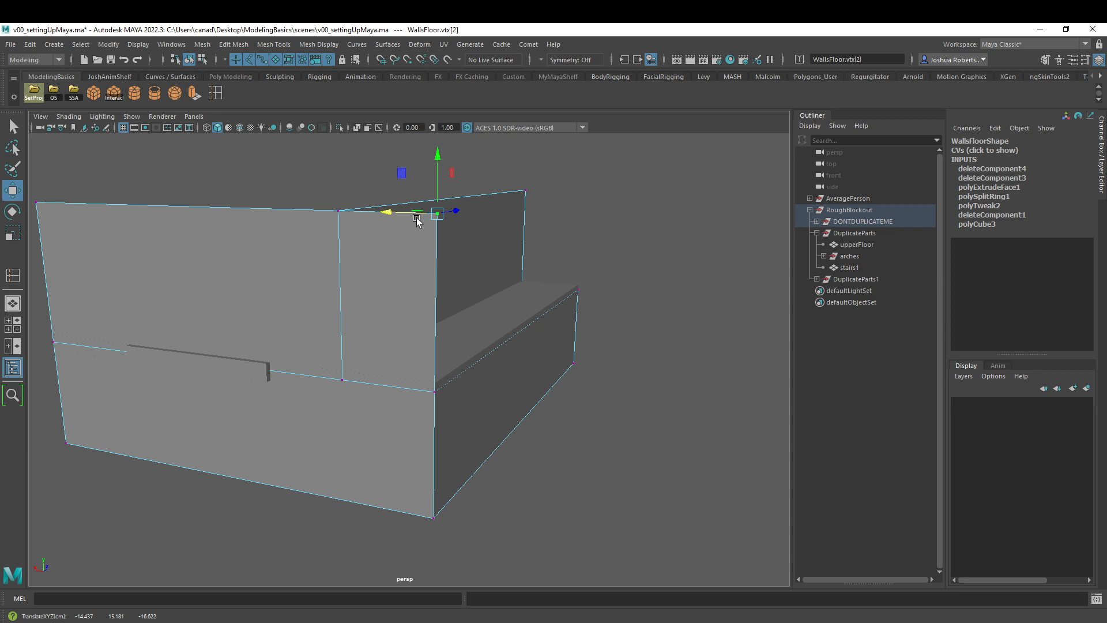
pyautogui.press('Delete')
pyautogui.hotkey('ctrl', 'z')
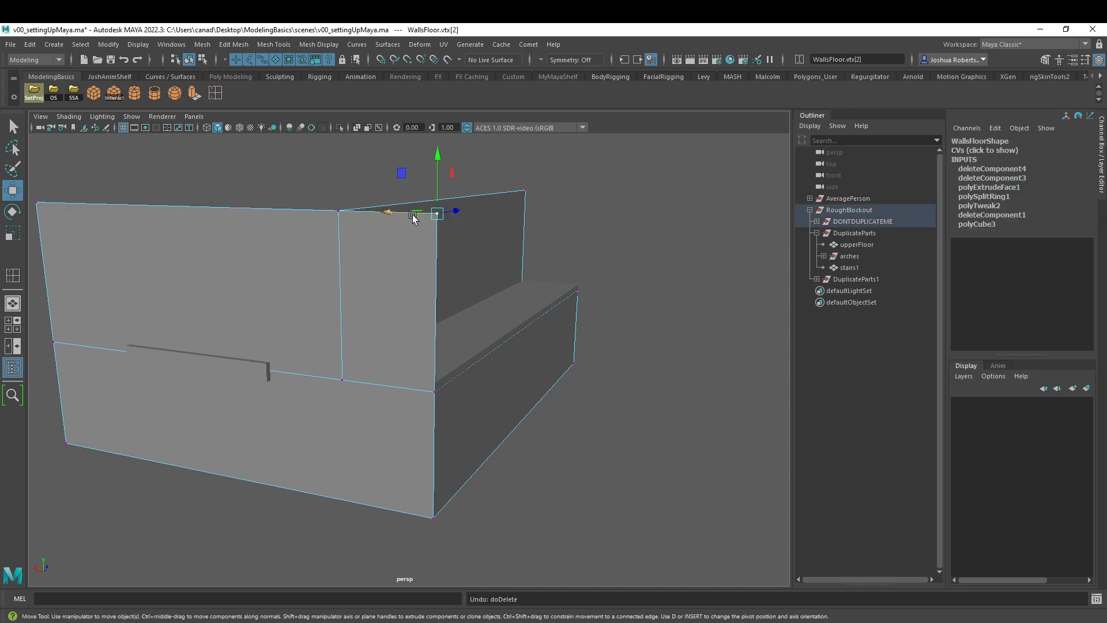
pyautogui.press('v')
pyautogui.moveTo(389, 212)
pyautogui.mouseDown()
pyautogui.moveTo(431, 269)
pyautogui.moveTo(435, 396)
pyautogui.moveTo(586, 277)
pyautogui.moveTo(427, 281)
pyautogui.moveTo(461, 240)
pyautogui.moveTo(397, 224)
pyautogui.mouseUp()
pyautogui.moveTo(435, 217); pyautogui.dragTo(461, 212, button='right')
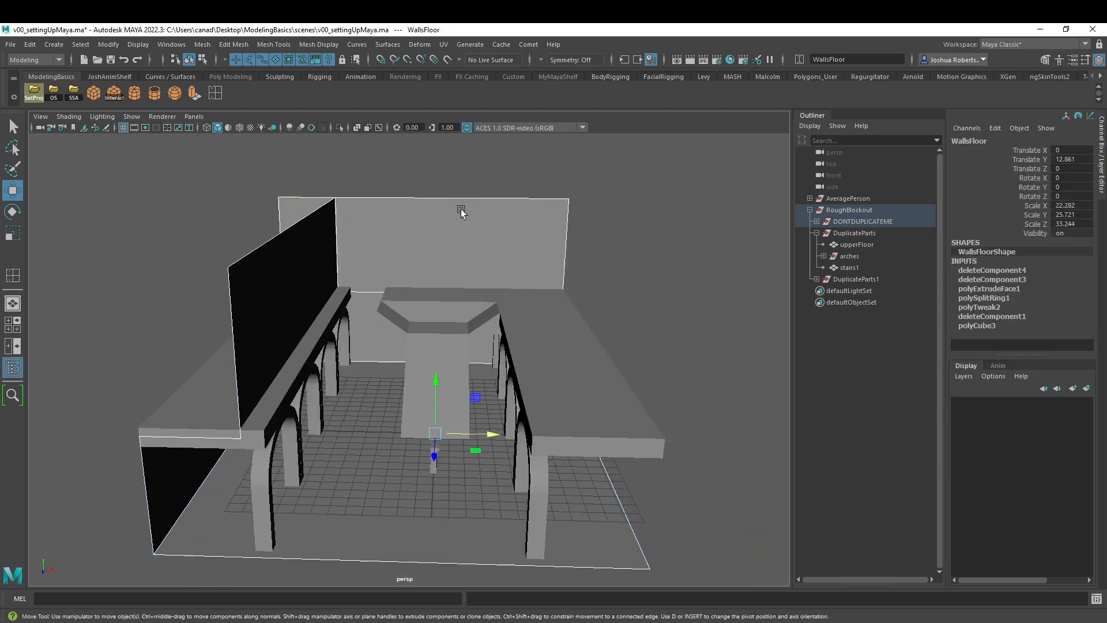
# Step: Insert an edge loop through the back wall and floor of WallsFloor and shift it along X to the room's centre line
pyautogui.keyDown('alt'); pyautogui.moveTo(451, 280); pyautogui.dragTo(455, 254); pyautogui.keyUp('alt')
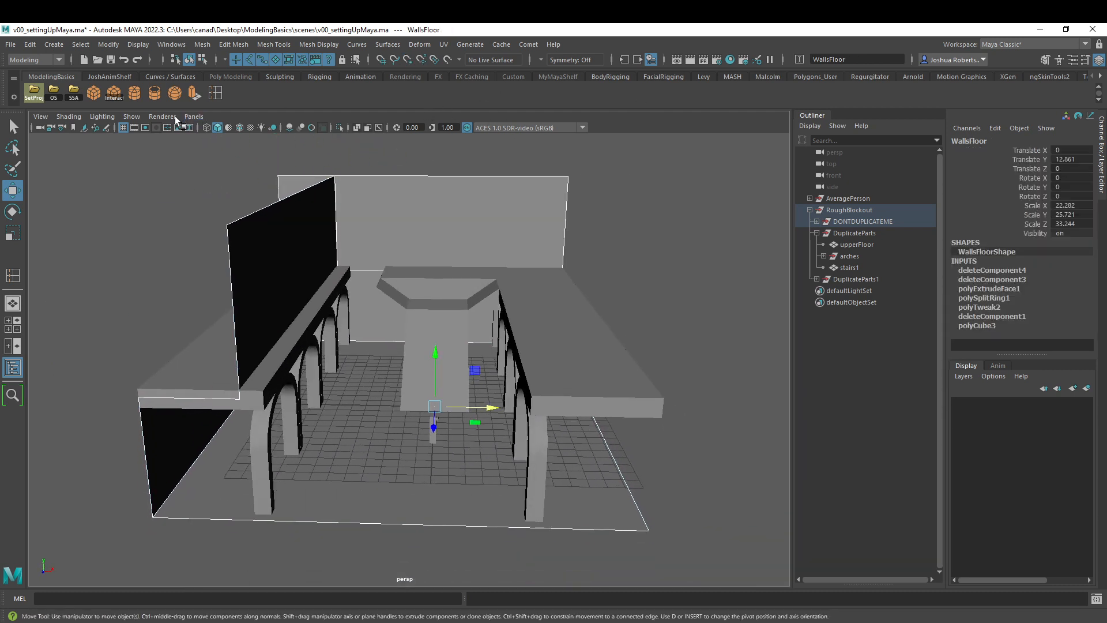
pyautogui.click(220, 94)
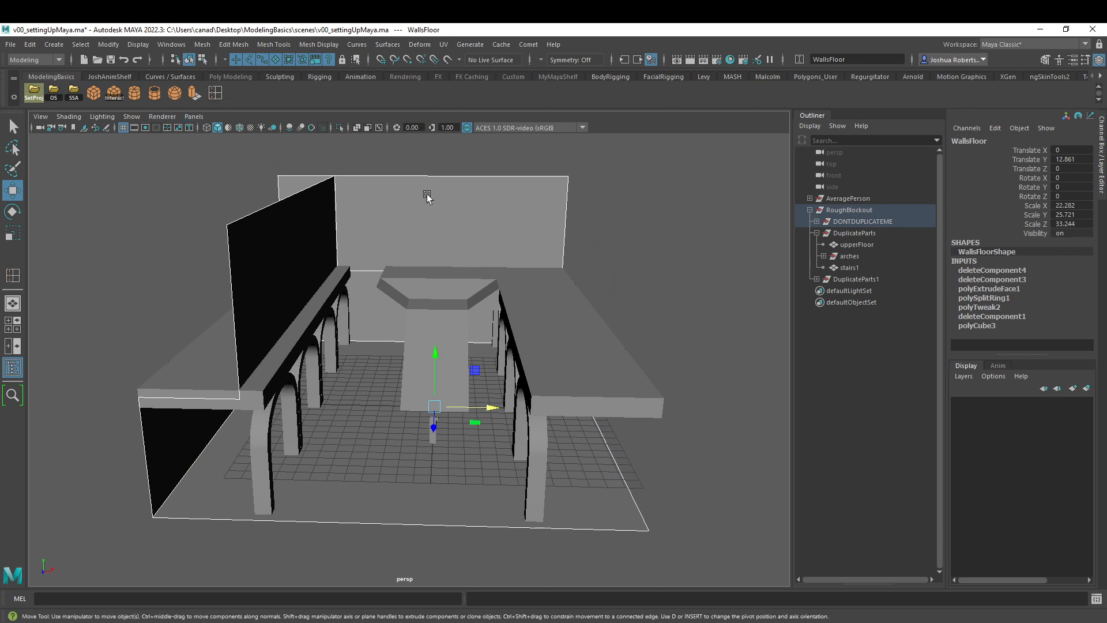
pyautogui.click(452, 178)
pyautogui.press('w')
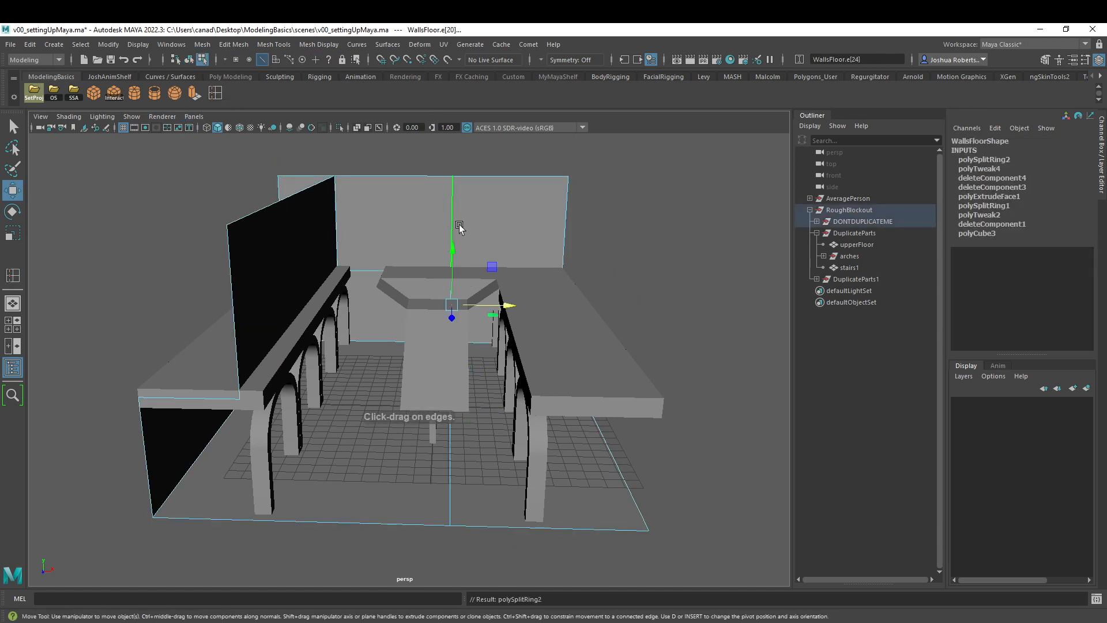
pyautogui.click(452, 316)
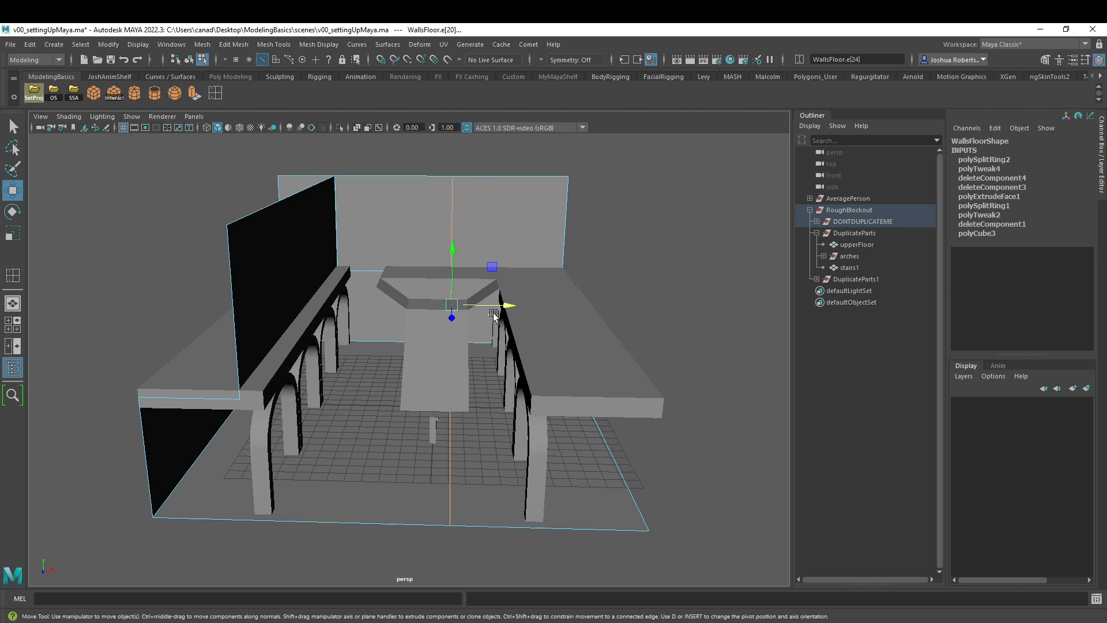
pyautogui.moveTo(511, 304); pyautogui.dragTo(434, 476)
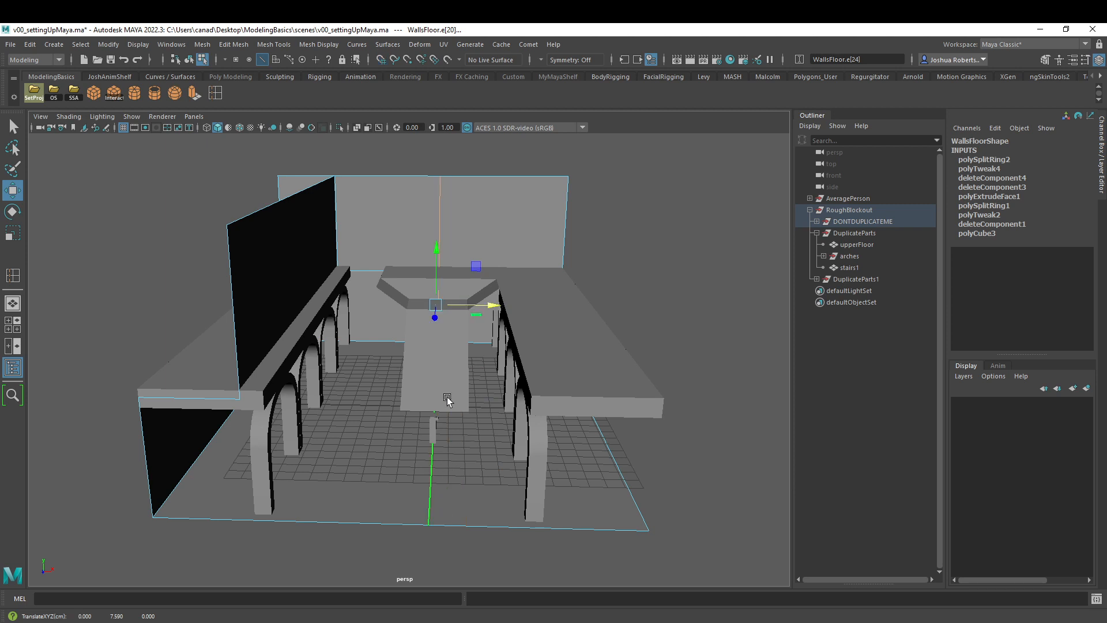
# Step: Delete the WallsFloor back wall and floor faces on the open side of the centre line
pyautogui.moveTo(473, 234); pyautogui.dragTo(479, 264, button='right')
pyautogui.click(502, 207)
pyautogui.keyDown('shift'); pyautogui.click(481, 323); pyautogui.keyUp('shift')
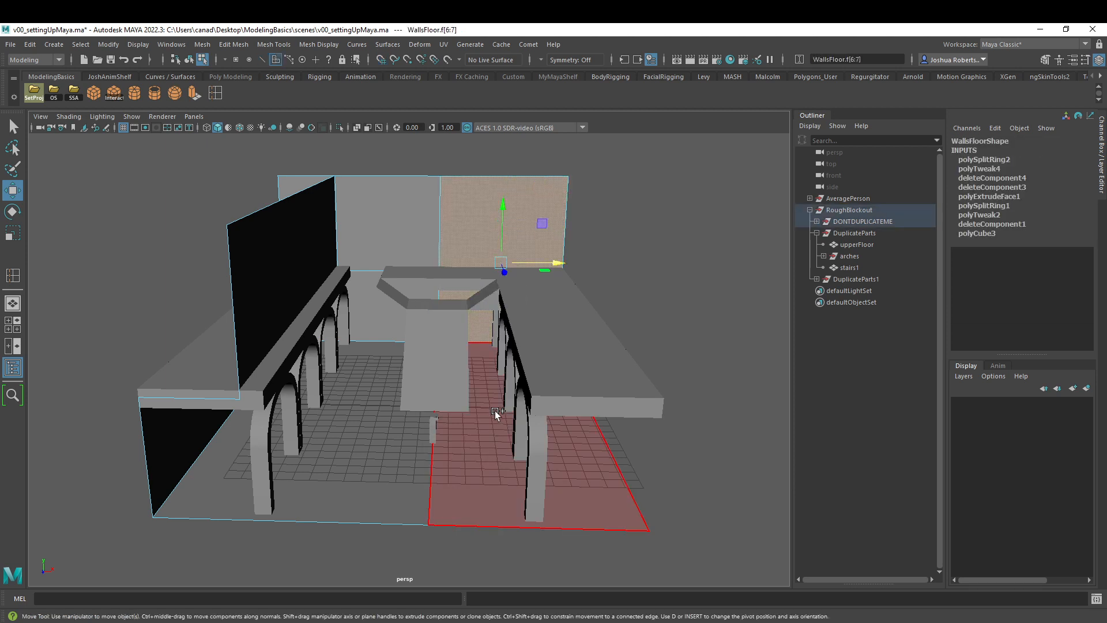
pyautogui.keyDown('shift'); pyautogui.click(494, 417); pyautogui.keyUp('shift')
pyautogui.press('Delete')
# Step: Parent WallsFloor under the DuplicateParts group and delete the outdated DuplicateParts1 group
pyautogui.moveTo(374, 225); pyautogui.dragTo(436, 205, button='right')
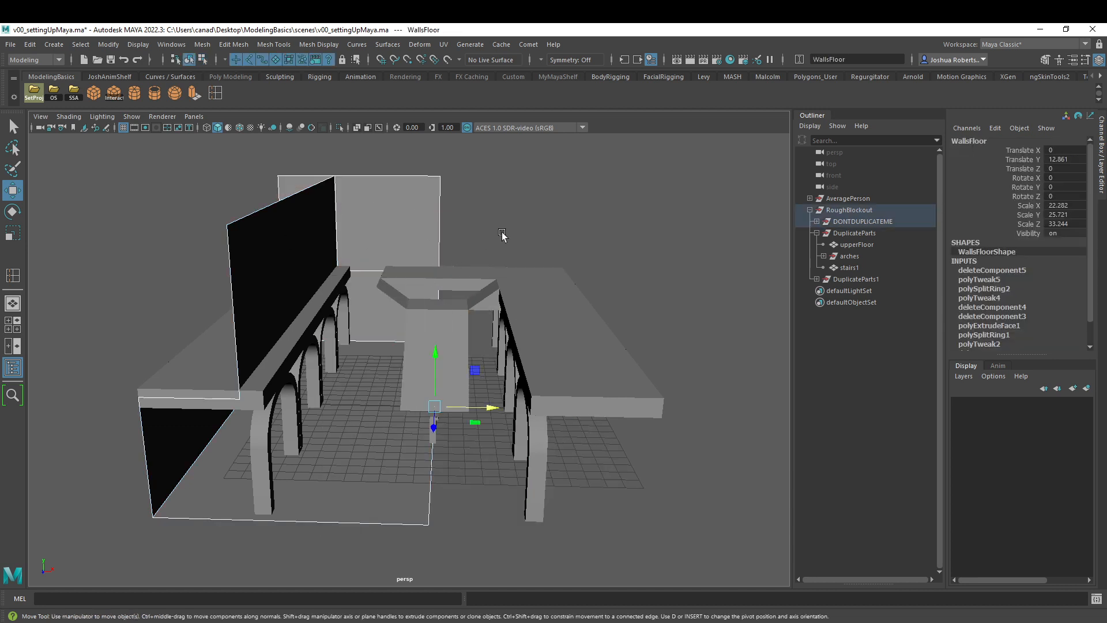
pyautogui.keyDown('ctrl'); pyautogui.click(858, 234); pyautogui.keyUp('ctrl')
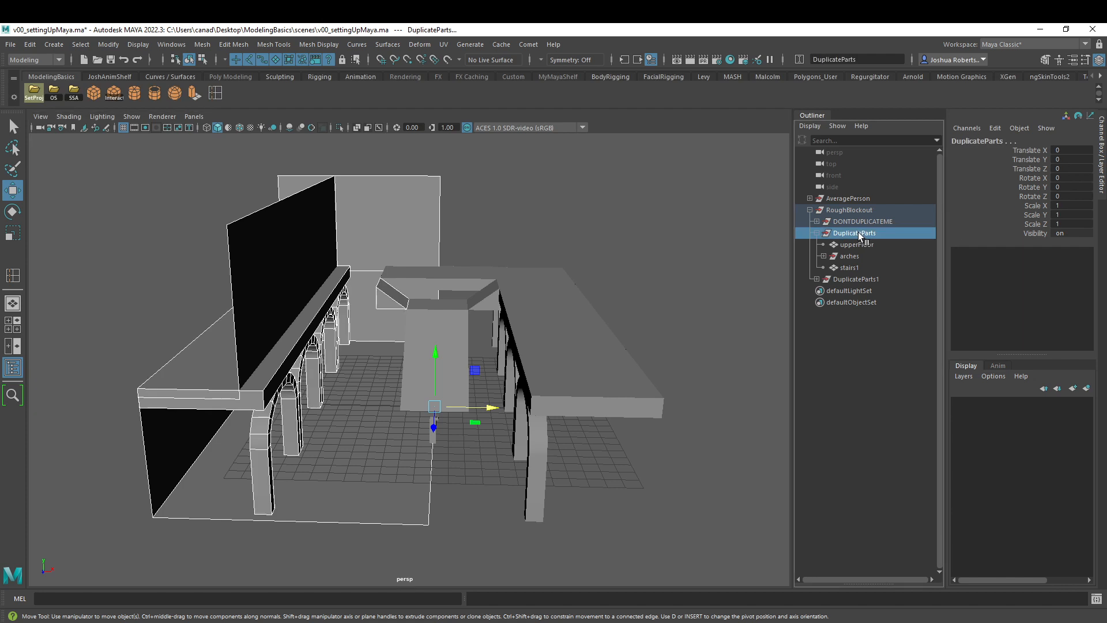
pyautogui.press('p')
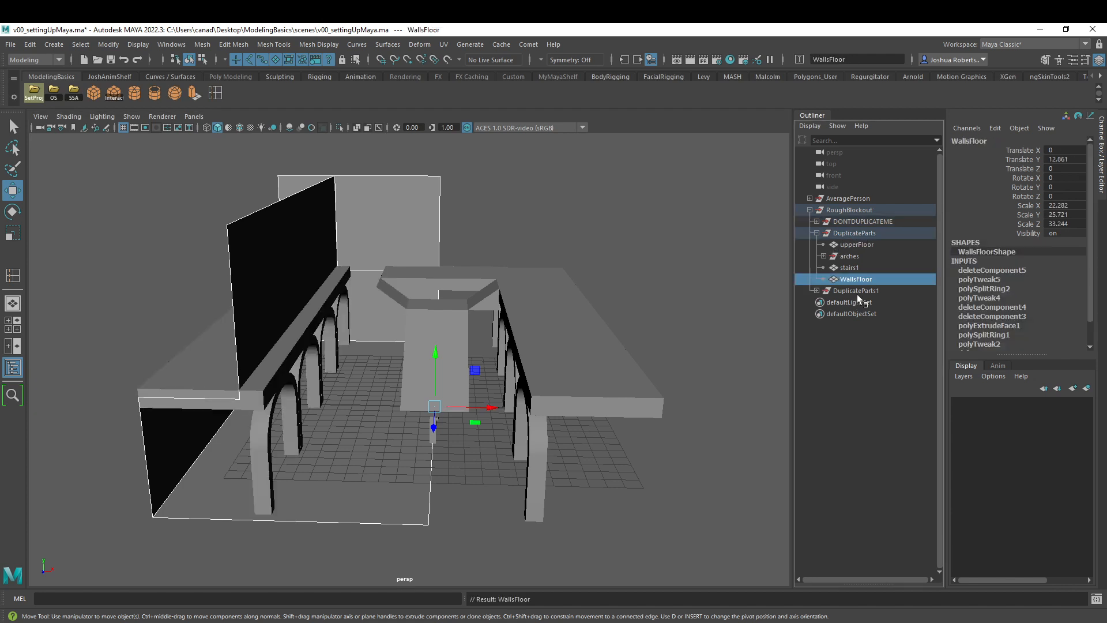
pyautogui.click(857, 290)
pyautogui.press('Delete')
# Step: Duplicate the DuplicateParts group and mirror the copy by setting its Scale X to -1
pyautogui.click(854, 232)
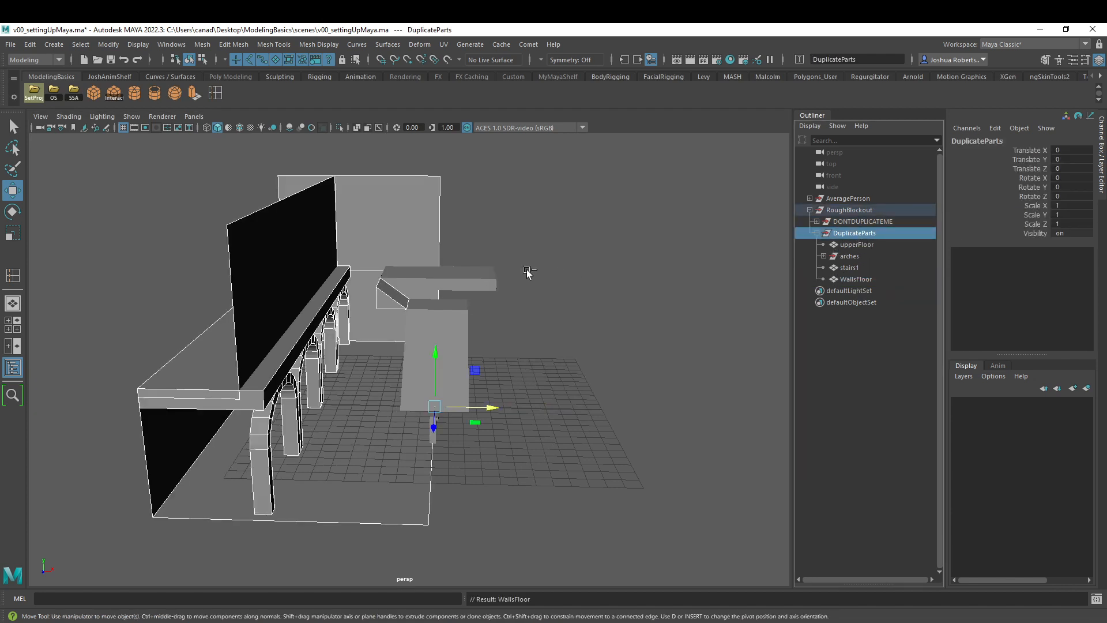
pyautogui.hotkey('ctrl', 'd')
pyautogui.doubleClick(1072, 205)
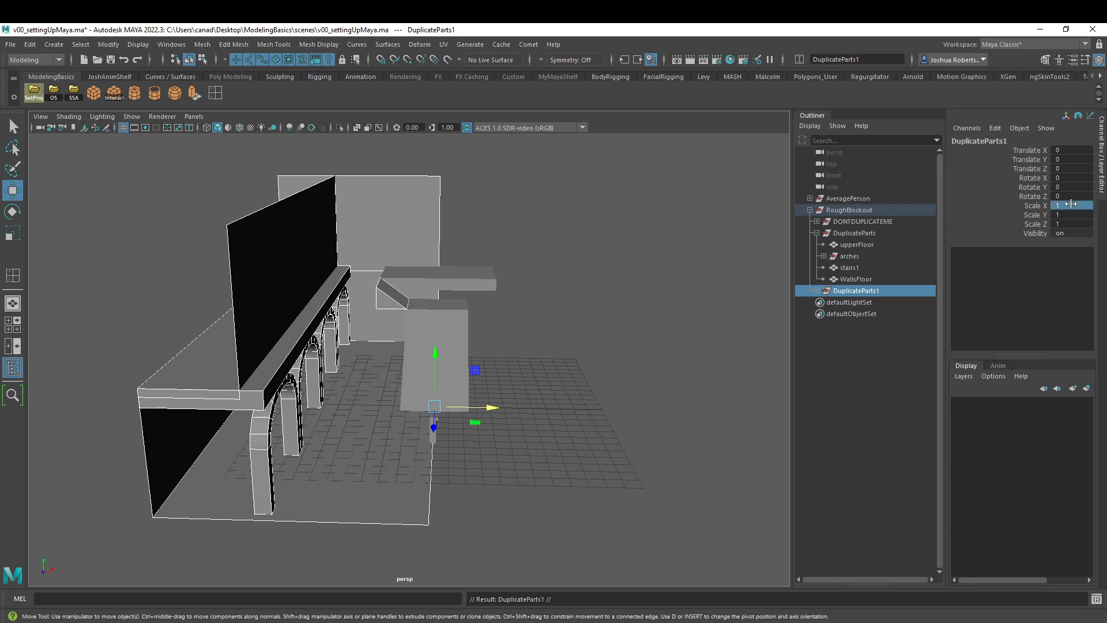
pyautogui.write('-1')
pyautogui.press('Return')
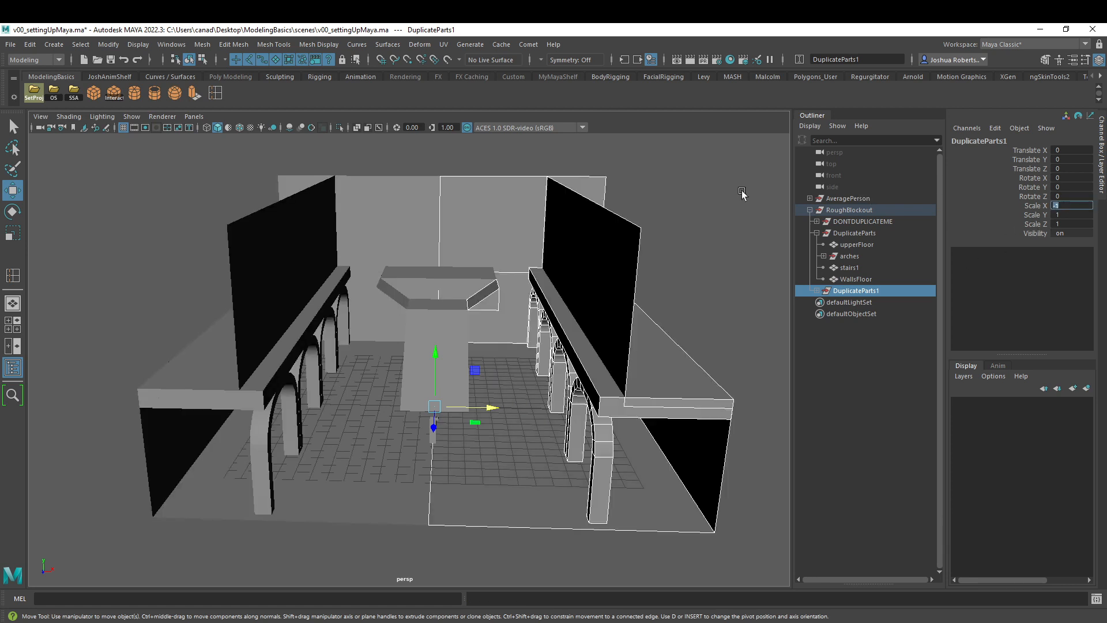
# Step: Widen the back upper floor (upperFloor1) along X so it spans the gap between the two side upper floors
pyautogui.click(592, 207)
pyautogui.click(649, 246)
pyautogui.keyDown('alt'); pyautogui.moveTo(592, 303); pyautogui.dragTo(541, 303); pyautogui.keyUp('alt')
pyautogui.scroll(3, 588, 281)
pyautogui.click(496, 303)
pyautogui.press('r')
pyautogui.click(360, 343)
pyautogui.keyDown('alt'); pyautogui.moveTo(361, 344); pyautogui.dragTo(356, 351); pyautogui.keyUp('alt')
pyautogui.rightClick(356, 353)
pyautogui.moveTo(355, 354); pyautogui.dragTo(356, 358, button='right')
pyautogui.click(355, 348)
pyautogui.keyDown('alt'); pyautogui.moveTo(355, 348); pyautogui.dragTo(310, 255); pyautogui.keyUp('alt')
# Step: Snap the end vertices of upperFloor1 along X to the inner edges of the side upper floors
pyautogui.press('w')
pyautogui.press('v')
pyautogui.click(364, 283)
pyautogui.moveTo(334, 282); pyautogui.dragTo(293, 283, button='right')
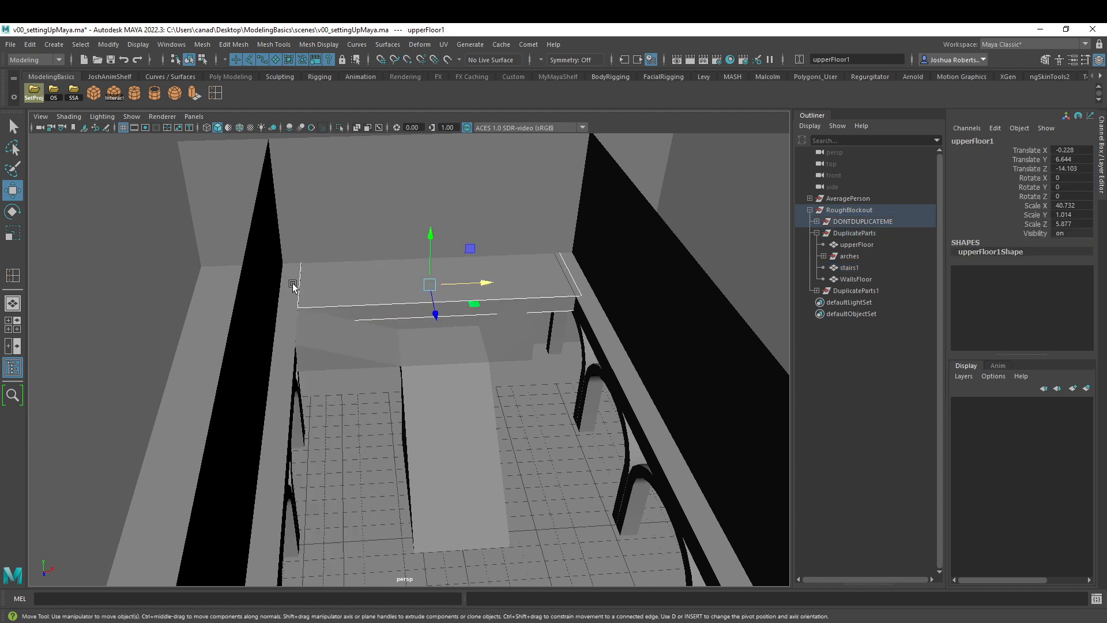
pyautogui.moveTo(267, 235); pyautogui.dragTo(323, 322)
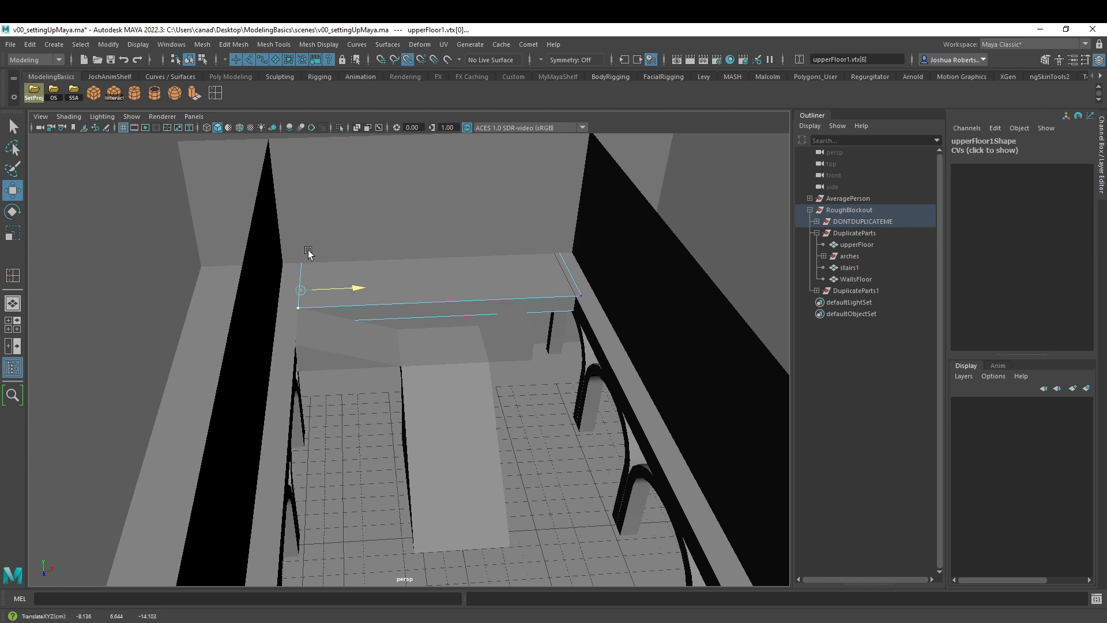
pyautogui.moveTo(309, 250); pyautogui.dragTo(309, 251)
pyautogui.moveTo(601, 202); pyautogui.dragTo(485, 379)
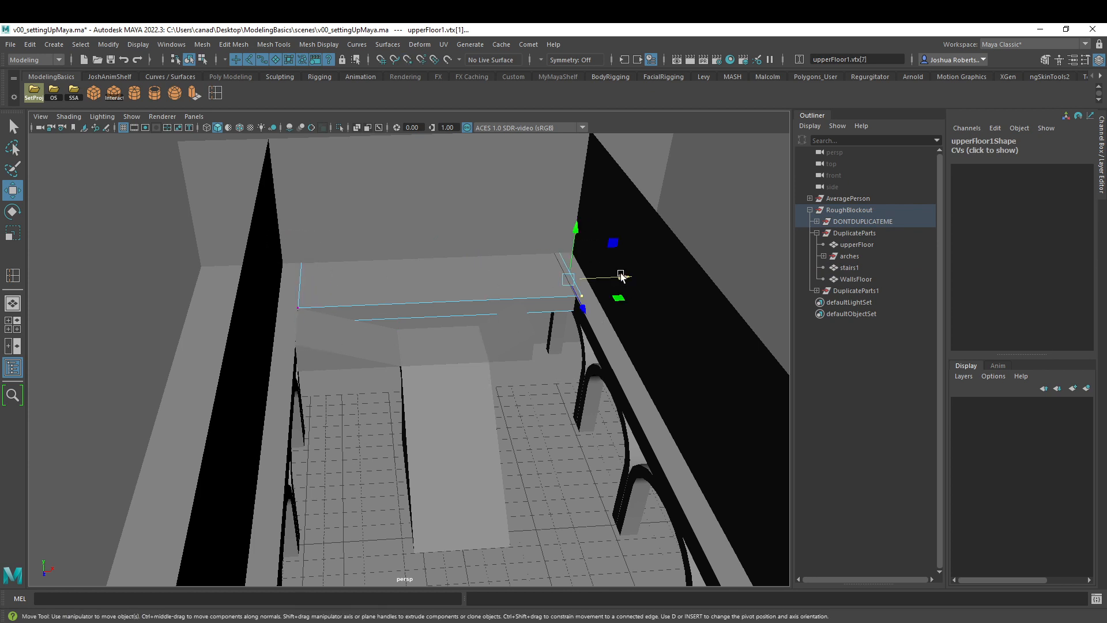
pyautogui.press('v')
pyautogui.moveTo(630, 275); pyautogui.dragTo(548, 232)
pyautogui.keyDown('alt'); pyautogui.moveTo(537, 292); pyautogui.dragTo(457, 294); pyautogui.keyUp('alt')
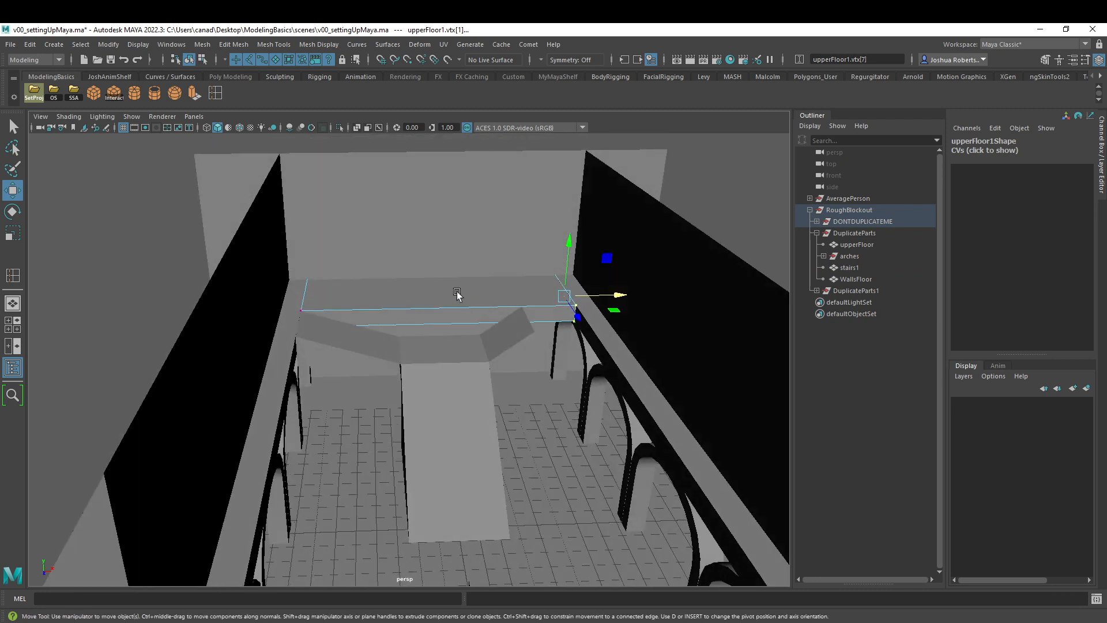
pyautogui.moveTo(457, 294); pyautogui.dragTo(522, 260, button='right')
# Step: Delete the mirrored DuplicateParts1 group and select the original DuplicateParts group
pyautogui.keyDown('alt'); pyautogui.moveTo(518, 312); pyautogui.dragTo(512, 312); pyautogui.keyUp('alt')
pyautogui.keyDown('alt'); pyautogui.moveTo(512, 312); pyautogui.dragTo(513, 257, button='middle'); pyautogui.keyUp('alt')
pyautogui.click(510, 285)
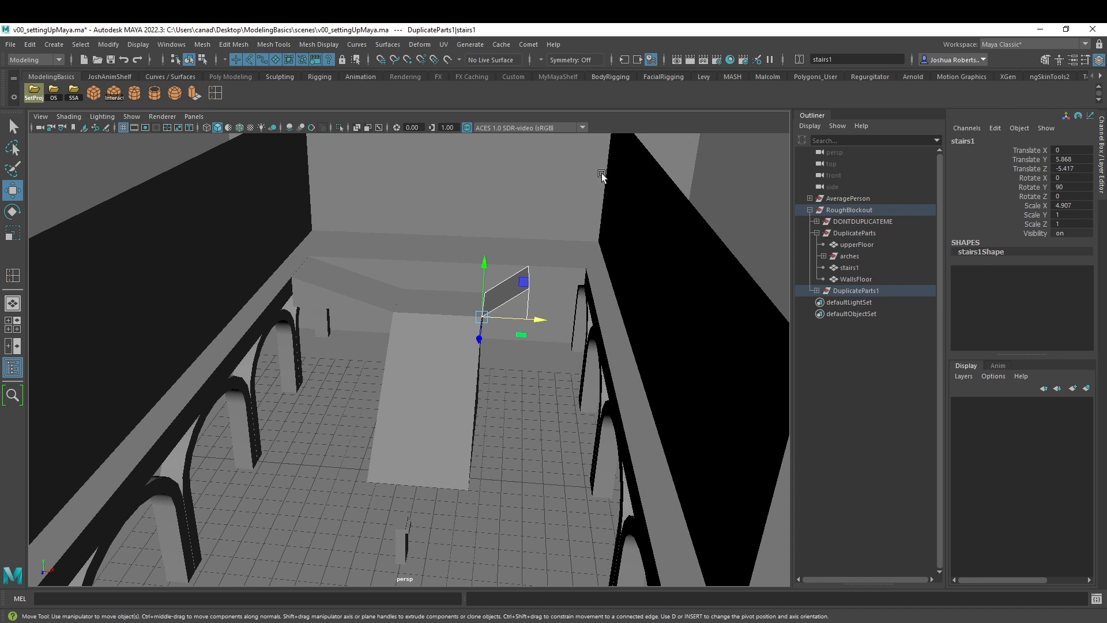
pyautogui.click(835, 234)
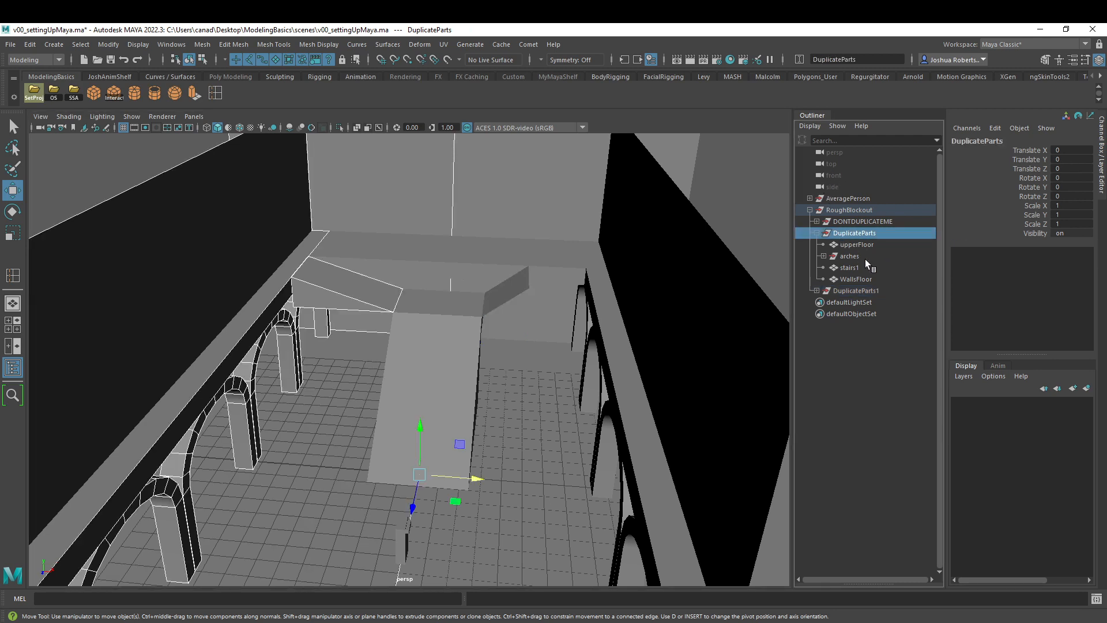
pyautogui.click(853, 291)
pyautogui.press('Delete')
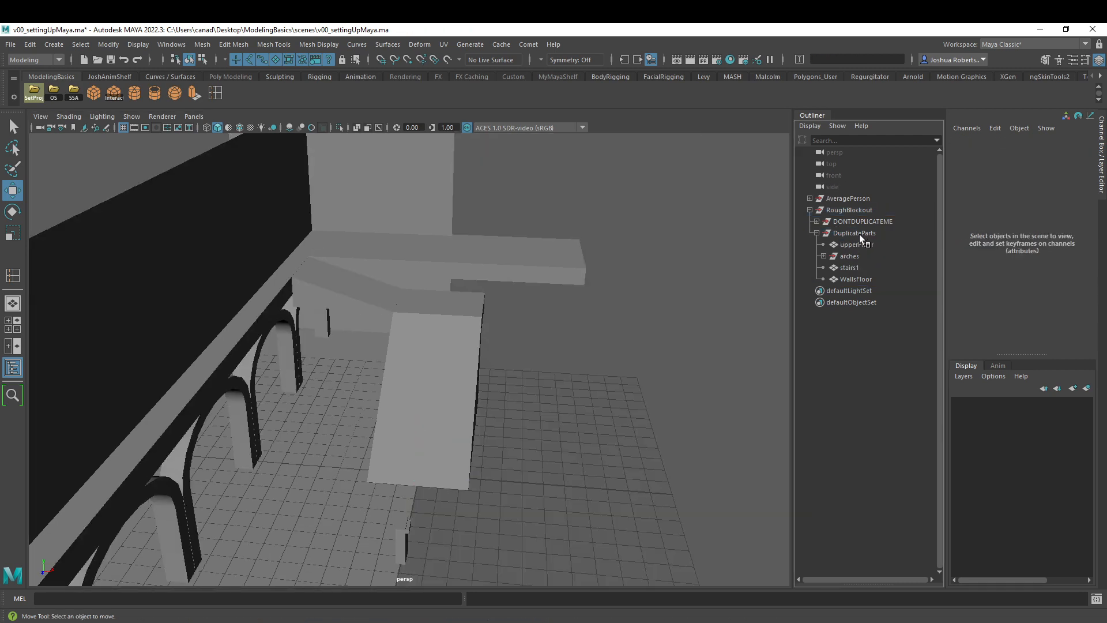
pyautogui.click(859, 234)
pyautogui.press('f')
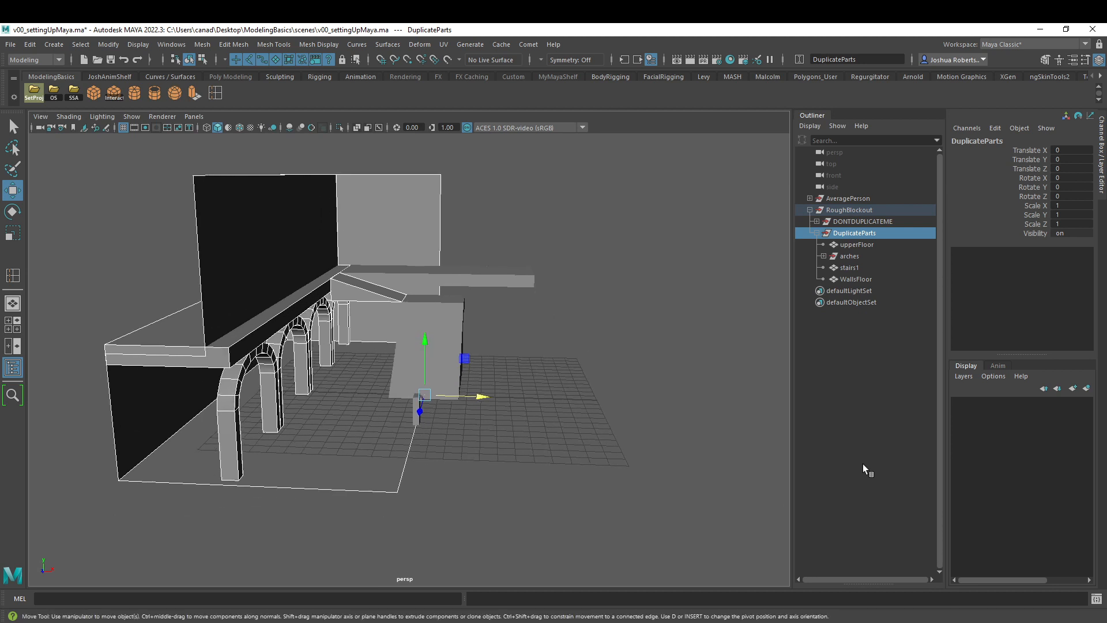